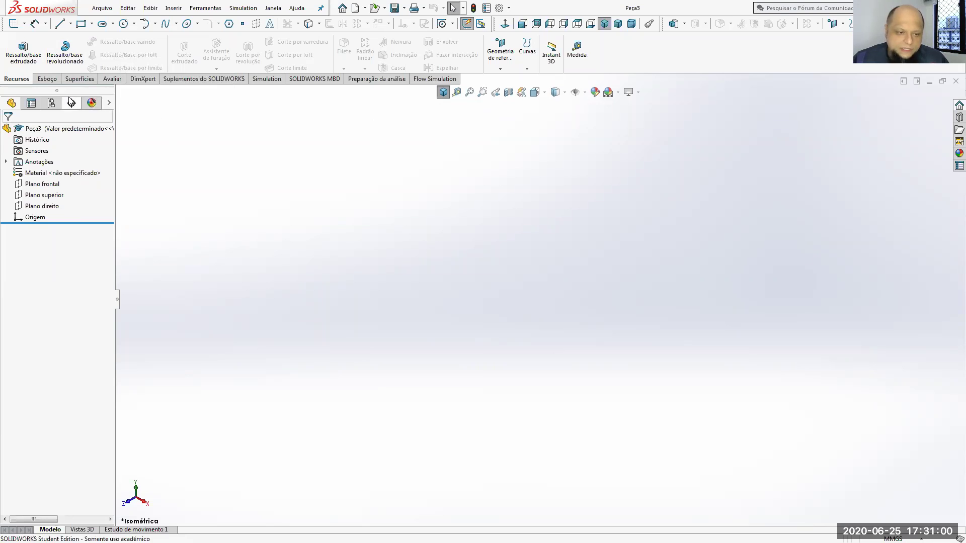
Step: Start a sketch on the top plane and draw a vertical corner rectangle about 30 mm wide beside the origin
click(47, 79)
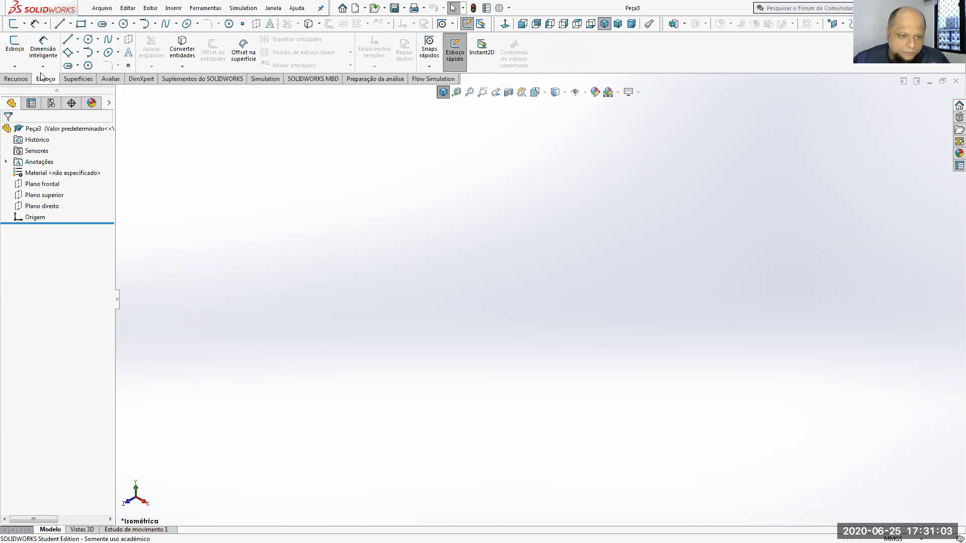
click(14, 46)
click(427, 255)
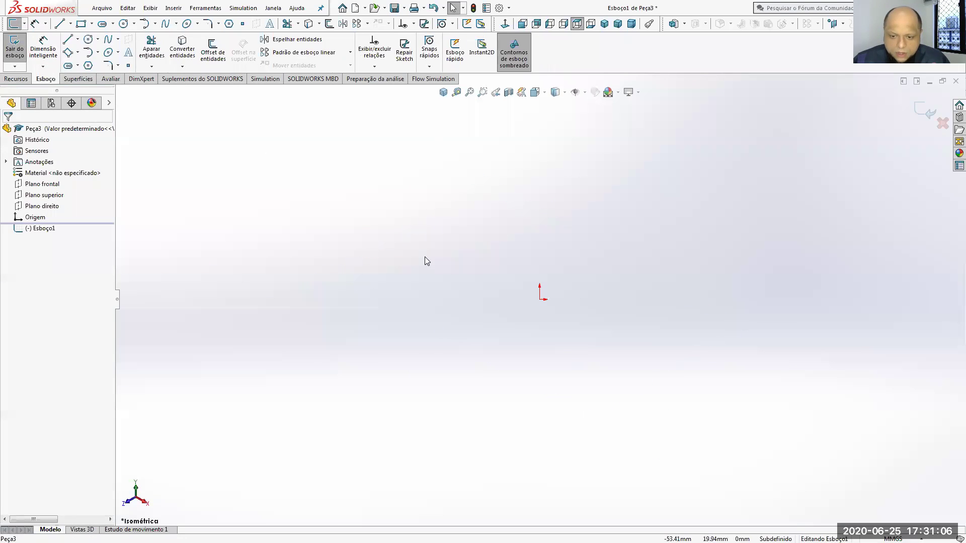
click(77, 52)
click(96, 62)
click(448, 220)
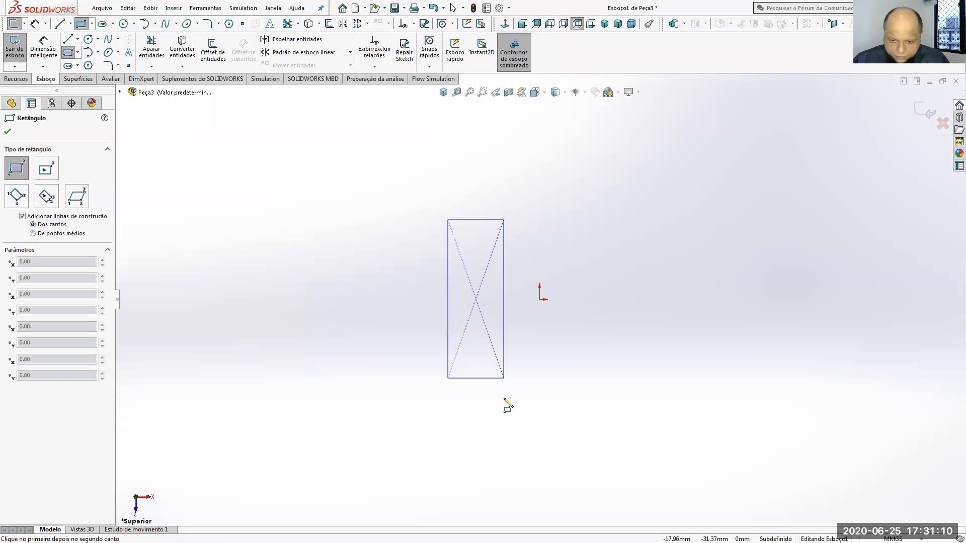
click(507, 420)
Step: Dimension the rectangle's long vertical side at 100 mm
click(54, 60)
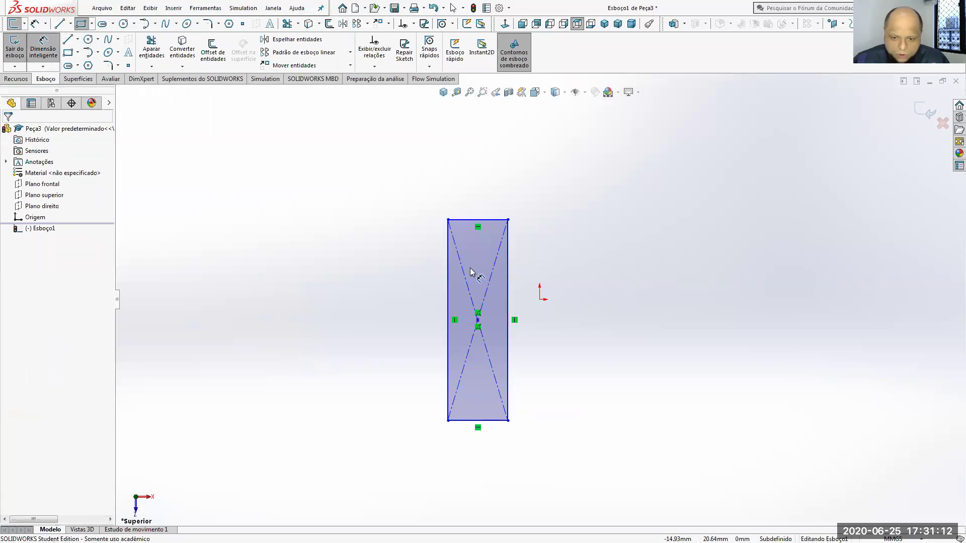
click(447, 281)
click(387, 306)
text(100)
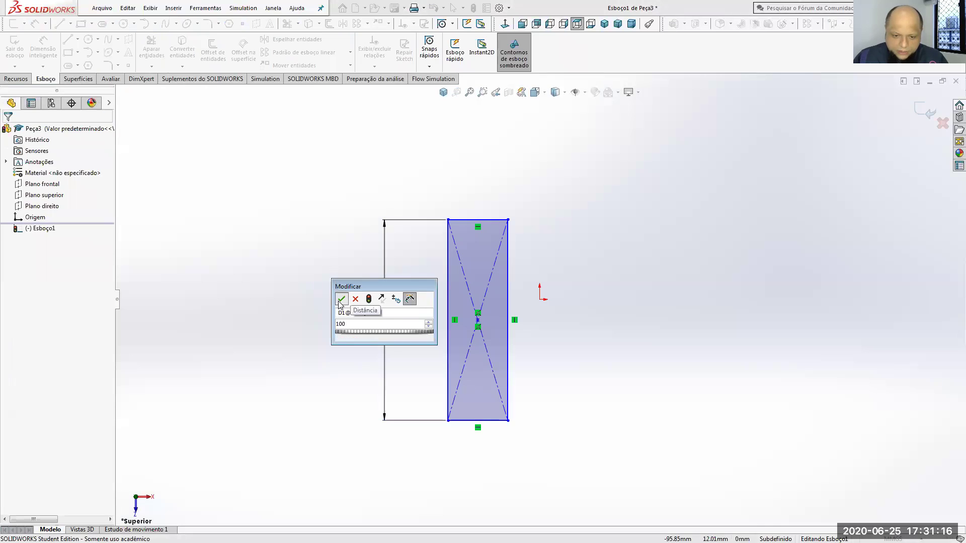
click(341, 299)
Step: Dimension the vertical distance between the rectangle's upper edge and the origin at 50 mm
click(491, 220)
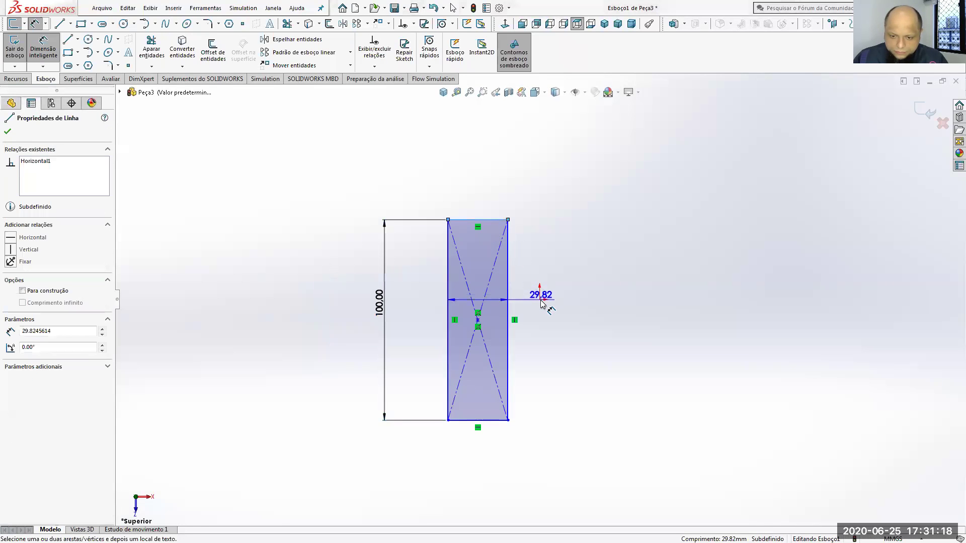
click(539, 300)
click(414, 281)
text(50)
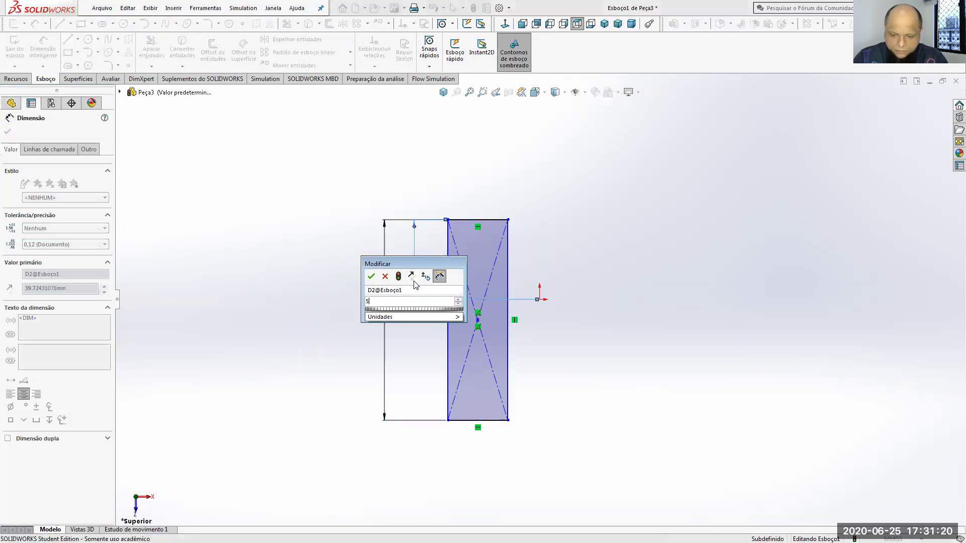
key(Return)
Step: Dimension the rectangle's upper edge and set its width to 30 mm
click(495, 200)
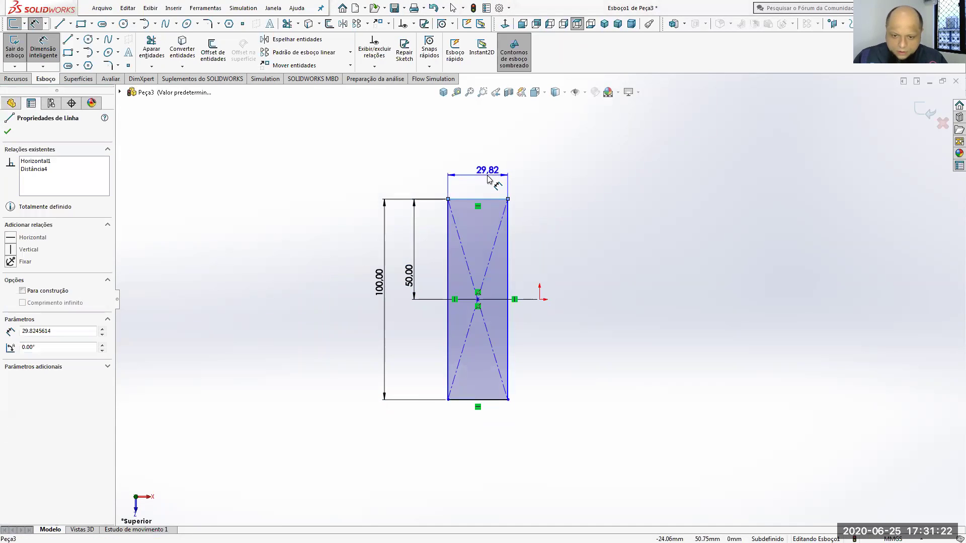
click(488, 178)
text(20)
key(Return)
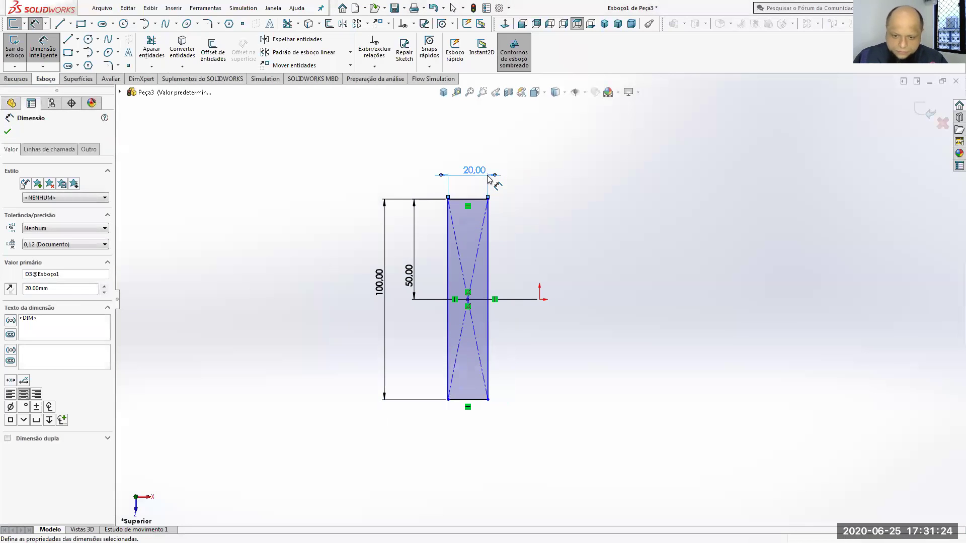
double_click(474, 170)
text(30)
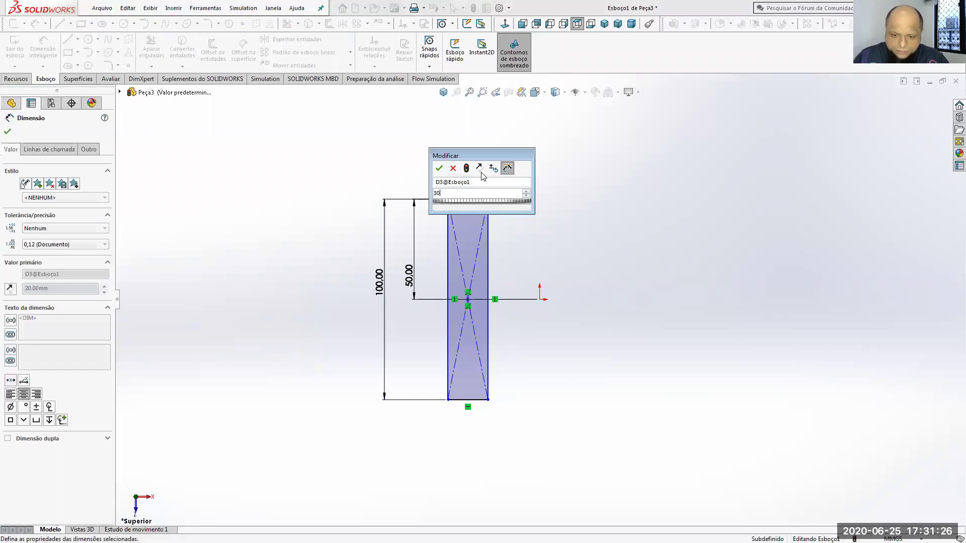
key(Return)
Step: Dimension the horizontal distance between the origin and the rectangle's nearest vertical side at 20 mm
click(549, 219)
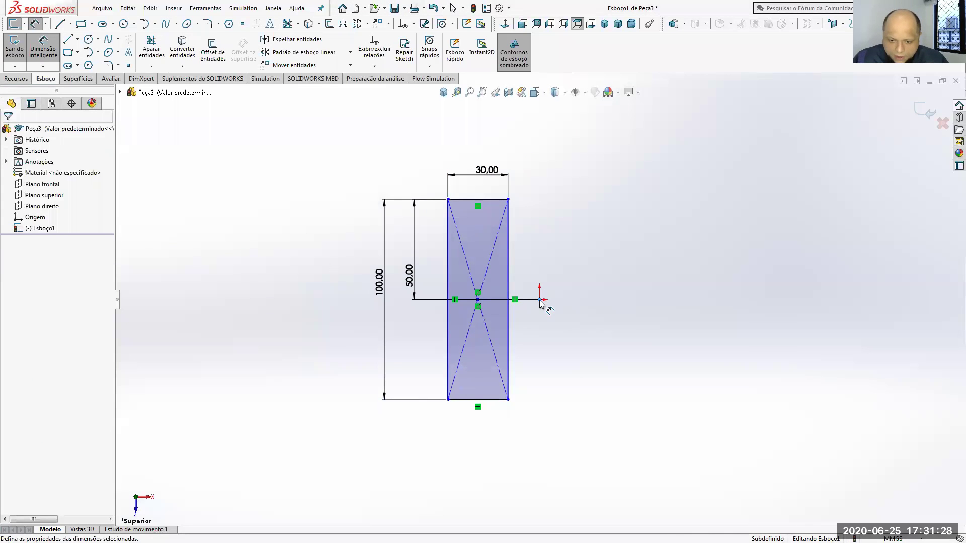
click(540, 300)
click(509, 210)
click(524, 156)
text(20)
key(Return)
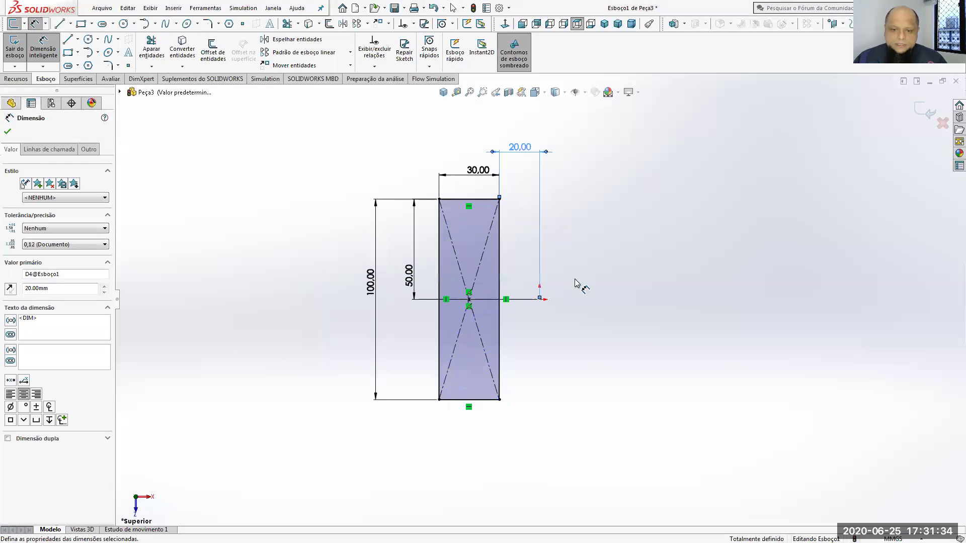
Step: Extrude the rectangle 5 mm as a boss with the mid-plane (Plano médio) end condition
click(17, 79)
click(23, 51)
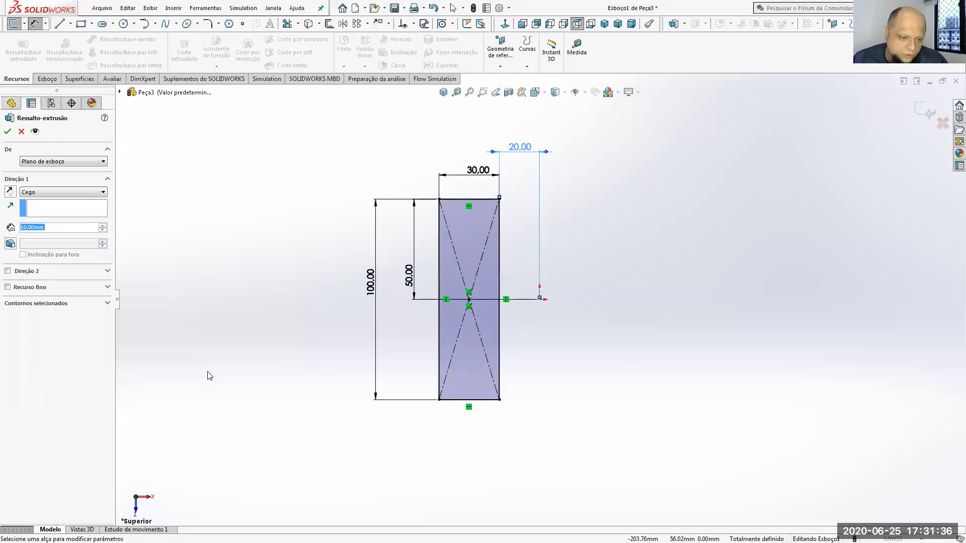
click(43, 191)
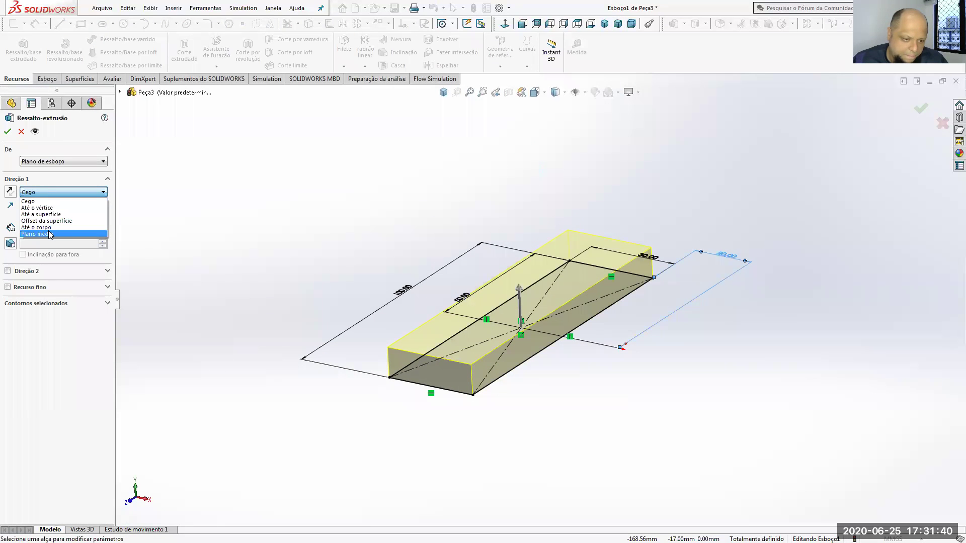
click(48, 233)
double_click(49, 230)
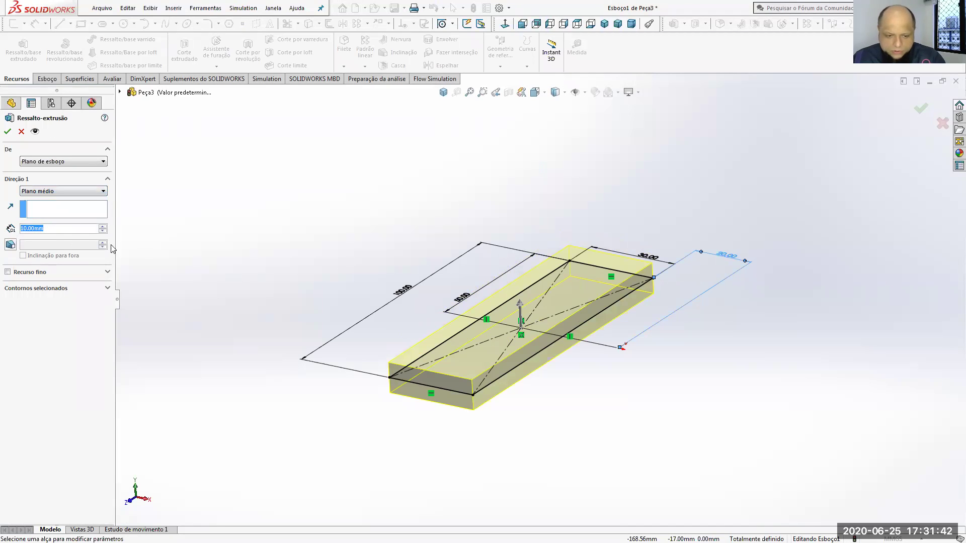
text(5)
key(Return)
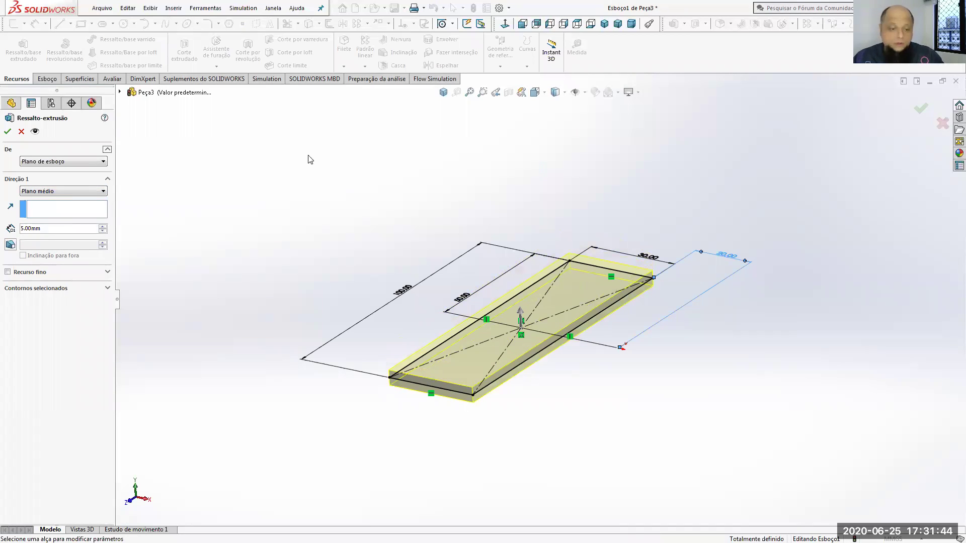
click(7, 131)
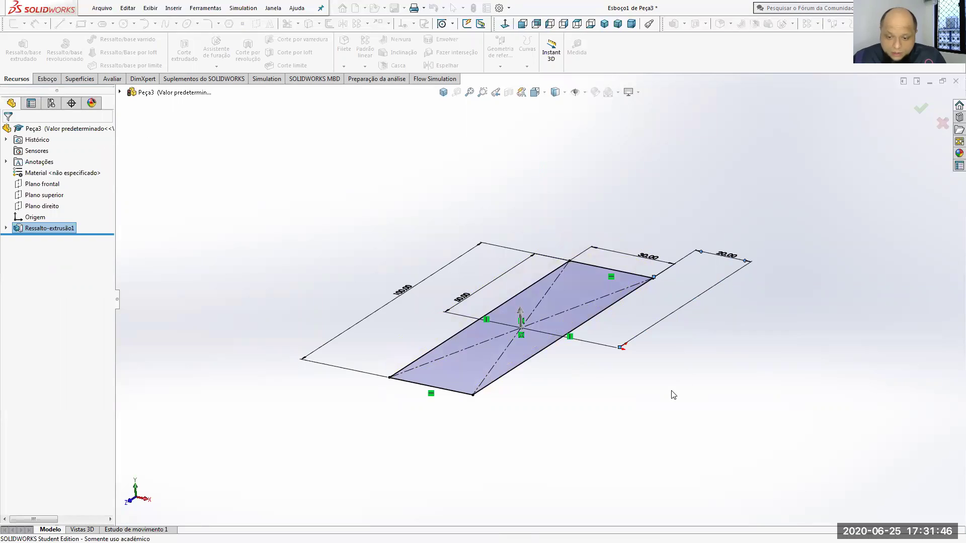
Step: Reopen the plate's base sketch to review its position relative to the origin, and exit without editing it
middle_drag(653, 392, 638, 418)
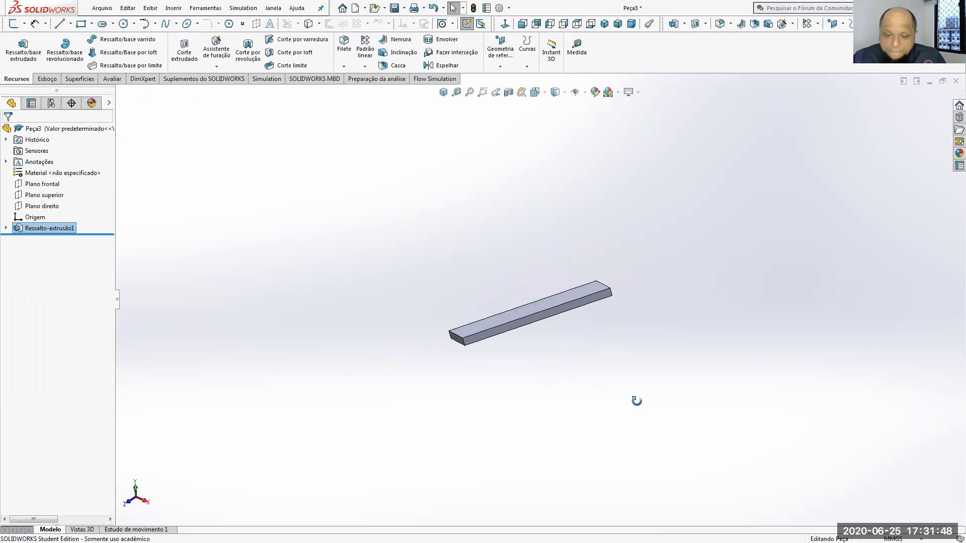
middle_drag(583, 361, 578, 347)
click(42, 206)
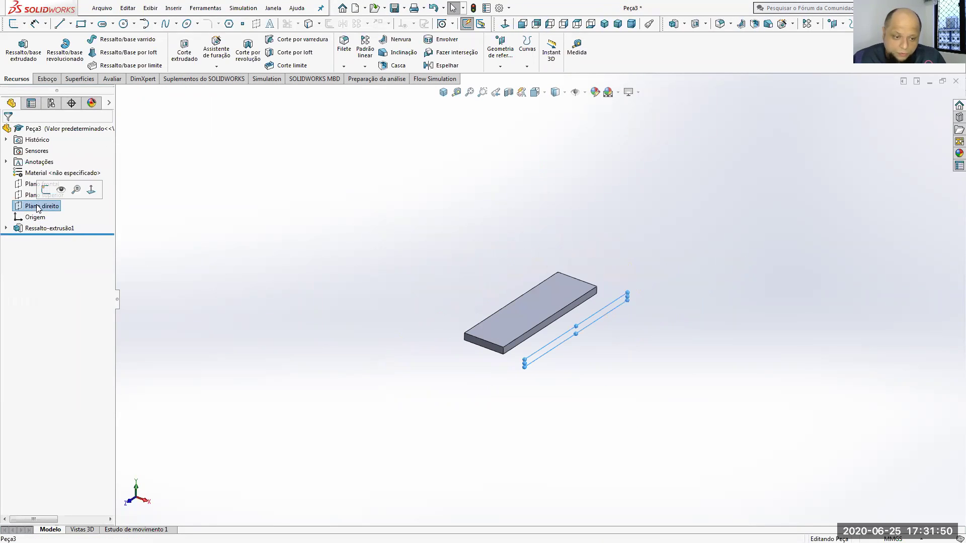
click(6, 228)
right_click(50, 239)
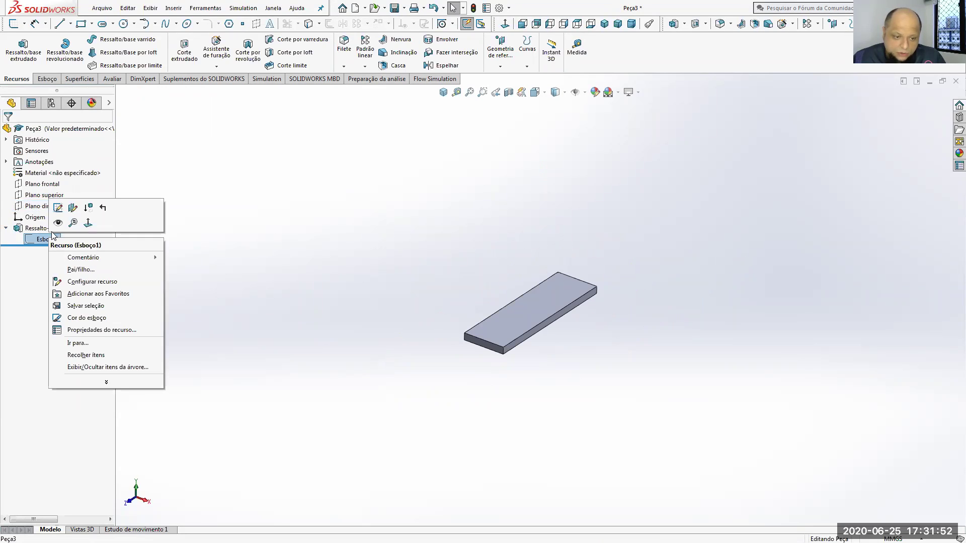
click(58, 208)
middle_drag(563, 332, 547, 321)
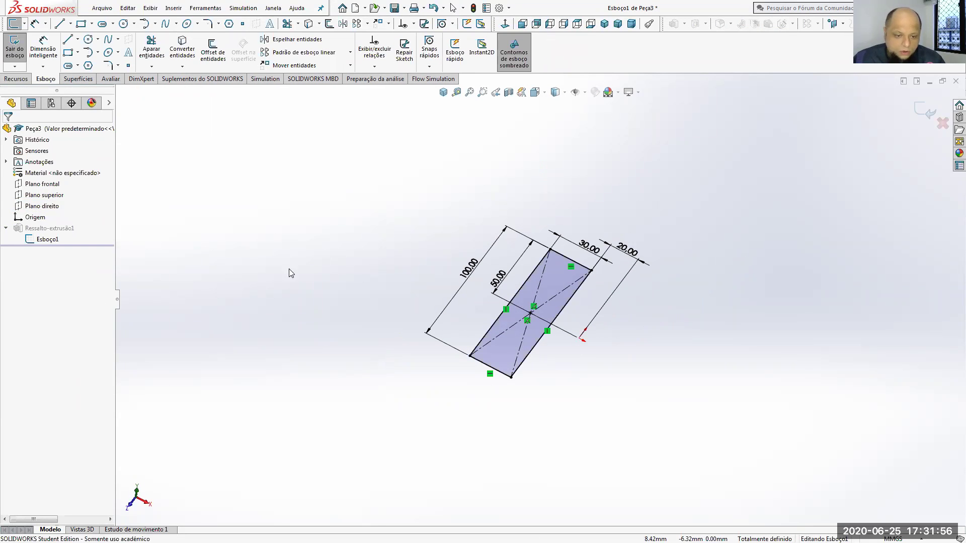
click(925, 111)
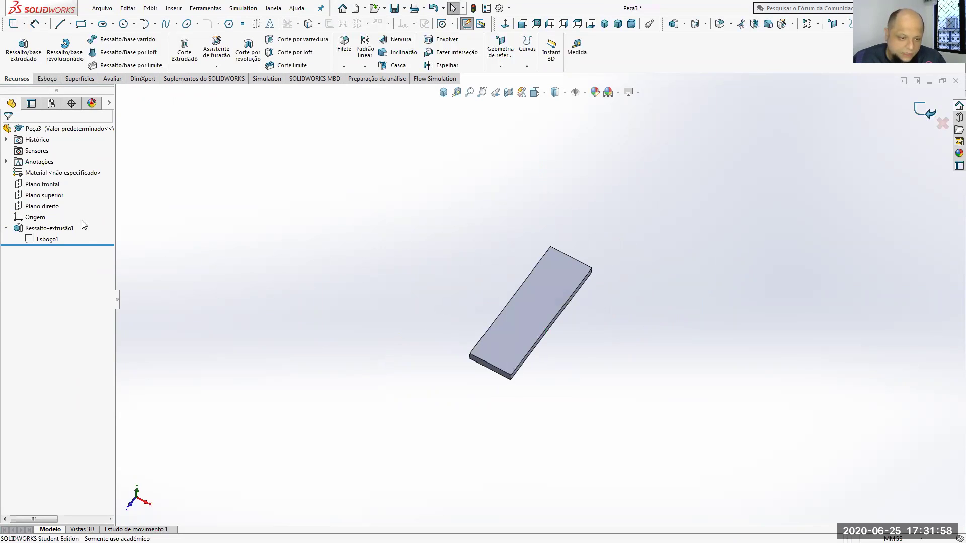
Step: Start a sketch on the right plane, viewed face-on, and draw an inclined three-point corner rectangle about 87 mm long across the plate
click(28, 205)
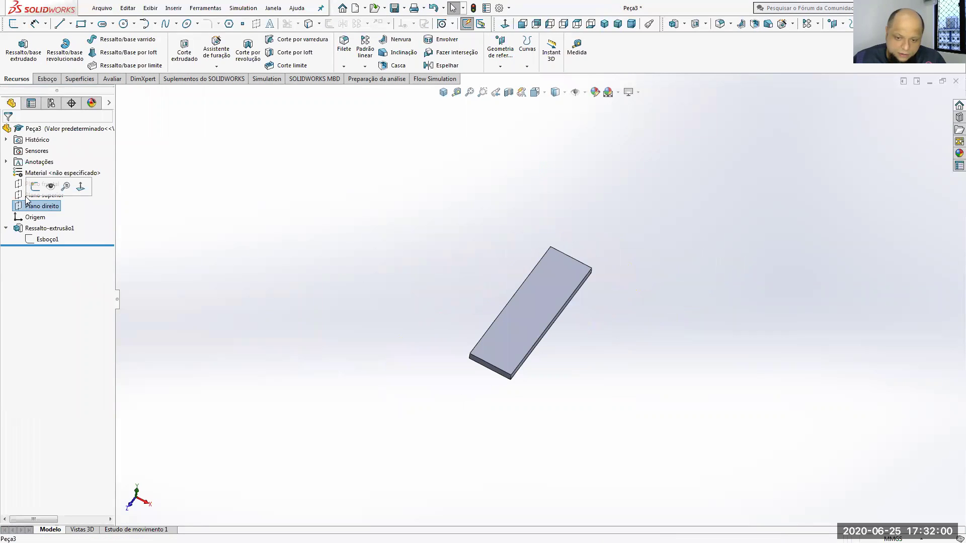
click(30, 210)
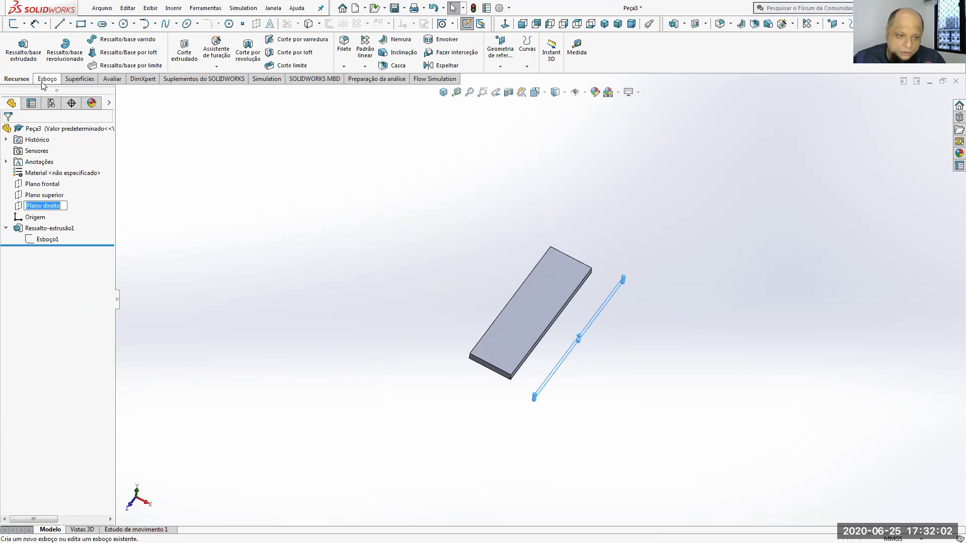
click(47, 79)
click(14, 50)
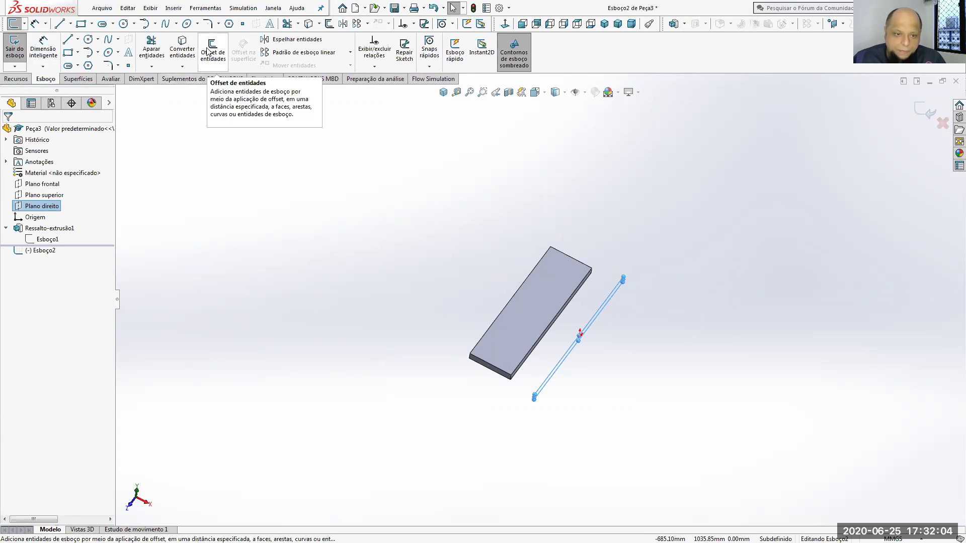
click(503, 25)
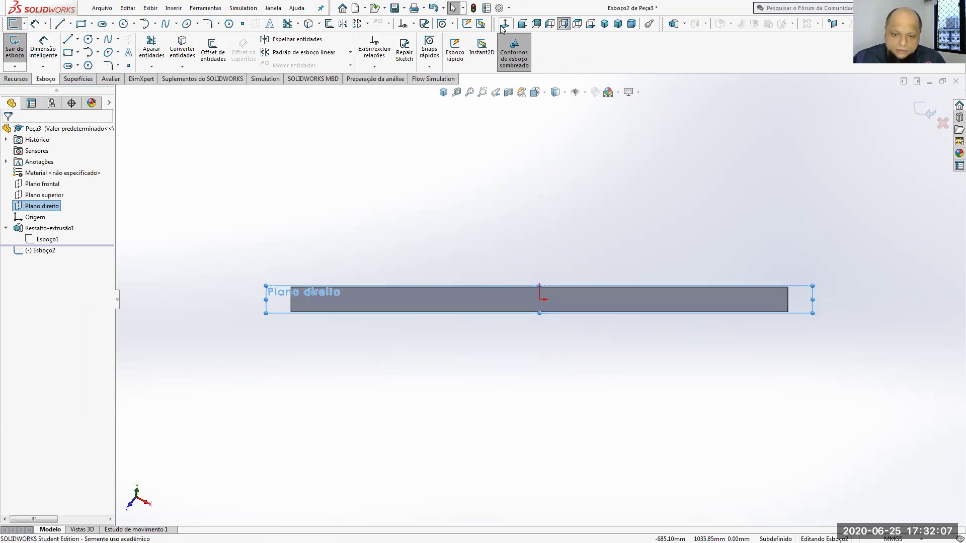
click(78, 52)
click(100, 93)
click(346, 372)
click(332, 344)
click(743, 203)
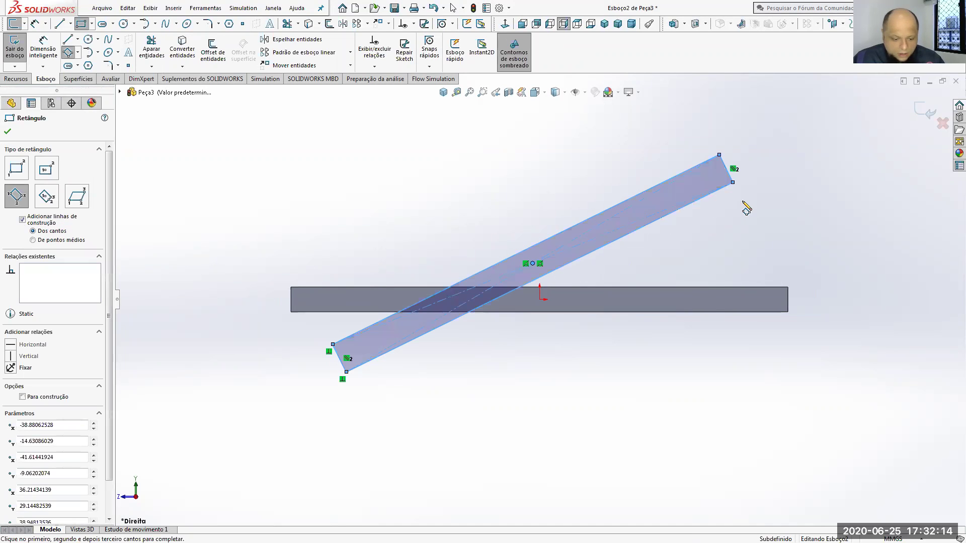
key(Escape)
Step: Dimension the inclined rectangle's upper long side at 100 mm
click(43, 49)
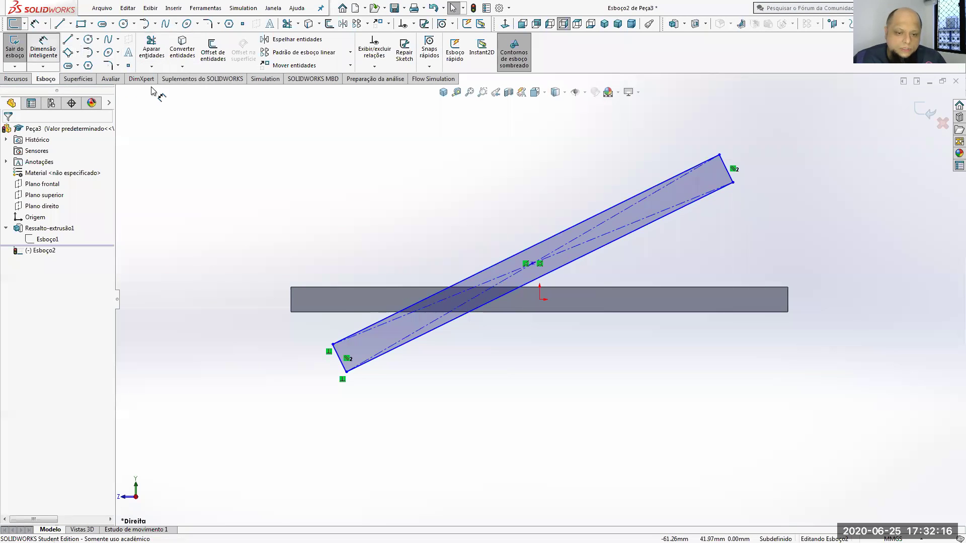
click(478, 272)
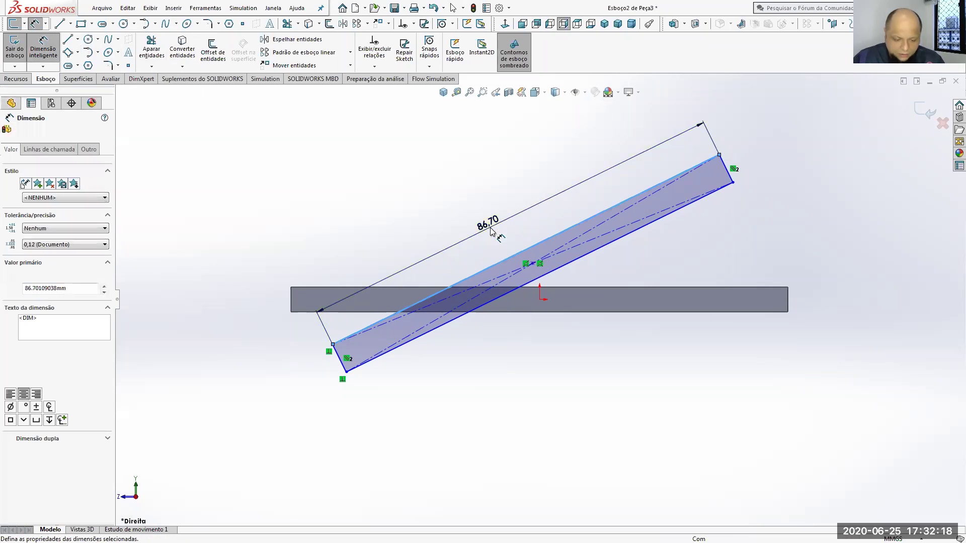
click(490, 230)
text(100)
key(Return)
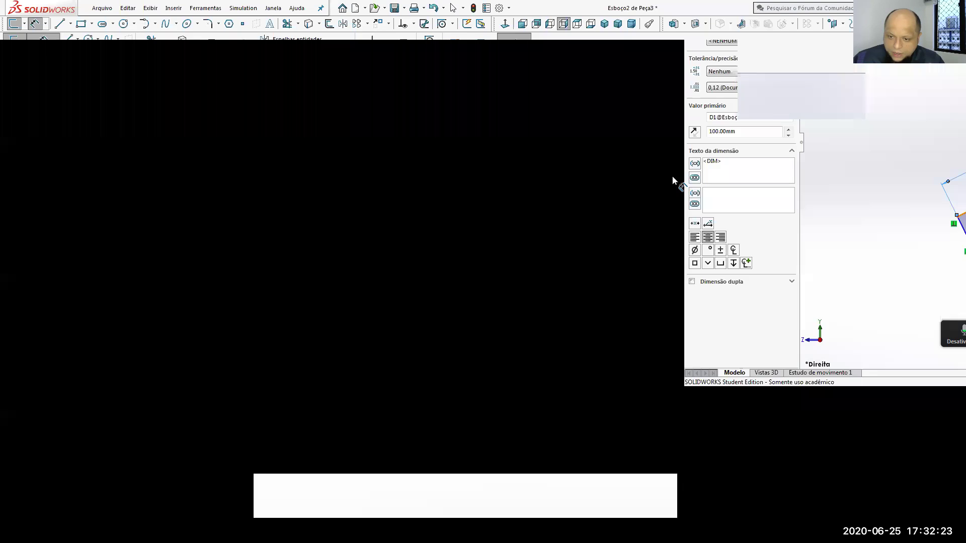
Step: Dimension the inclined rectangle's short end at 5 mm
click(678, 210)
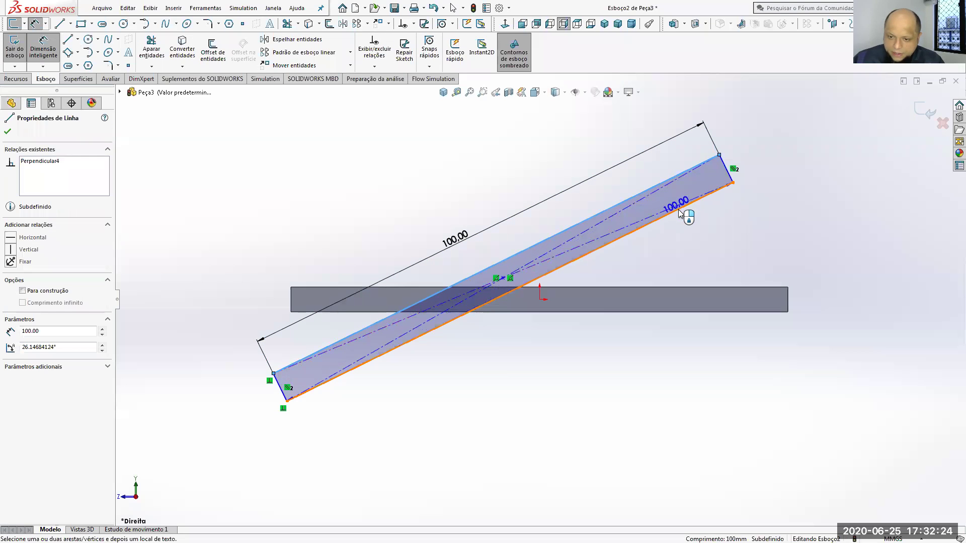
click(725, 169)
click(754, 156)
text(5)
key(Return)
key(Escape)
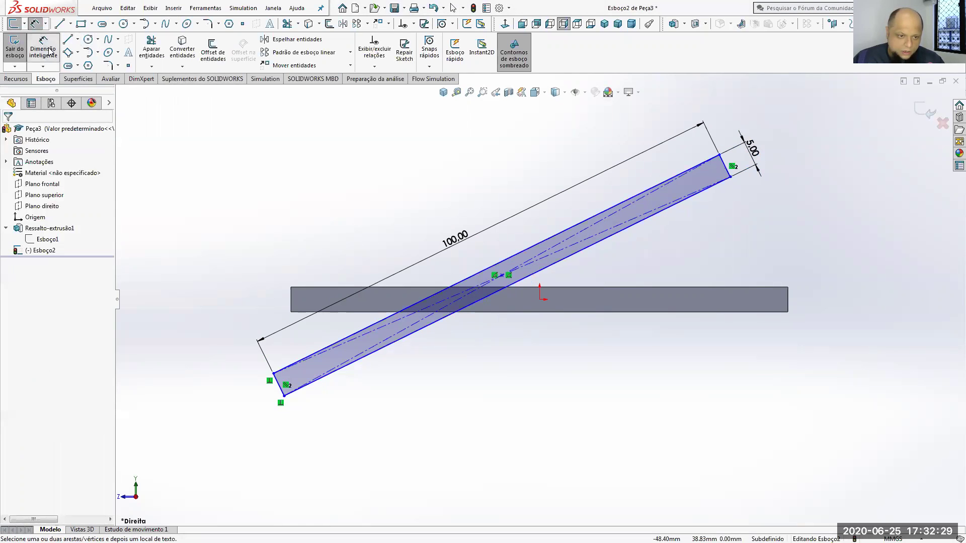
Step: Make the inclined rectangle's center point coincident with the origin
click(502, 275)
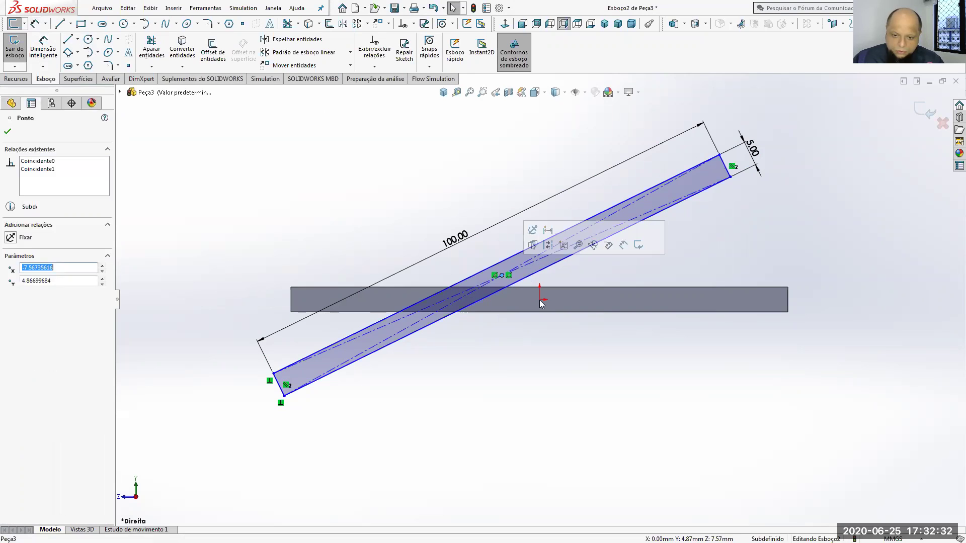
ctrl+click(540, 302)
click(600, 258)
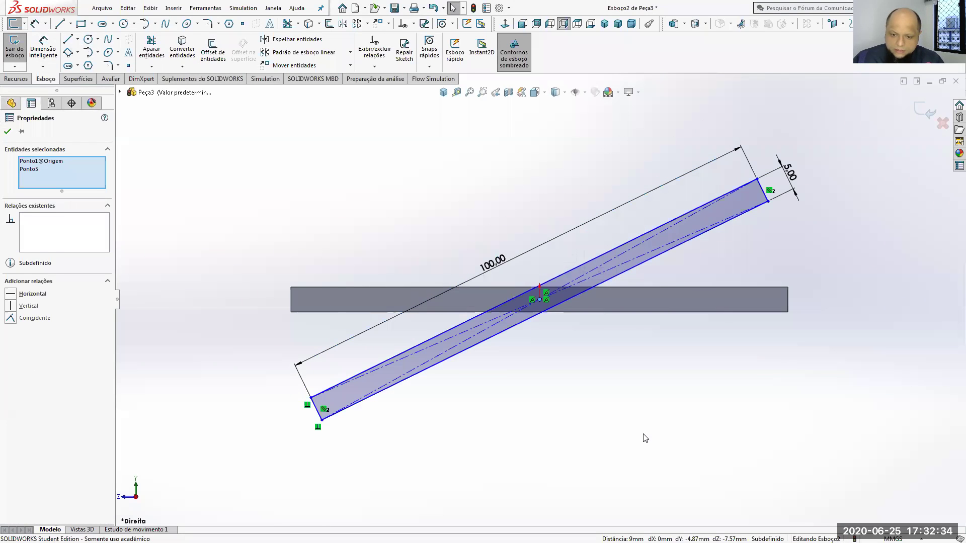
key(Escape)
Step: Dimension the angle between the inclined rectangle's lower long side and the plate's upper edge at 15°
click(44, 48)
click(705, 235)
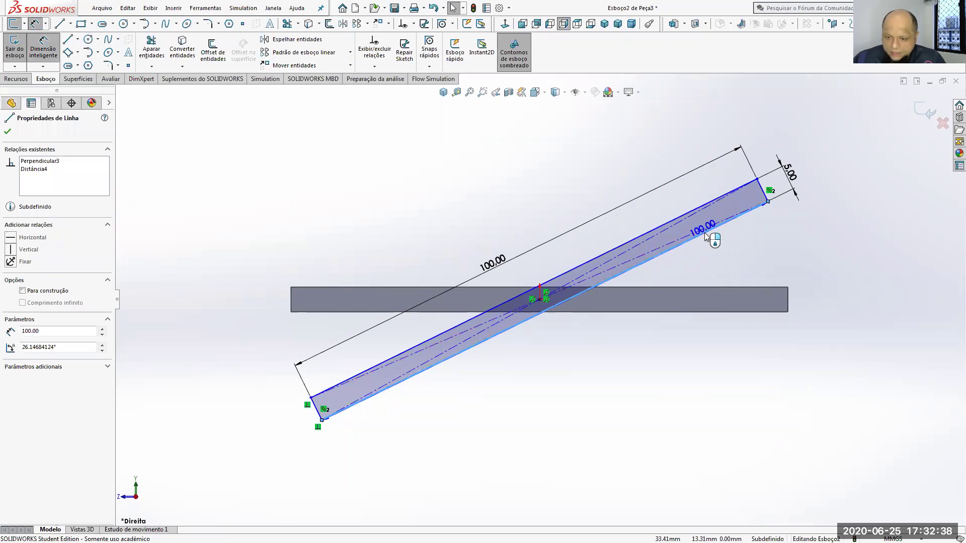
click(725, 287)
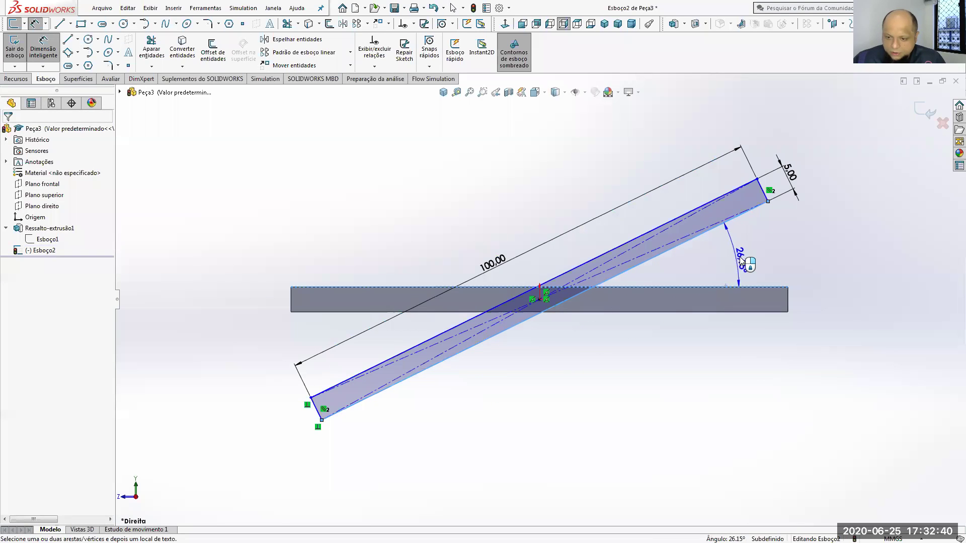
click(742, 263)
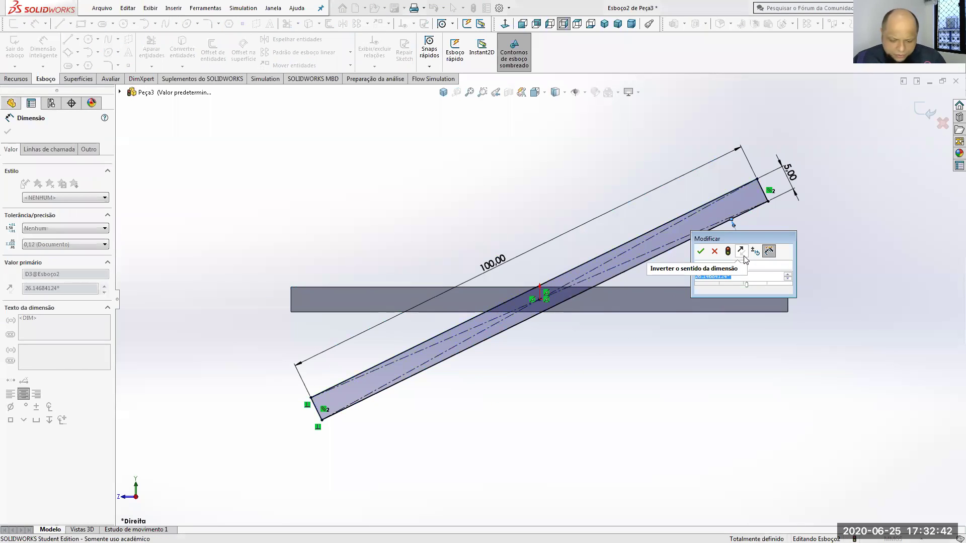
text(15)
key(Return)
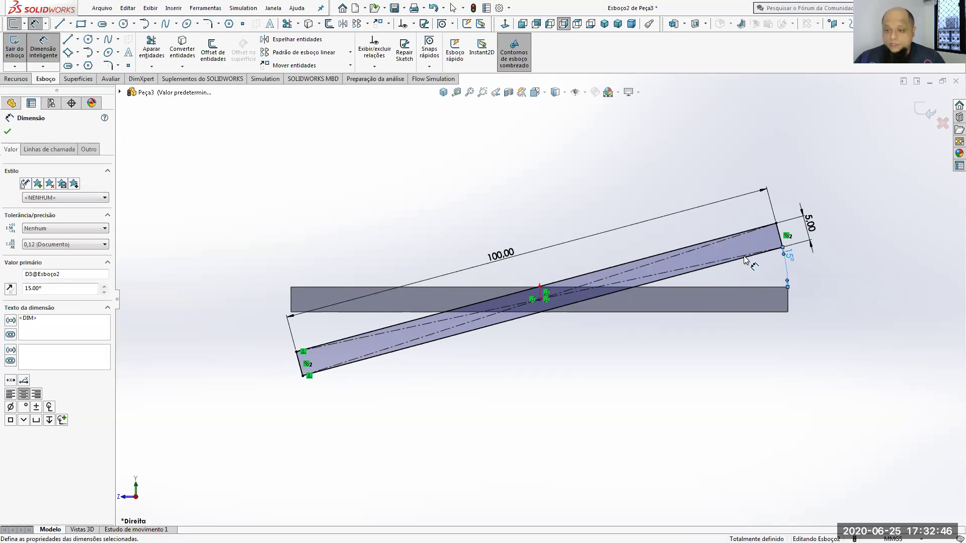
Step: Extrude the inclined rectangle as a blind boss 30 mm deep, on the side away from the flat plate
click(15, 80)
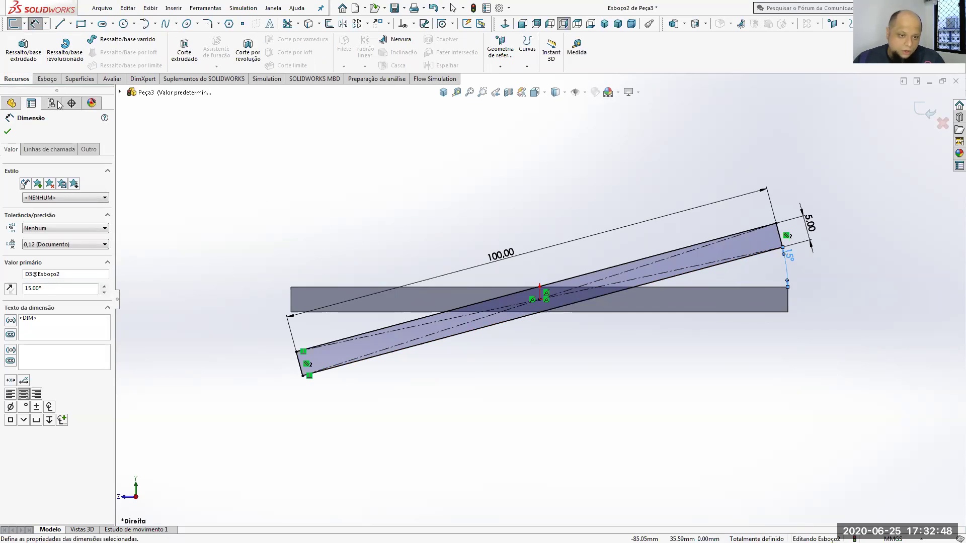
key(z)
mouse_move(373, 227)
middle_down()
mouse_move(392, 241)
mouse_move(345, 209)
mouse_move(433, 241)
middle_up()
middle_drag(546, 295, 564, 291)
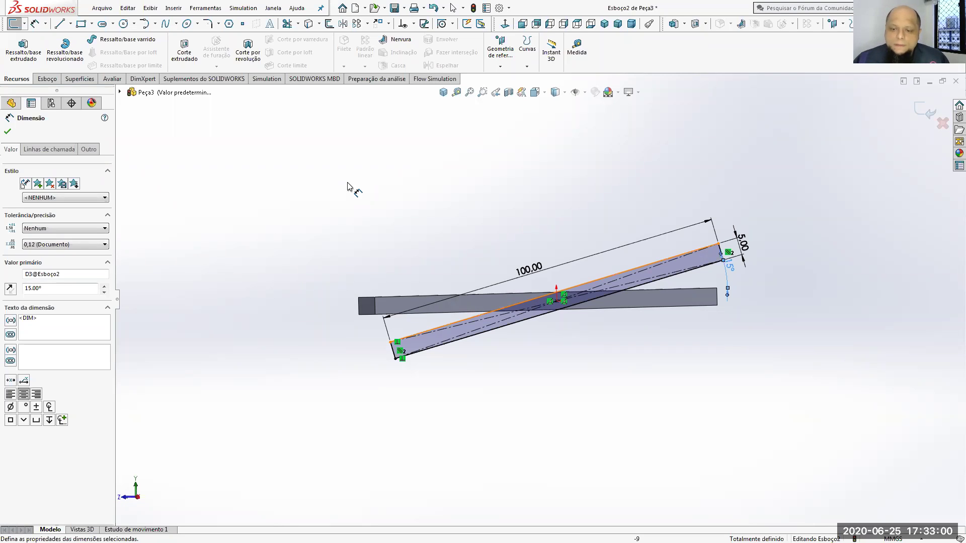
middle_drag(538, 282, 649, 294)
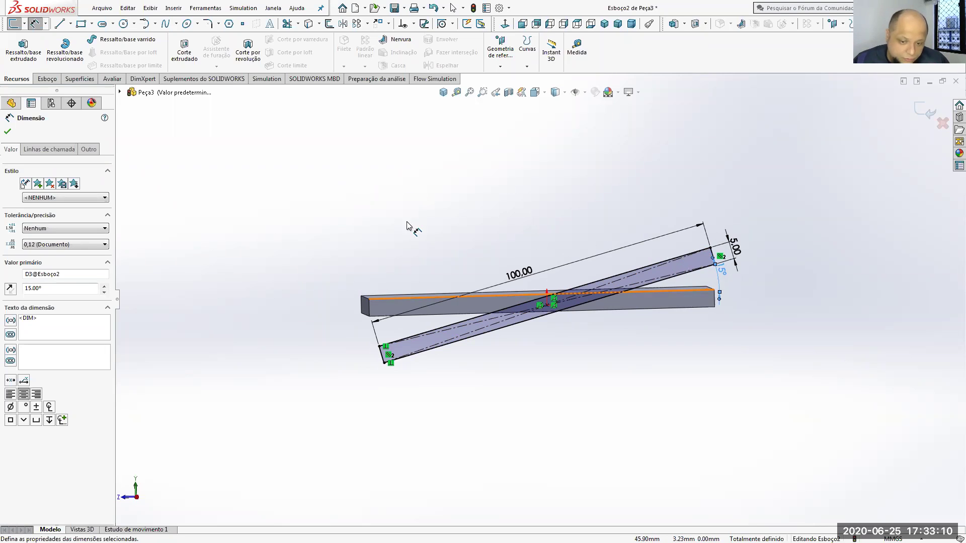
middle_drag(566, 345, 597, 367)
click(34, 23)
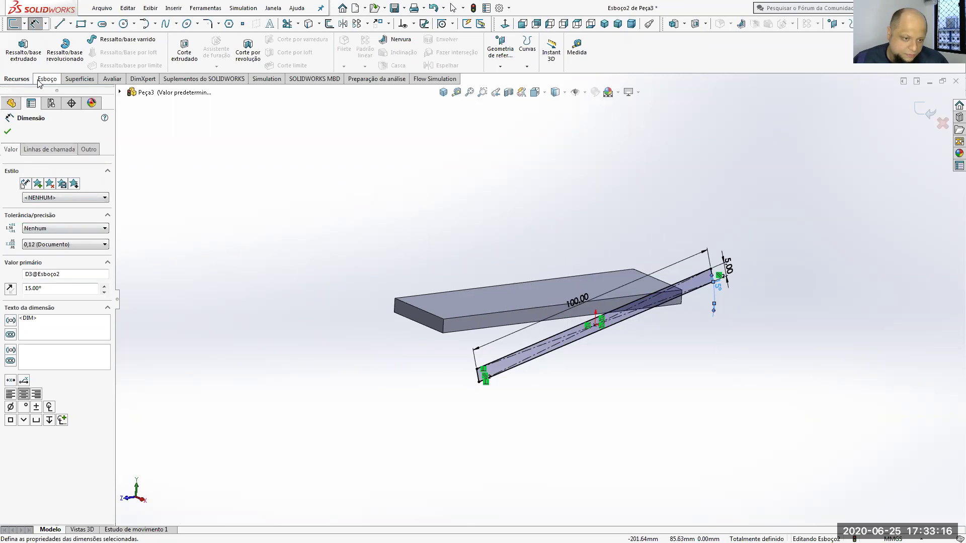
click(23, 49)
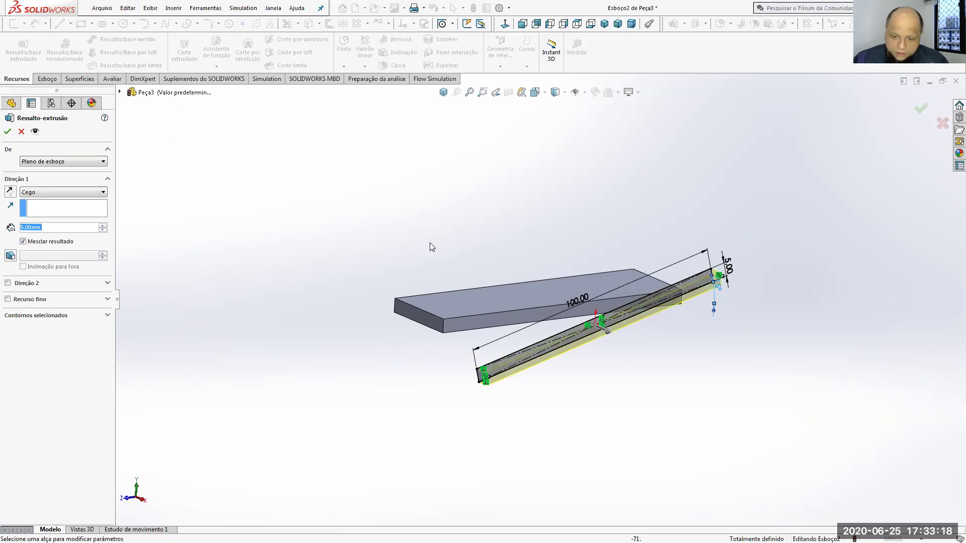
double_click(55, 228)
text(30)
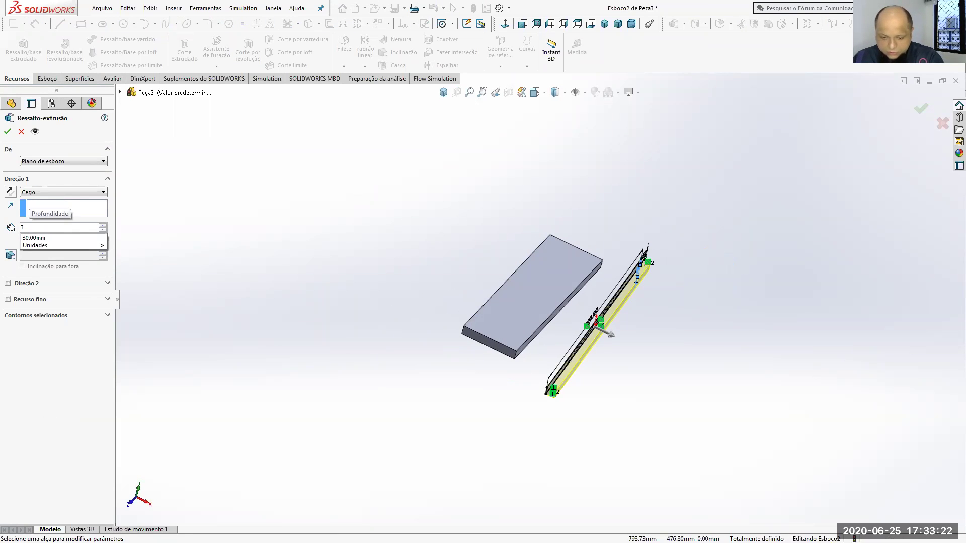
key(Return)
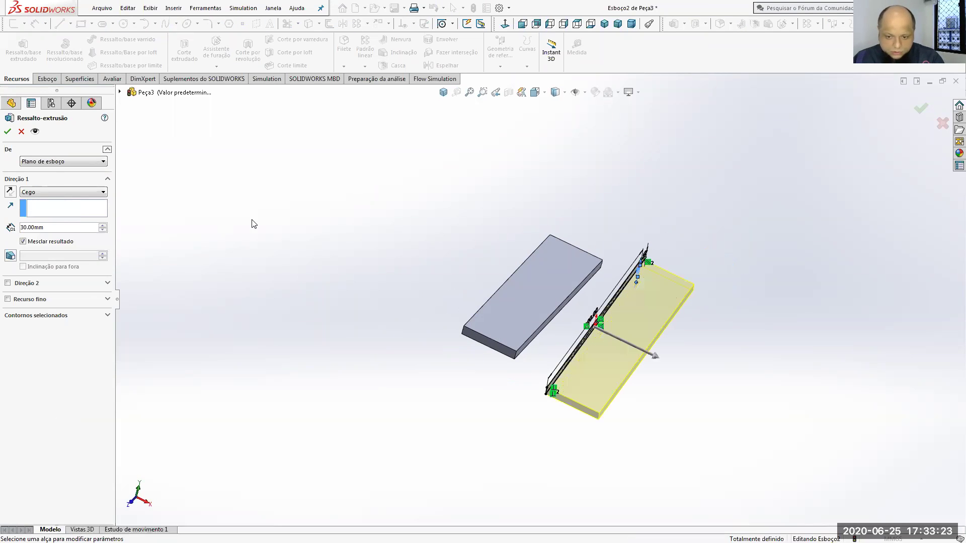
click(7, 132)
Step: Set up a boss loft between the facing long side faces of the flat plate and the inclined plate
middle_drag(524, 313, 585, 308)
scroll(585, 311, down, 5)
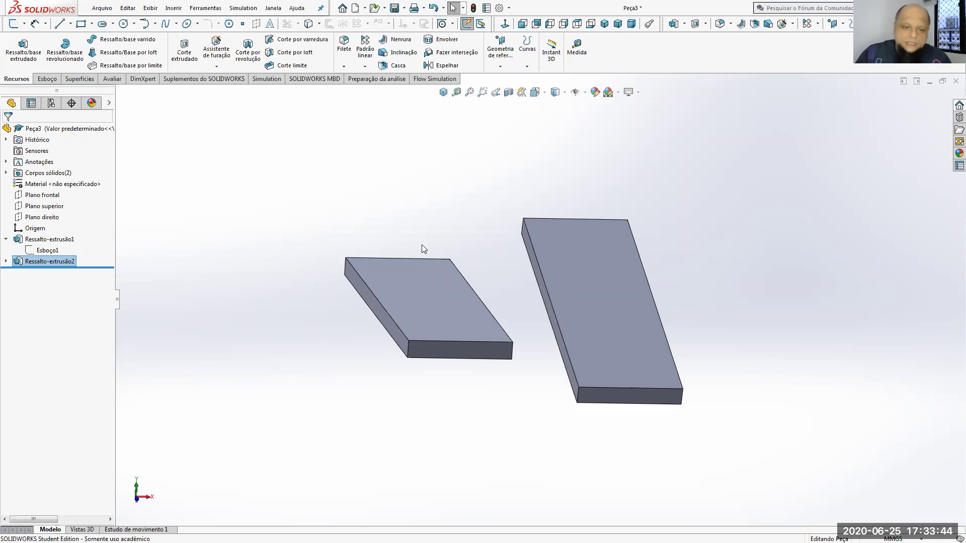
middle_drag(558, 246, 498, 201)
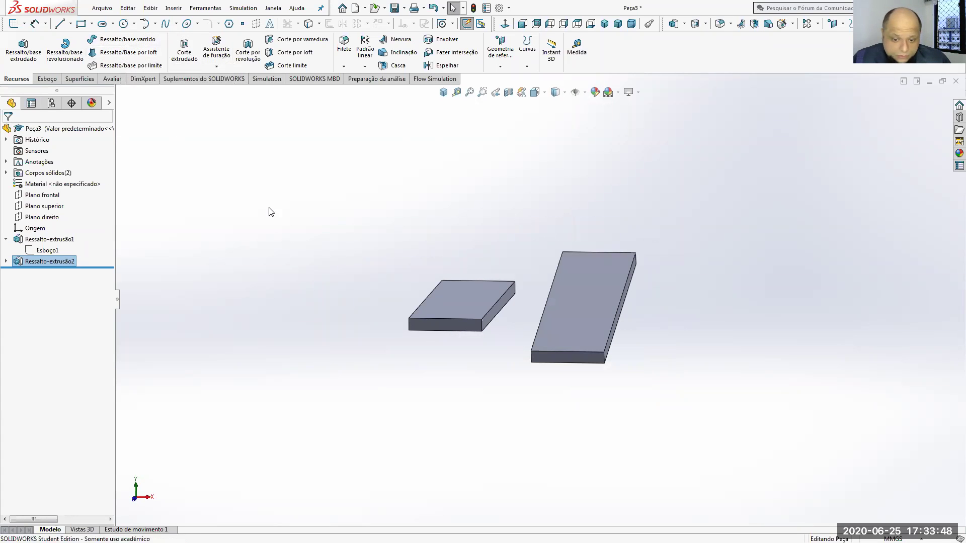
click(113, 57)
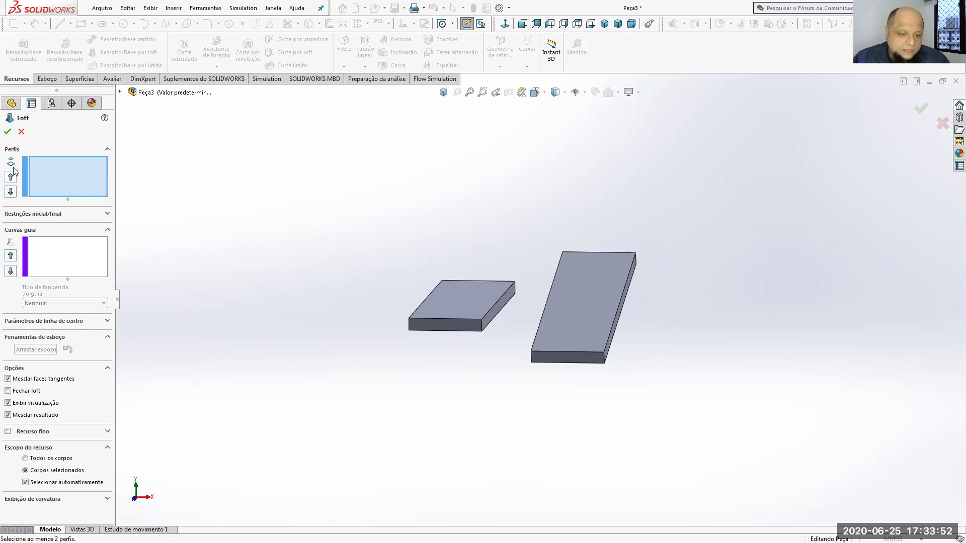
scroll(524, 299, down, 3)
middle_drag(523, 300, 490, 334)
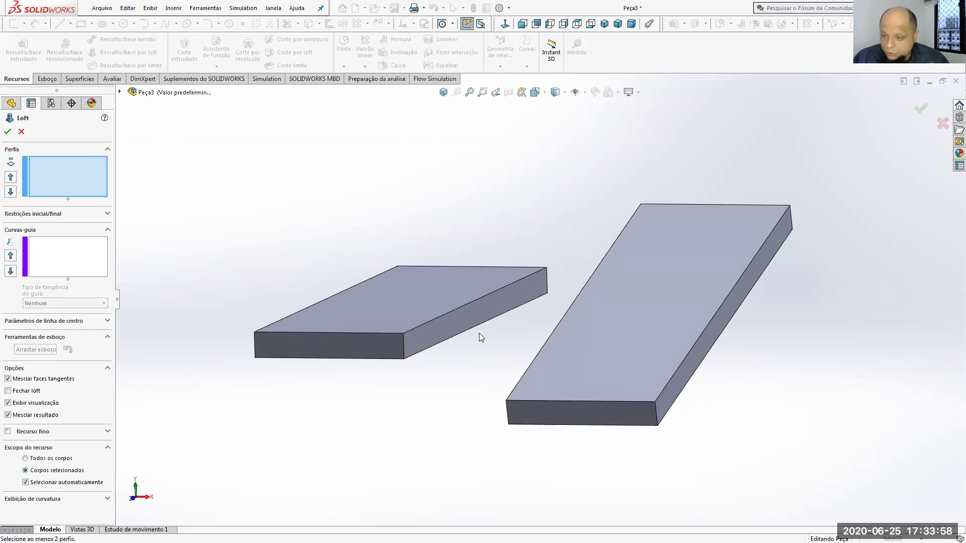
click(471, 323)
middle_drag(489, 363, 593, 352)
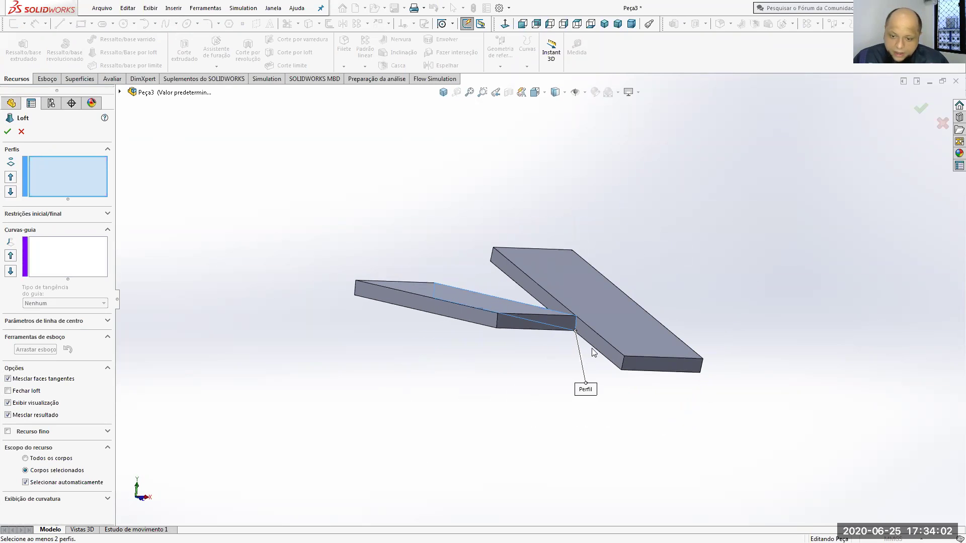
click(596, 346)
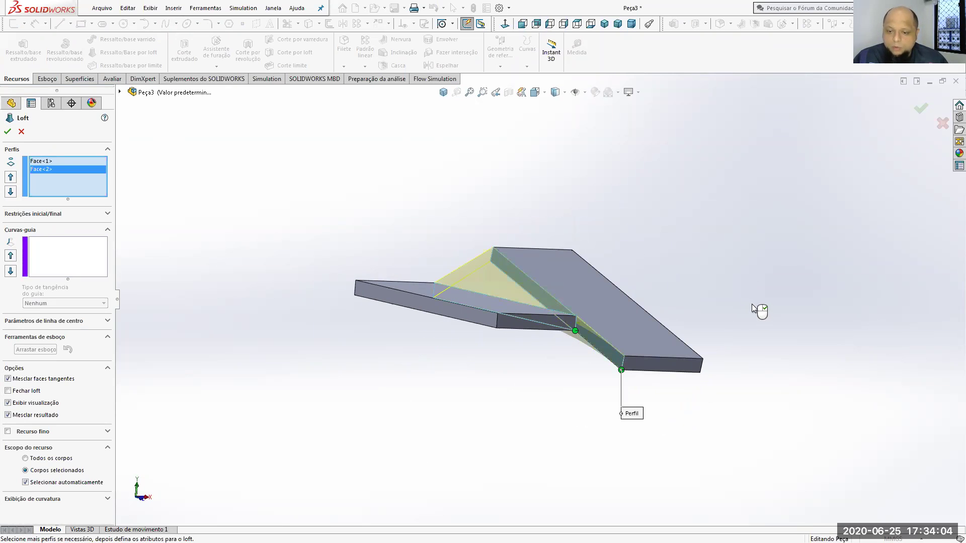
Step: Try twisting the loft by moving the inclined plate's connector to the corners at the opposite end of its face
middle_drag(759, 310, 715, 301)
middle_drag(585, 372, 543, 367)
scroll(563, 412, down, 5)
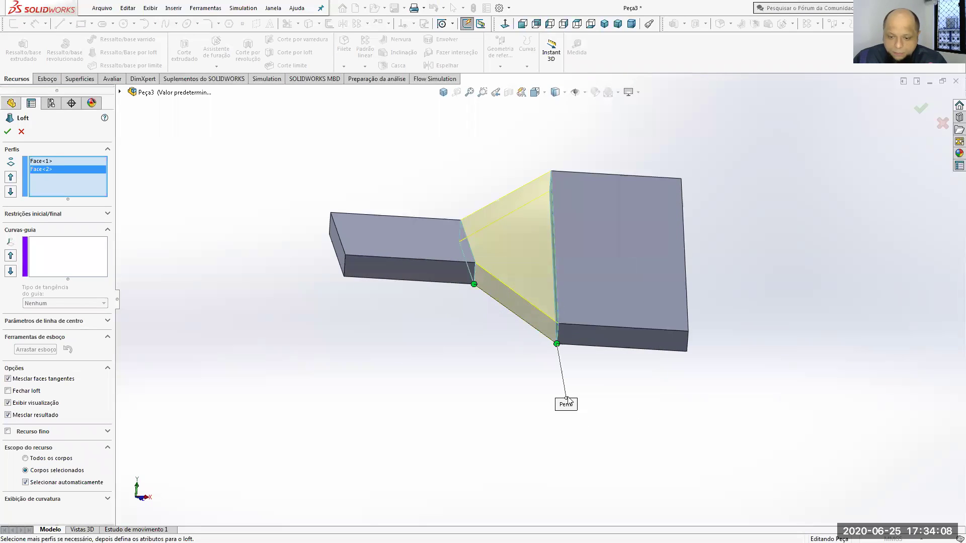
drag(548, 309, 515, 139)
middle_drag(482, 326, 512, 314)
middle_drag(524, 259, 535, 262)
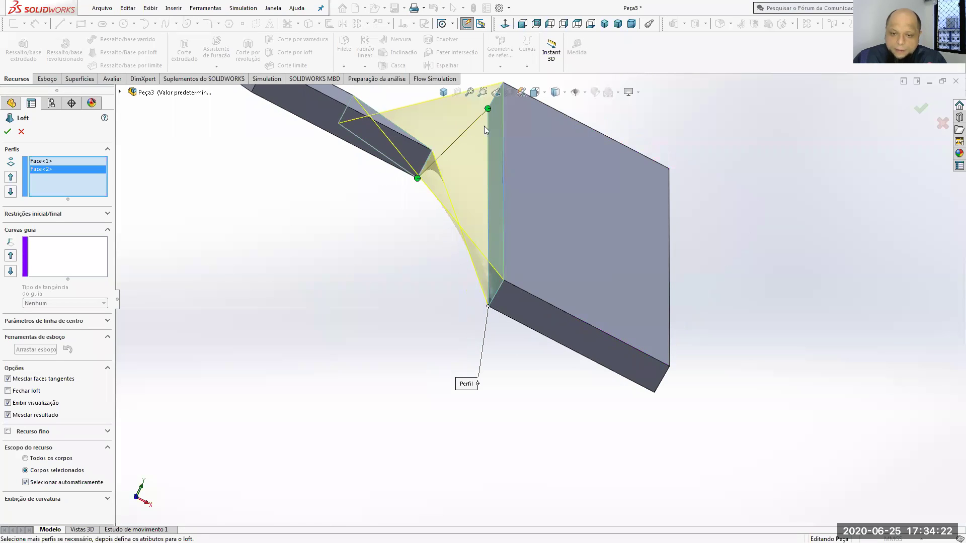
middle_drag(486, 130, 497, 142)
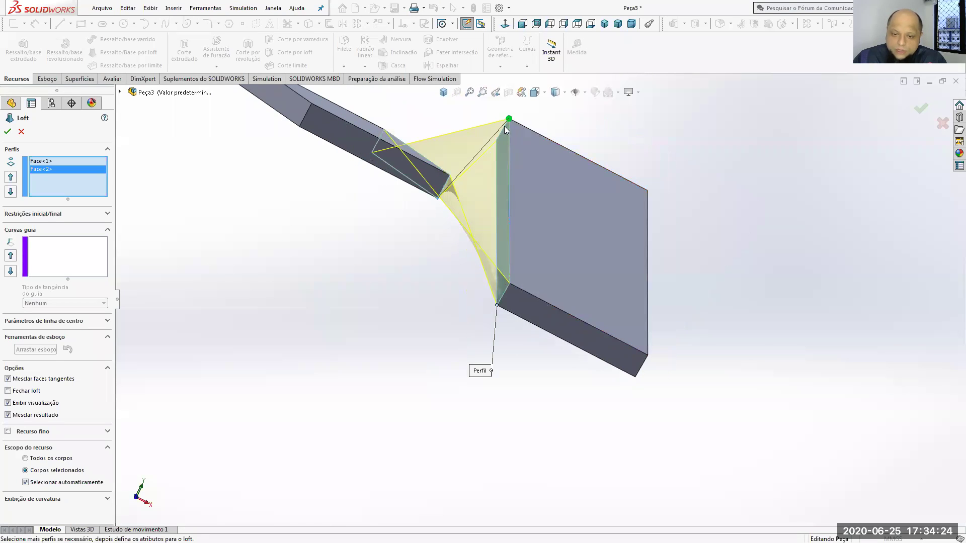
middle_drag(603, 229, 407, 251)
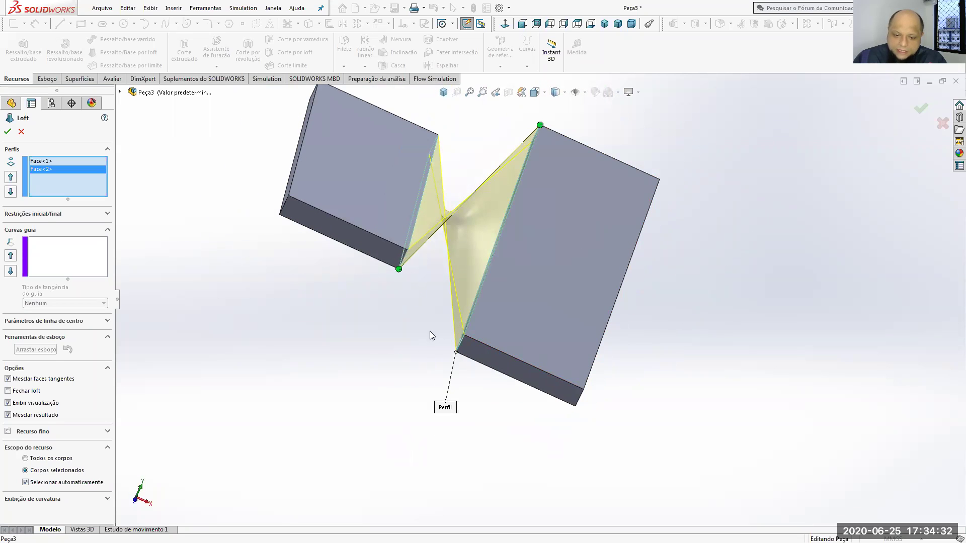
drag(539, 124, 531, 141)
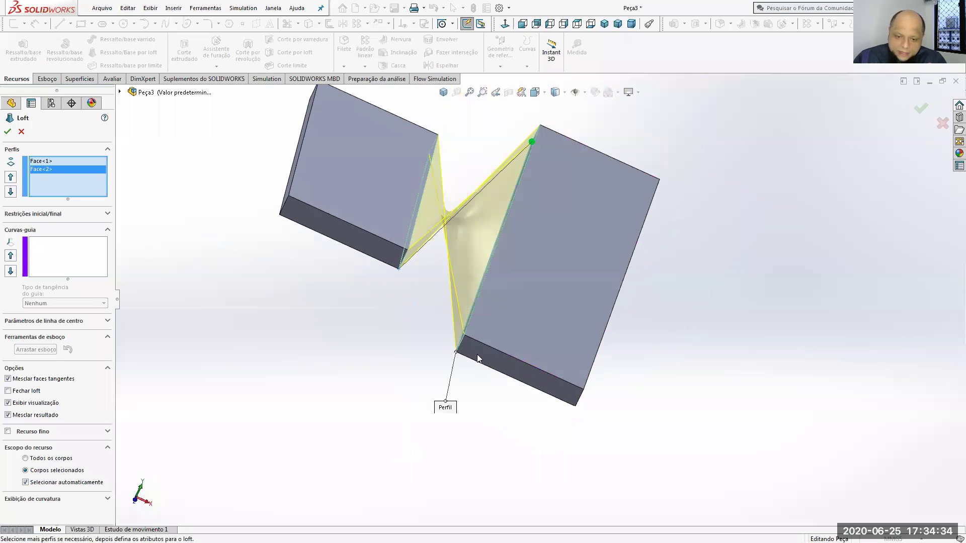
middle_drag(462, 340, 438, 153)
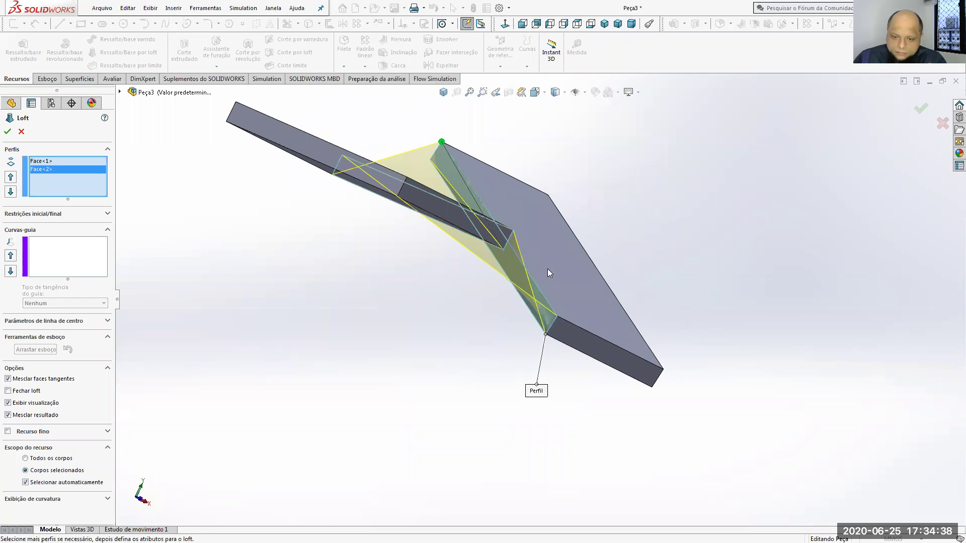
click(546, 335)
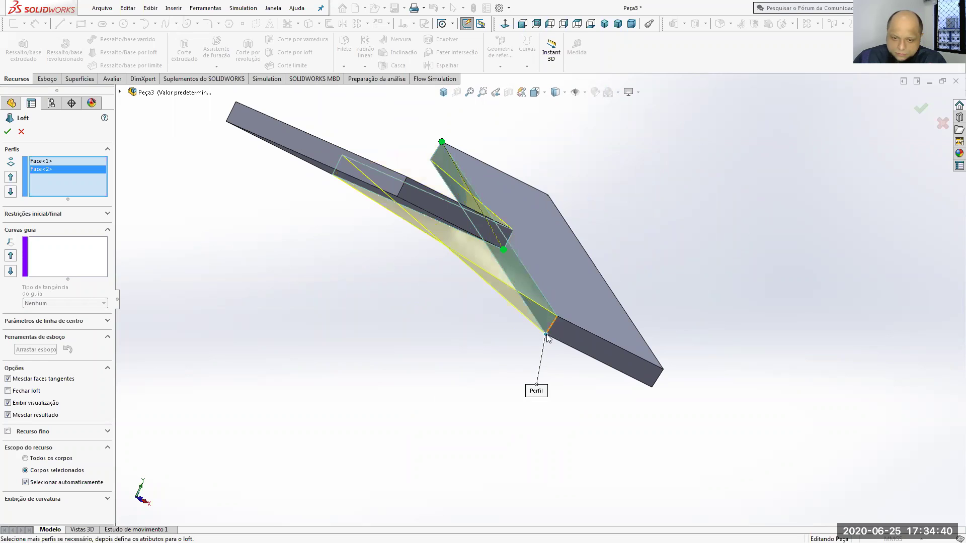
middle_drag(483, 332, 450, 294)
Step: Place the loft connector on the matching near upper corners of the flat and inclined plates and create the loft
drag(419, 235, 428, 215)
drag(521, 155, 512, 174)
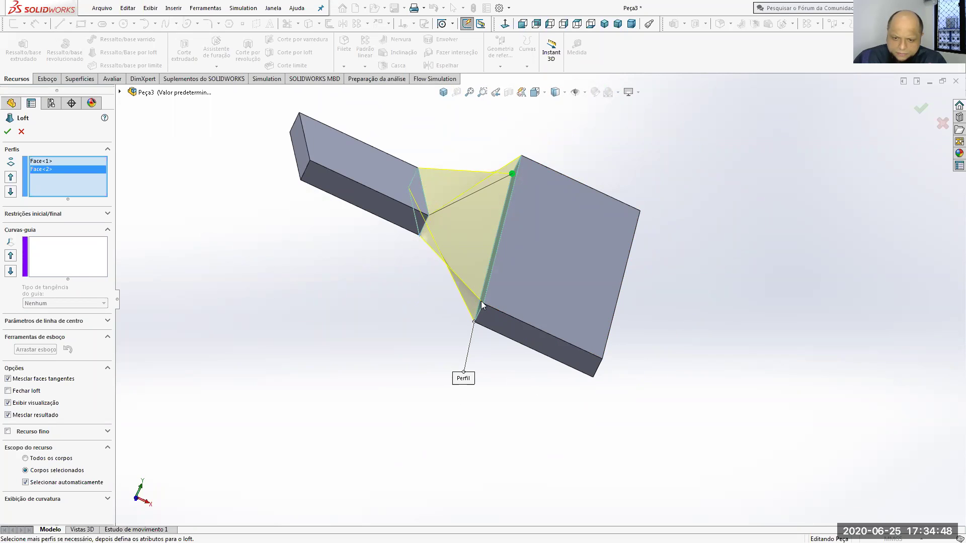
middle_drag(481, 301, 555, 342)
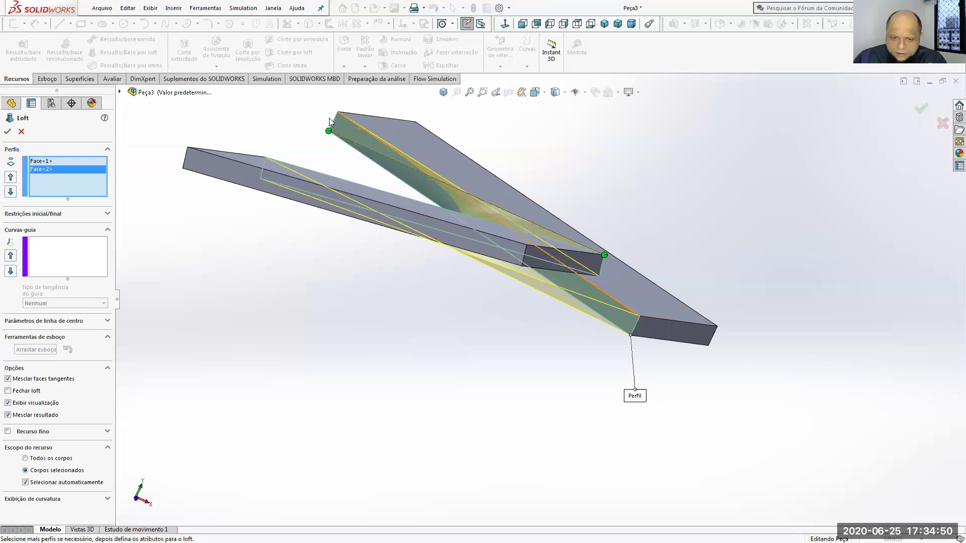
drag(328, 131, 338, 111)
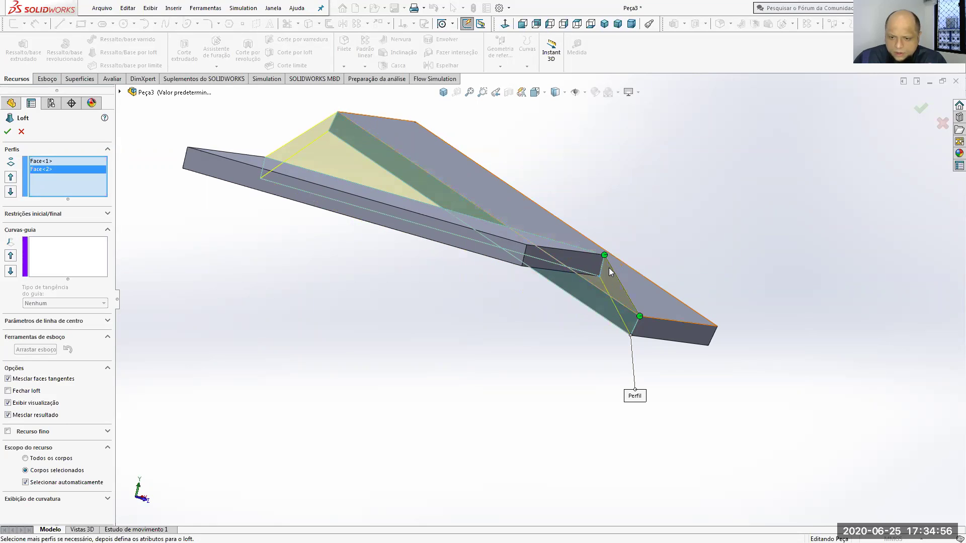
middle_drag(635, 307, 586, 262)
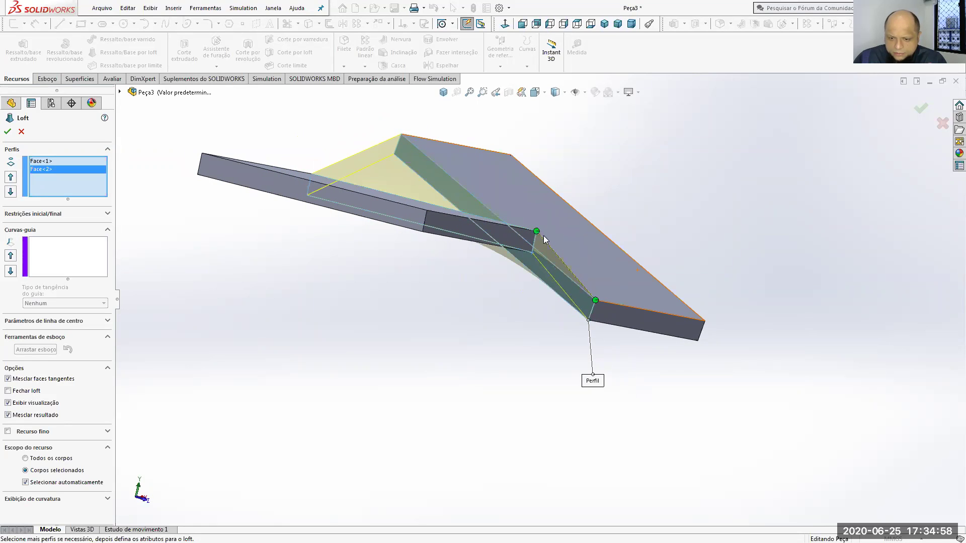
middle_drag(597, 301, 604, 275)
click(7, 131)
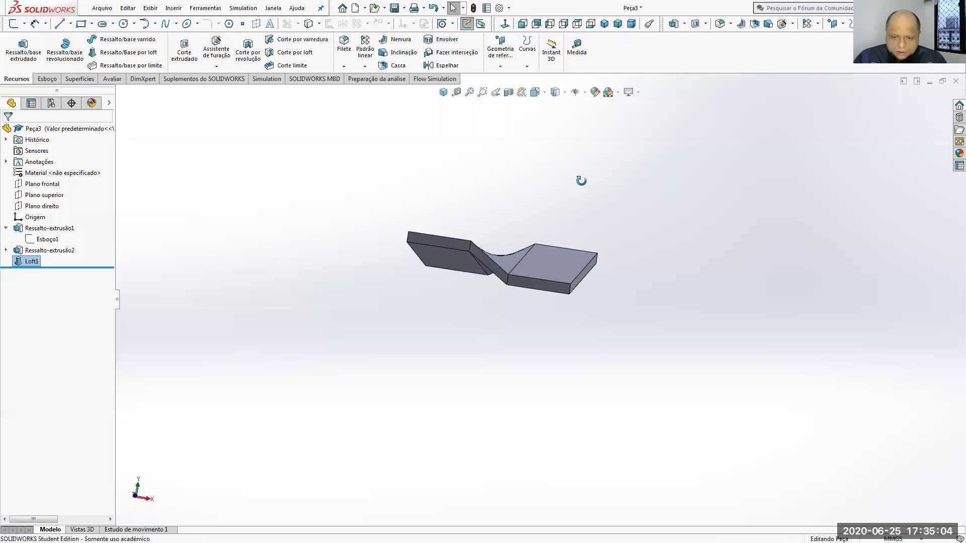
Step: Set up a 5 mm symmetric fillet on the two underside edges where the loft meets the inclined and flat plates
middle_drag(529, 212, 554, 260)
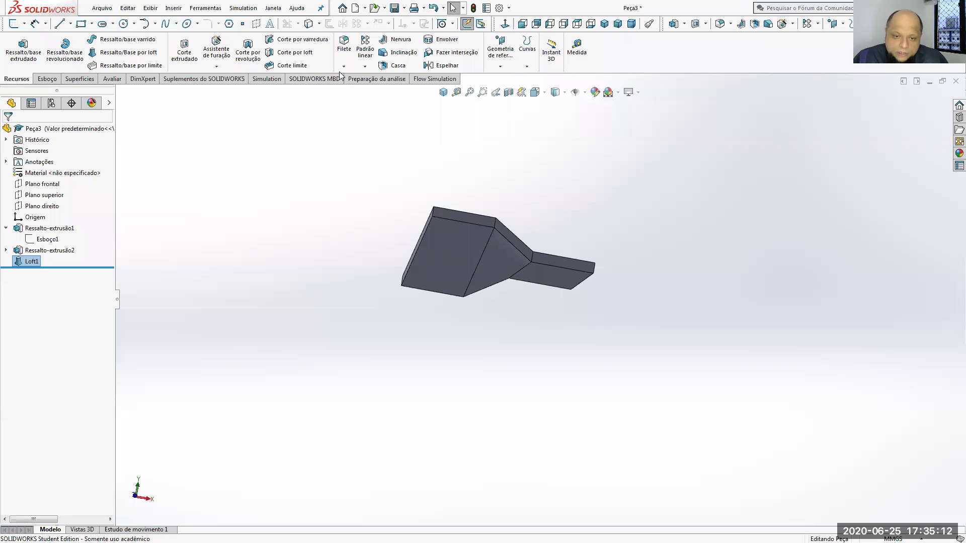
click(343, 45)
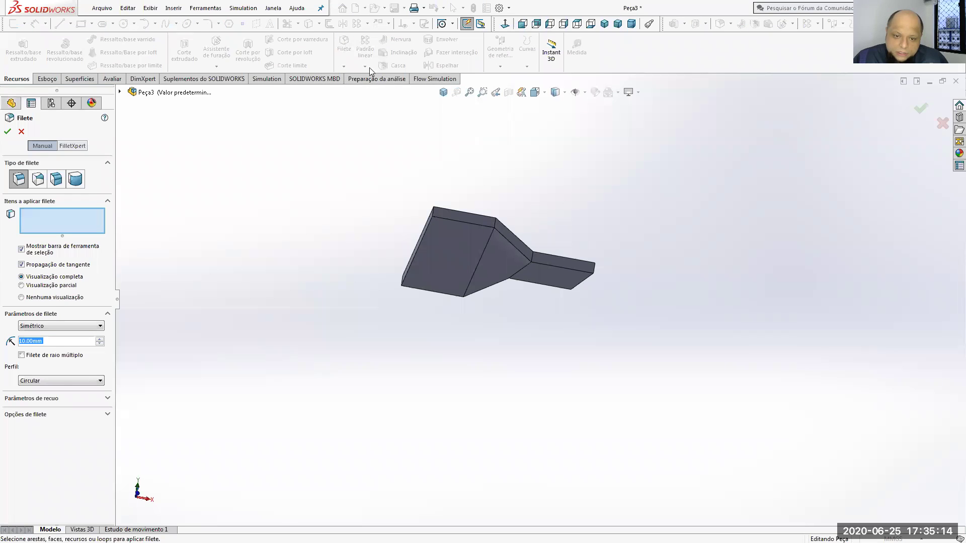
click(71, 338)
double_click(68, 339)
text(5)
key(Return)
scroll(526, 316, down, 2)
middle_drag(529, 313, 531, 201)
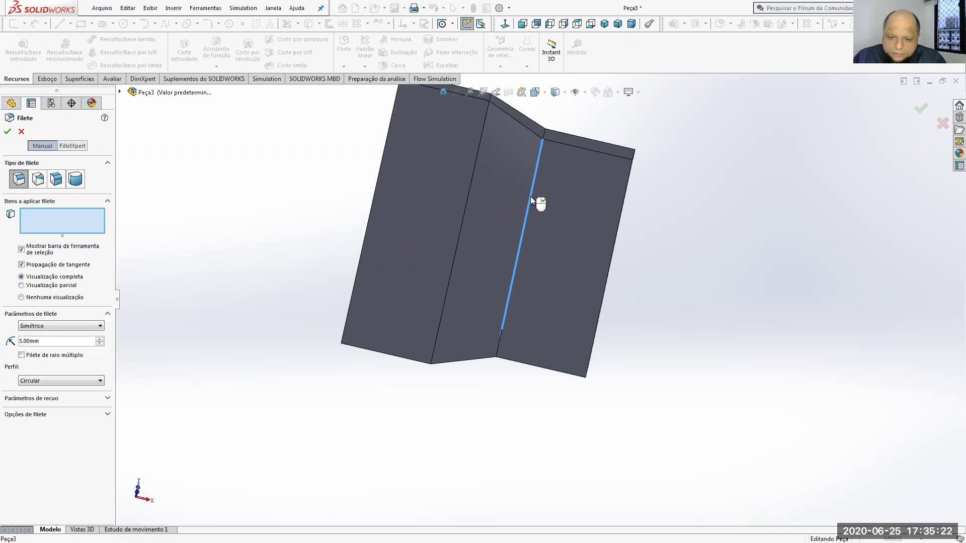
click(533, 203)
middle_drag(646, 312, 610, 401)
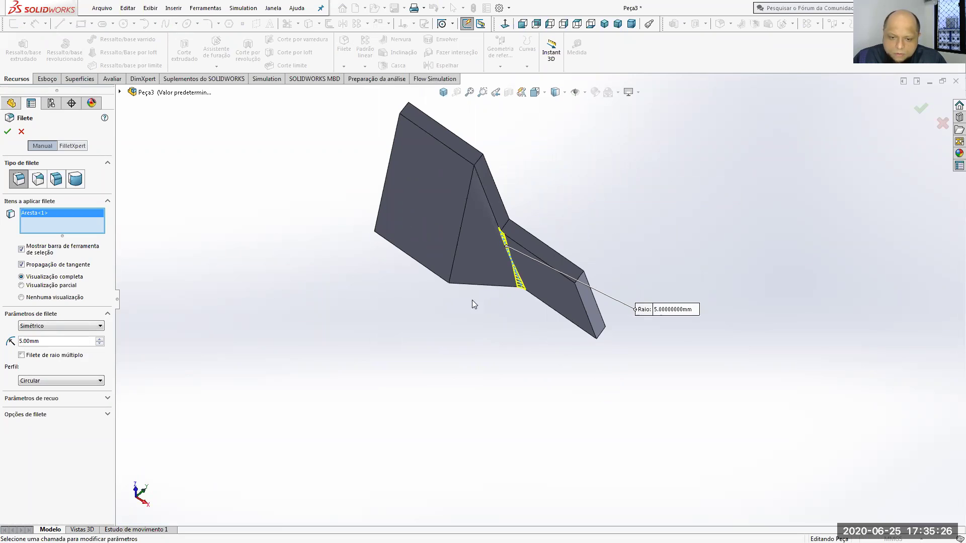
click(451, 275)
Step: Add the two upper edges where the loft meets the flat and inclined plates to the fillet selection
middle_drag(478, 332, 444, 386)
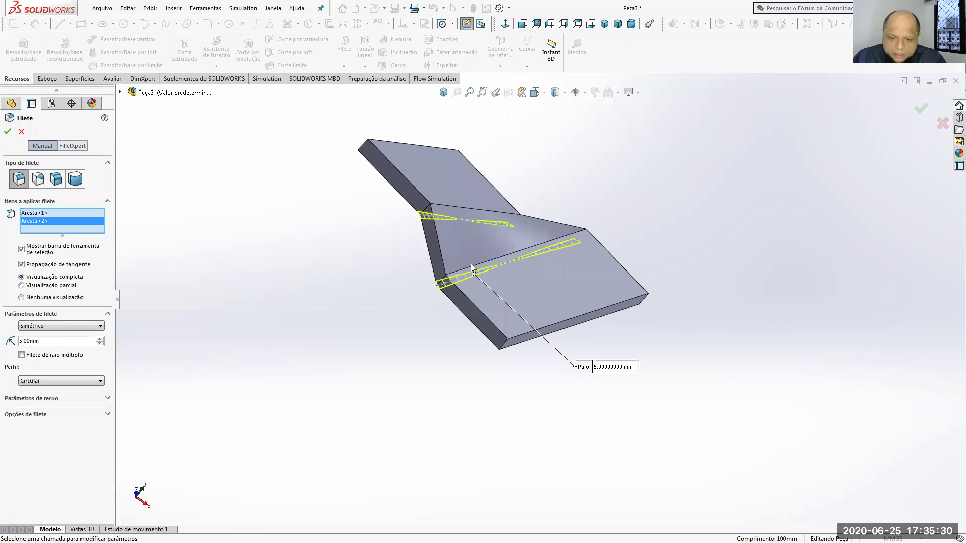
click(472, 270)
middle_drag(478, 270, 433, 272)
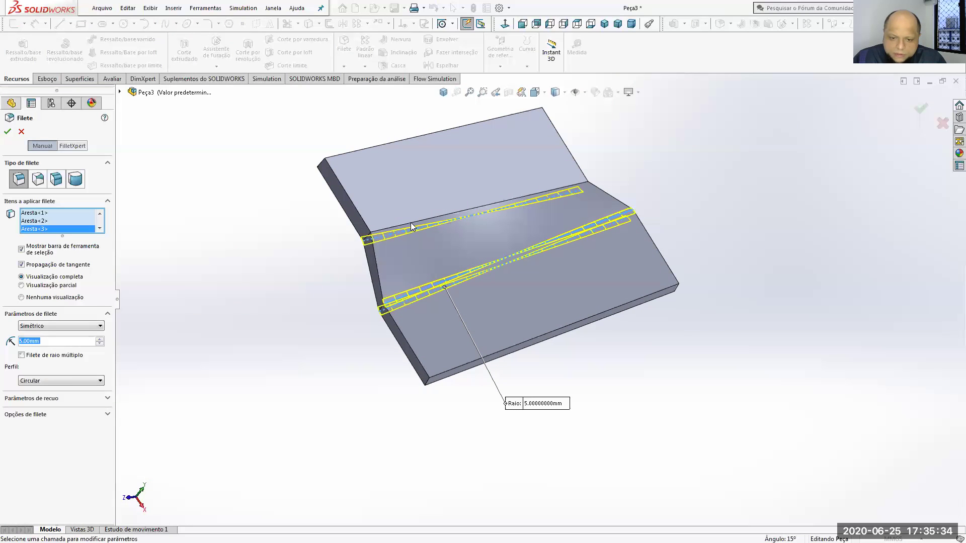
click(411, 226)
middle_drag(411, 226, 496, 92)
click(521, 25)
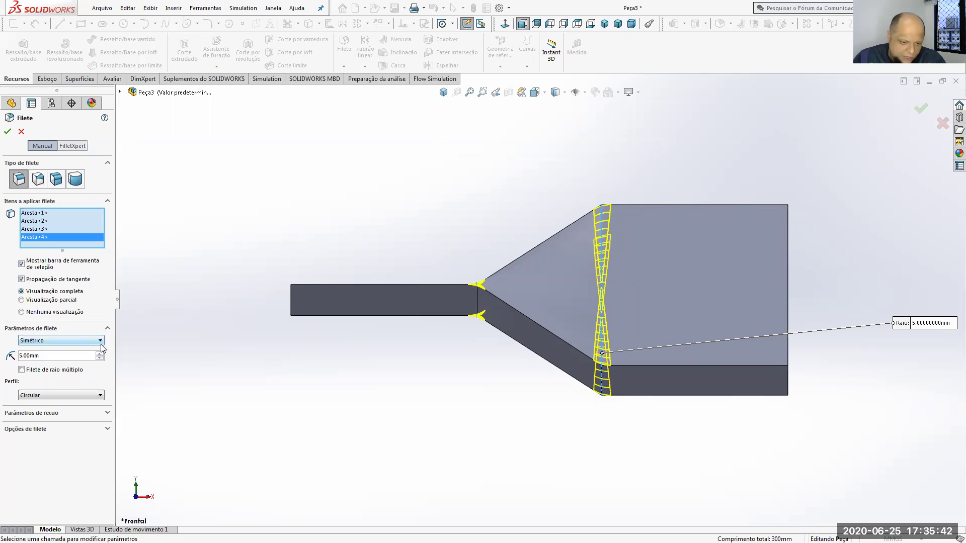
Step: Set the symmetric fillet radius to 20 mm and create the fillet on the four selected loft edges
drag(70, 354, 16, 360)
text(10)
key(Return)
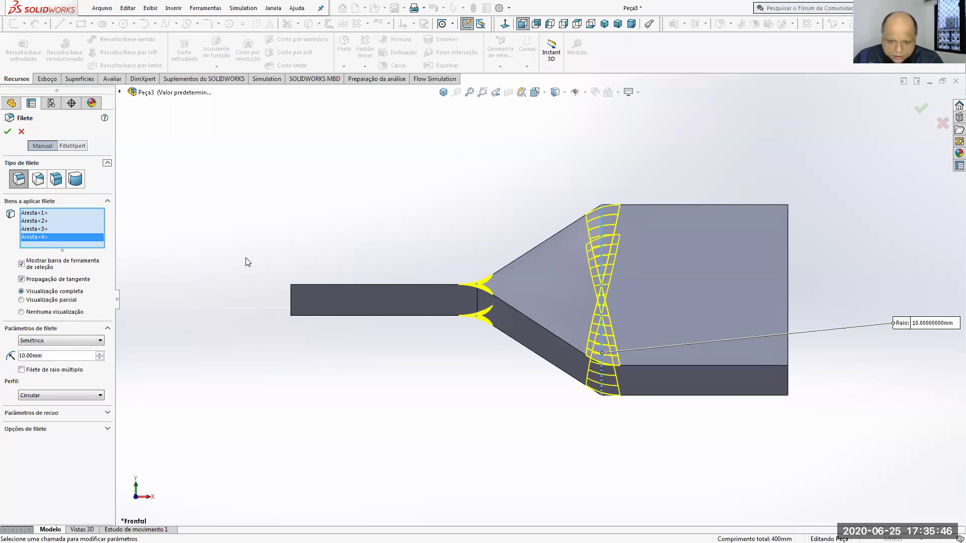
click(99, 354)
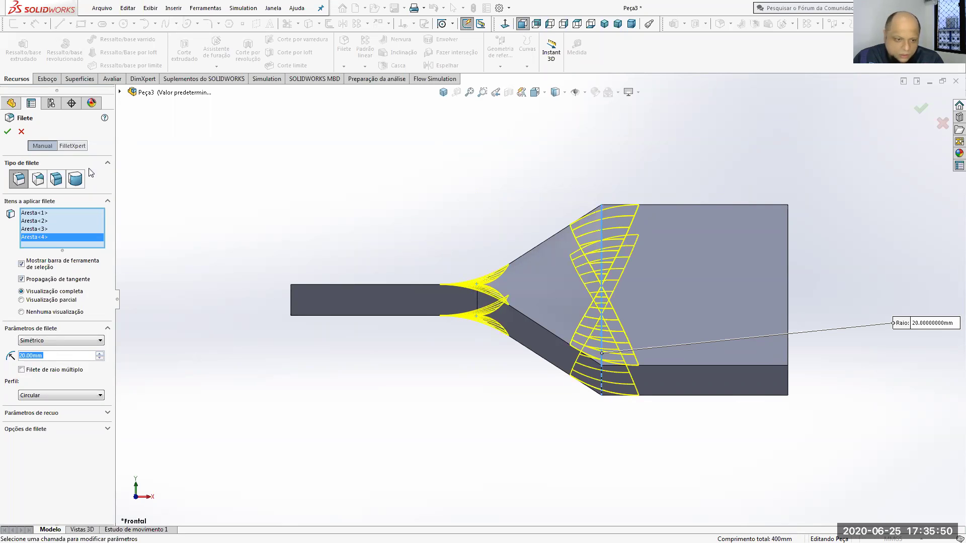
click(7, 132)
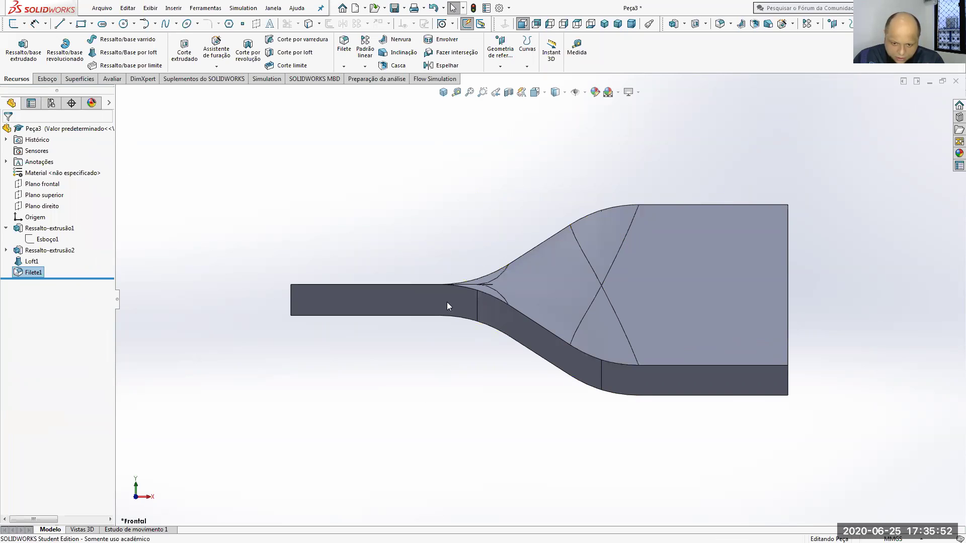
Step: Edit the inclined plate's sketch to set its inclination angle to 10° and rebuild the part
middle_drag(541, 387, 500, 371)
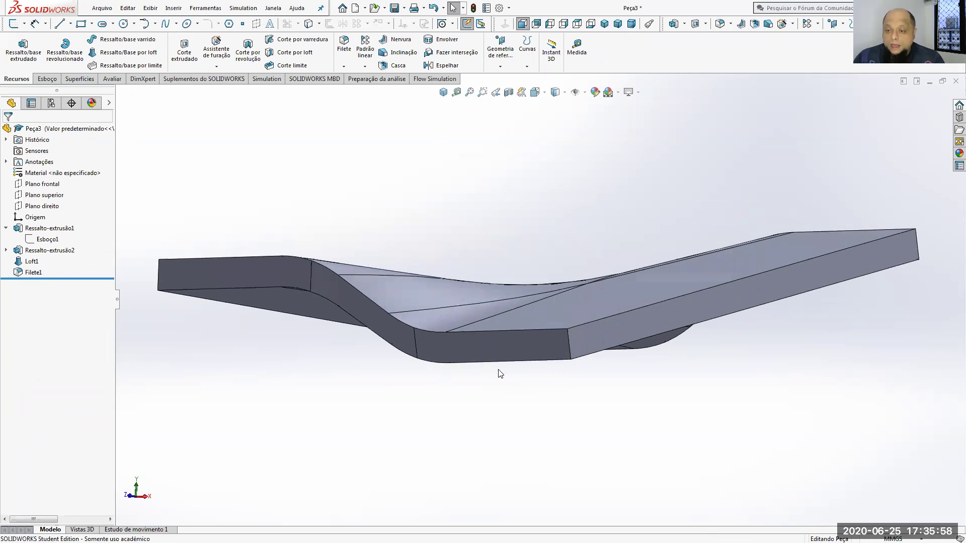
scroll(527, 391, up, 3)
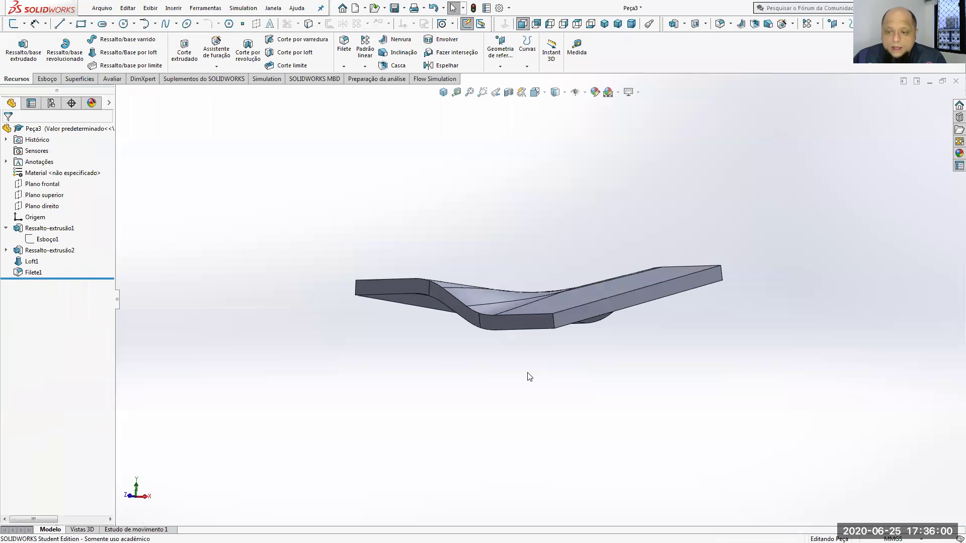
middle_drag(567, 218, 562, 201)
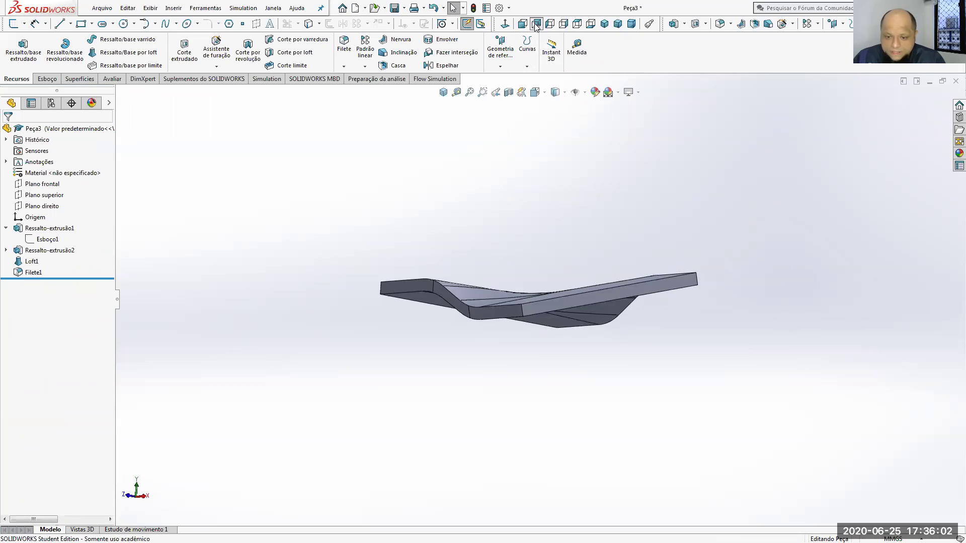
click(536, 24)
click(564, 24)
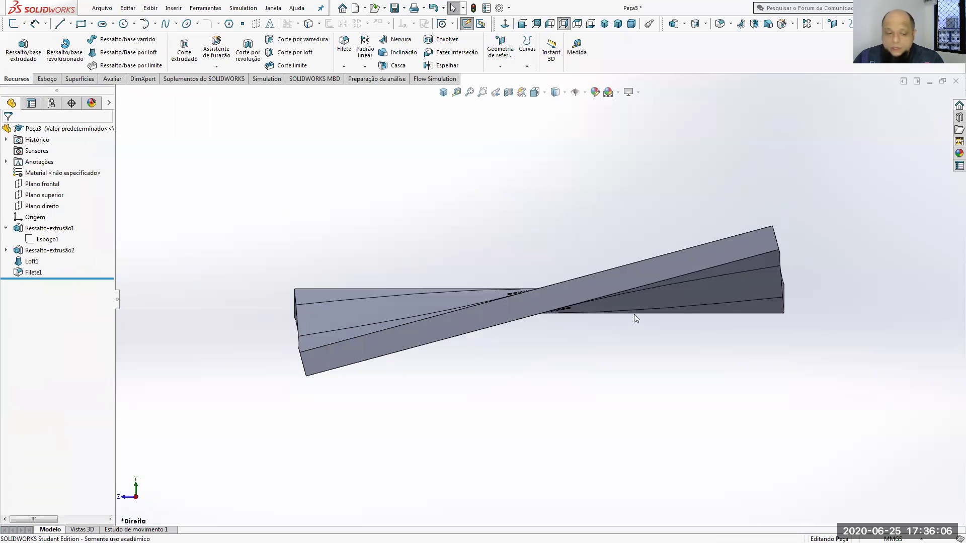
click(6, 250)
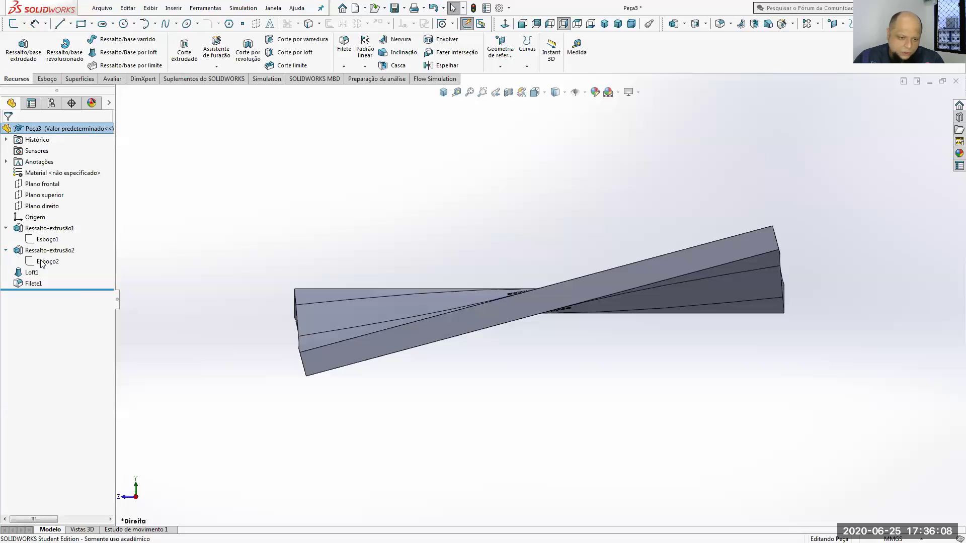
right_click(43, 261)
click(48, 229)
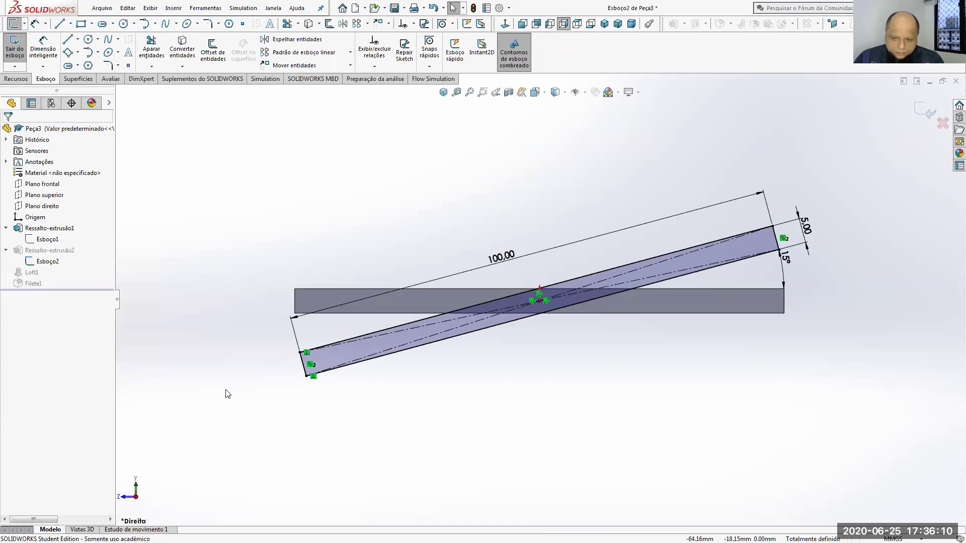
double_click(785, 261)
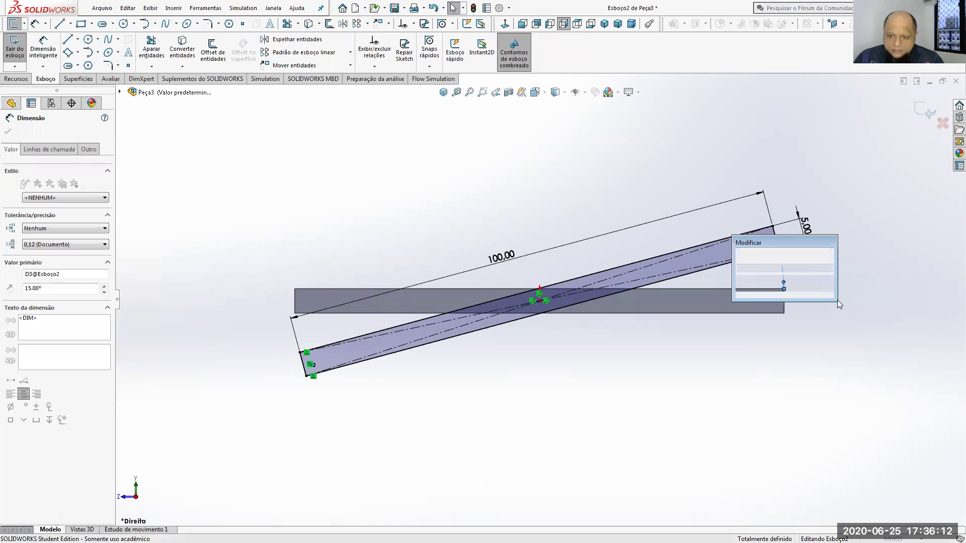
text(10)
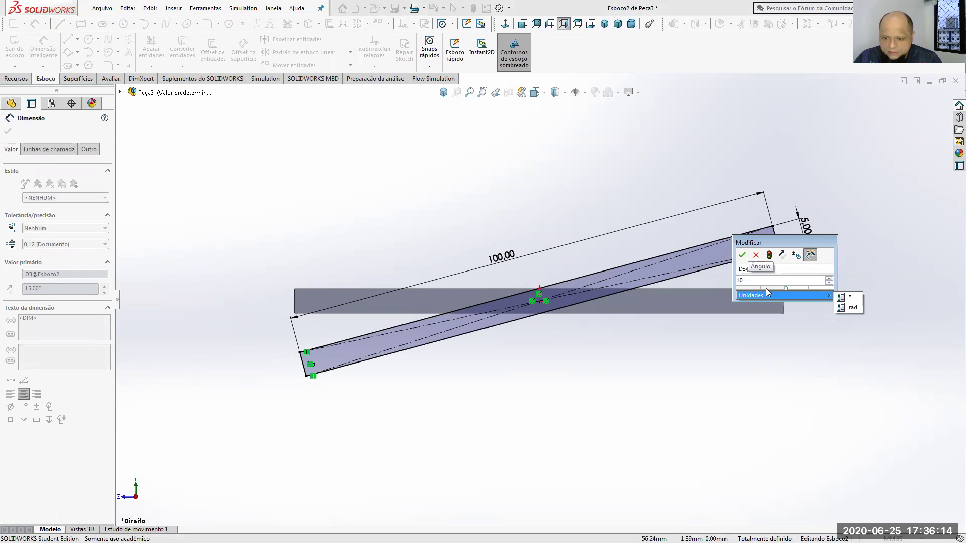
key(Return)
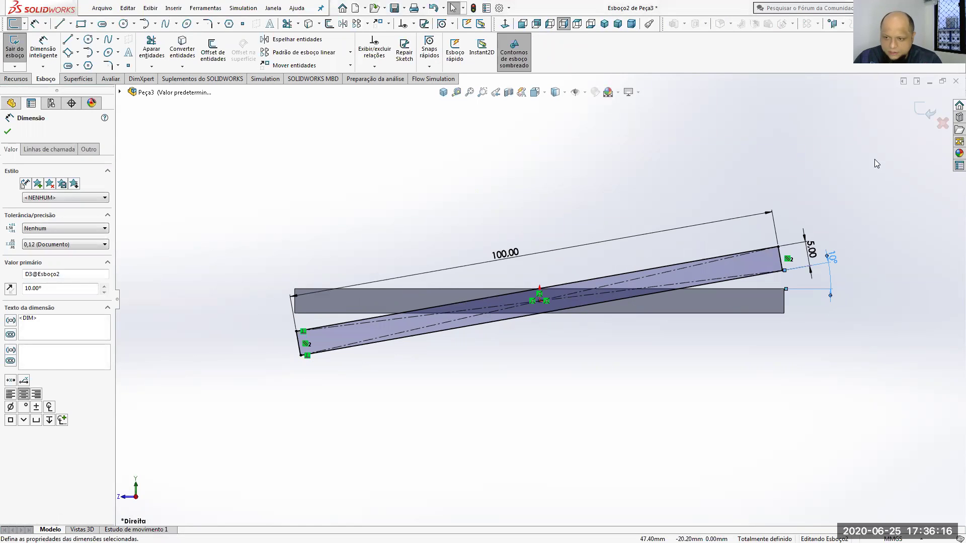
click(916, 114)
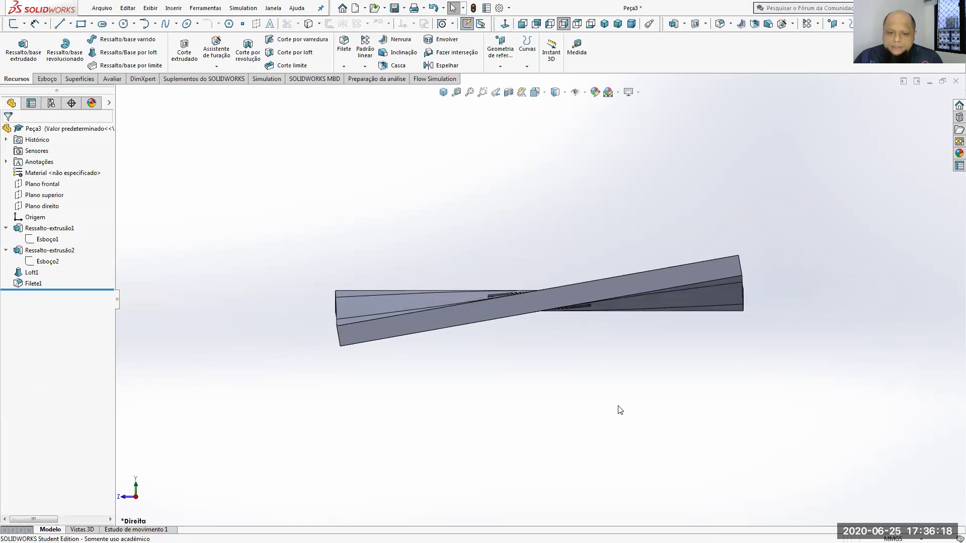
middle_drag(666, 405, 639, 403)
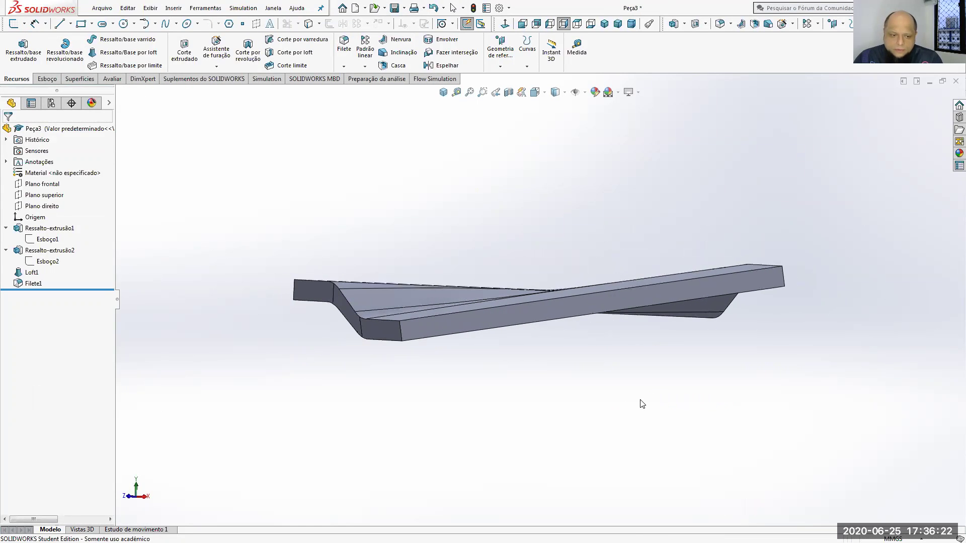
click(563, 24)
click(48, 261)
right_click(48, 261)
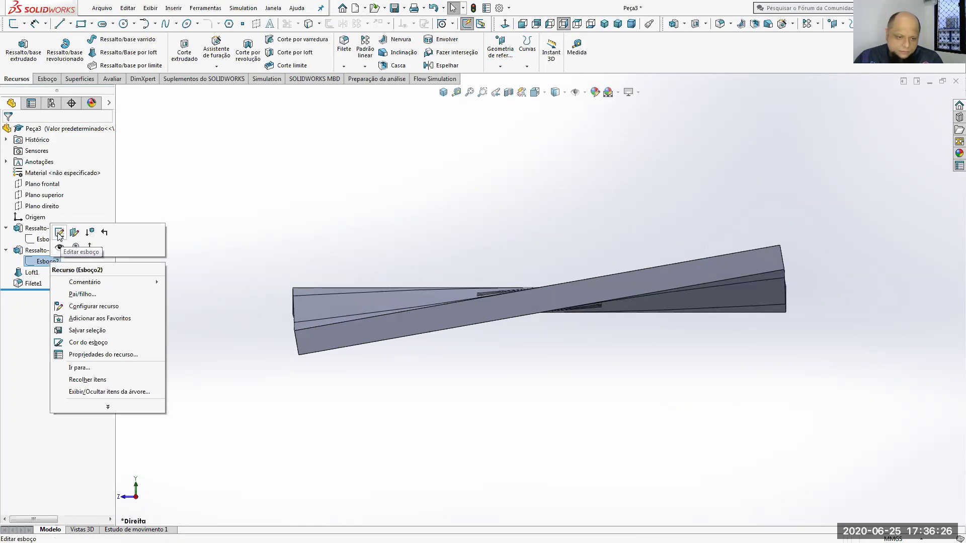
click(70, 238)
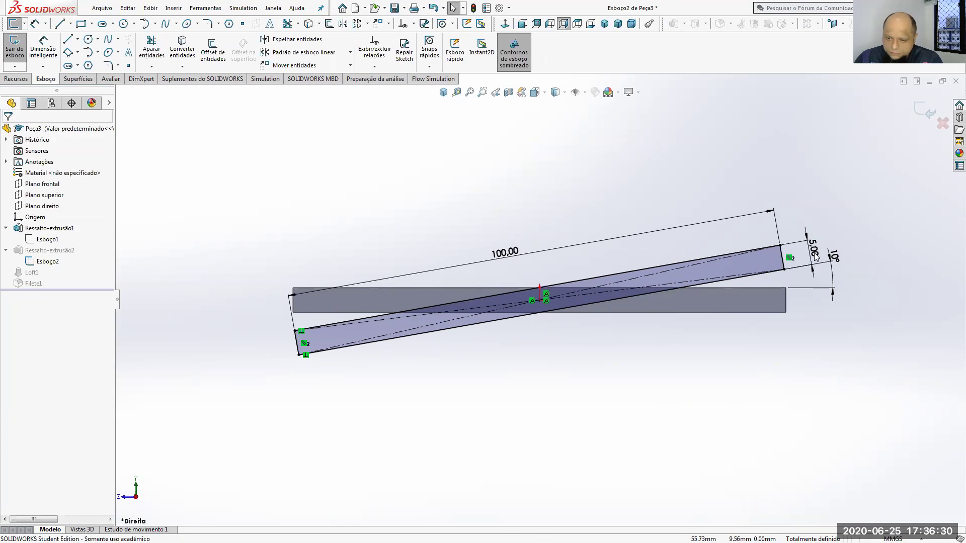
mouse_move(504, 384)
middle_down()
mouse_move(583, 391)
mouse_move(593, 399)
mouse_move(532, 330)
middle_up()
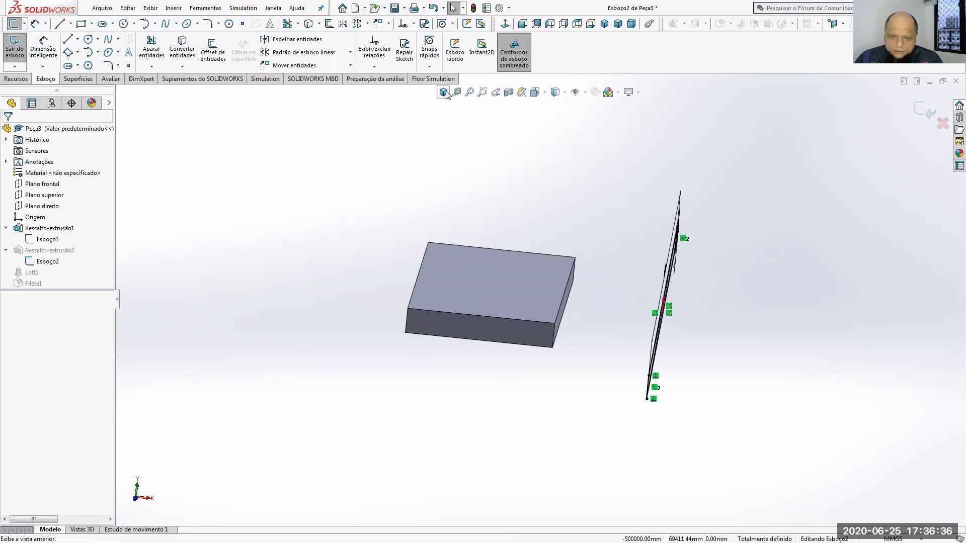
click(915, 113)
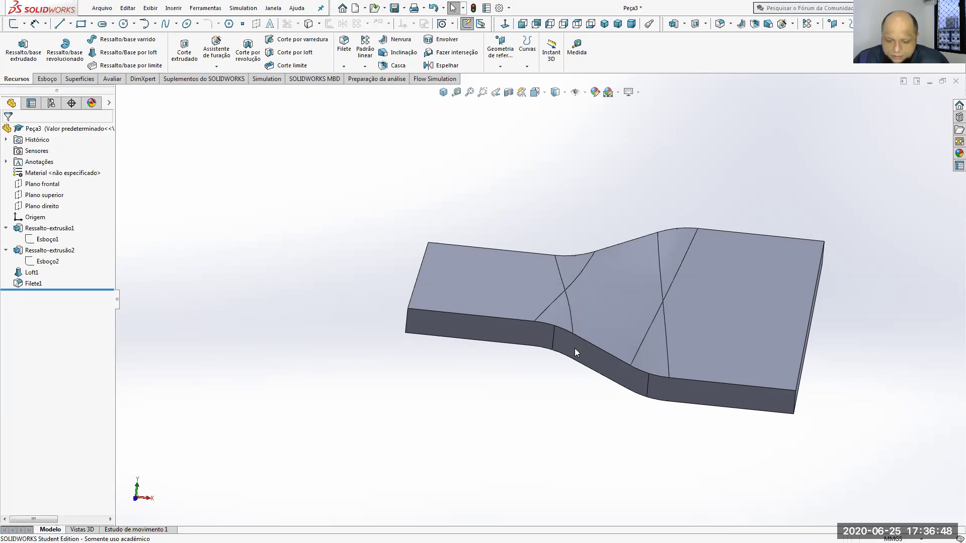
Step: Edit the flat plate's sketch to set the rectangle's horizontal distance from the origin to 15 mm and rebuild the part
right_click(44, 239)
click(52, 209)
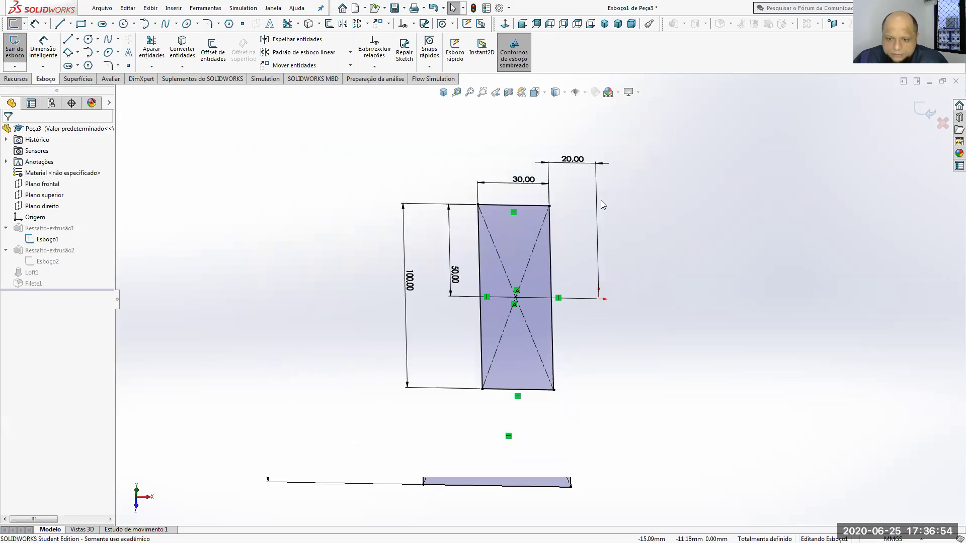
double_click(578, 145)
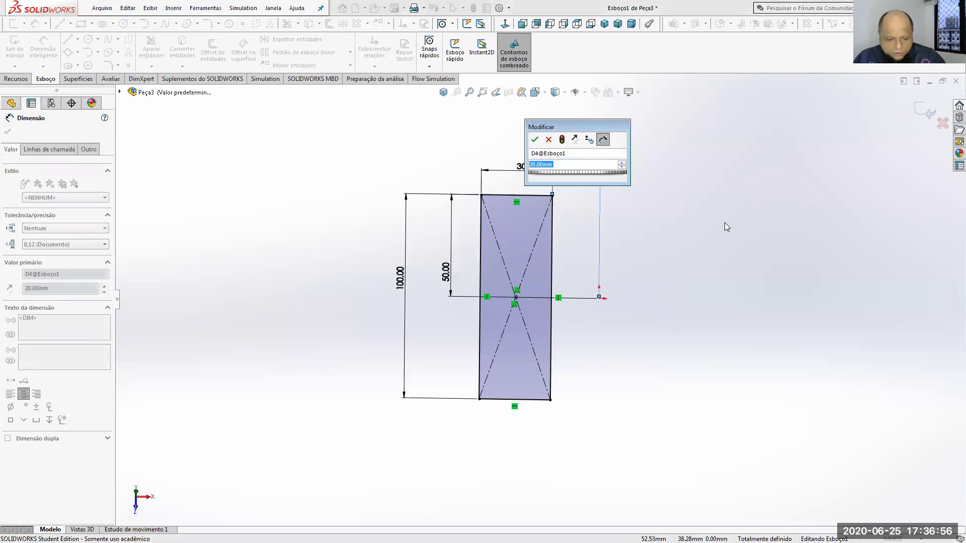
text(15)
key(Return)
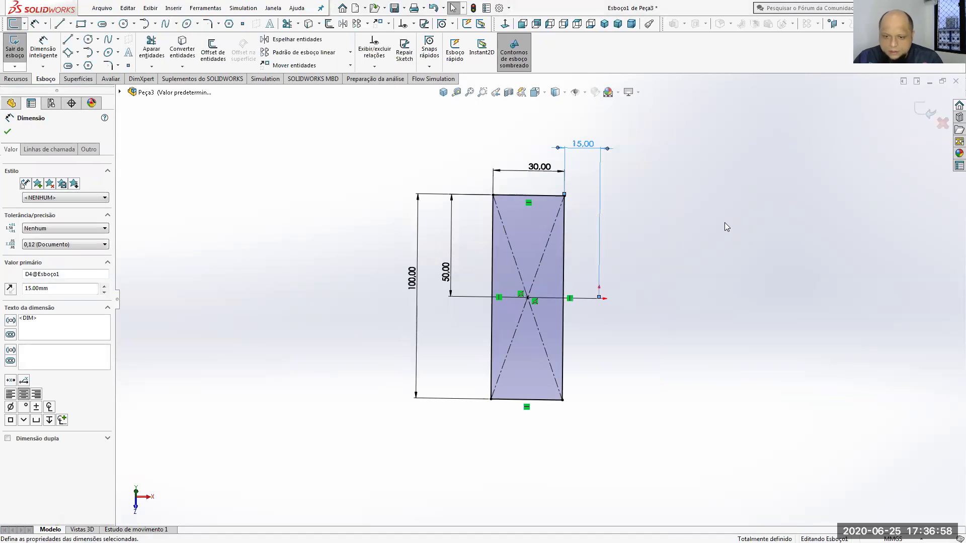
click(925, 111)
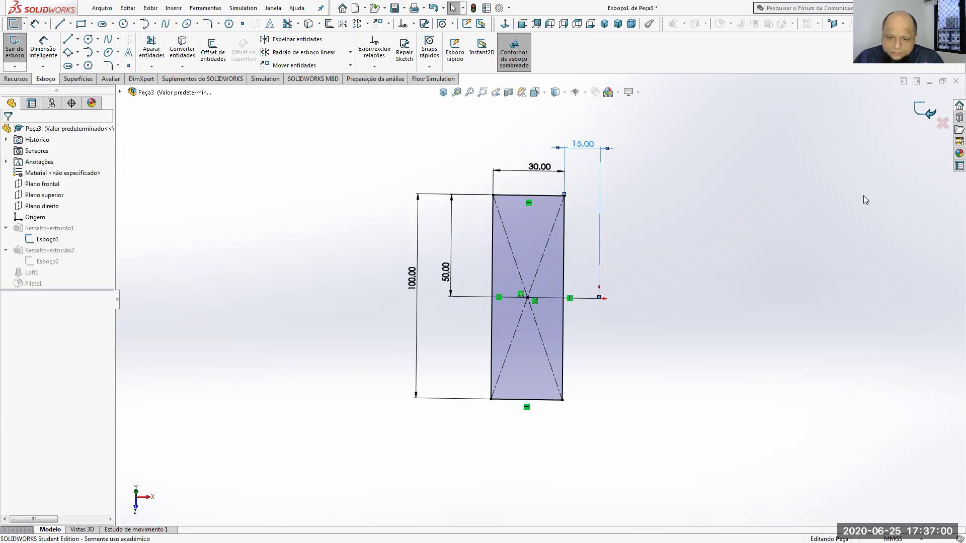
Step: Set the flat plate rectangle's horizontal distance from the origin to 5 mm, rebuild the part and dismiss the rebuild report
middle_drag(673, 357, 682, 187)
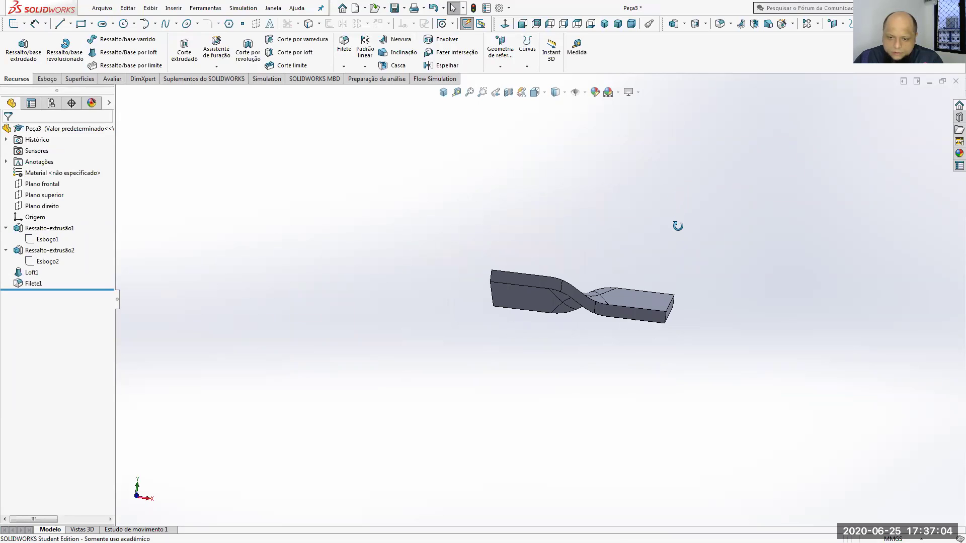
middle_drag(673, 238, 605, 327)
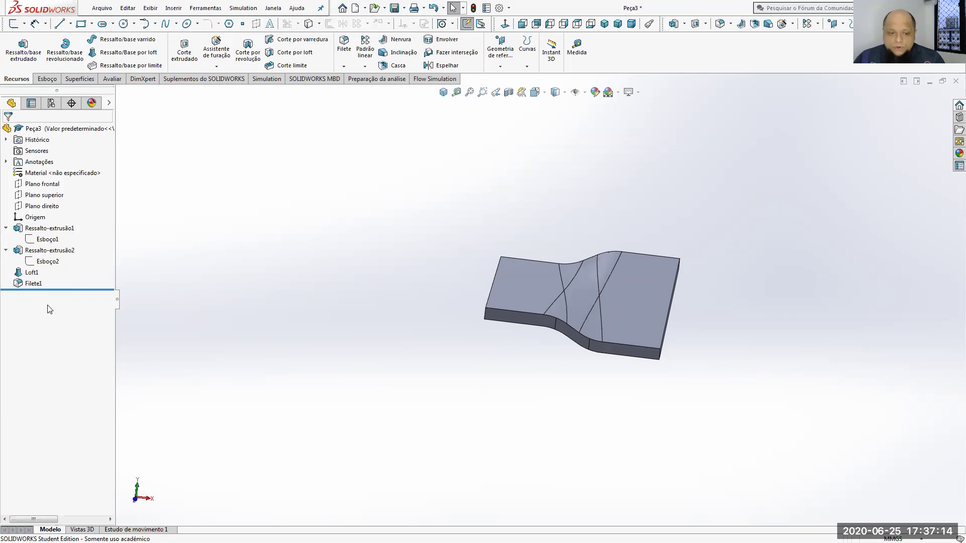
right_click(31, 283)
click(326, 262)
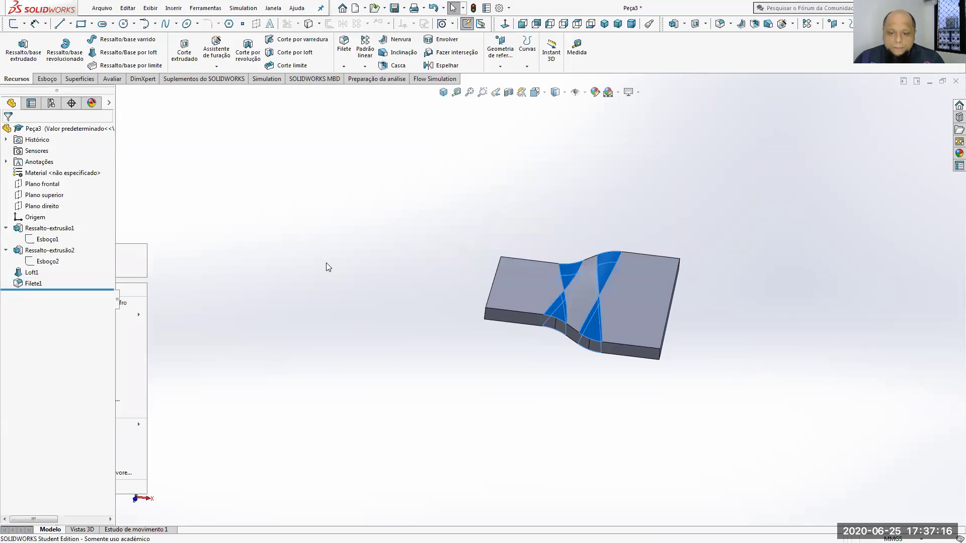
right_click(44, 241)
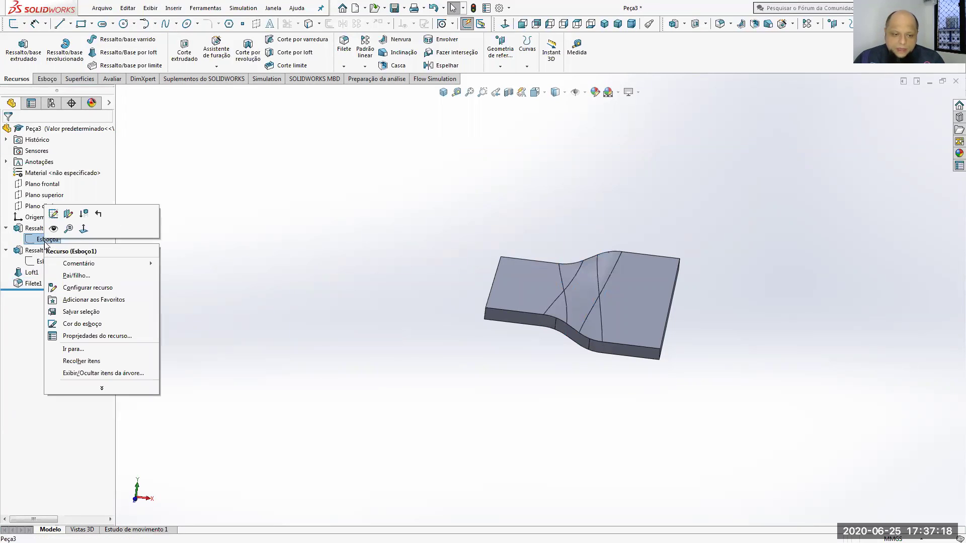
click(55, 214)
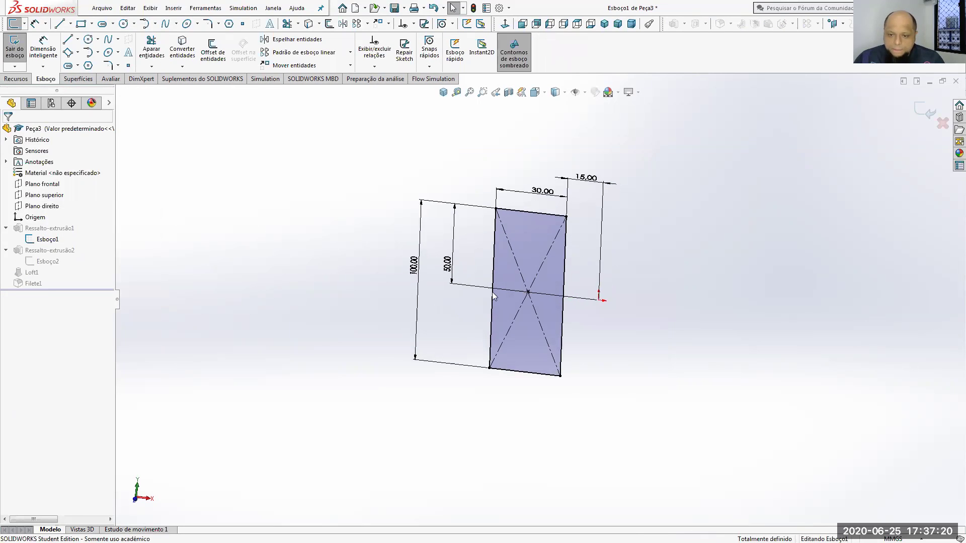
double_click(579, 199)
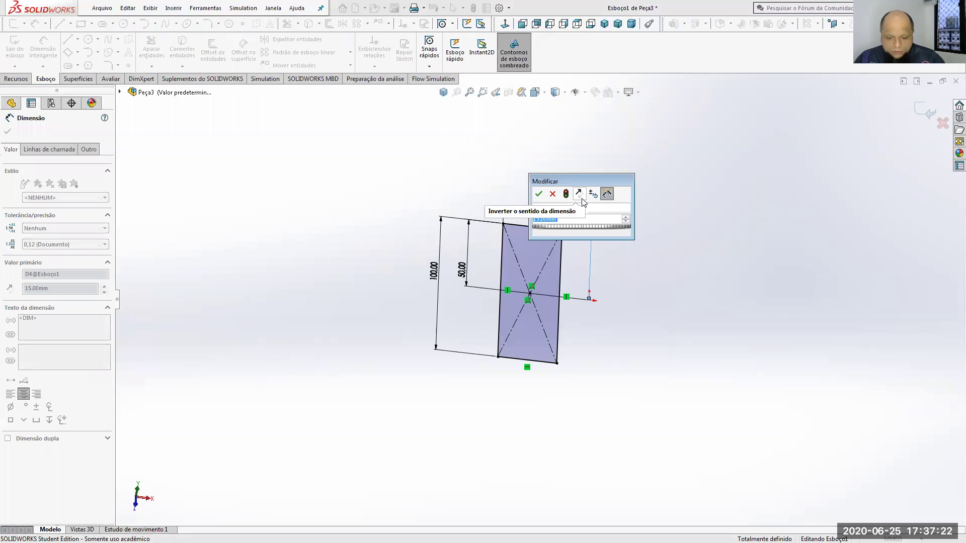
text(5)
click(538, 195)
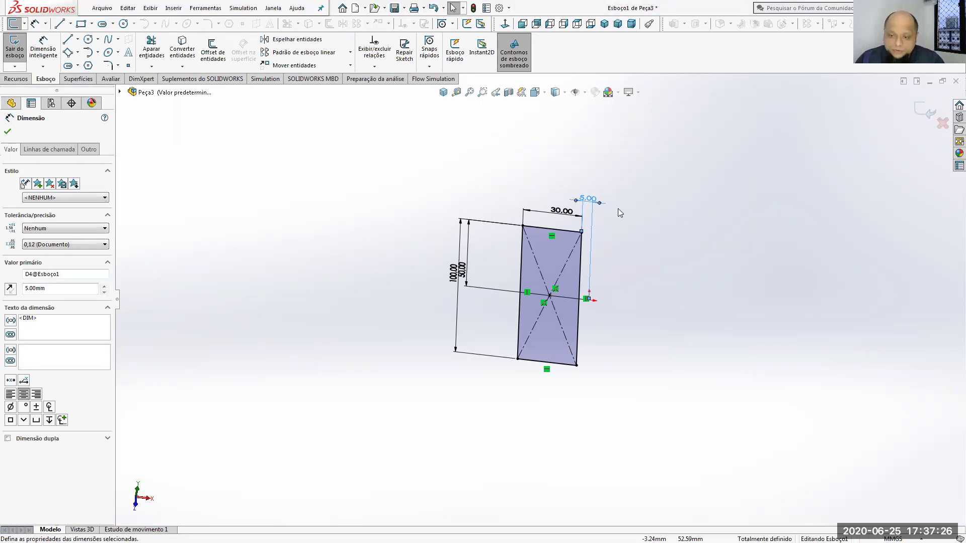
click(924, 112)
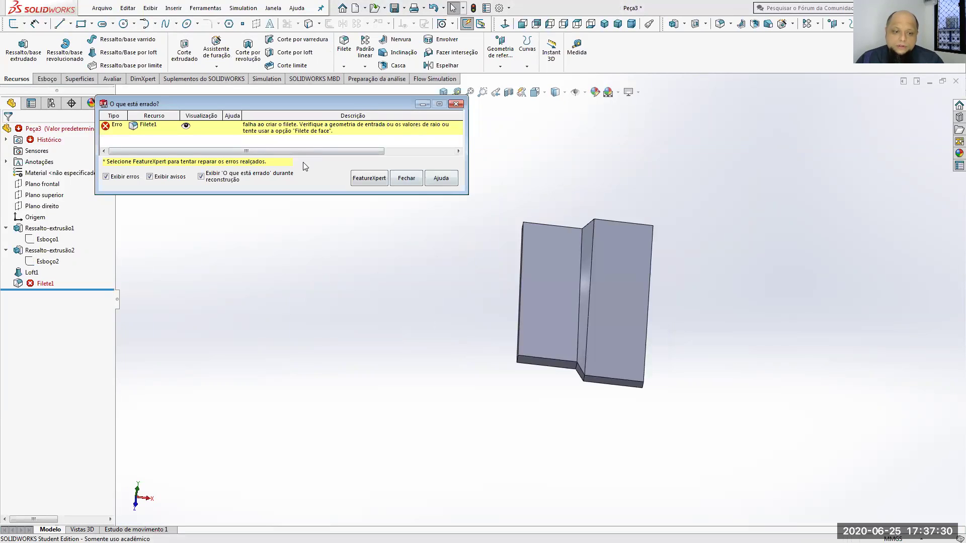
mouse_move(44, 283)
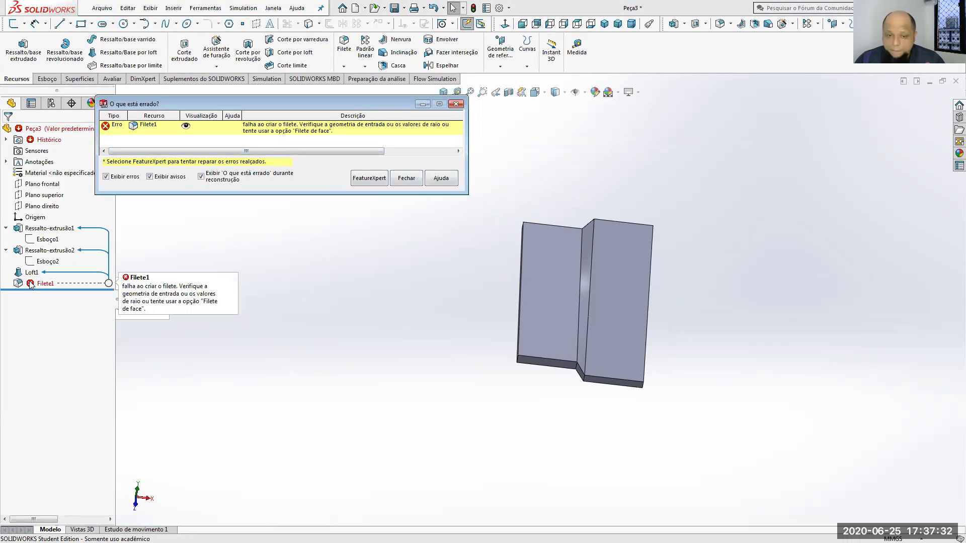
click(416, 182)
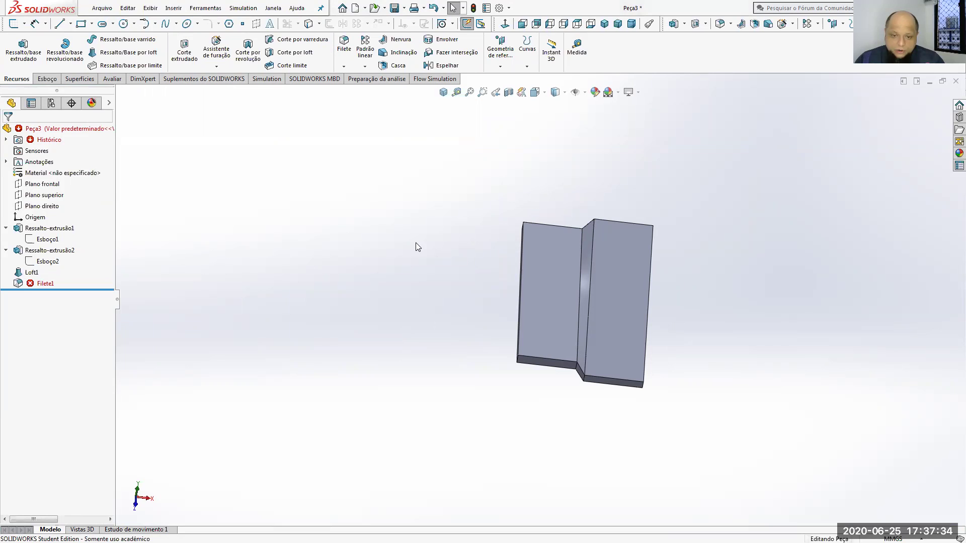
Step: Edit the flat plate's sketch, set the rectangle's horizontal distance from the origin back to 15 mm and rebuild the part
right_click(30, 284)
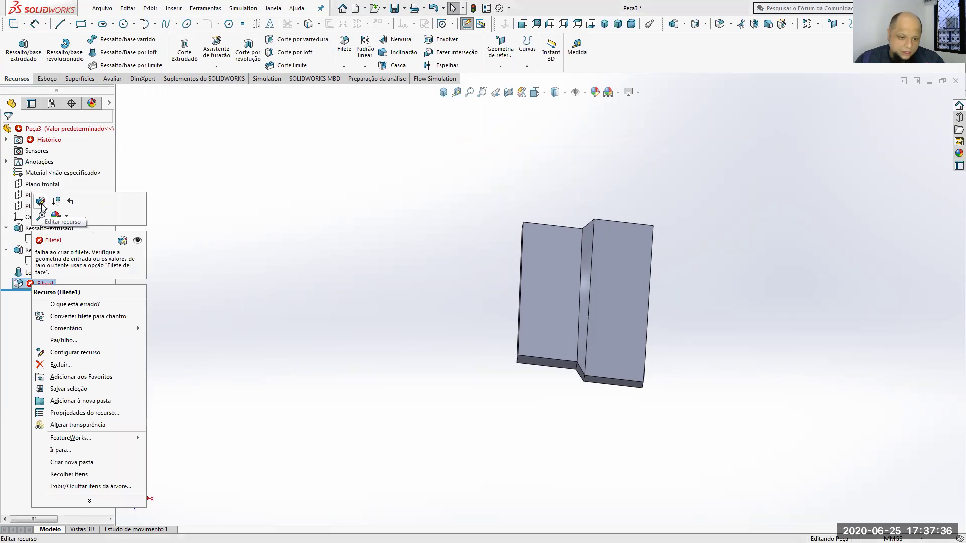
click(176, 231)
right_click(47, 240)
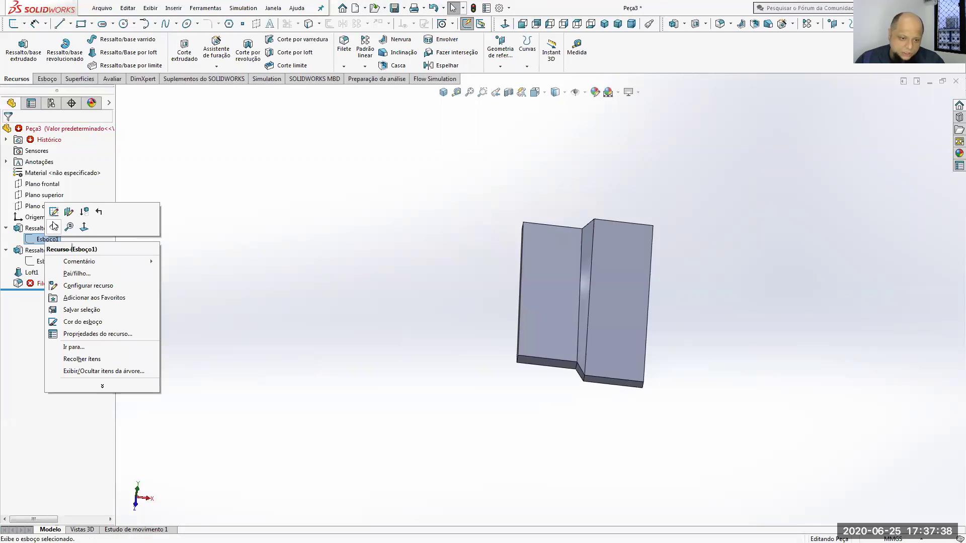
click(57, 210)
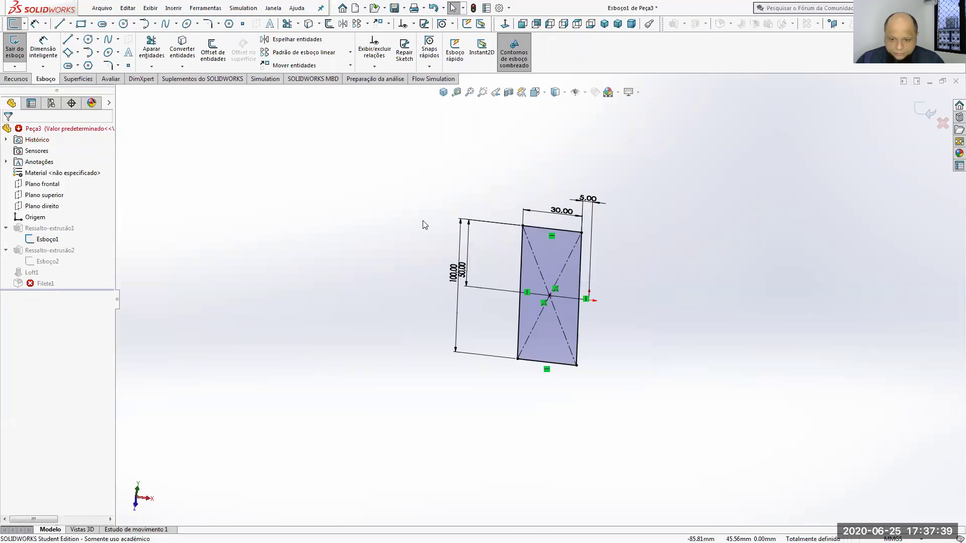
double_click(595, 202)
text(2)
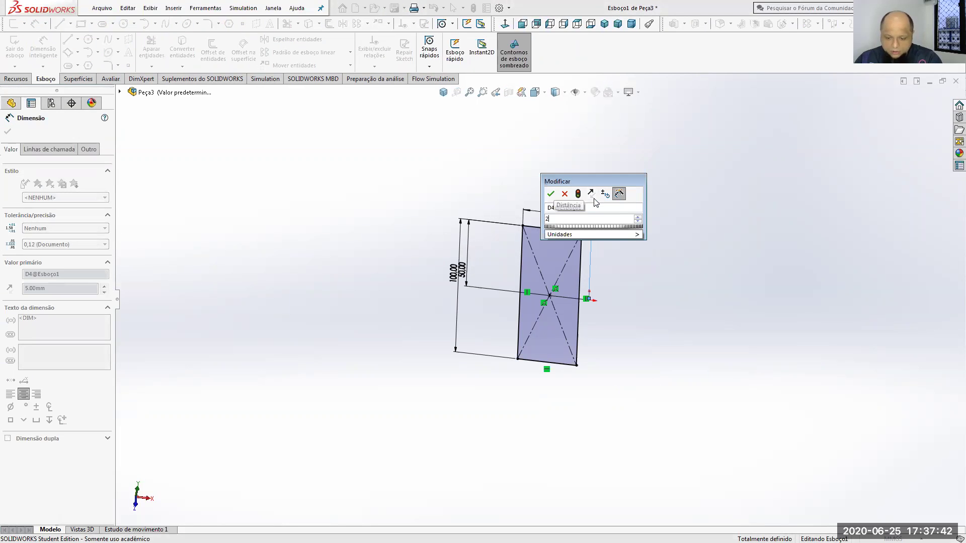
key(BackSpace)
text(15)
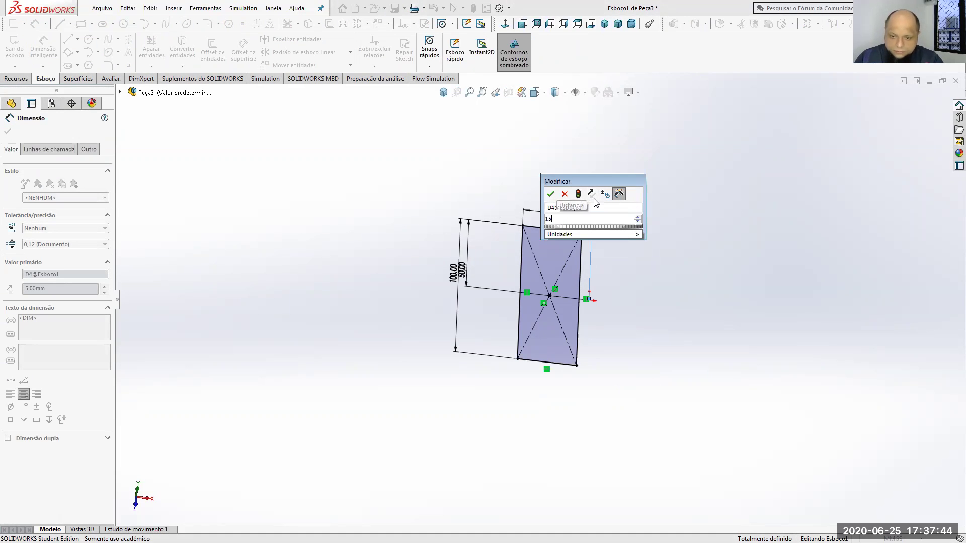
click(551, 194)
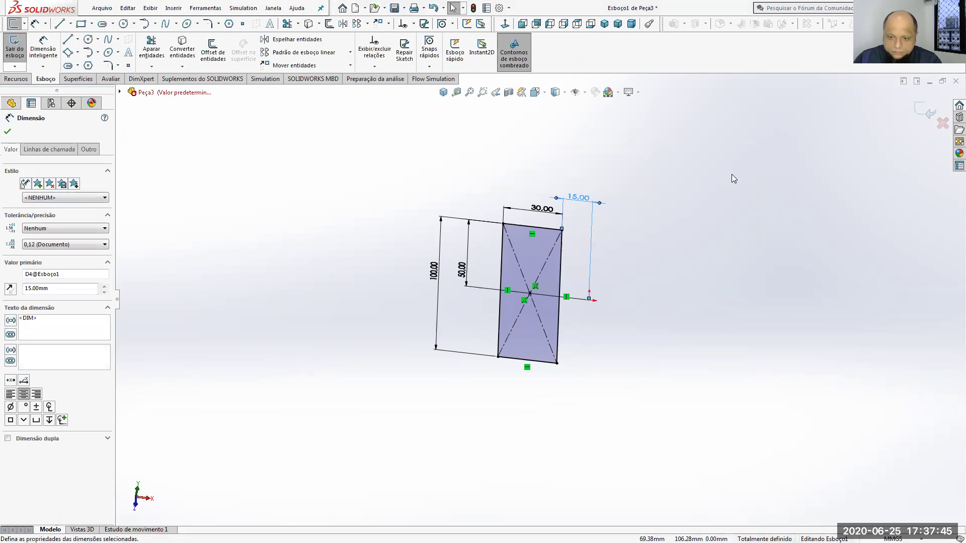
click(927, 112)
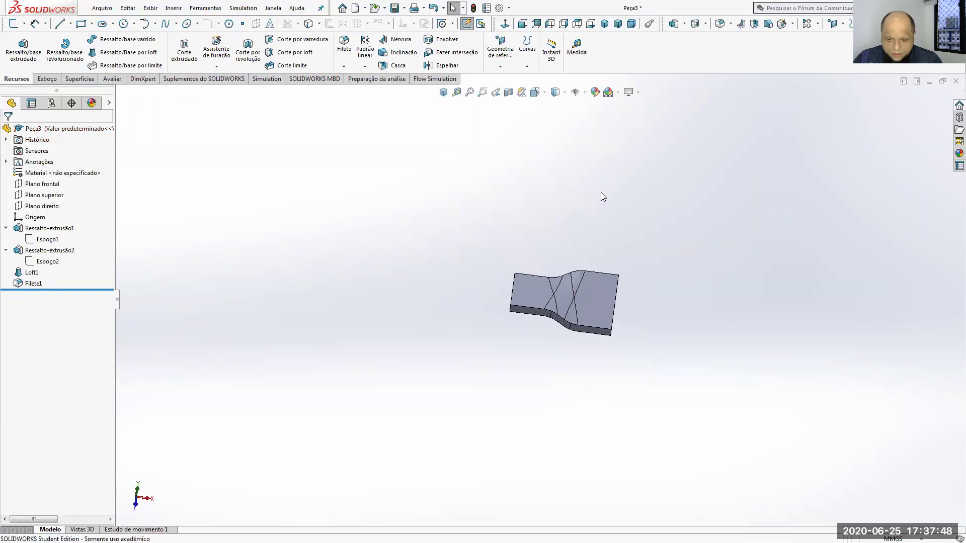
Step: Delete the fillet feature from the loft that joins the two plates
right_click(38, 282)
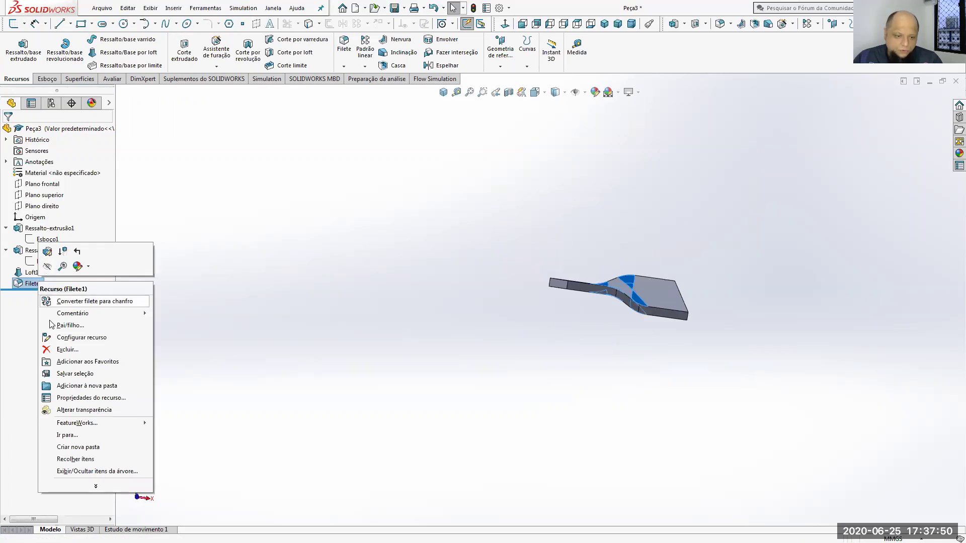
click(62, 350)
scroll(608, 315, down, 5)
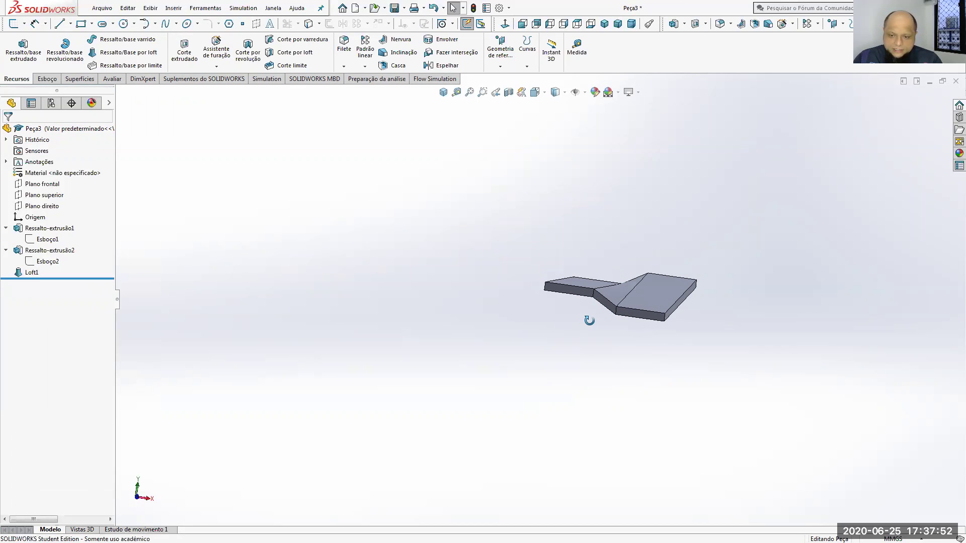
middle_drag(603, 310, 620, 292)
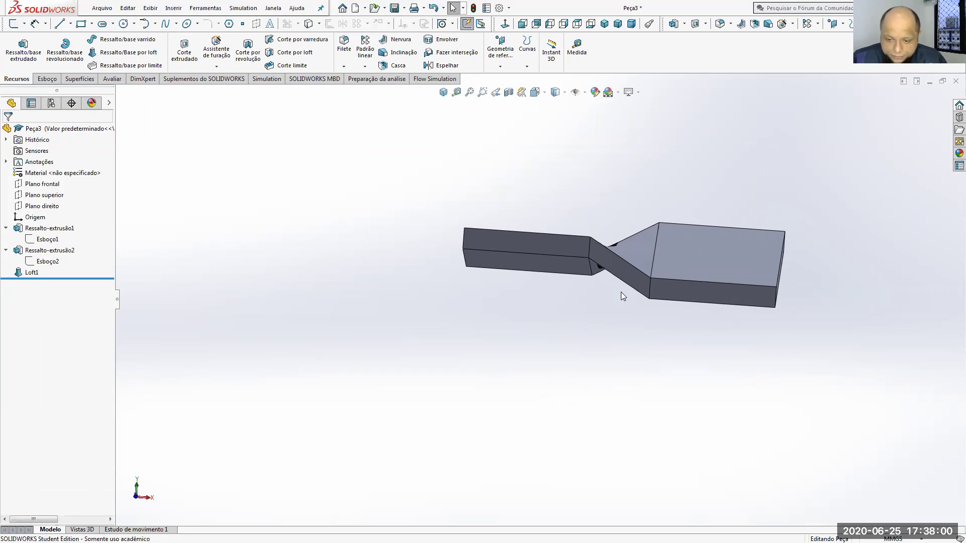
key(z)
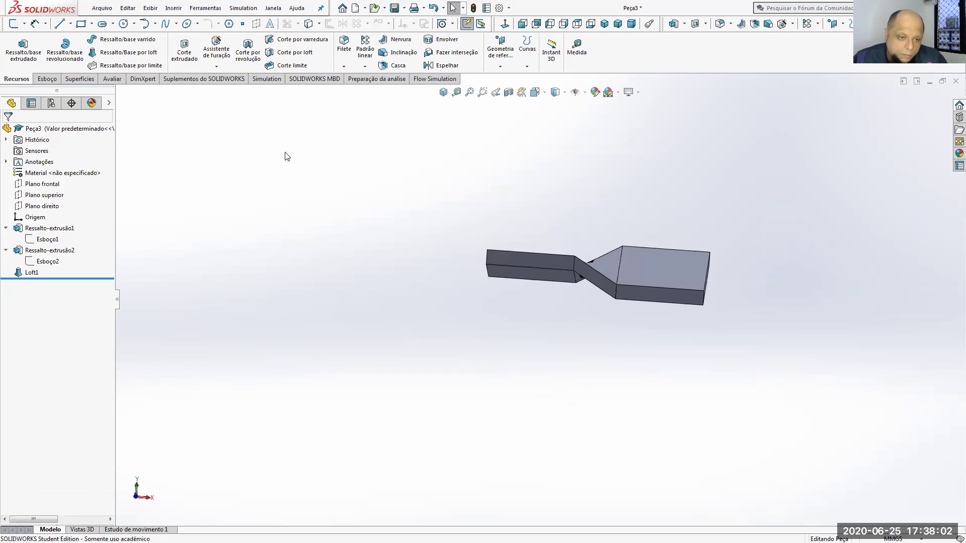
click(126, 52)
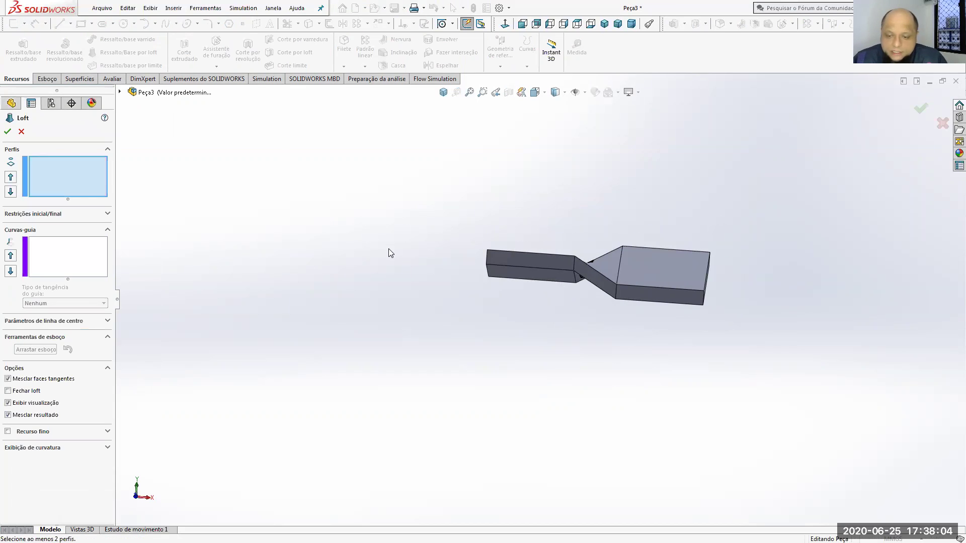
middle_drag(392, 253, 403, 230)
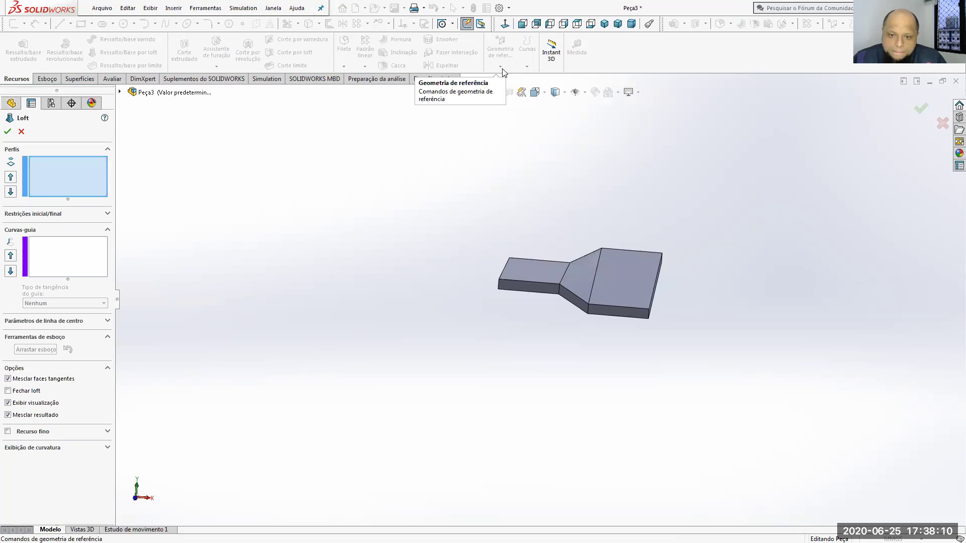
click(20, 132)
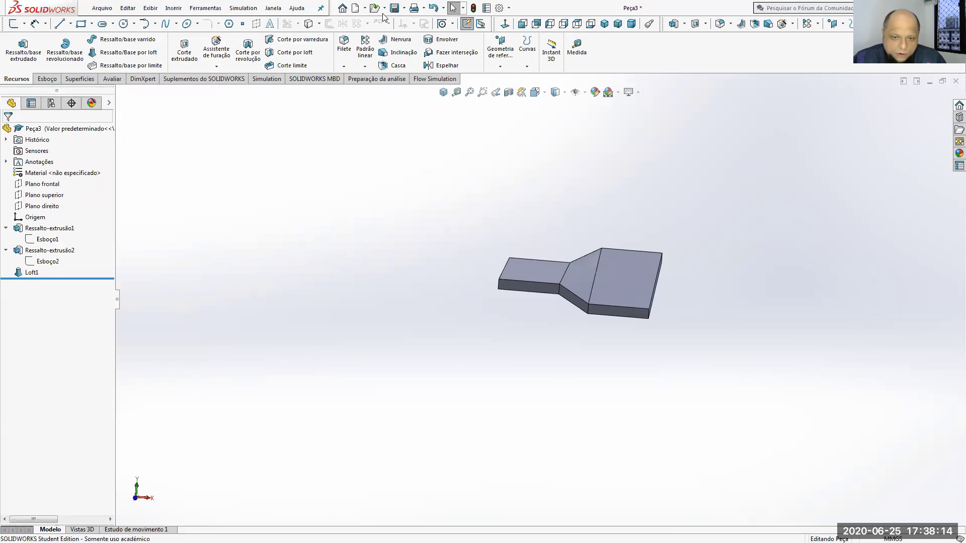
Step: Create a new blank part document
click(355, 8)
click(649, 410)
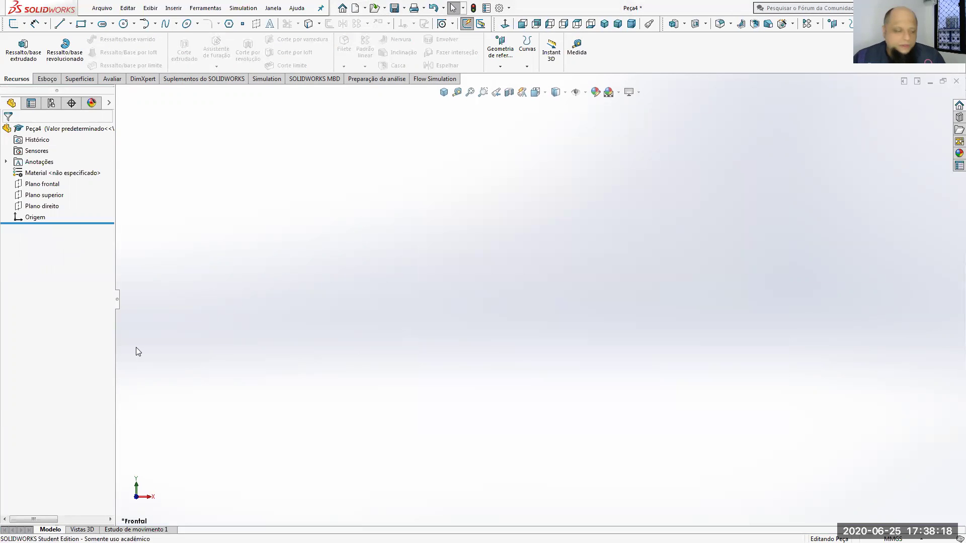
Step: Switch to the Chrome browser and search Google Images for "coifa exautor"
key(alt+Tab)
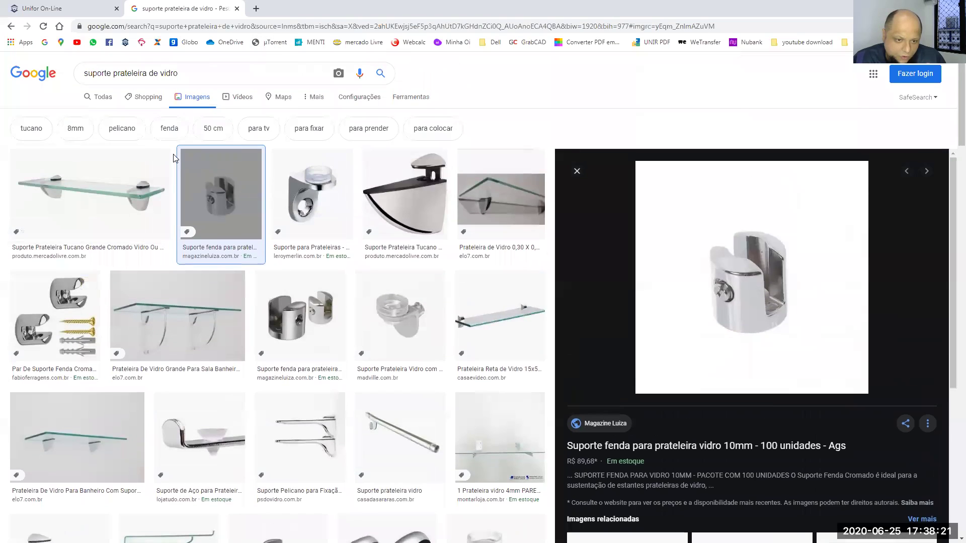
drag(179, 73, 47, 76)
text(coi)
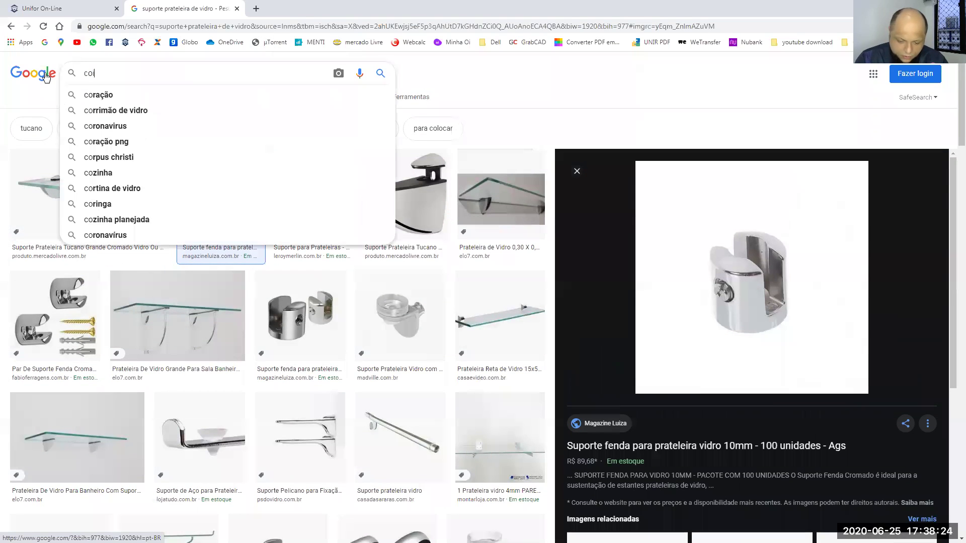
text(fa exautor)
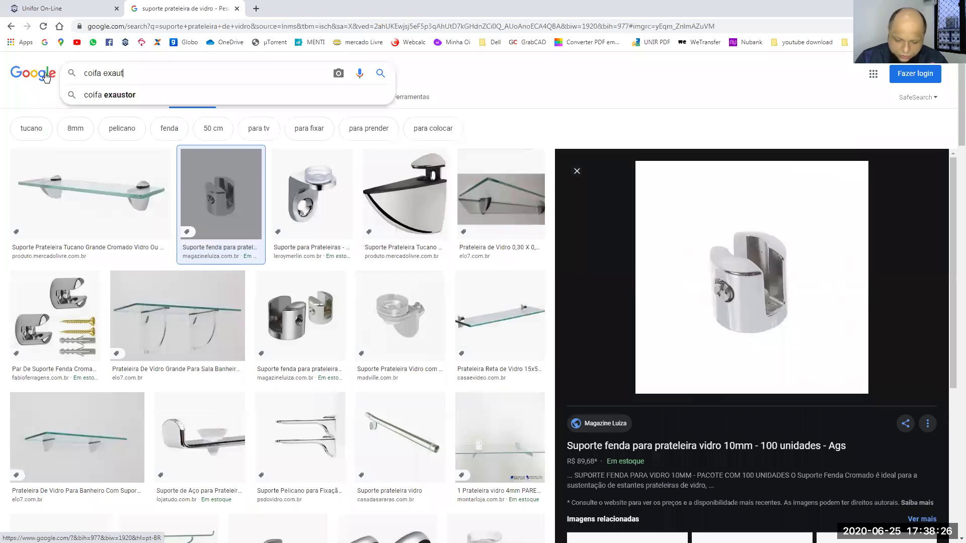
key(Return)
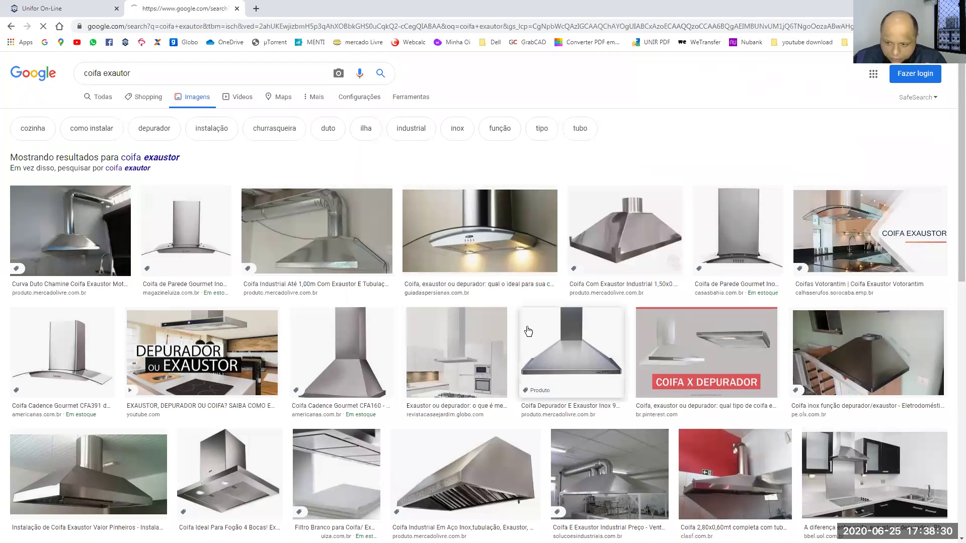
Step: Look through the image results for a range hood with a suitable shape to model
scroll(527, 331, down, 2)
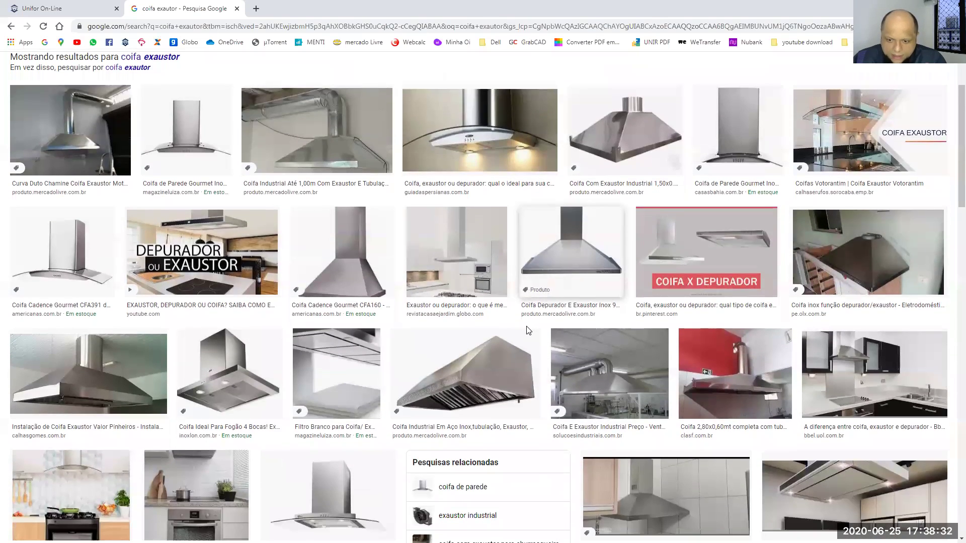
scroll(528, 331, down, 3)
scroll(528, 331, down, 4)
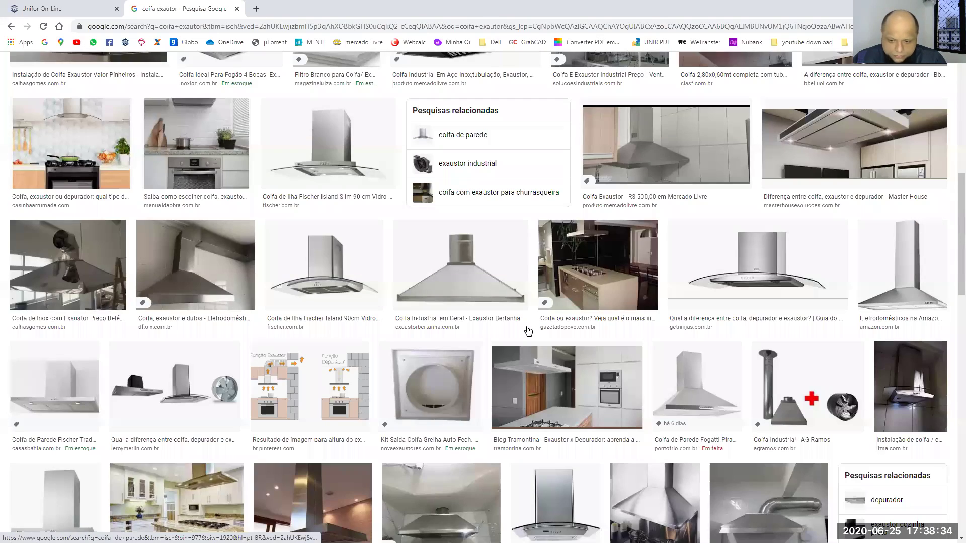
scroll(527, 330, down, 4)
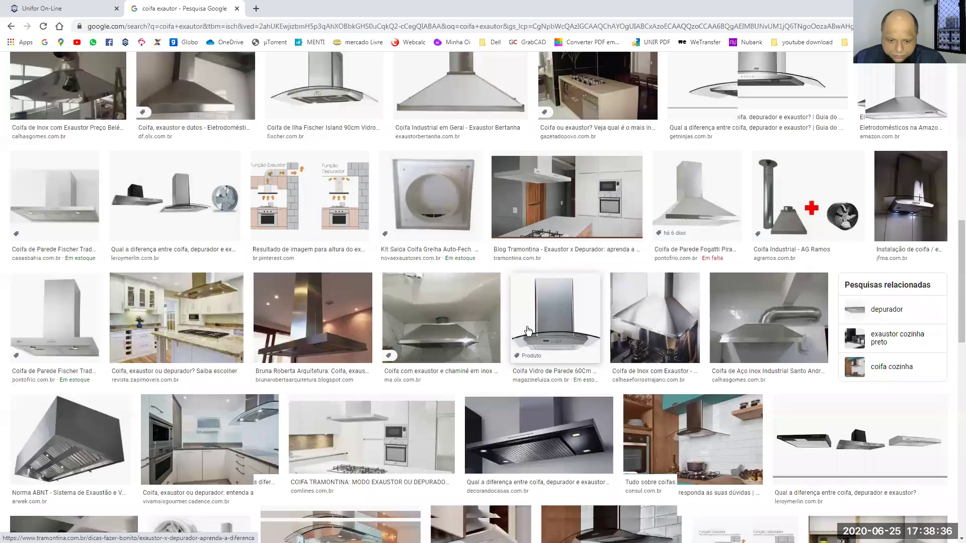
scroll(527, 331, down, 5)
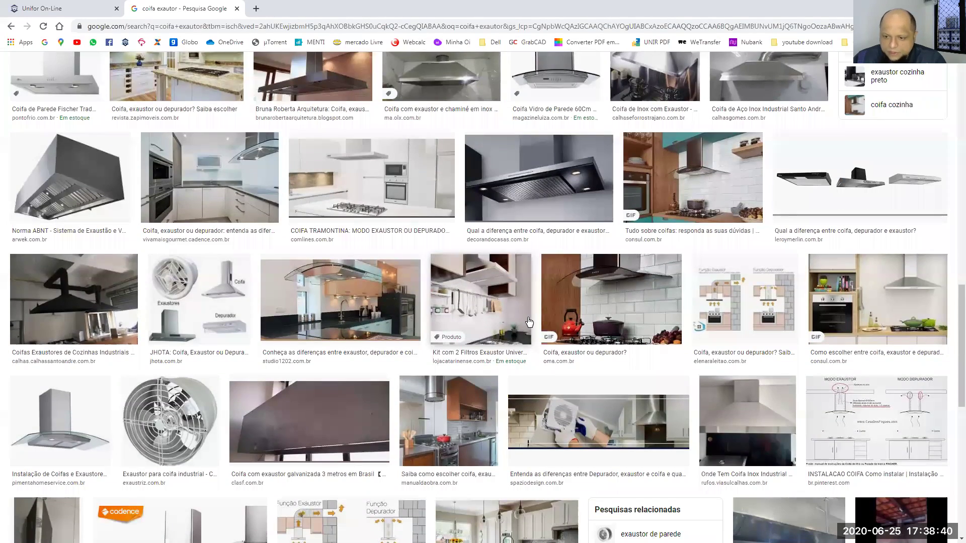
scroll(529, 322, down, 4)
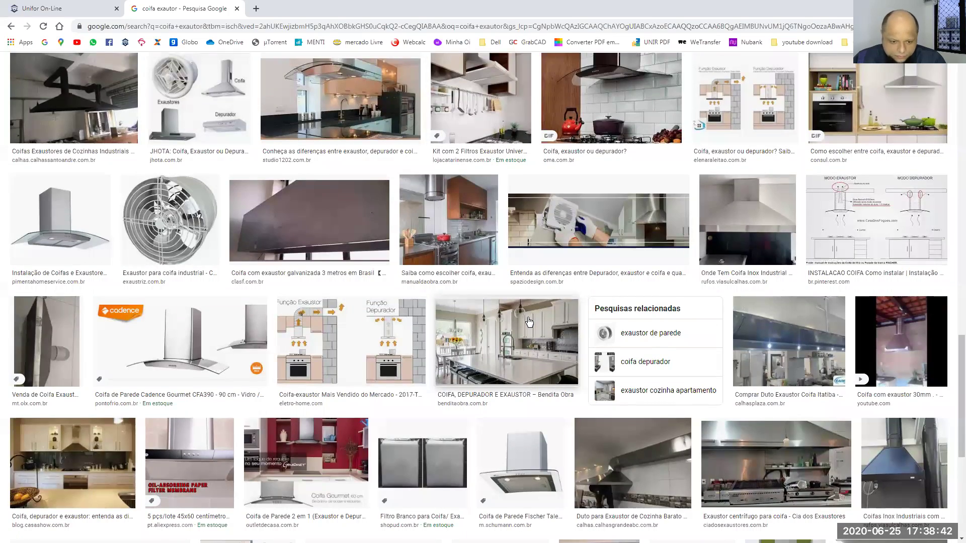
scroll(529, 322, down, 1)
scroll(529, 322, down, 4)
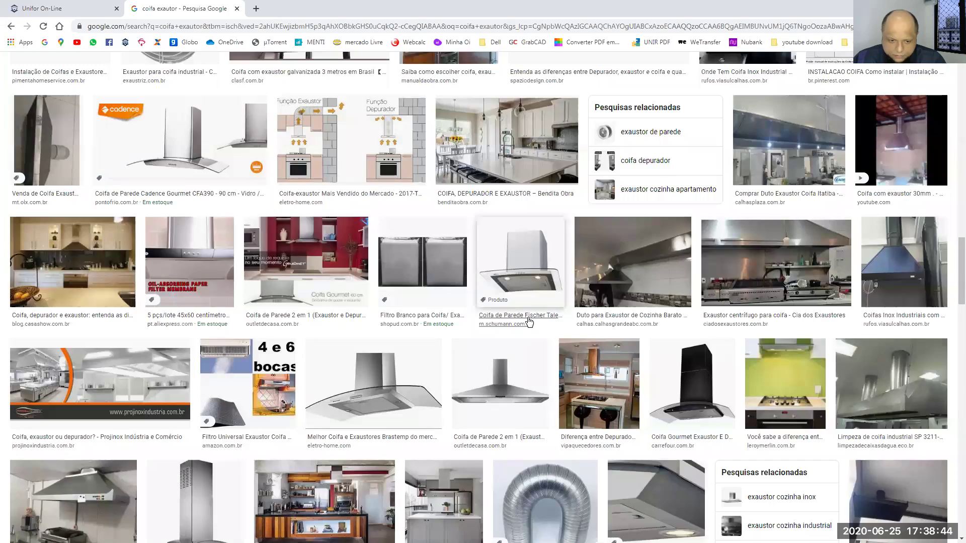
scroll(529, 322, up, 6)
scroll(529, 322, up, 5)
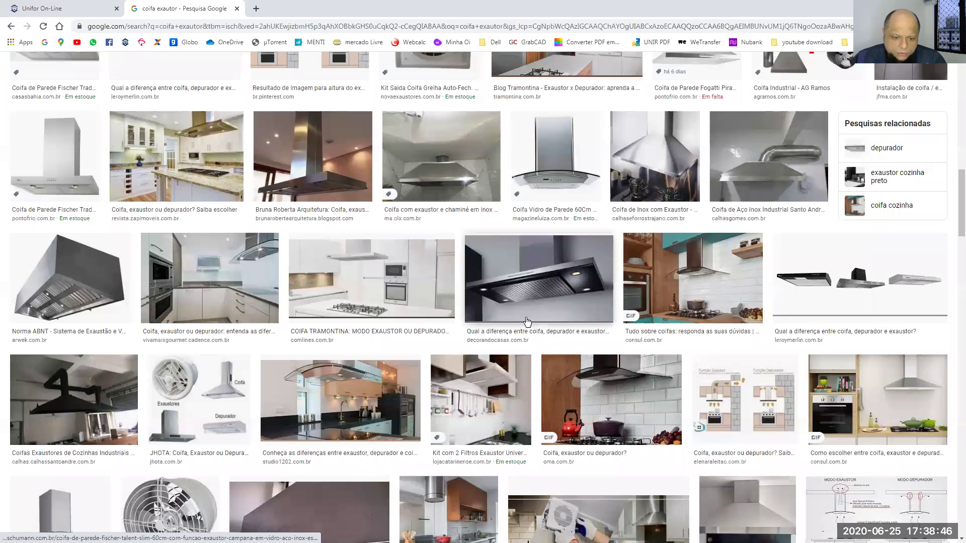
scroll(361, 330, up, 5)
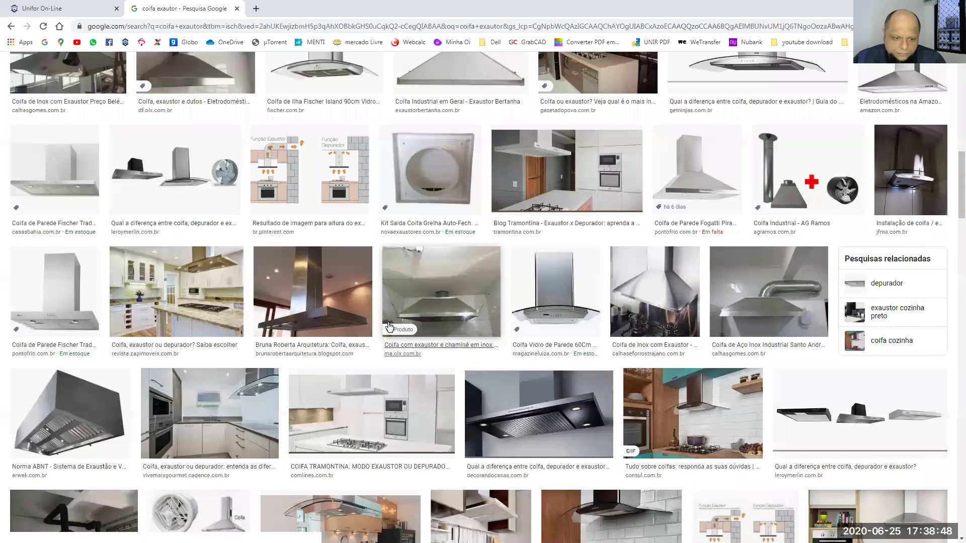
Step: Open the "Coifa Industrial em Geral" image and, from its related images, view "Coifa Fogão Industrial - Nova Inox" enlarged
click(443, 200)
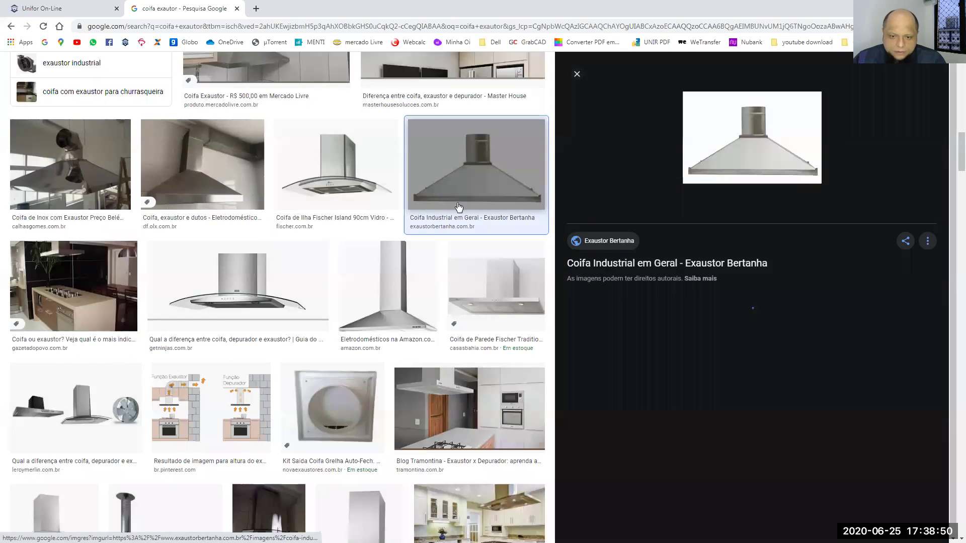
scroll(765, 373, down, 6)
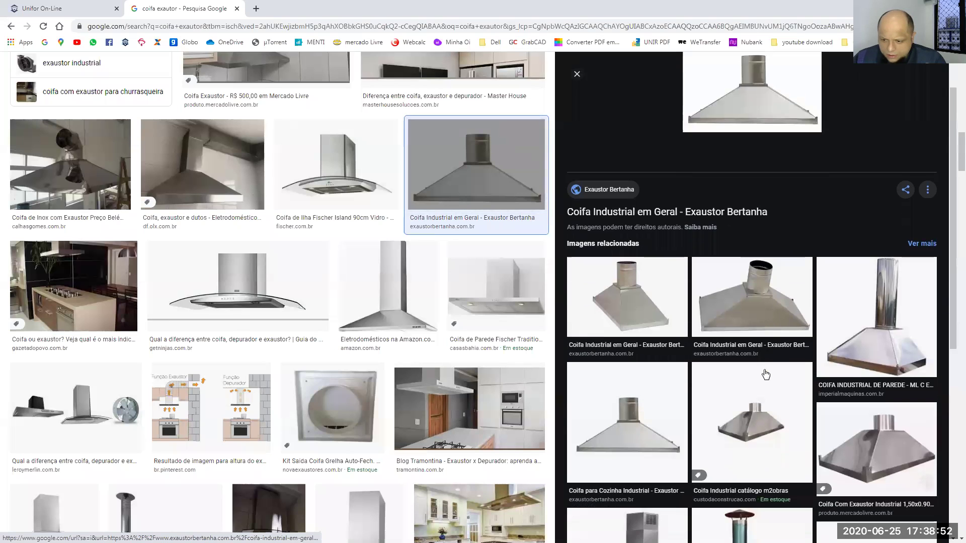
scroll(765, 374, down, 1)
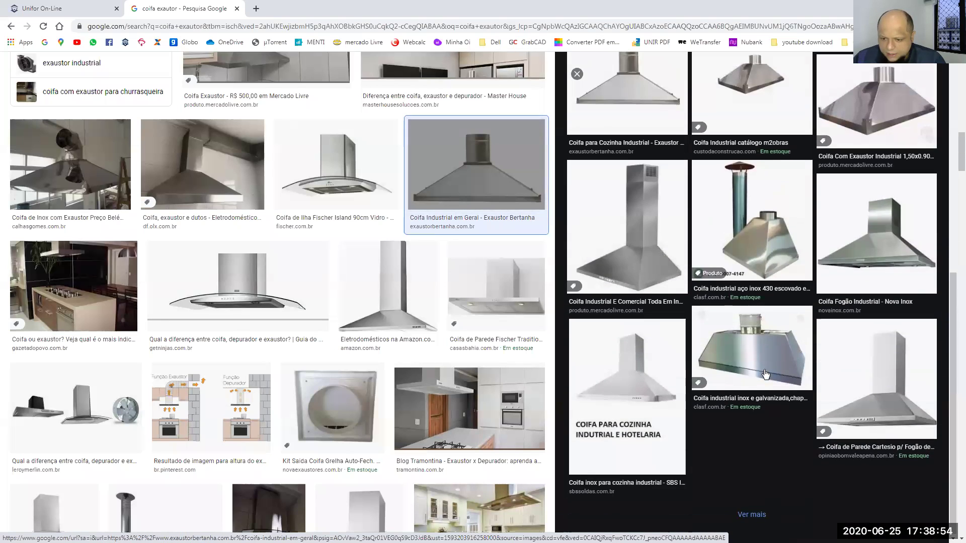
click(835, 259)
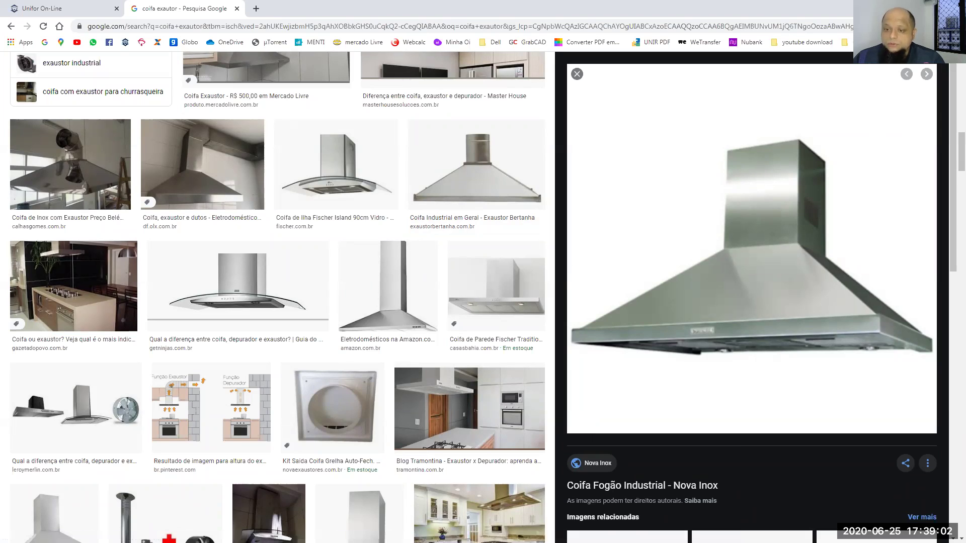
Step: Switch back to SOLIDWORKS and sketch a centre rectangle about 103 x 79 mm on the top plane, centred on the origin
key(alt+Tab)
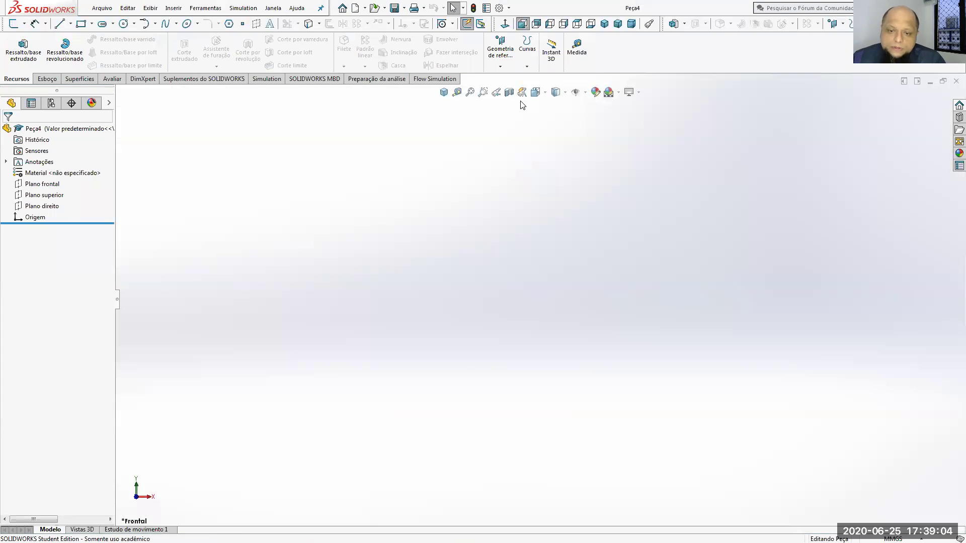
click(443, 92)
click(45, 79)
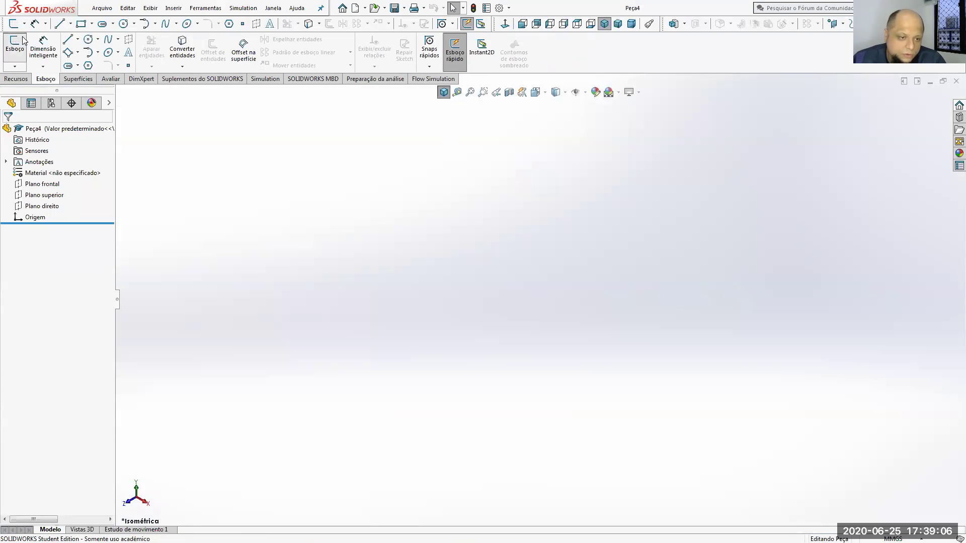
click(22, 41)
click(705, 328)
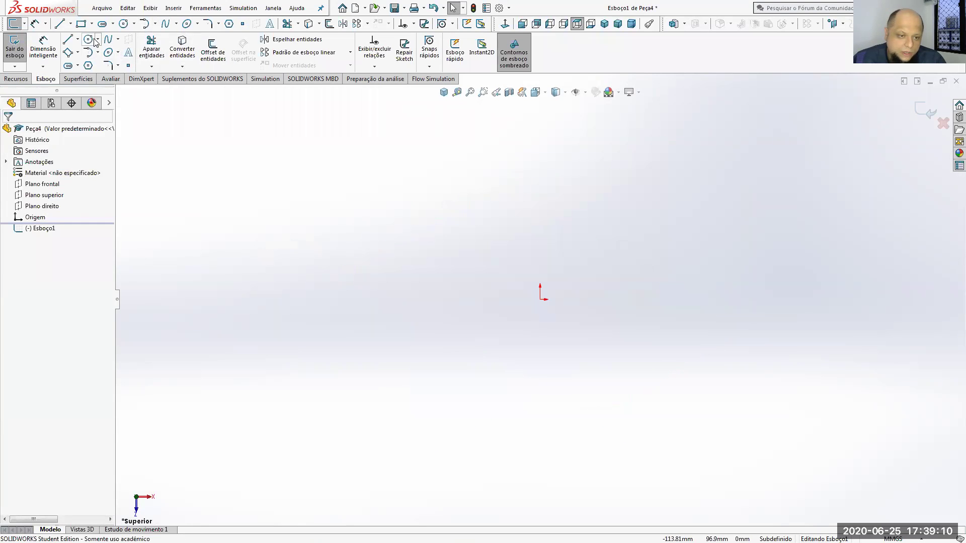
click(78, 53)
click(86, 76)
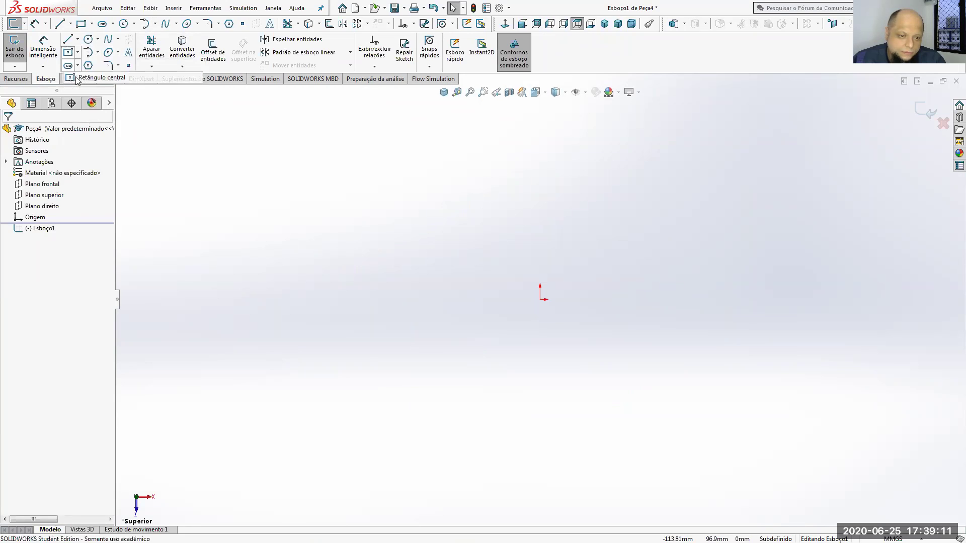
click(541, 299)
click(428, 215)
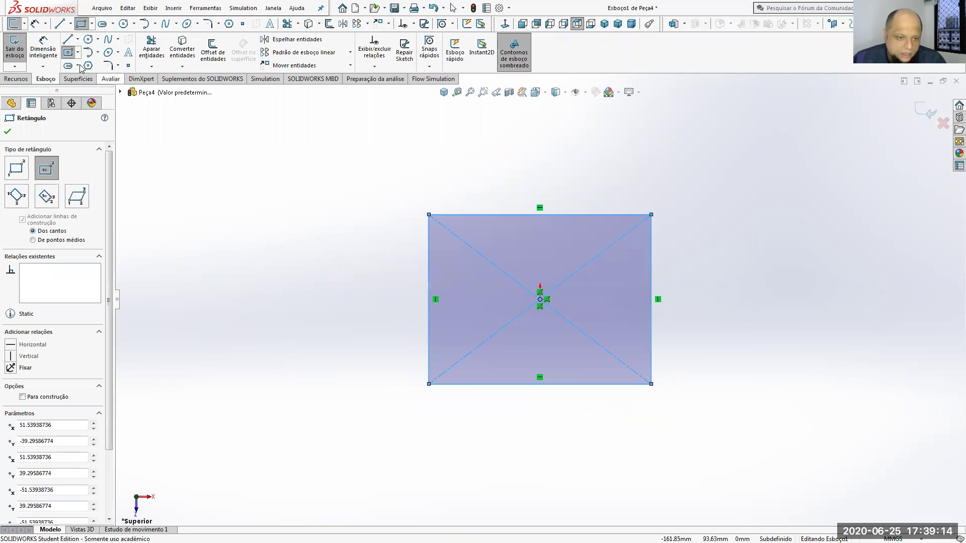
Step: Dimension the rectangle's height and width to 100 mm each and exit the sketch
click(40, 49)
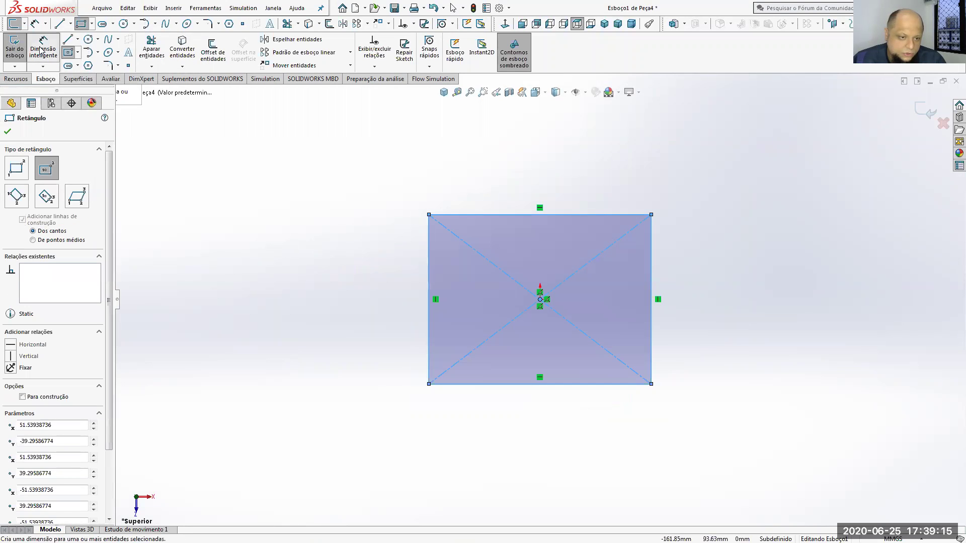
click(429, 233)
click(361, 275)
text(100)
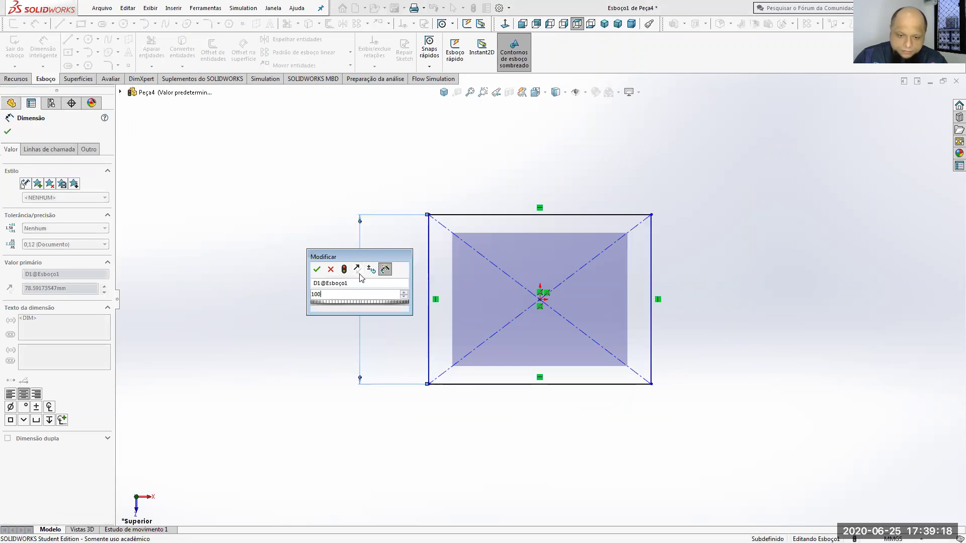
key(Return)
click(472, 215)
click(472, 200)
text(100)
key(Return)
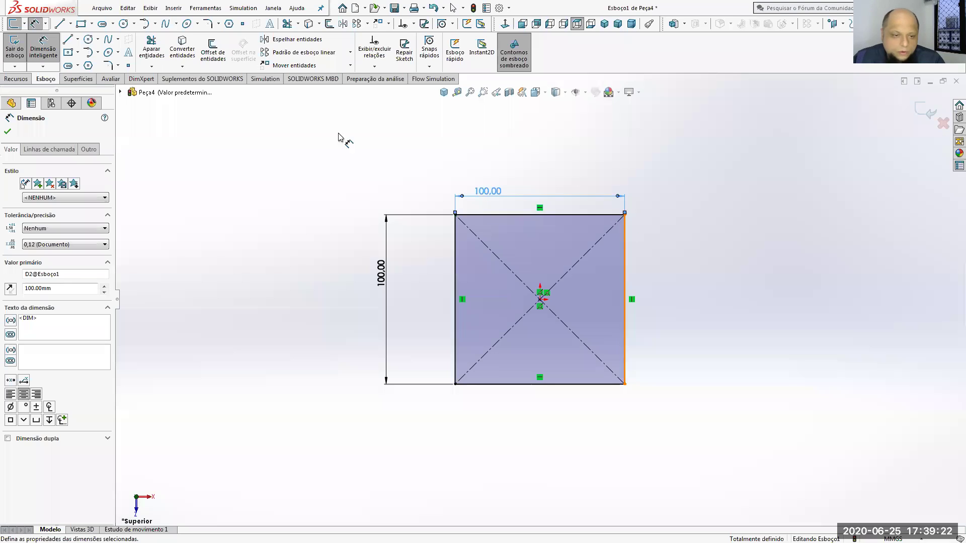
middle_drag(315, 215, 722, 102)
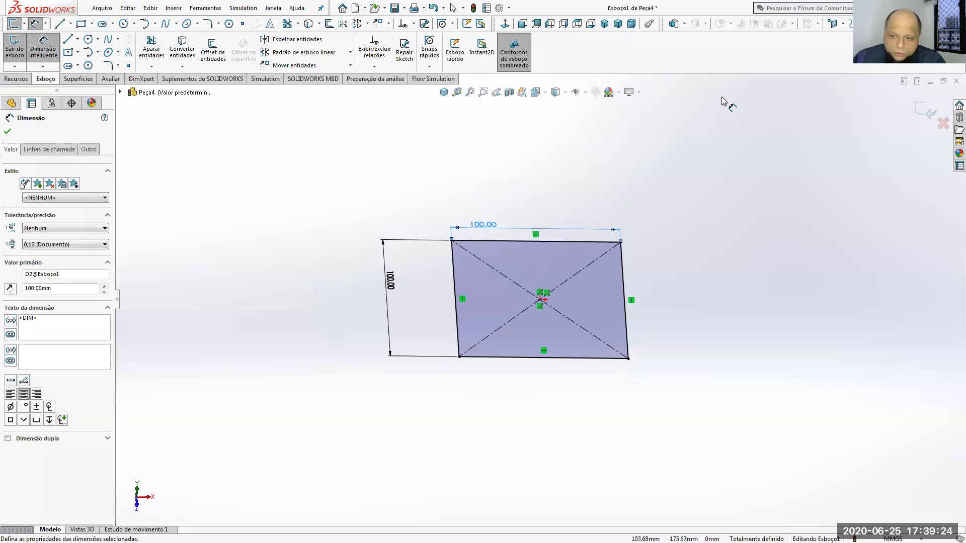
click(916, 112)
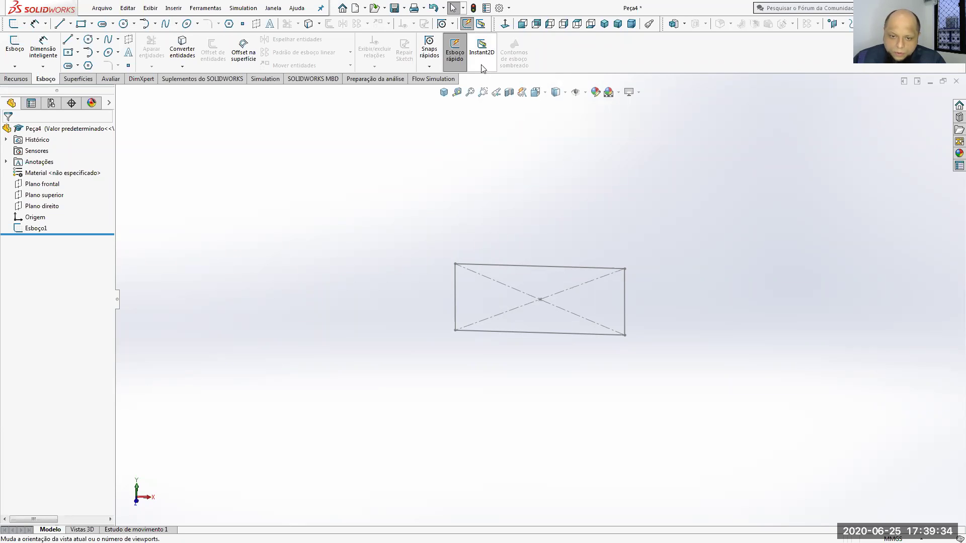
Step: Start a new reference plane and expand the part's feature tree to choose its reference
click(15, 79)
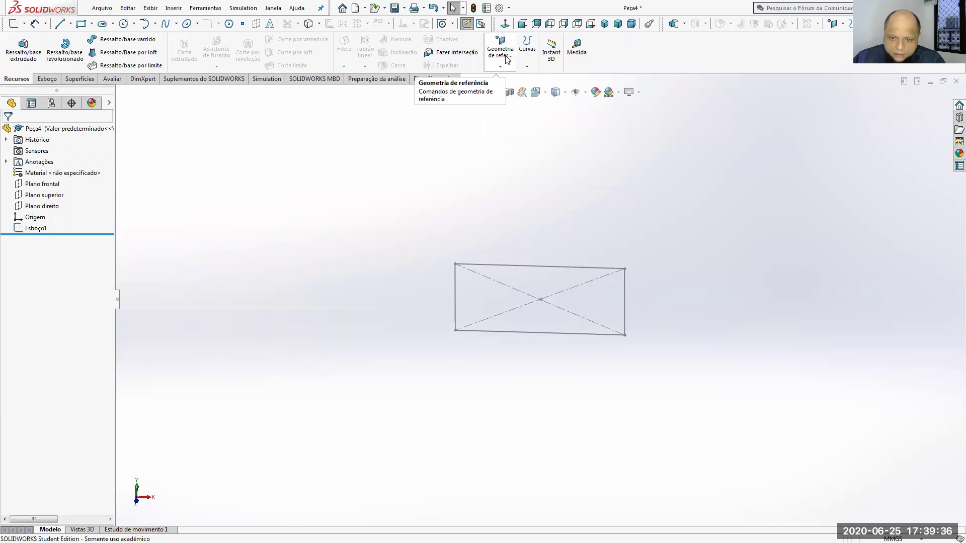
click(505, 60)
click(509, 78)
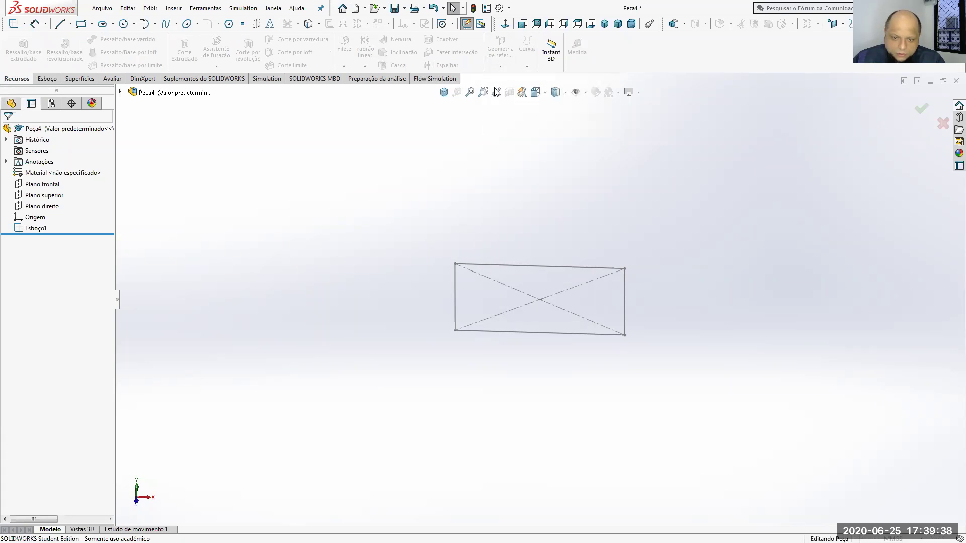
click(121, 92)
click(168, 147)
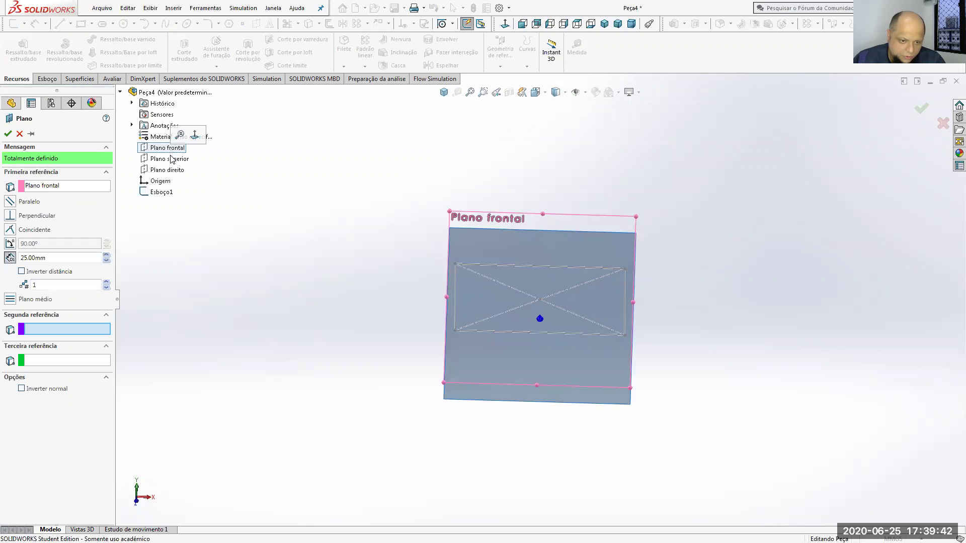
click(172, 159)
middle_drag(314, 182, 341, 206)
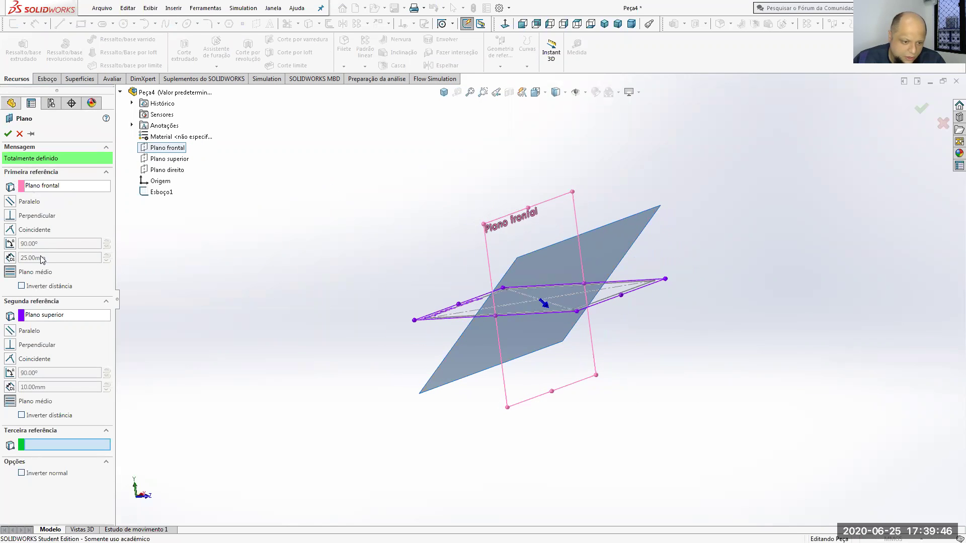
click(42, 315)
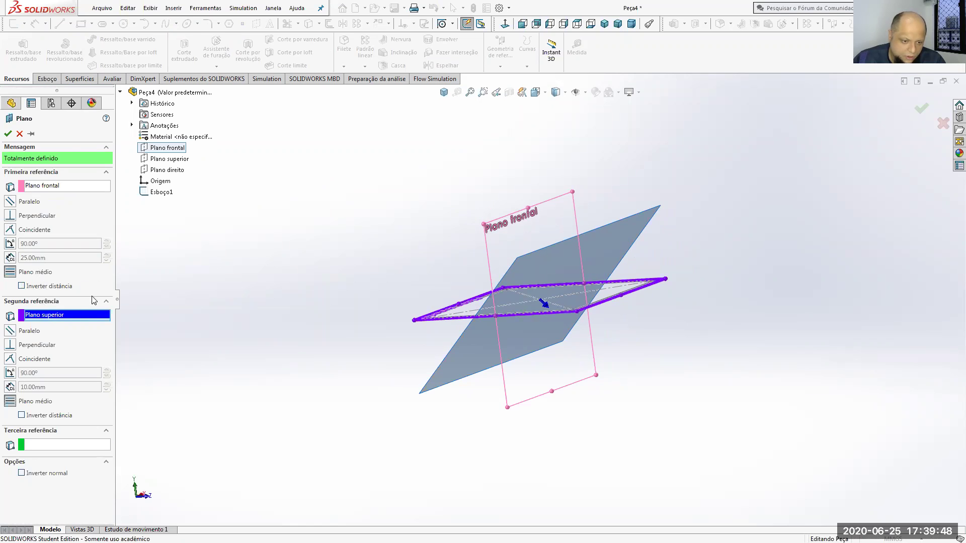
right_click(73, 316)
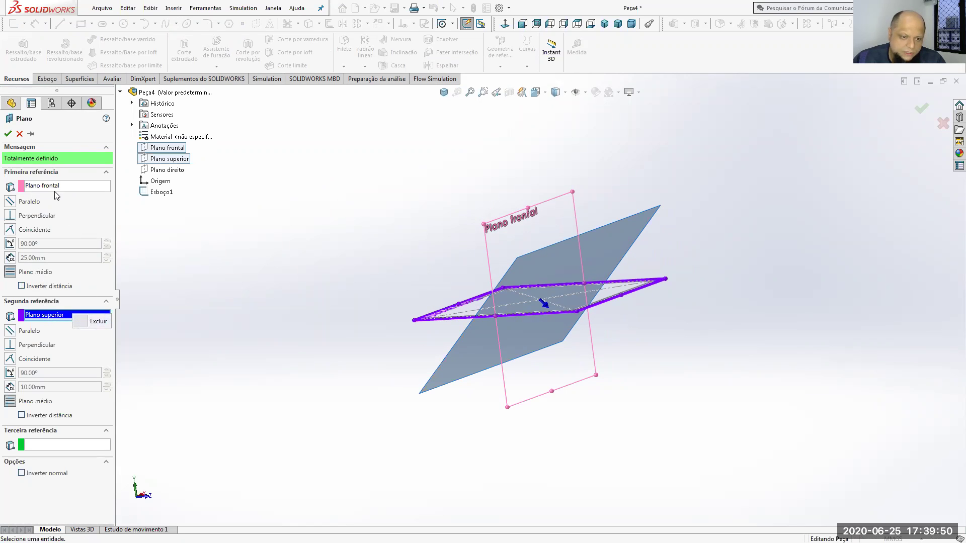
click(96, 321)
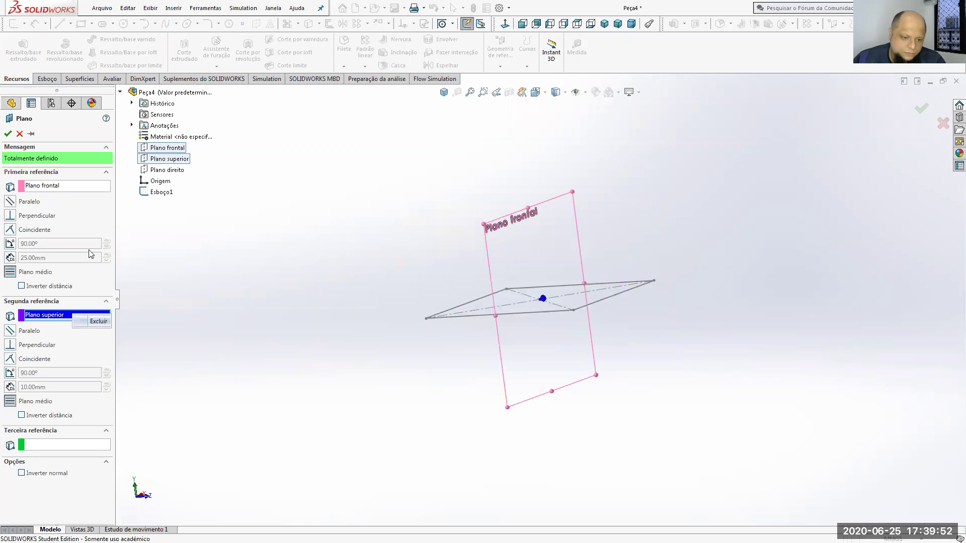
click(67, 186)
key(Delete)
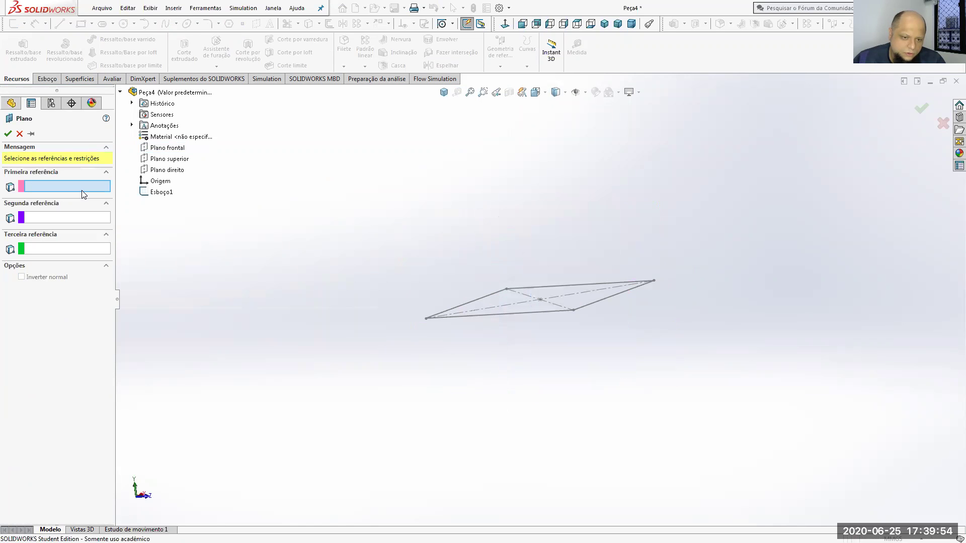
Step: Create the reference plane parallel to Plano superior, offset 60 mm above it
click(169, 160)
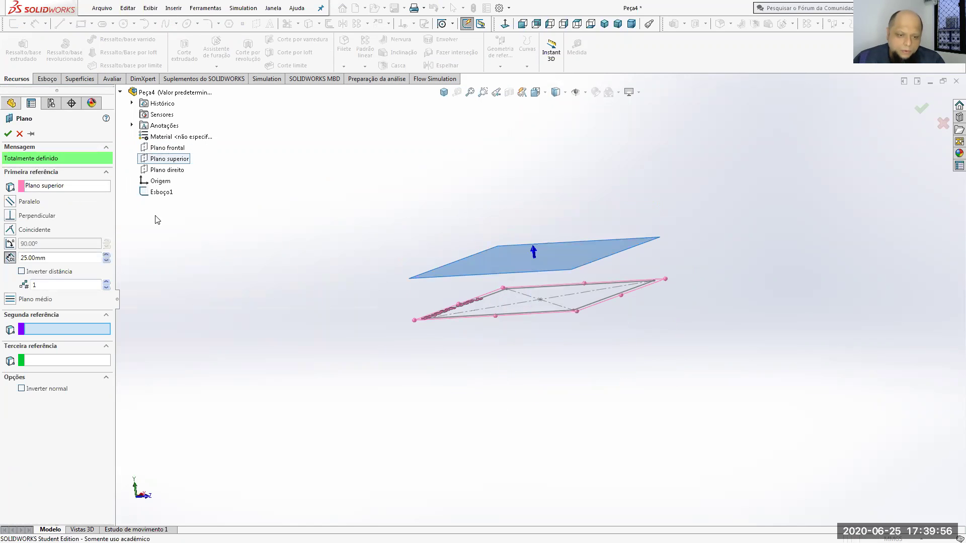
drag(77, 260, 11, 267)
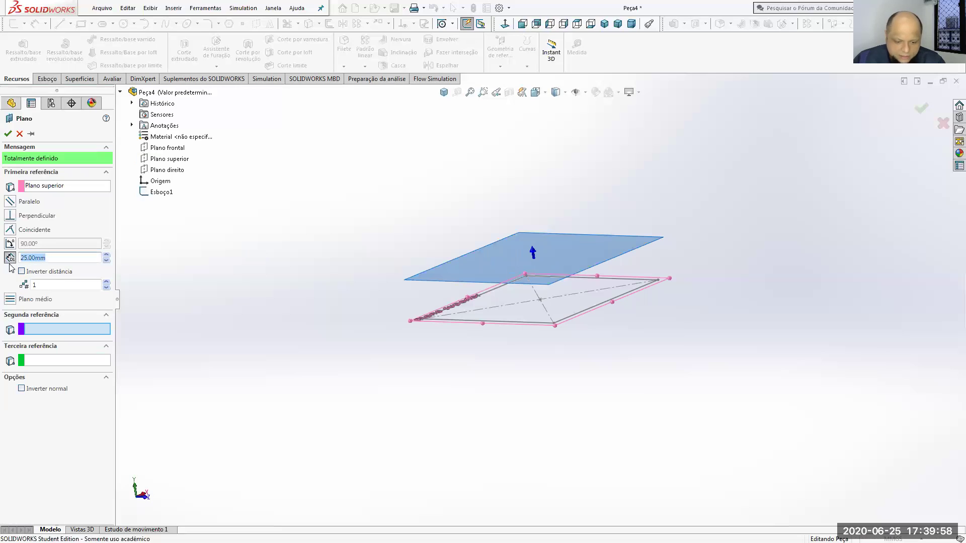
text(100)
key(Return)
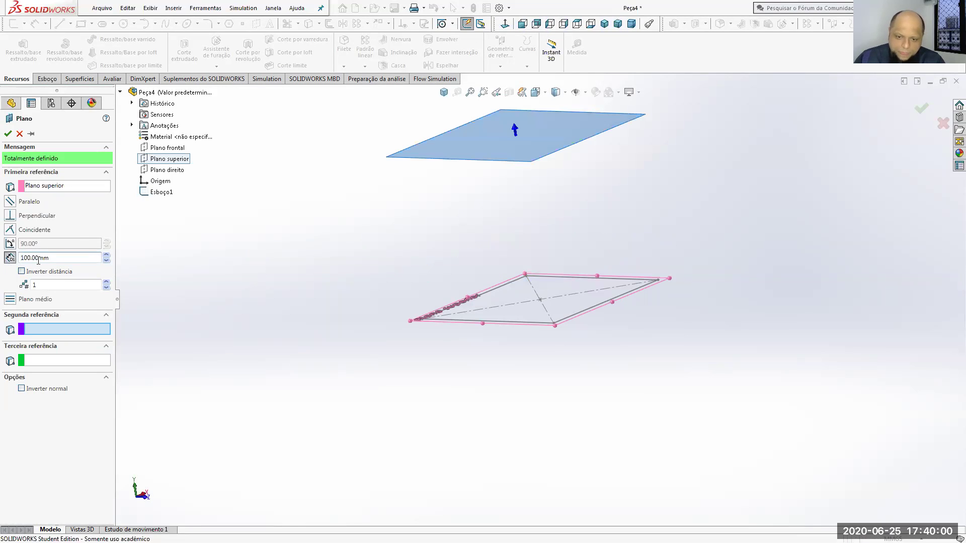
drag(57, 258, 23, 258)
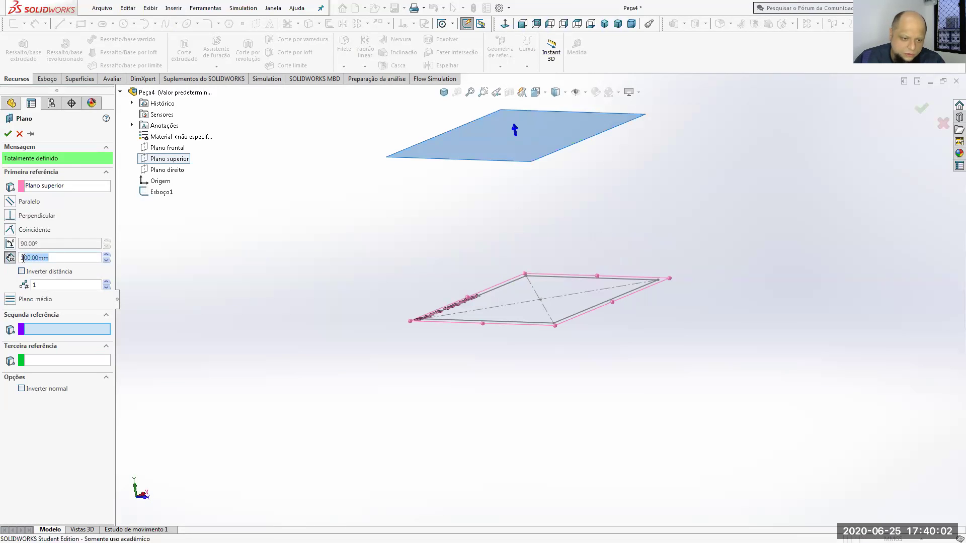
text(60)
key(Return)
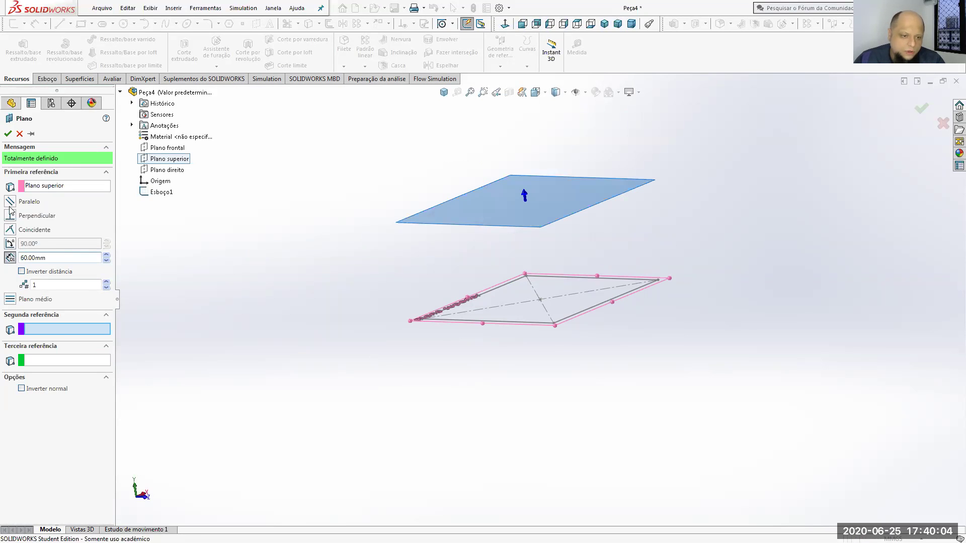
click(8, 133)
Step: Sketch a circle about 54 mm in diameter on the new offset plane, centred on the origin
middle_drag(452, 263, 117, 254)
right_click(34, 238)
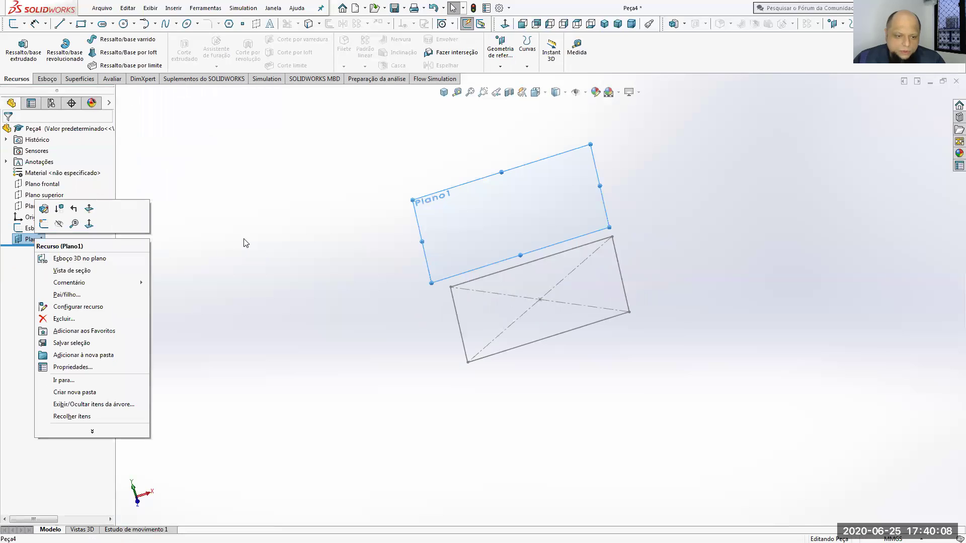
click(244, 242)
click(29, 241)
click(46, 79)
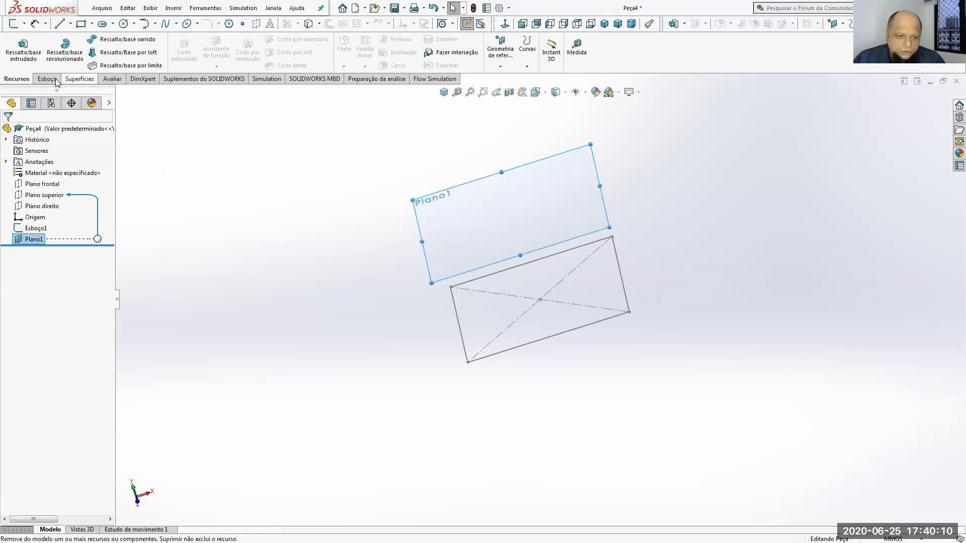
click(14, 48)
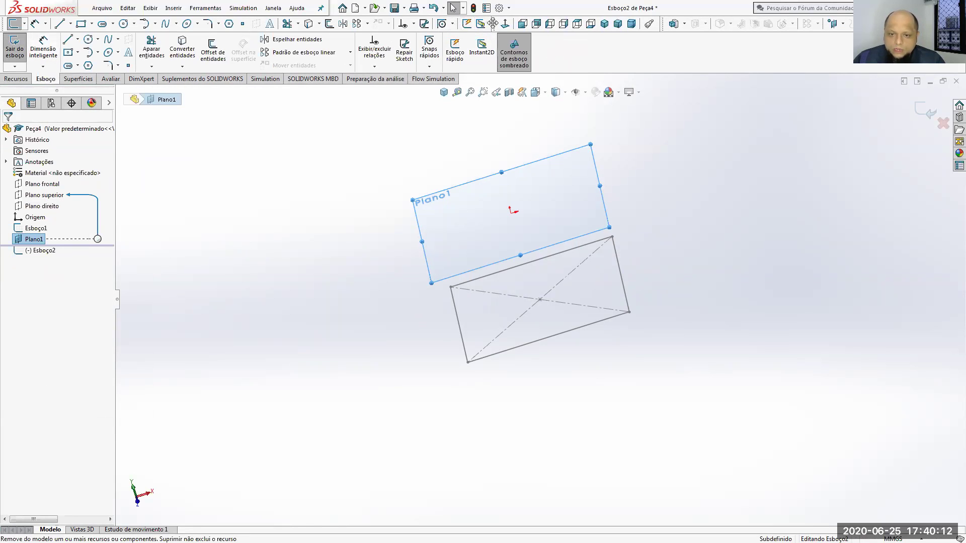
click(492, 23)
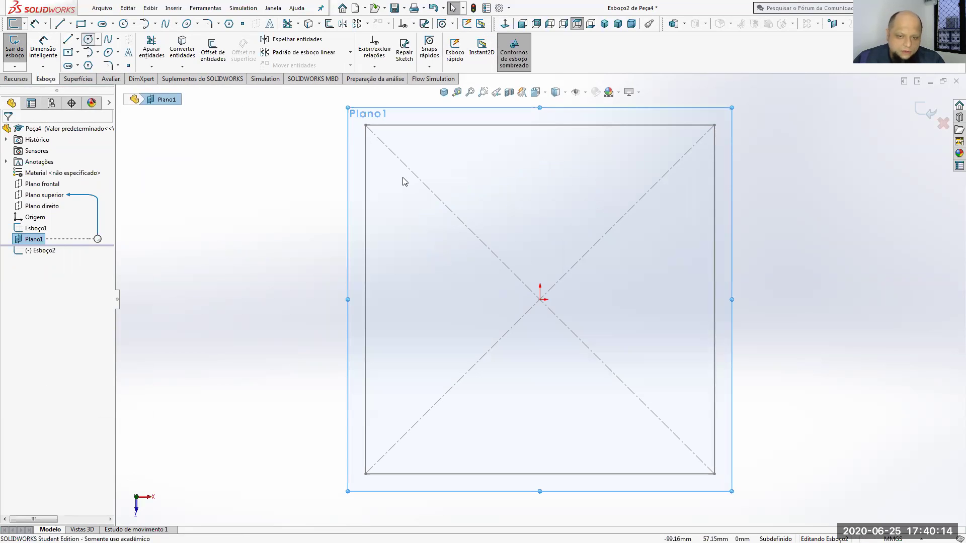
key(c)
click(539, 299)
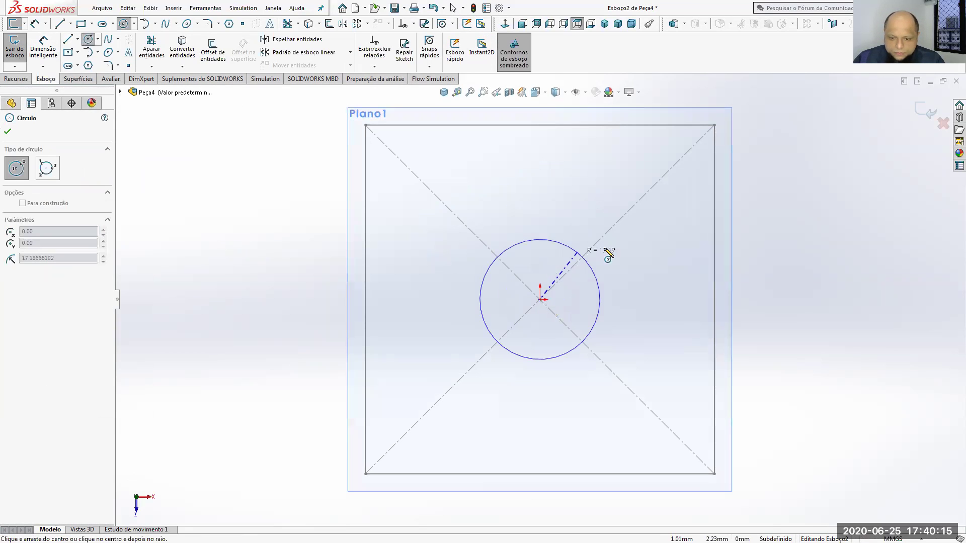
click(635, 301)
Step: Dimension the circle's diameter to 50 mm and exit the sketch
click(43, 49)
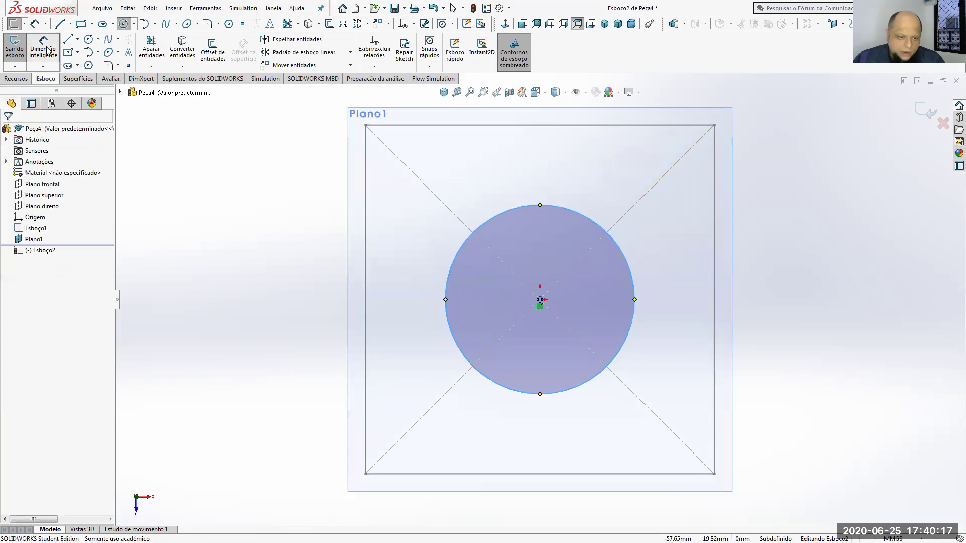
click(539, 207)
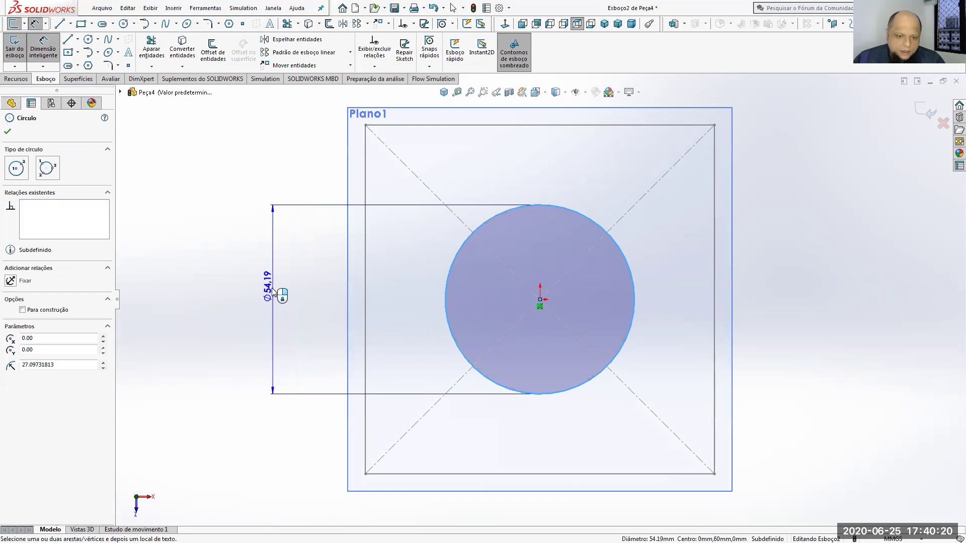
click(272, 292)
text(50)
key(Return)
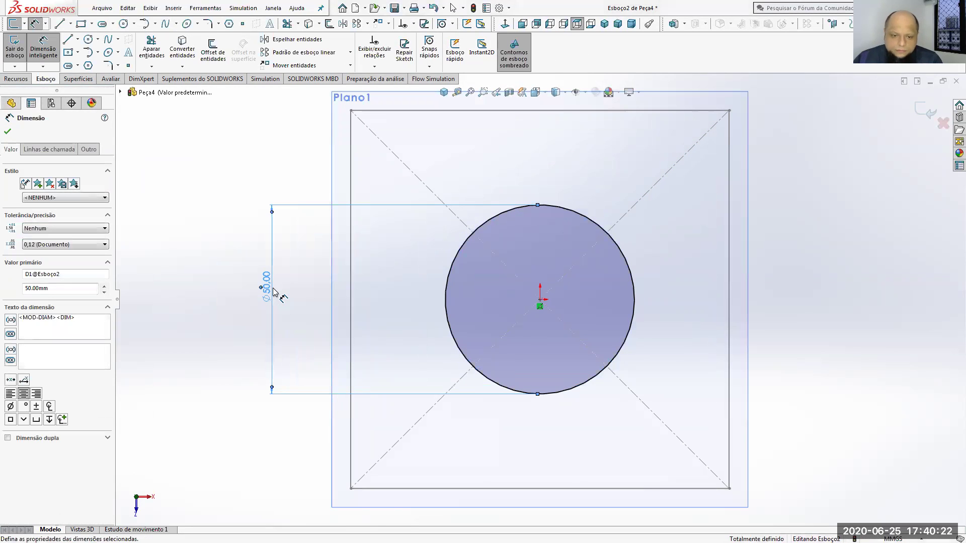
click(927, 112)
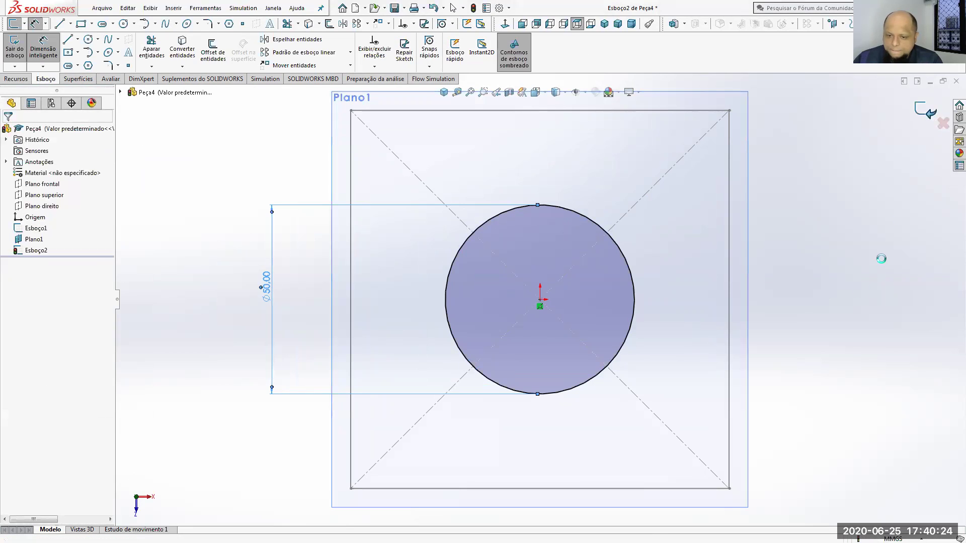
Step: Hide the offset plane so only the square and circle sketches are displayed
scroll(780, 357, up, 3)
mouse_move(780, 360)
middle_down()
mouse_move(785, 251)
mouse_move(776, 267)
mouse_move(751, 230)
middle_up()
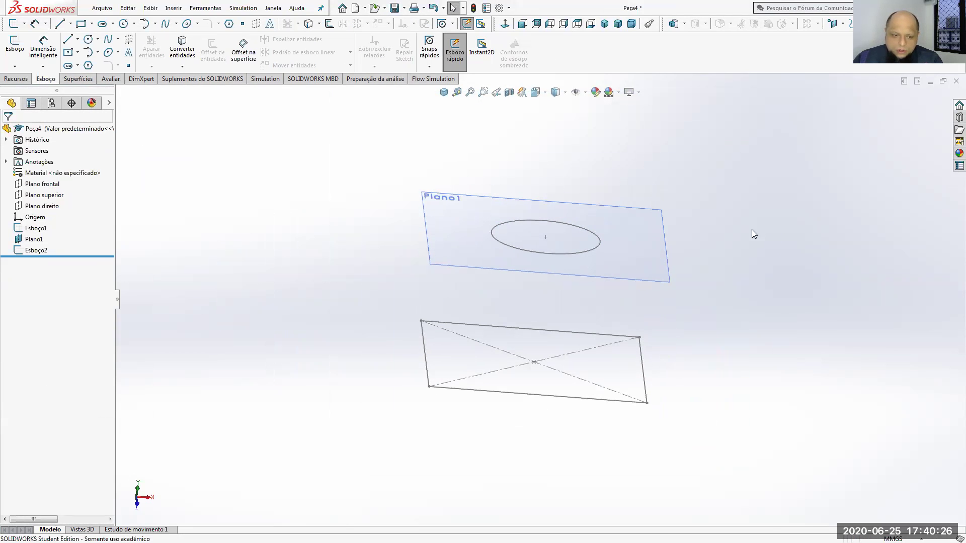
right_click(33, 239)
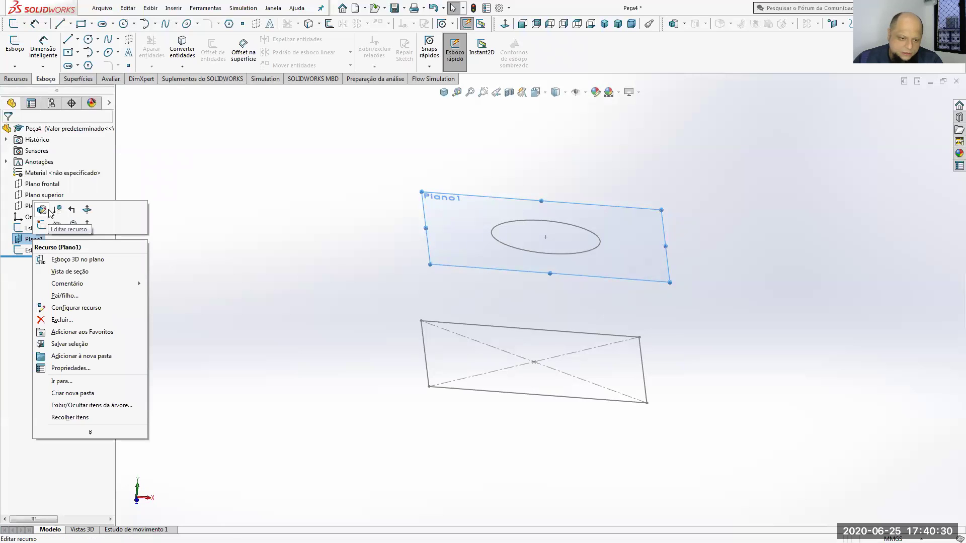
click(306, 237)
mouse_move(503, 272)
middle_down()
mouse_move(581, 282)
mouse_move(565, 196)
mouse_move(560, 261)
mouse_move(578, 357)
mouse_move(558, 296)
mouse_move(582, 224)
mouse_move(562, 276)
mouse_move(573, 315)
mouse_move(563, 297)
middle_up()
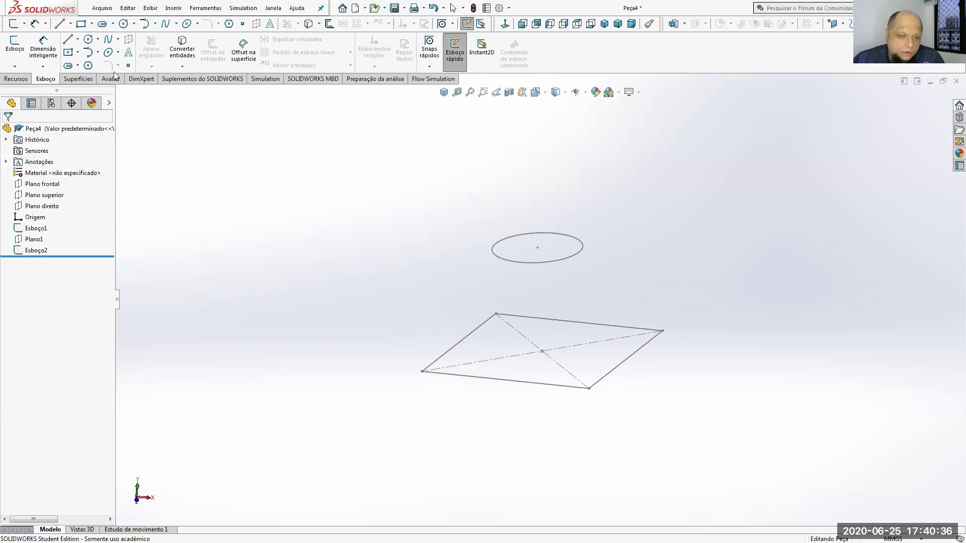
Step: Loft a solid between the square base sketch and the circle sketch above it
click(17, 80)
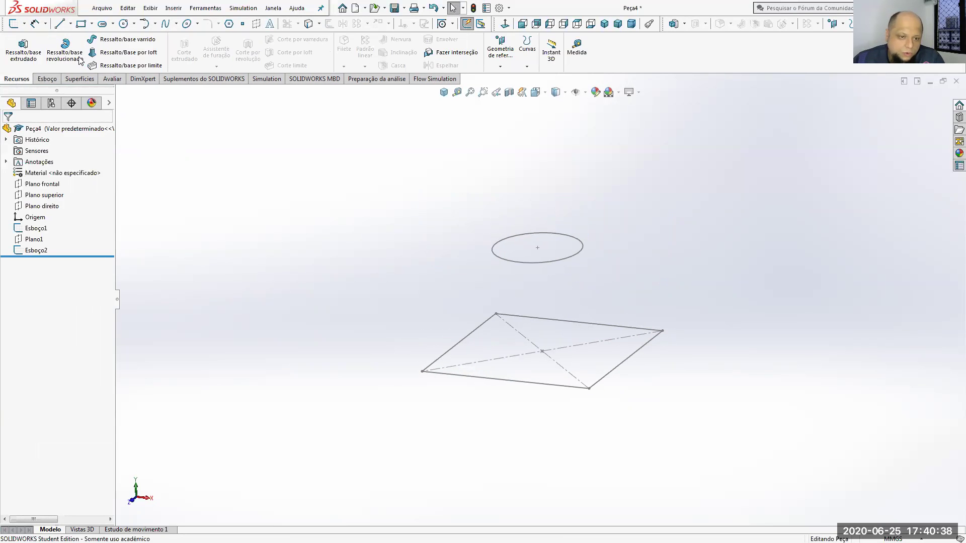
click(121, 53)
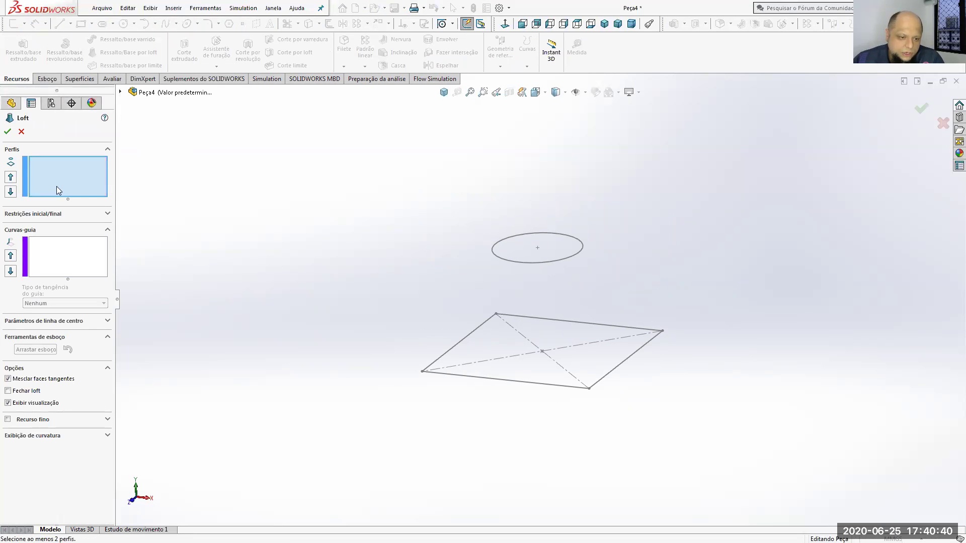
click(466, 337)
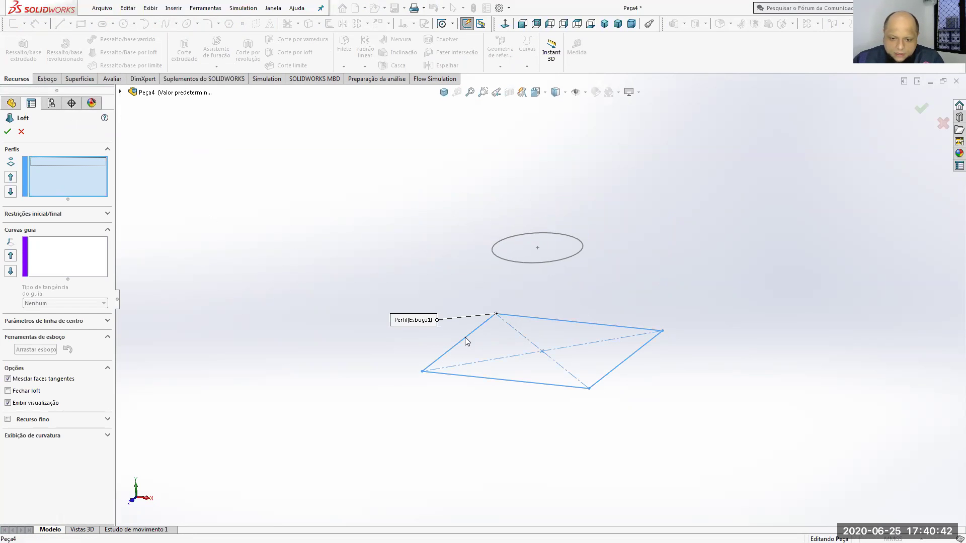
click(498, 252)
middle_drag(592, 324, 527, 408)
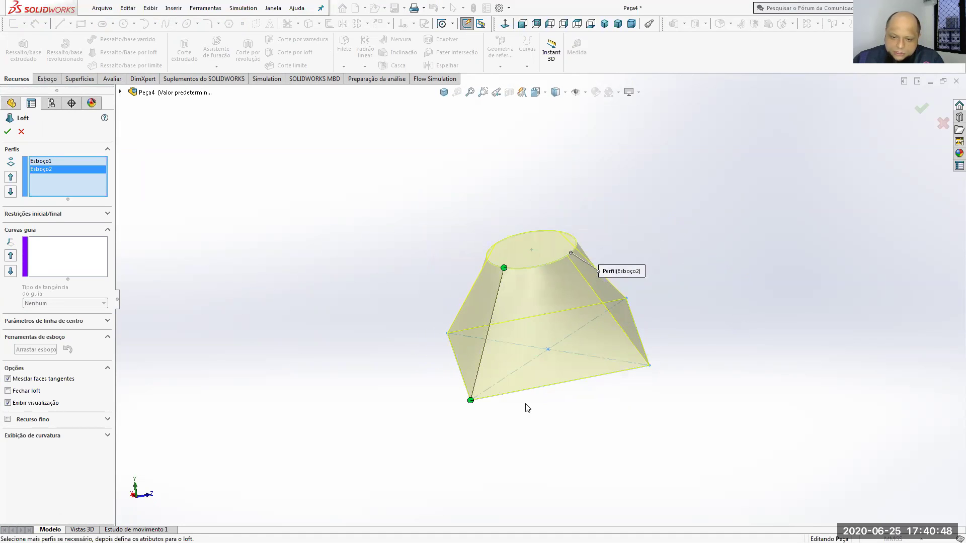
click(8, 131)
Step: Shell the lofted body to a 5 mm wall thickness, removing the circular top face and the square bottom face
middle_drag(410, 247, 622, 195)
middle_drag(565, 207, 505, 346)
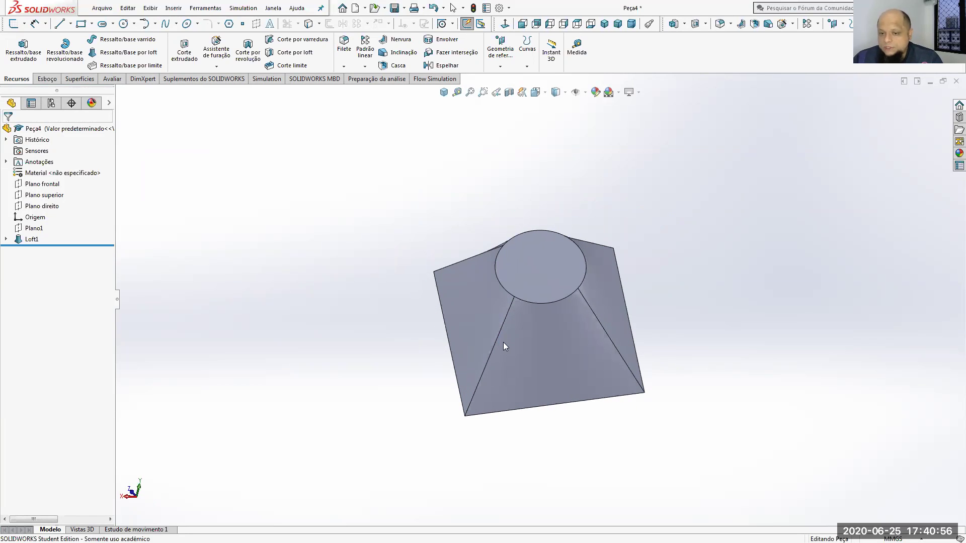
click(395, 65)
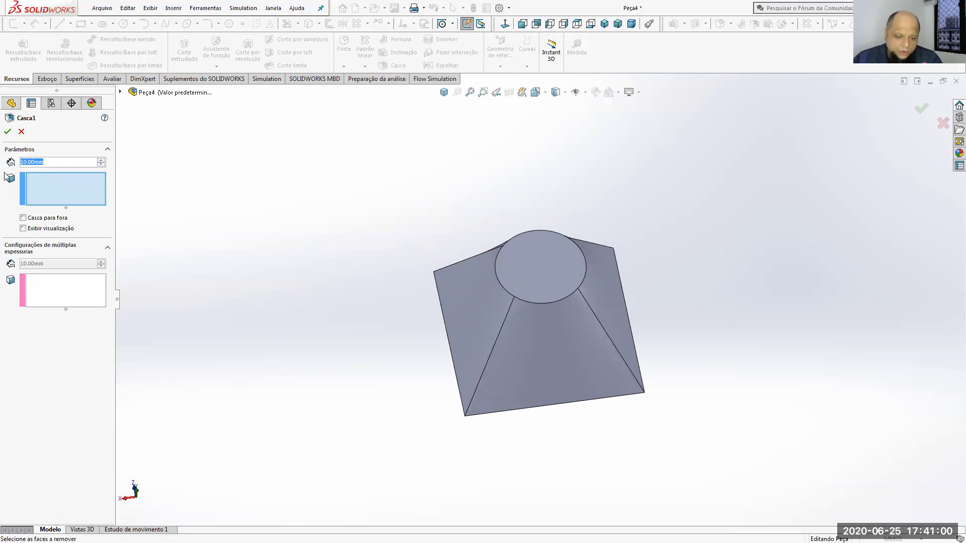
text(5)
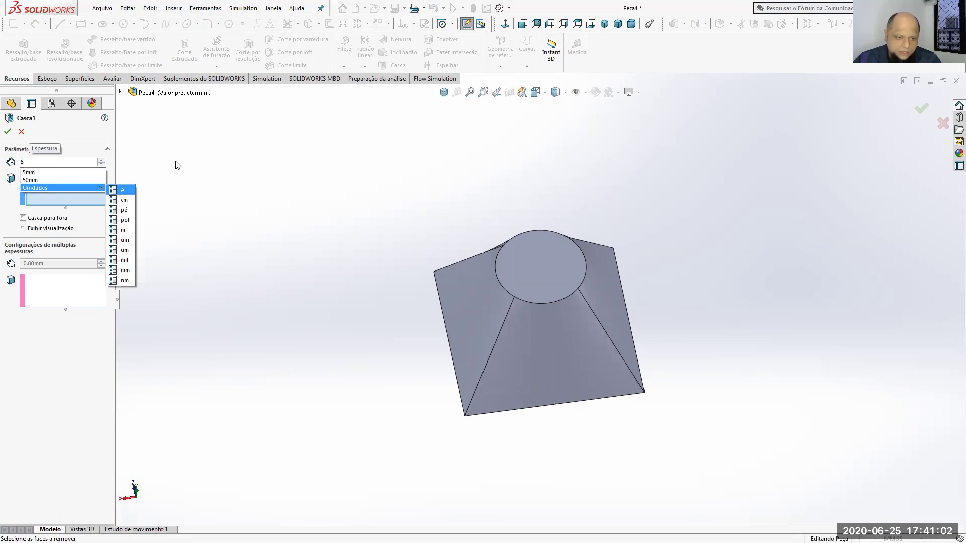
key(Return)
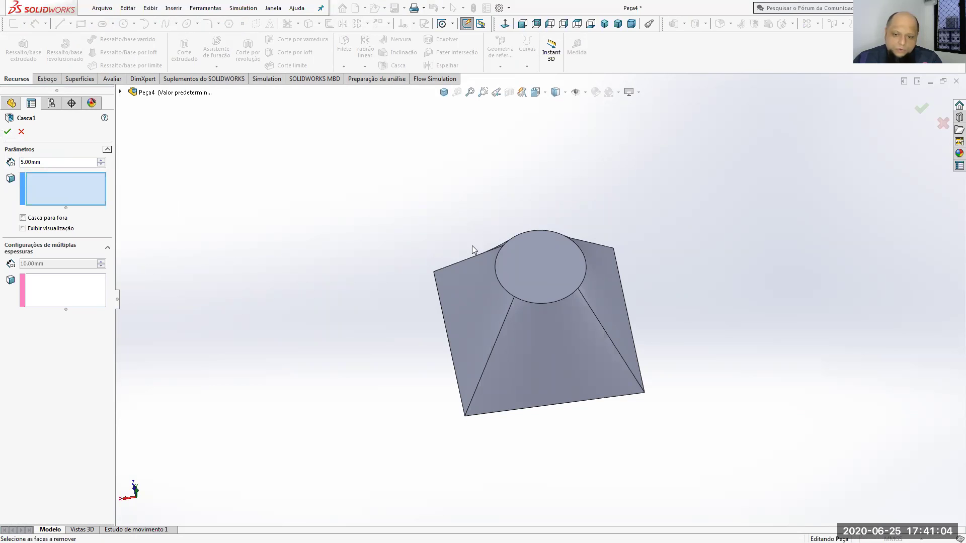
click(548, 267)
middle_drag(548, 322, 517, 384)
click(517, 351)
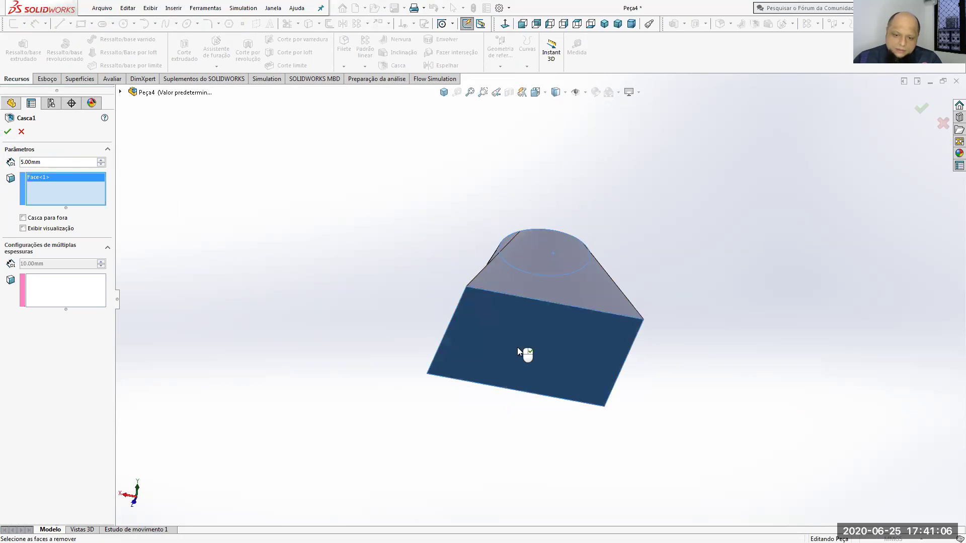
click(7, 132)
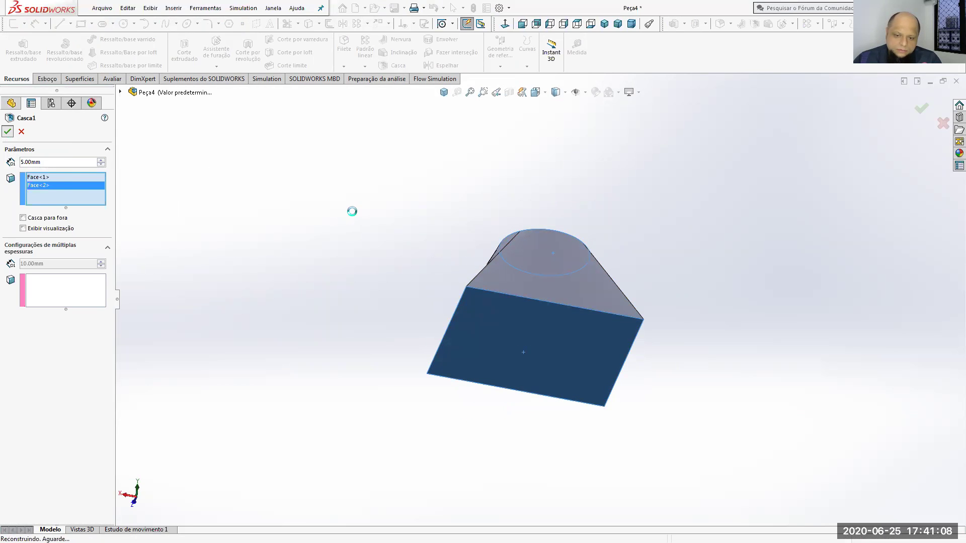
middle_drag(353, 215, 518, 289)
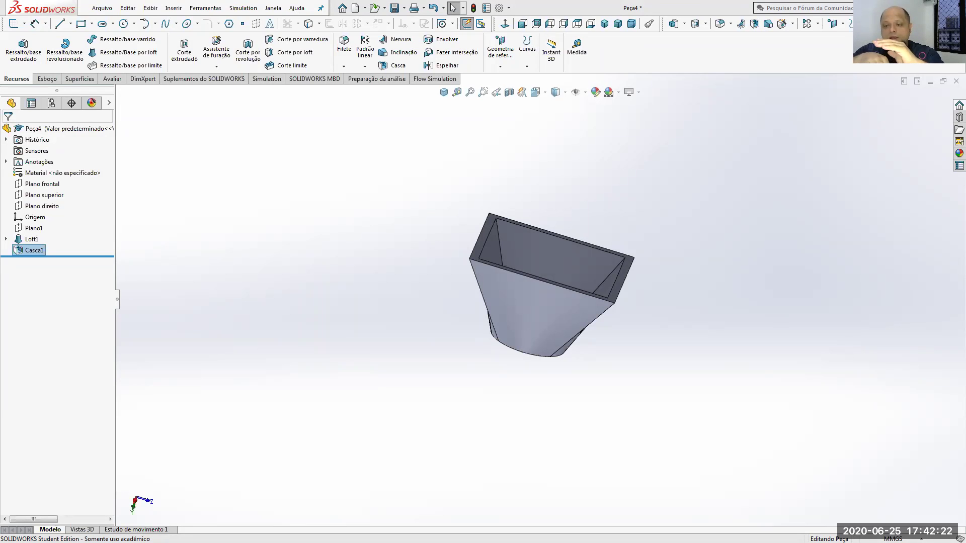
click(640, 399)
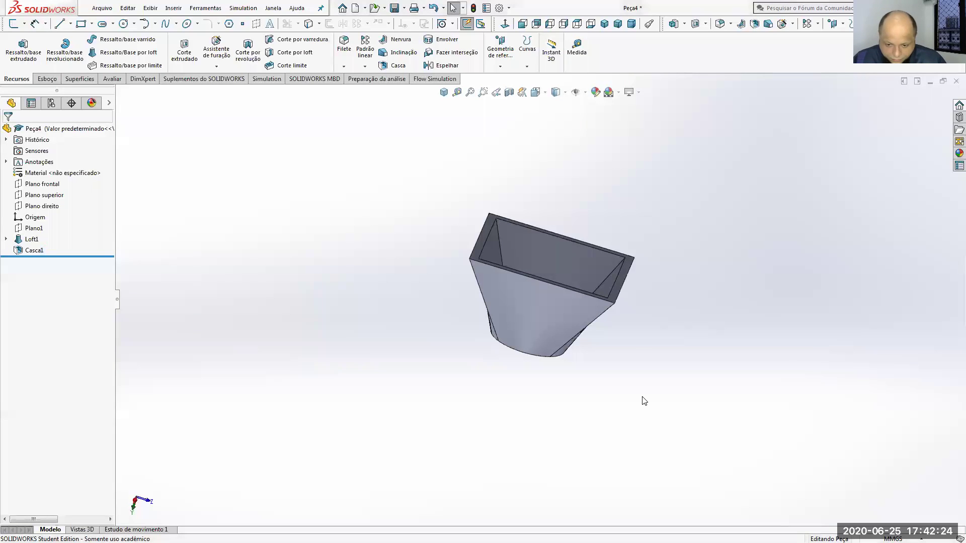
middle_drag(636, 395, 605, 409)
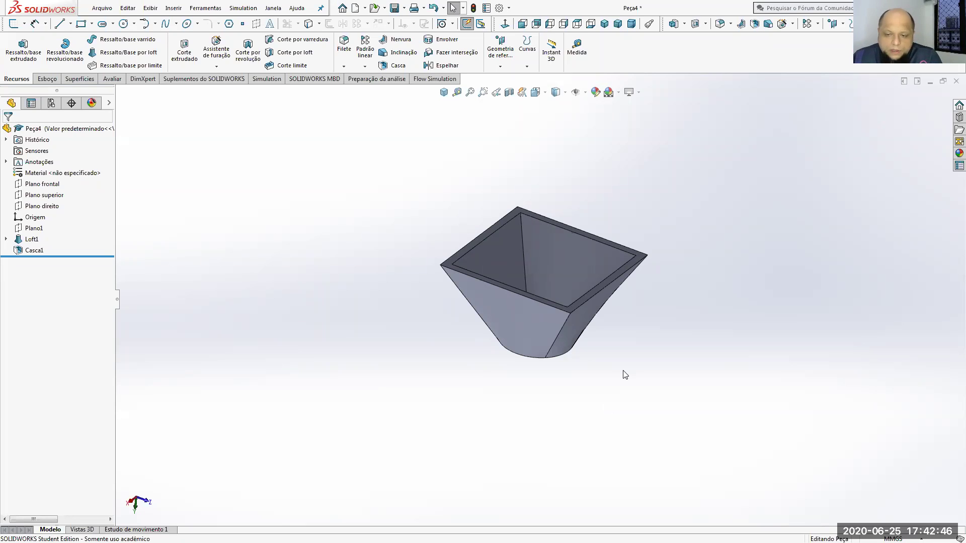
Step: Close the range hood part and the earlier loft part without saving either of them
click(956, 80)
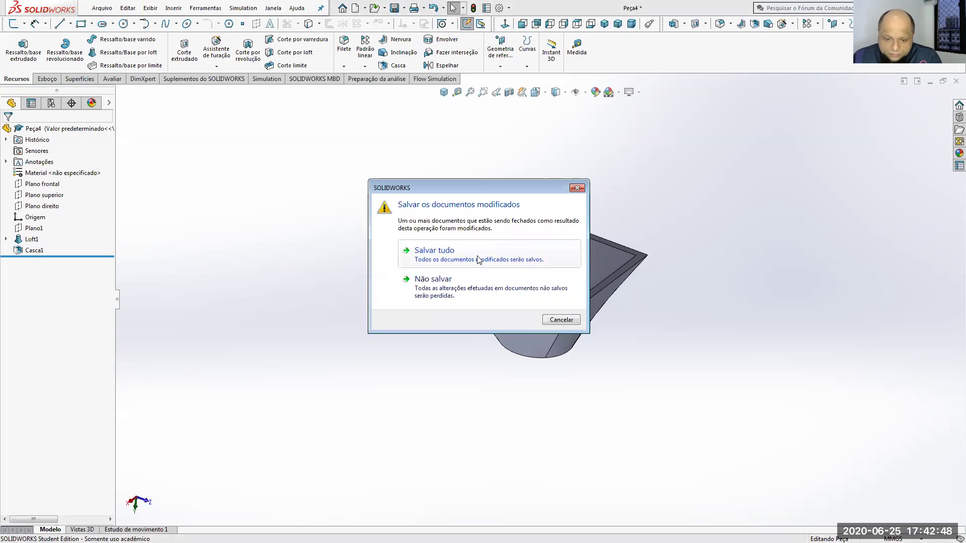
click(457, 282)
middle_drag(699, 264, 604, 217)
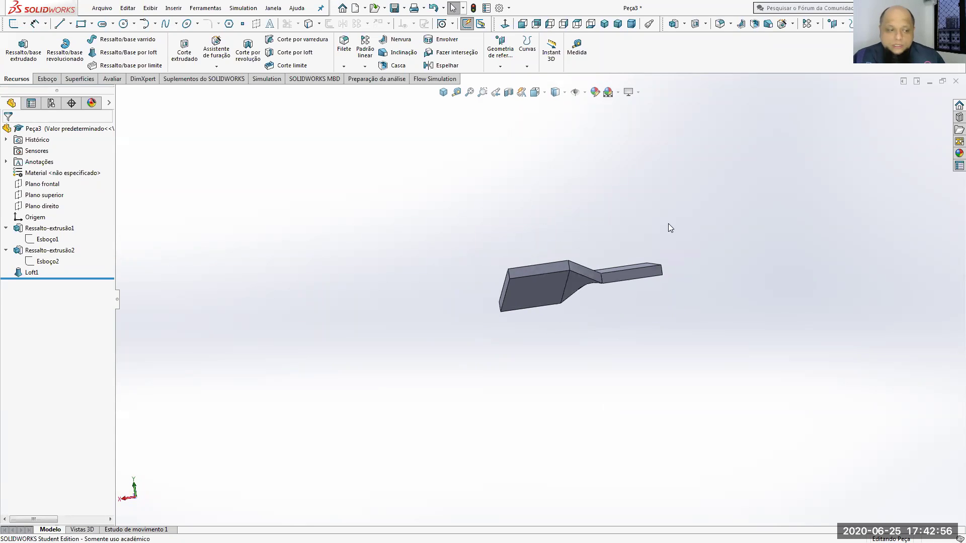
click(954, 81)
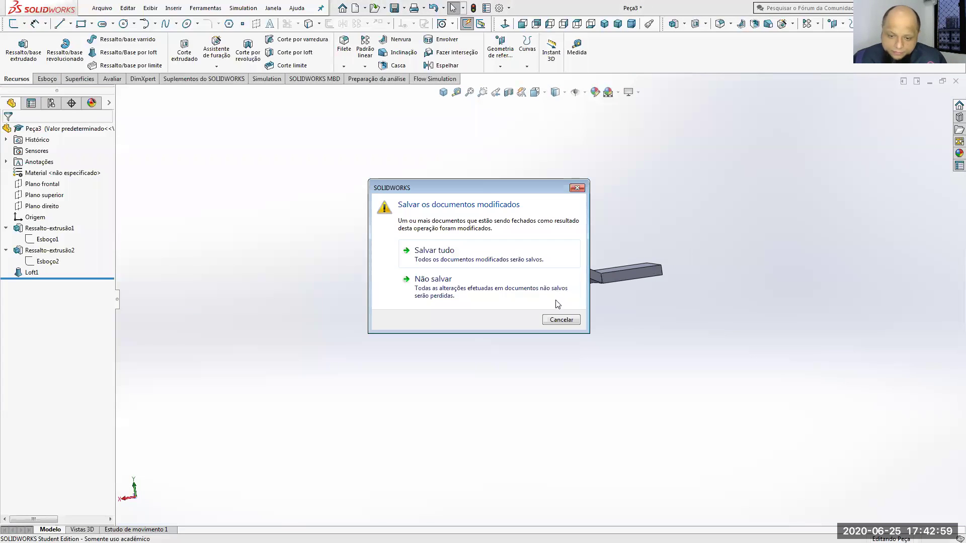
click(492, 281)
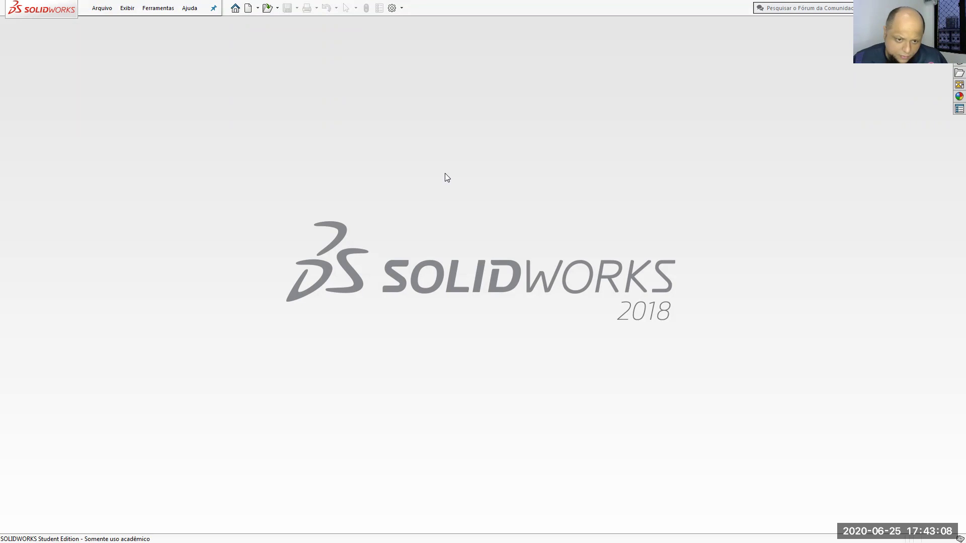
Step: Create a new part document and start a sketch on Plano superior
click(249, 8)
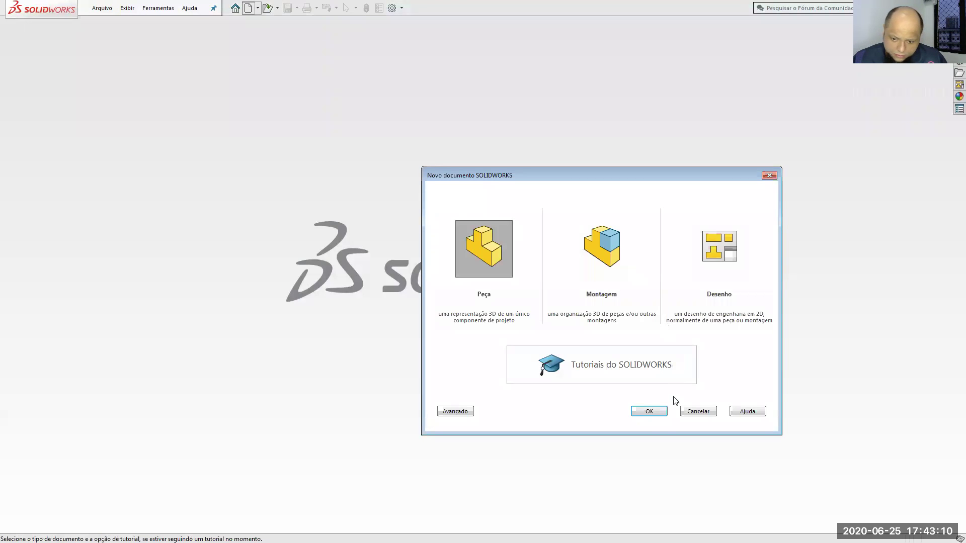
click(652, 413)
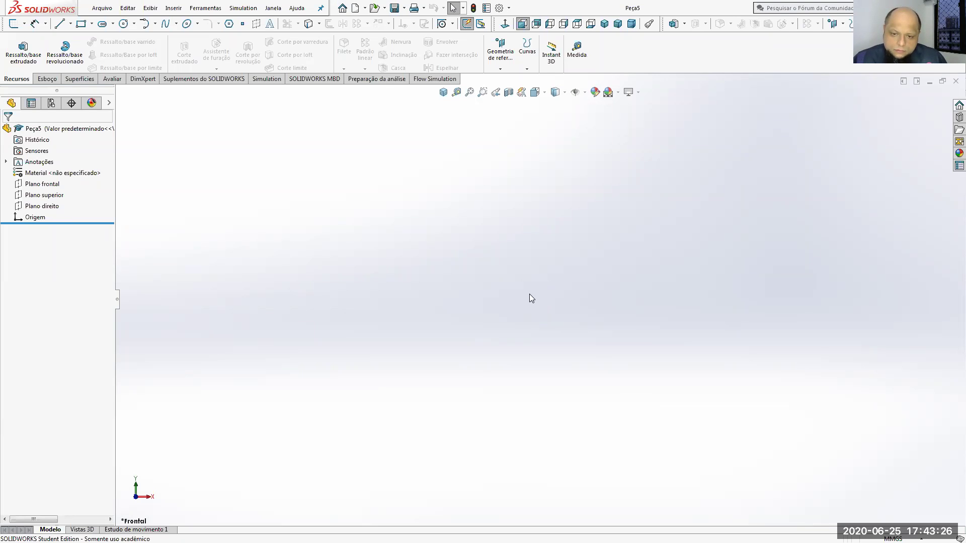
click(49, 79)
click(18, 59)
middle_drag(636, 196, 538, 236)
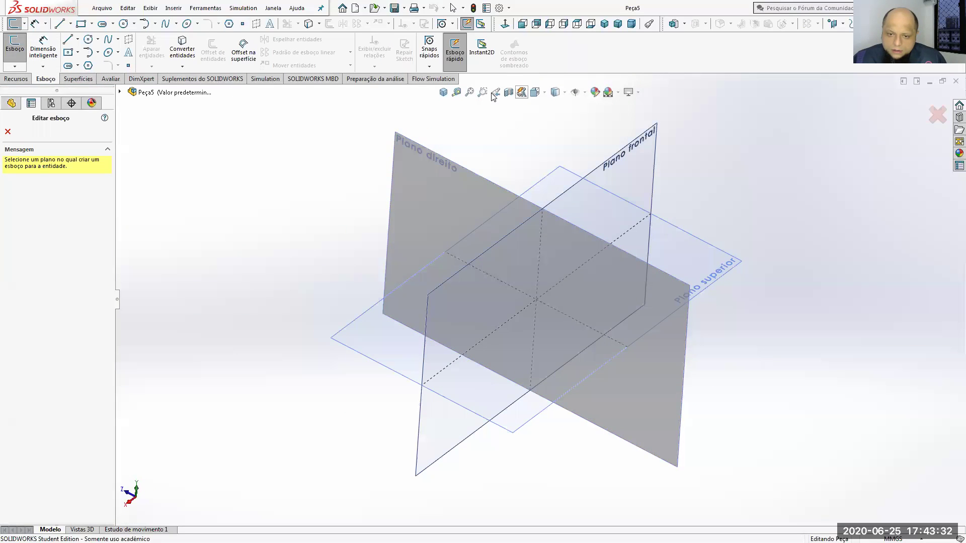
click(446, 95)
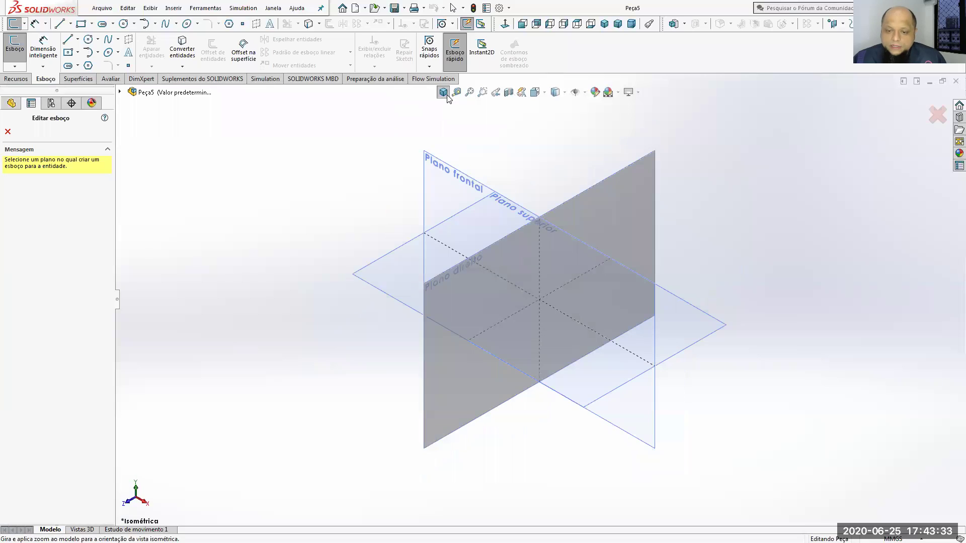
click(690, 322)
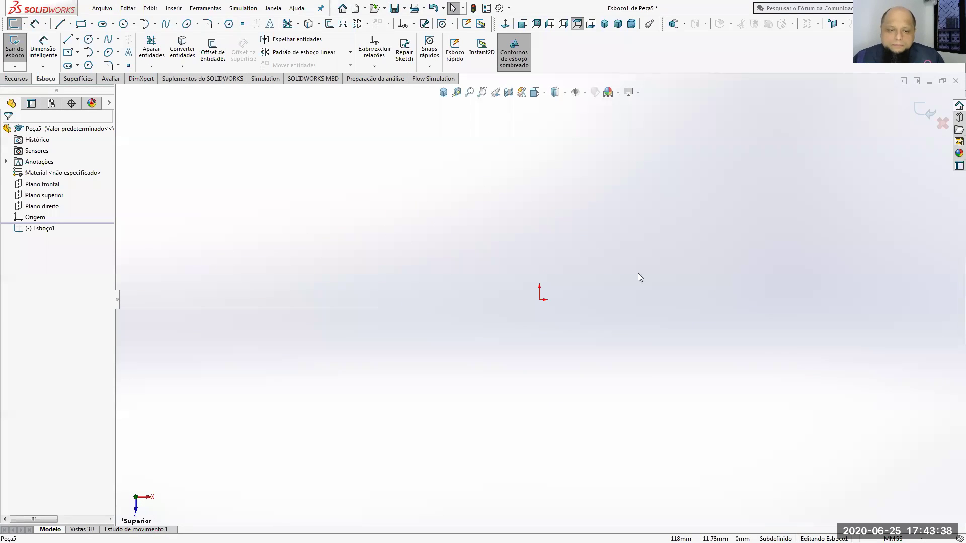
Step: Sketch a circle about 115 mm in diameter centred on the origin
click(88, 40)
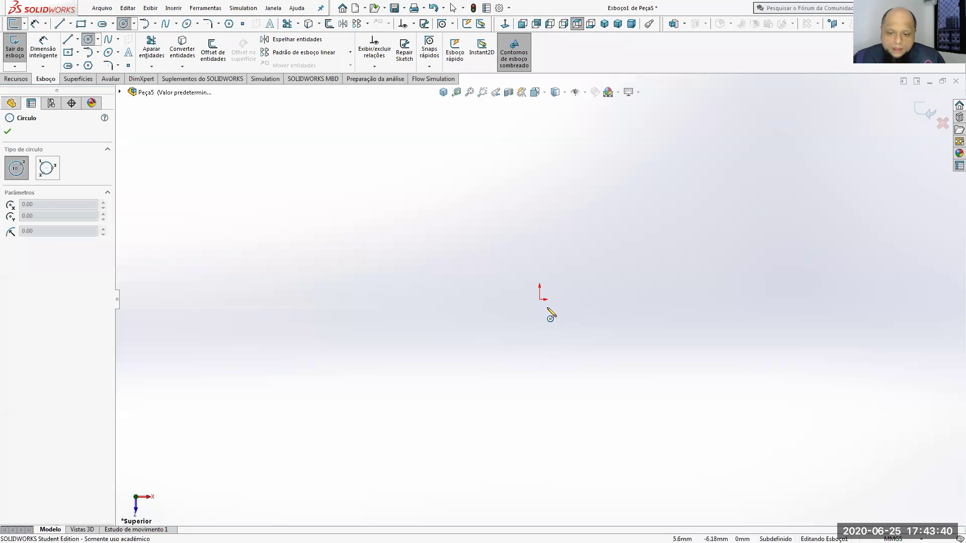
click(540, 299)
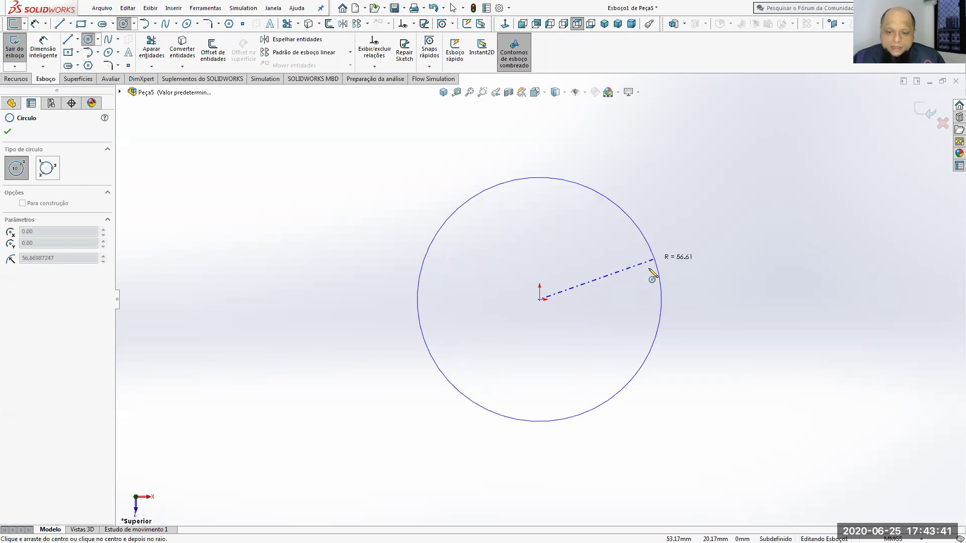
click(663, 299)
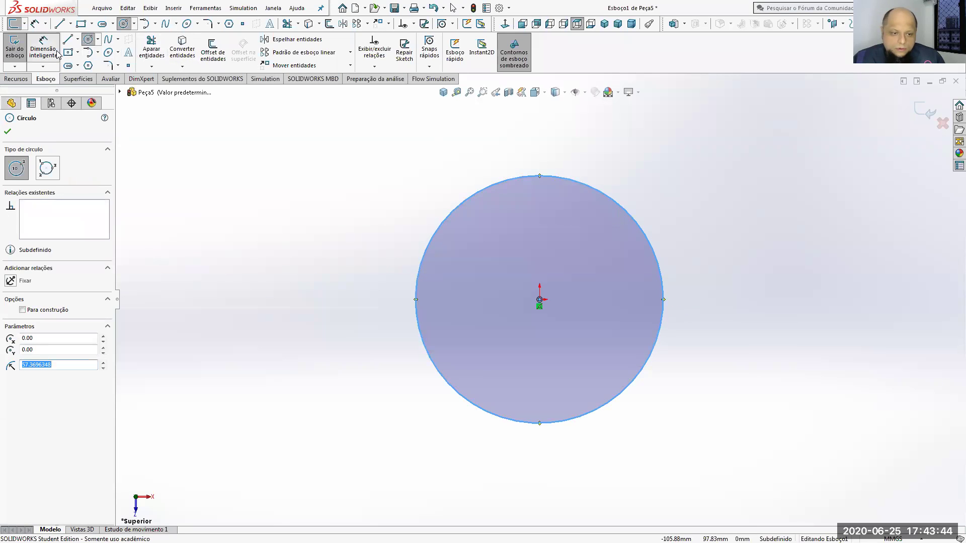
Step: Dimension the circle's diameter to 100 mm
click(57, 54)
click(638, 224)
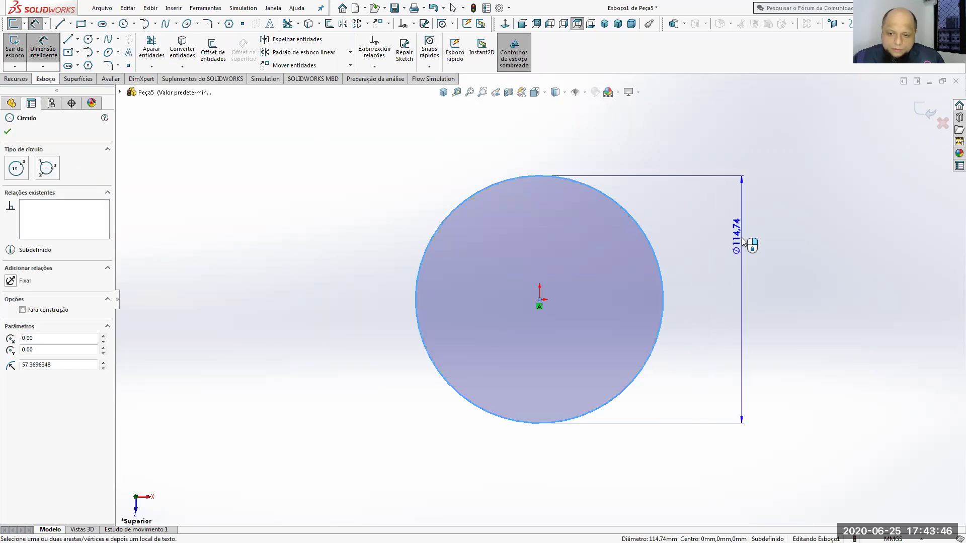
click(743, 243)
text(100)
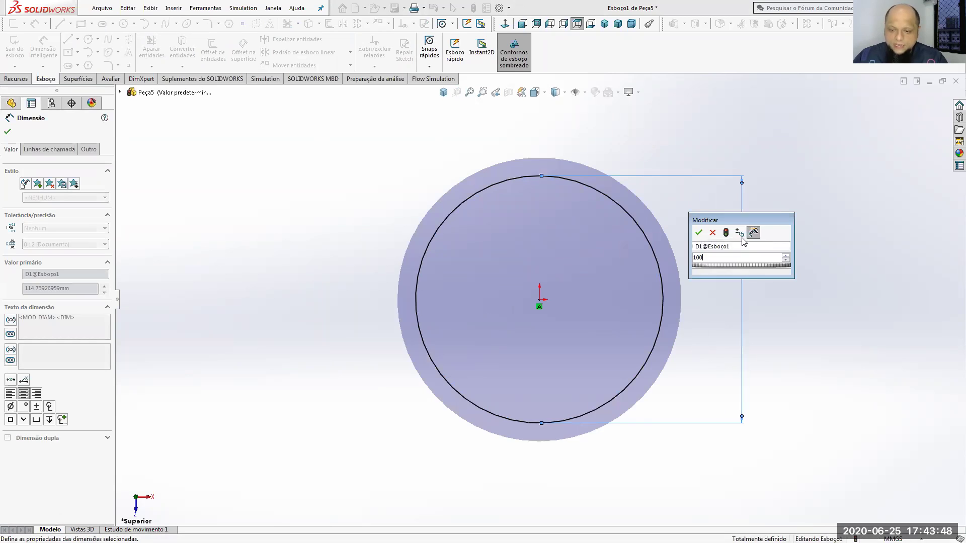
key(Return)
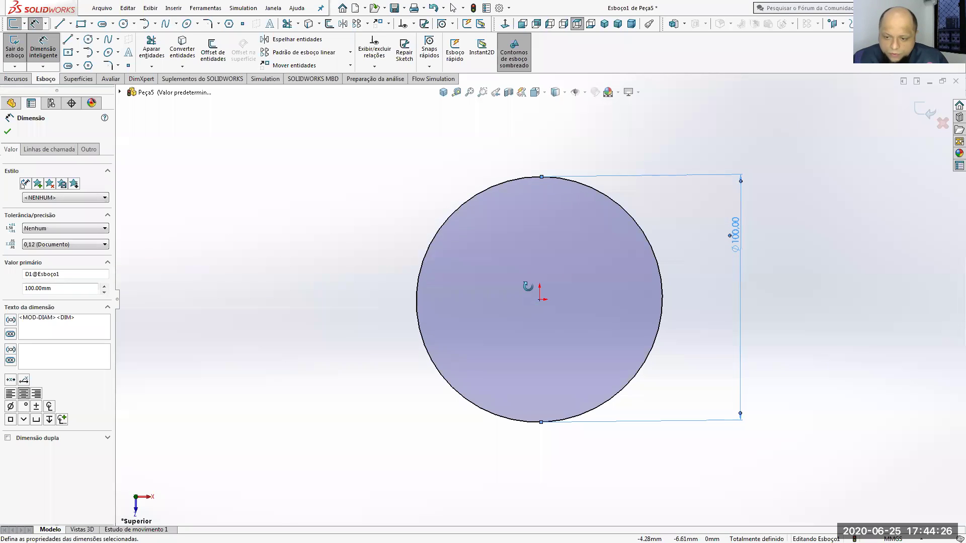
Step: Extrude the circle upward as a blind boss with a depth of 30 mm
middle_drag(525, 284, 453, 211)
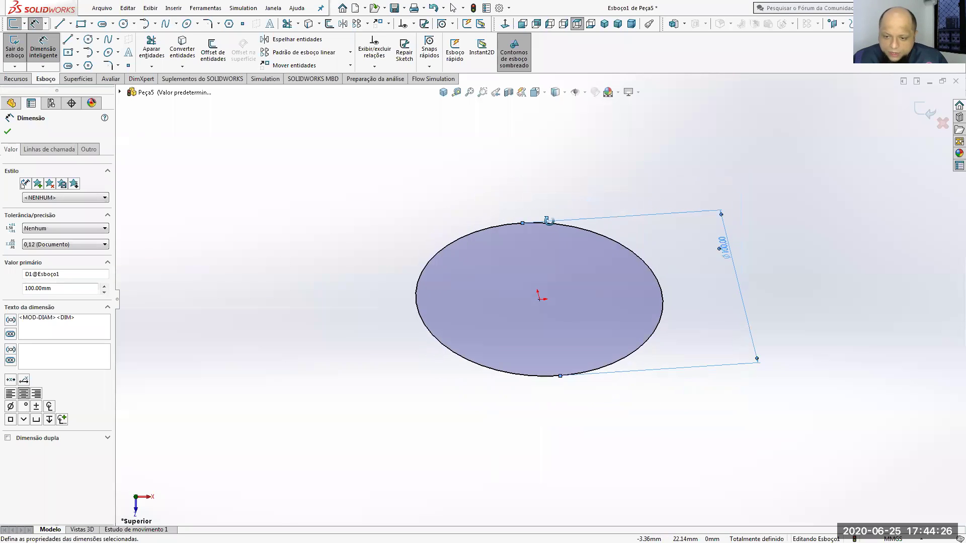
click(17, 79)
click(22, 49)
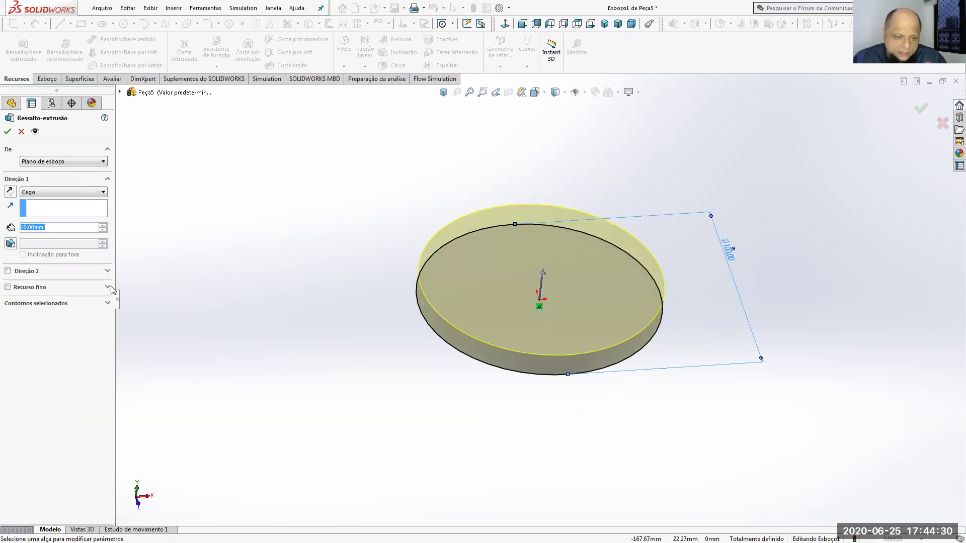
drag(45, 228, 30, 228)
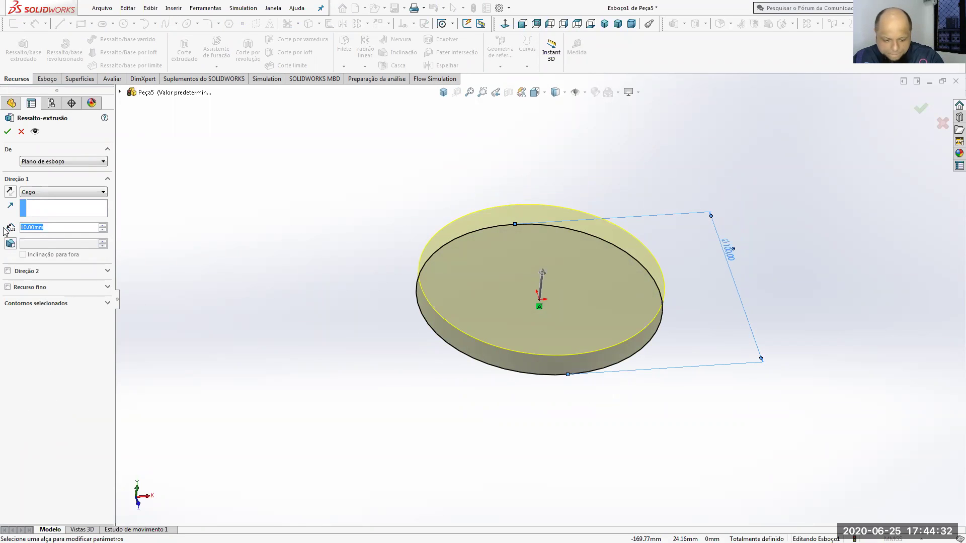
text(40)
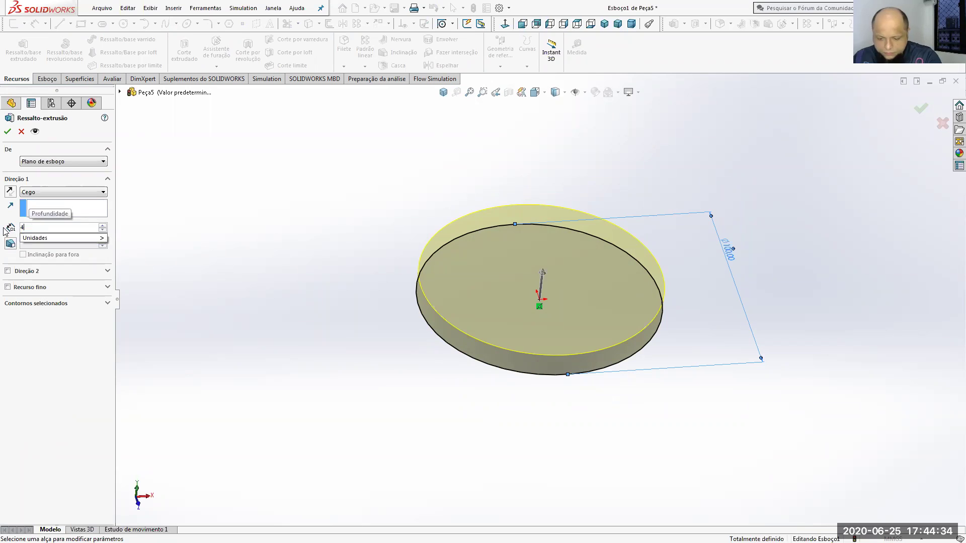
key(Return)
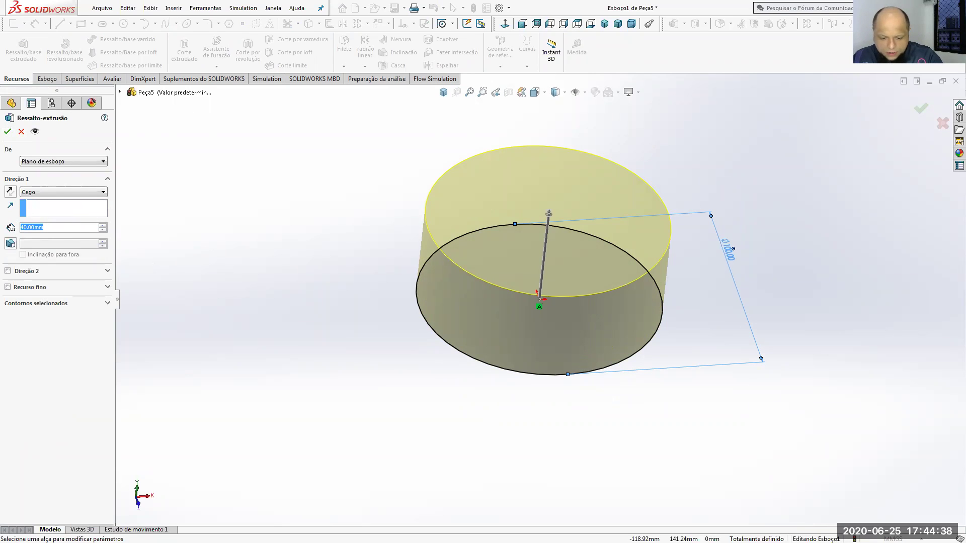
text(30)
key(Return)
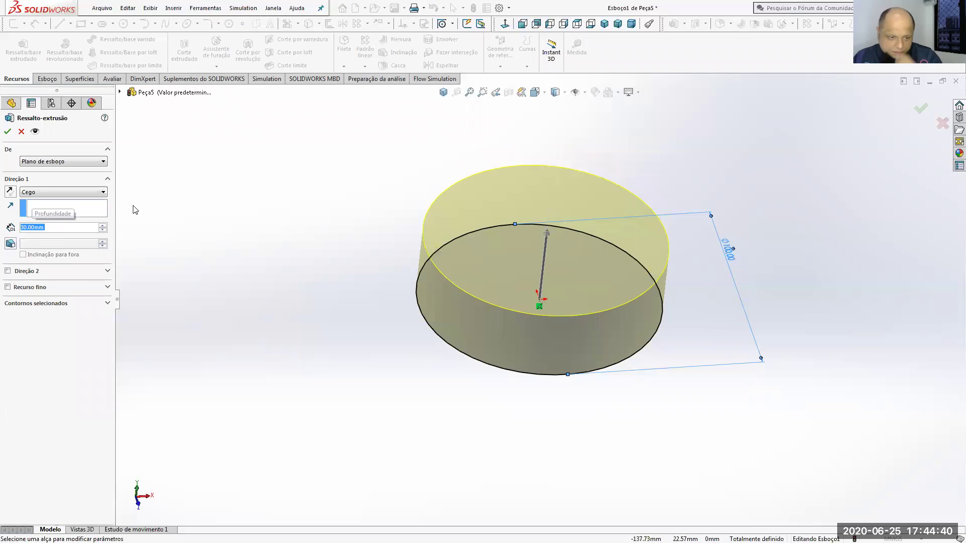
click(7, 131)
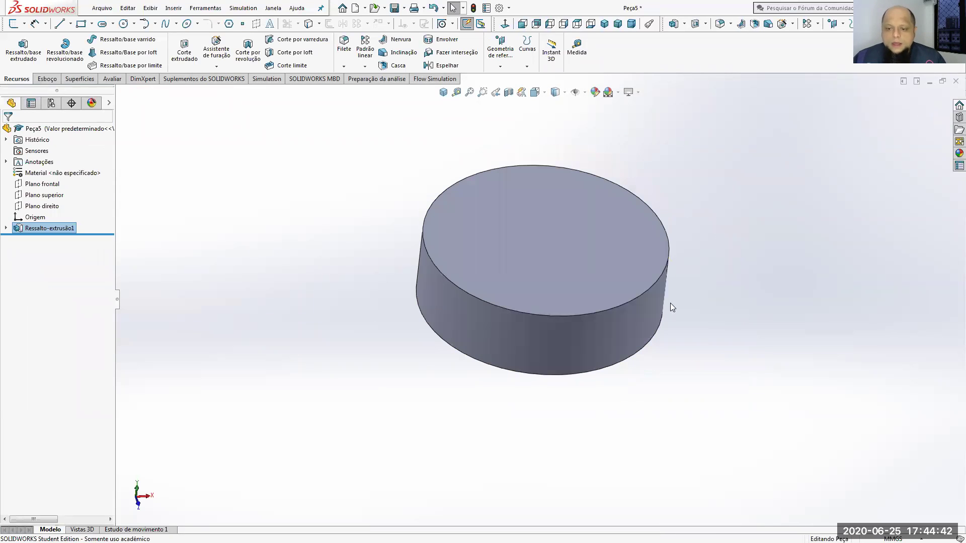
middle_drag(650, 241, 657, 271)
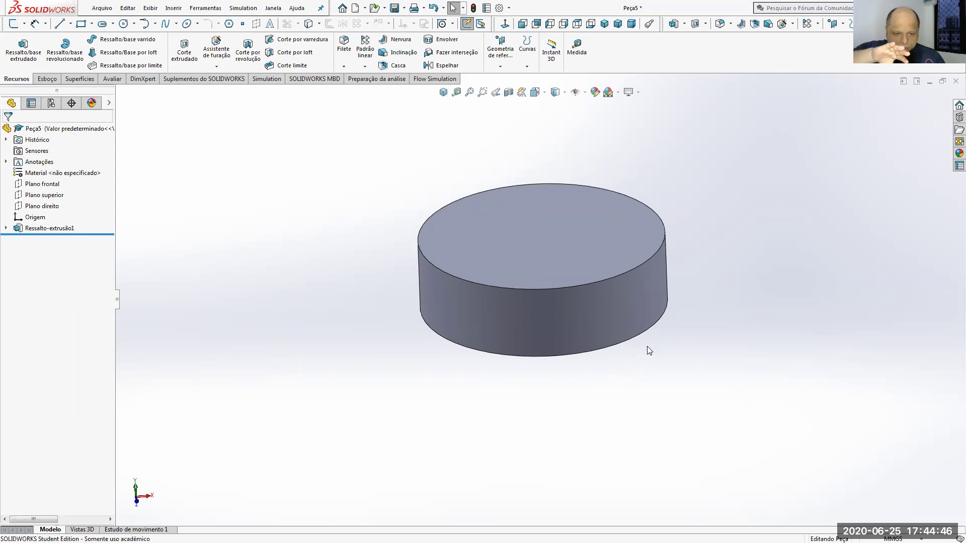
middle_drag(663, 280, 627, 309)
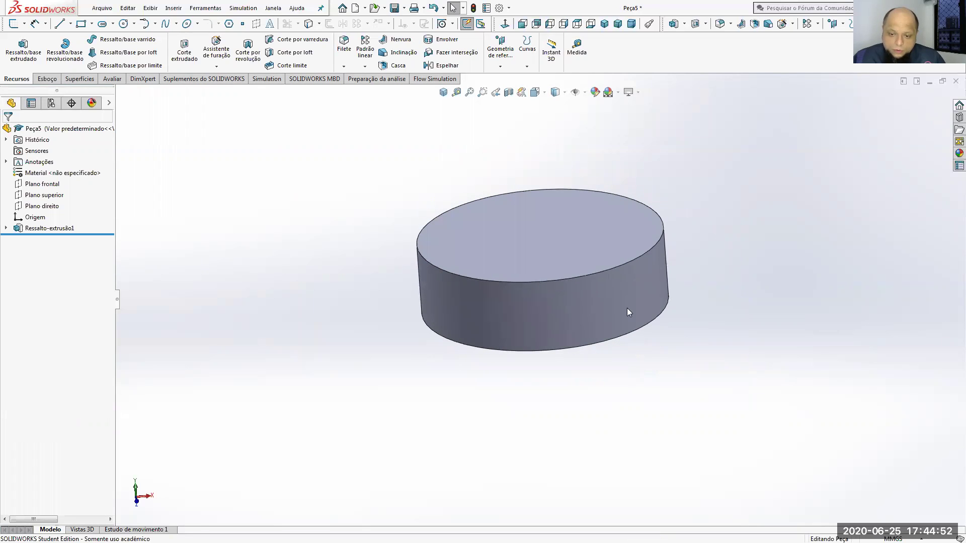
click(46, 79)
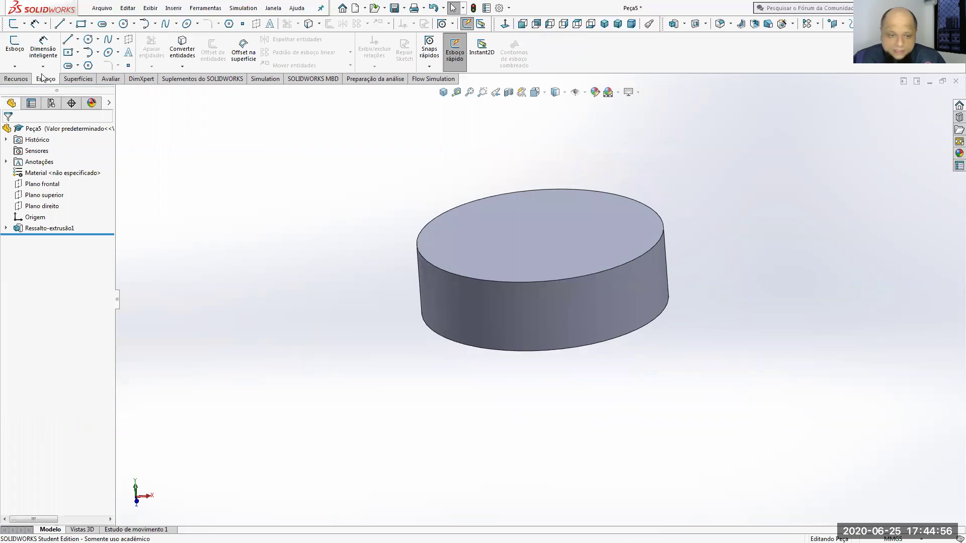
click(16, 78)
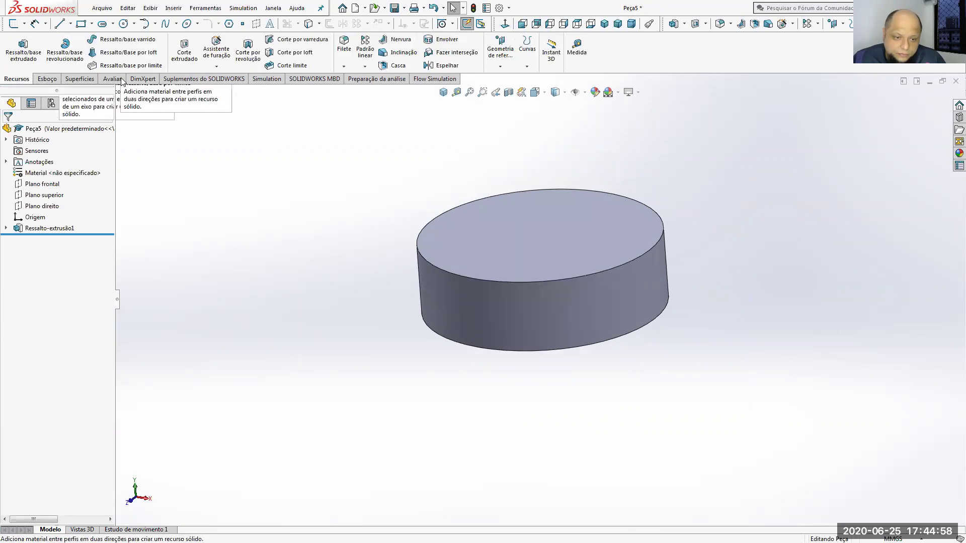
Step: Start a sketch on Plano frontal and orient the view normal to it
click(38, 184)
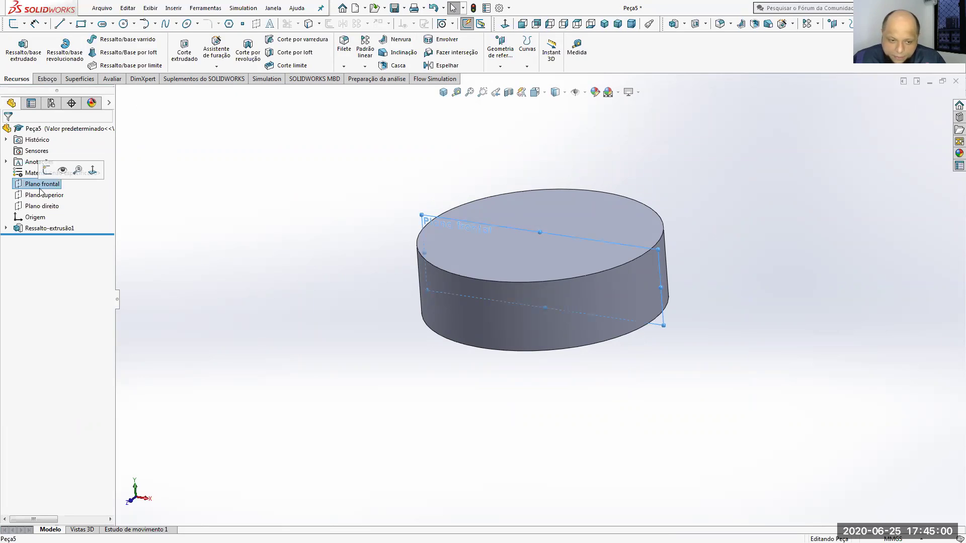
click(42, 197)
click(44, 207)
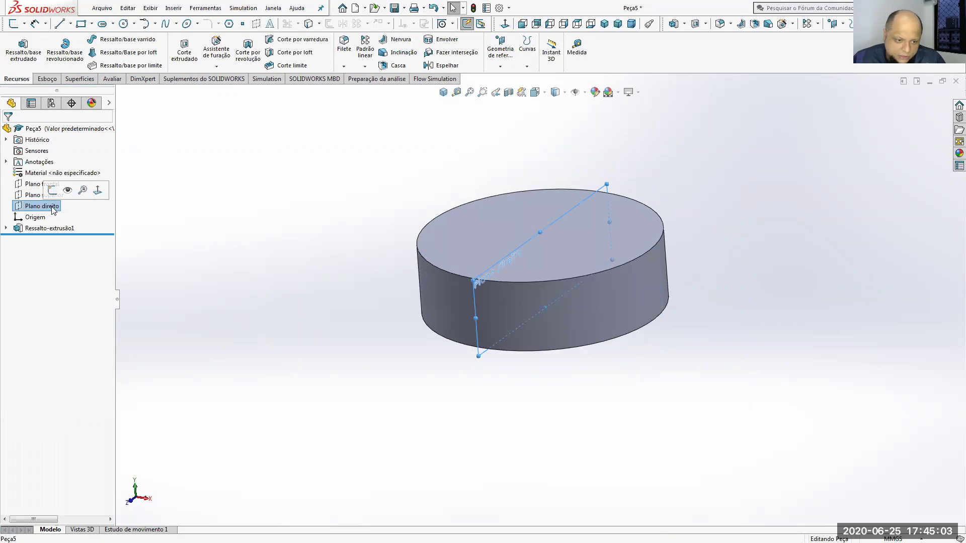
click(33, 185)
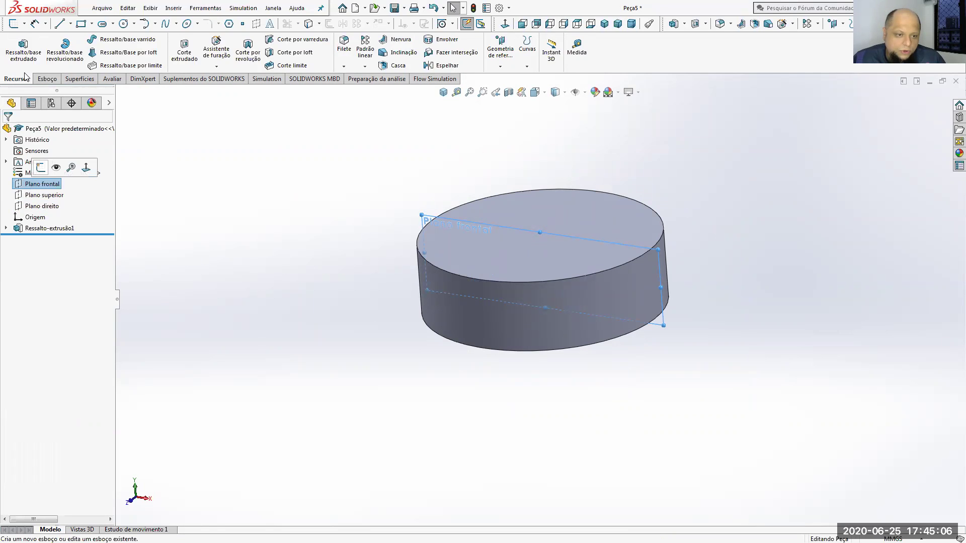
click(47, 79)
click(16, 49)
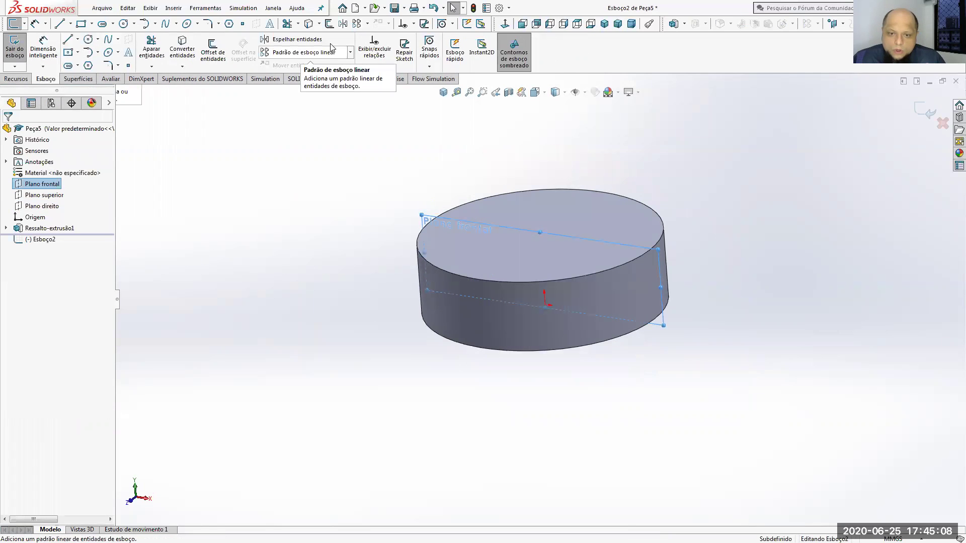
click(505, 23)
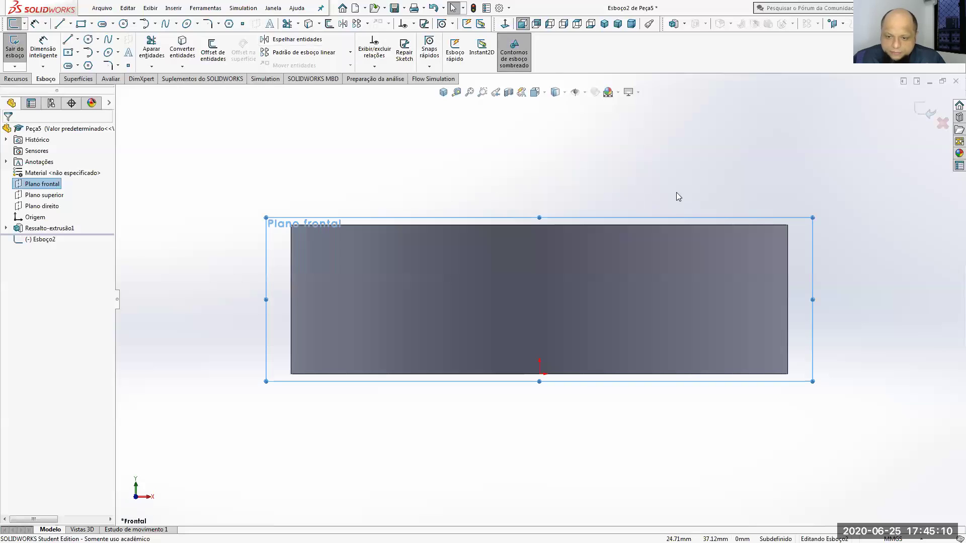
Step: Sketch a straight slot centred on the cylinder's top edge, about 19 mm between arc centres and about 6.6 mm wide, right of the origin
click(77, 65)
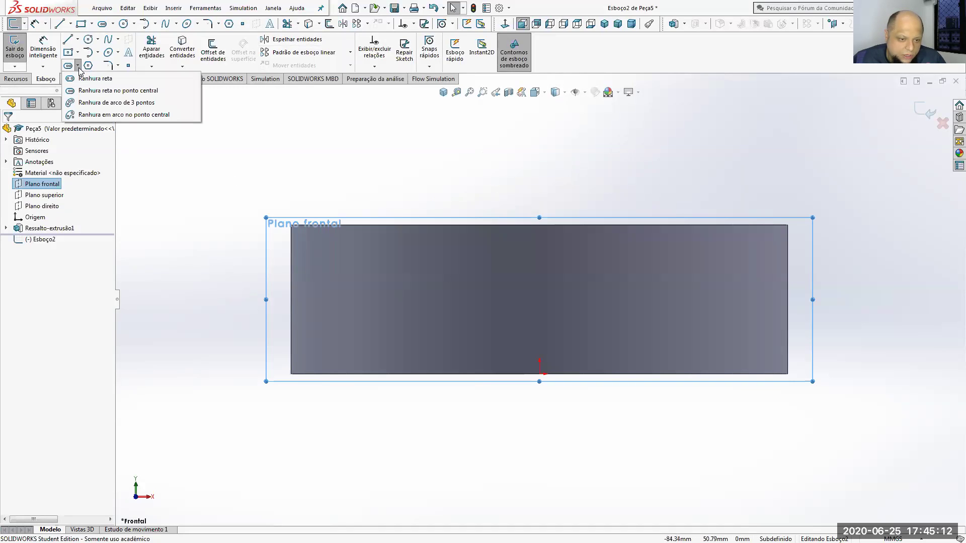
click(94, 83)
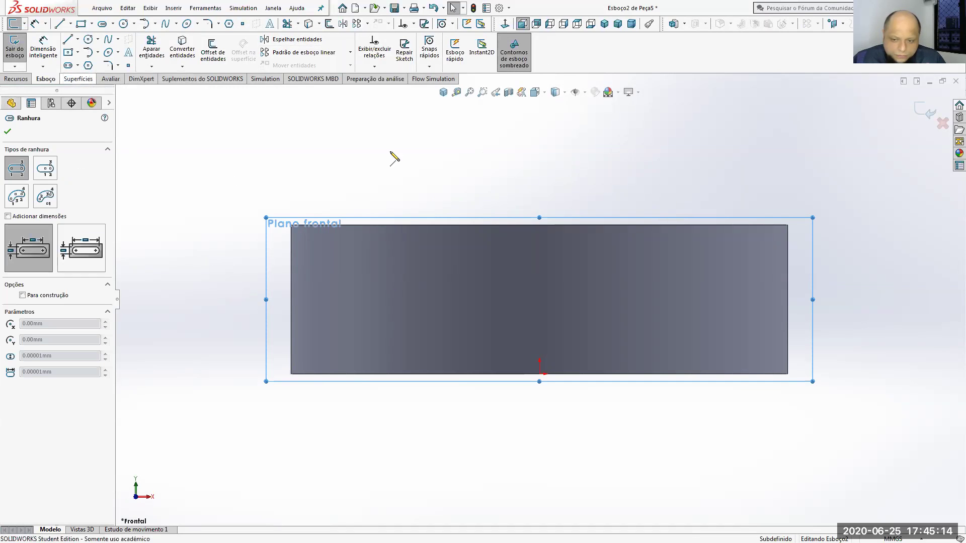
click(619, 224)
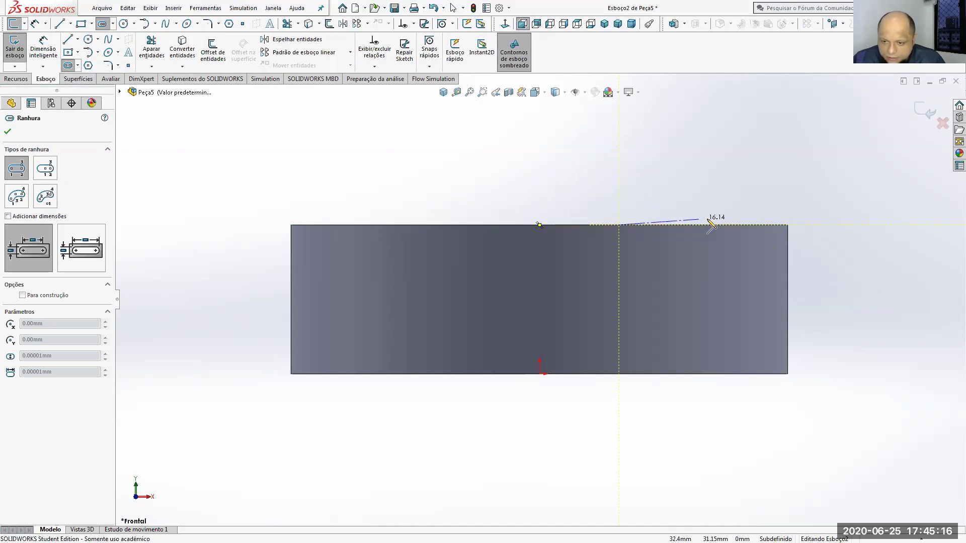
click(713, 224)
click(718, 210)
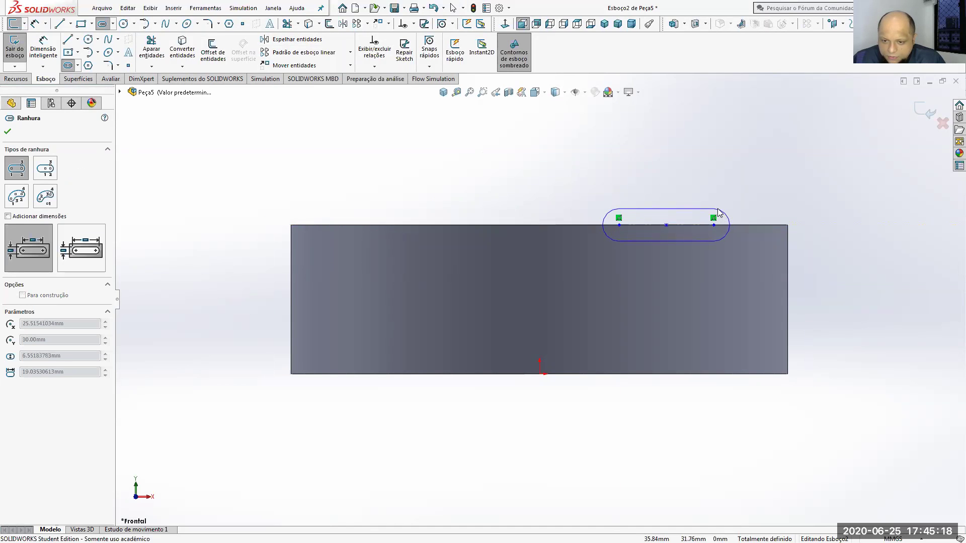
click(719, 209)
scroll(728, 205, up, 2)
mouse_move(729, 205)
middle_down()
mouse_move(793, 213)
mouse_move(734, 201)
mouse_move(683, 243)
middle_up()
scroll(683, 245, down, 3)
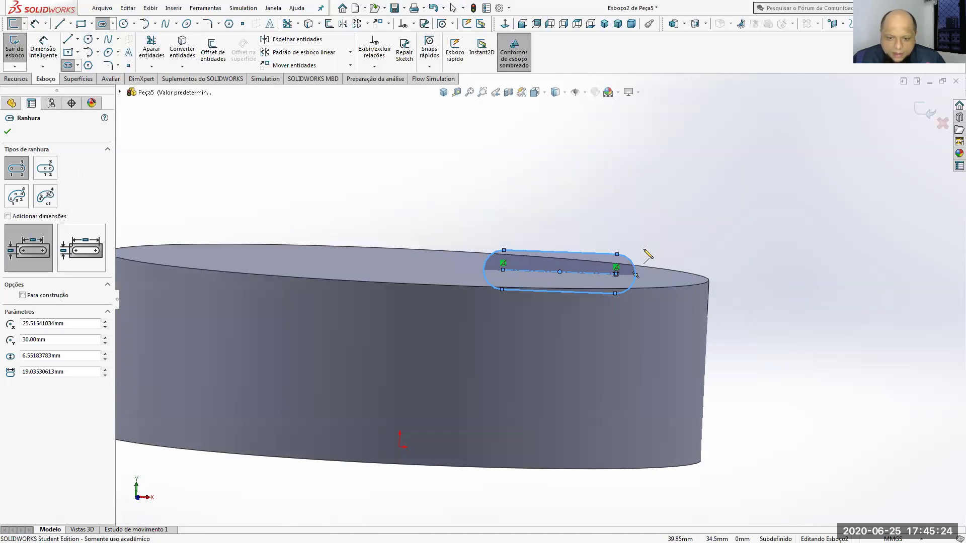
click(504, 26)
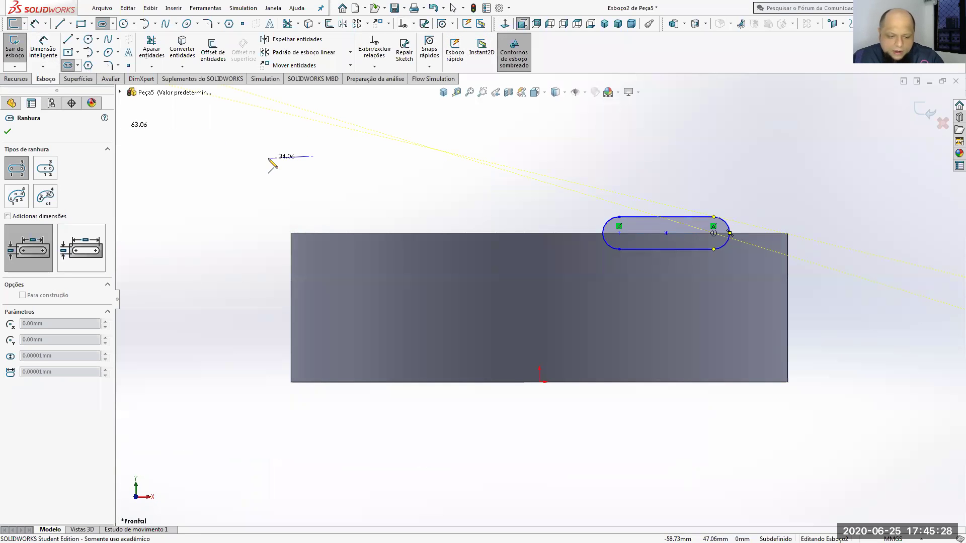
key(Escape)
scroll(666, 241, down, 3)
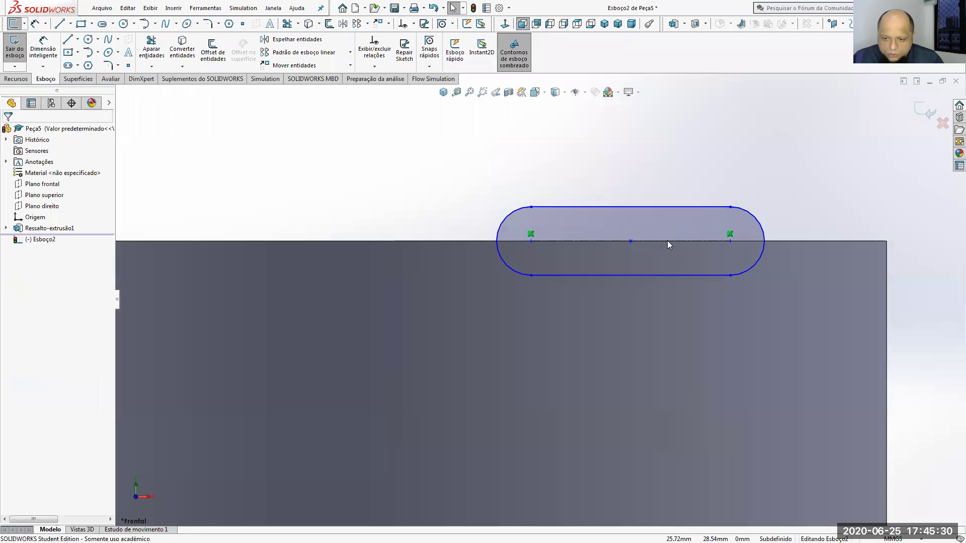
Step: Draw a horizontal line across the slot along the cylinder's top edge, joining the outermost points of its end arcs
click(667, 241)
click(357, 178)
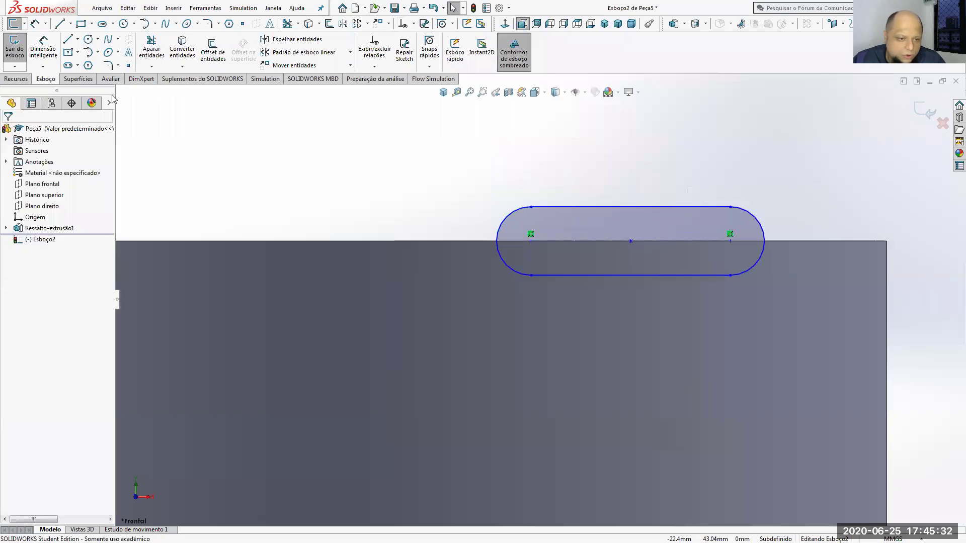
click(67, 39)
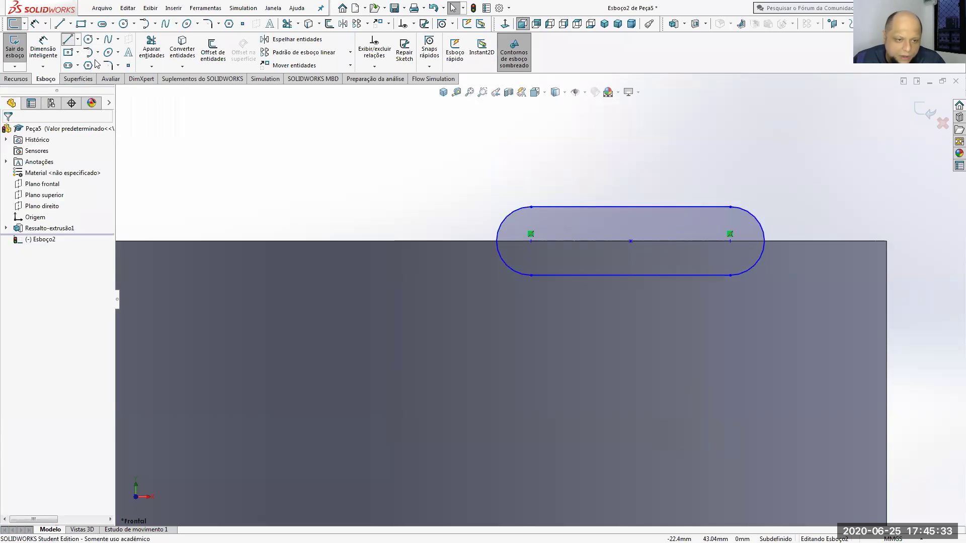
click(496, 241)
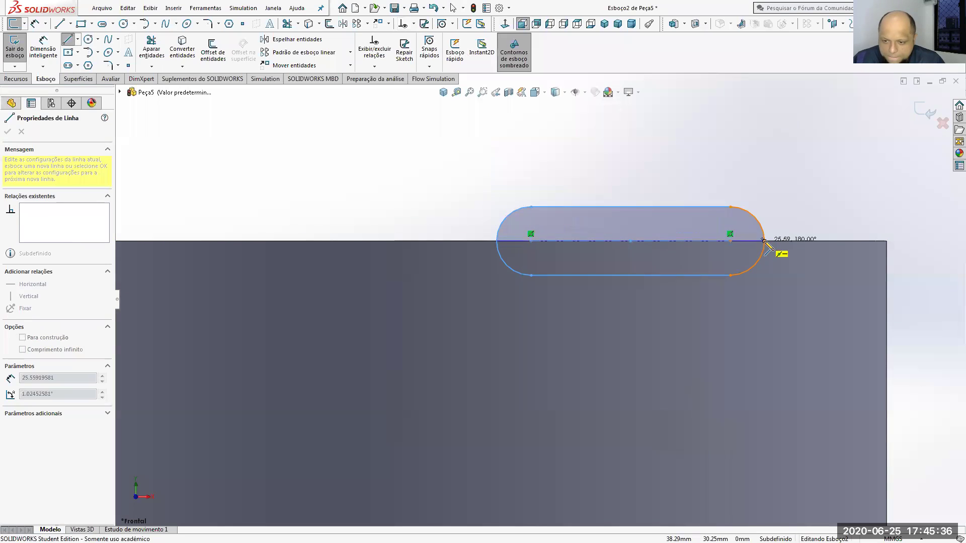
click(764, 241)
Step: Trim away the slot's lower half below the horizontal line, accepting the loss of the slot entity and its midpoint or equal-length relation
click(151, 49)
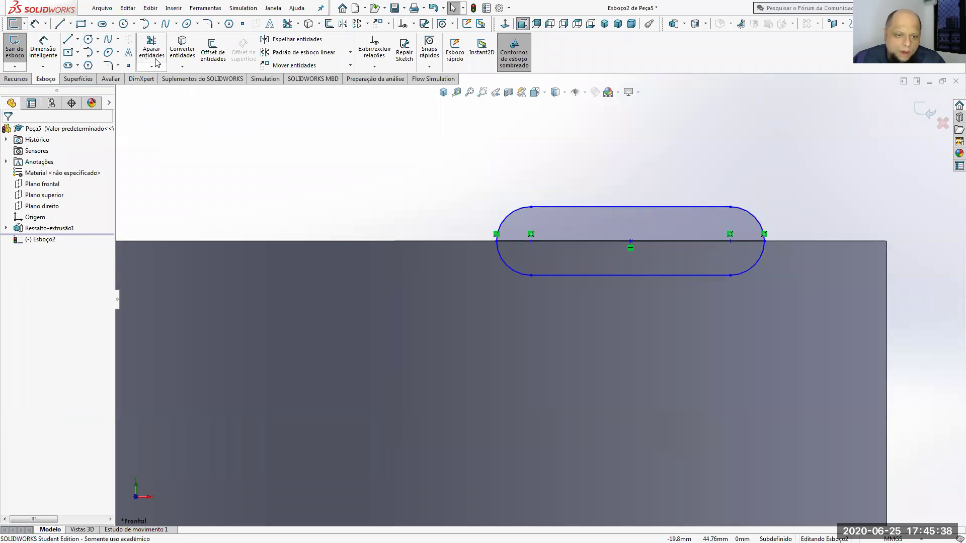
click(501, 259)
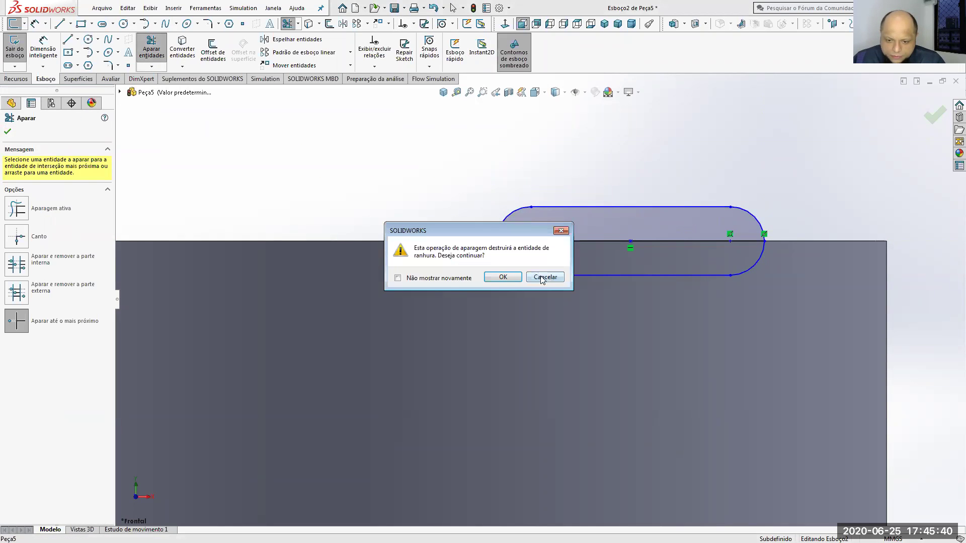
click(522, 280)
click(518, 285)
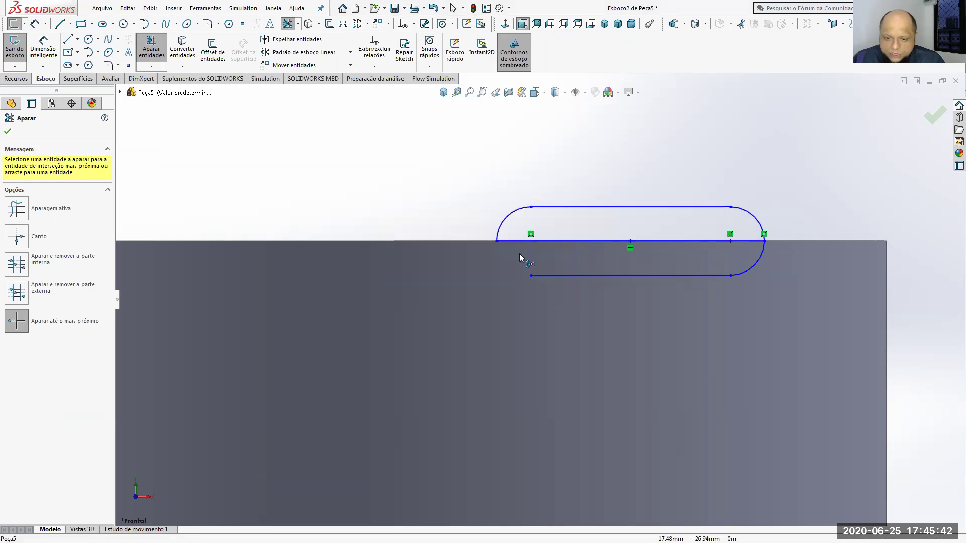
click(759, 256)
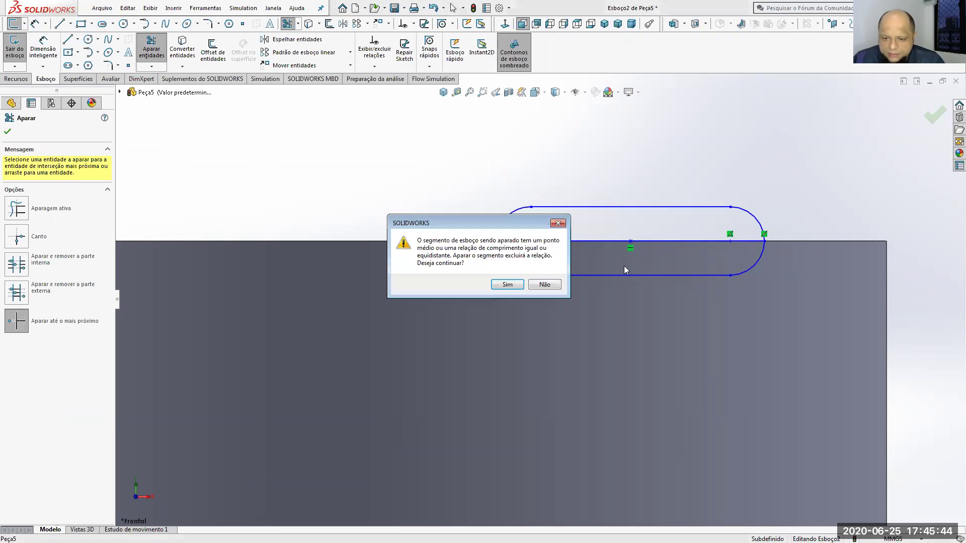
click(503, 284)
click(556, 274)
middle_drag(416, 236, 424, 173)
mouse_move(455, 231)
middle_down()
mouse_move(497, 216)
mouse_move(508, 232)
mouse_move(498, 229)
middle_up()
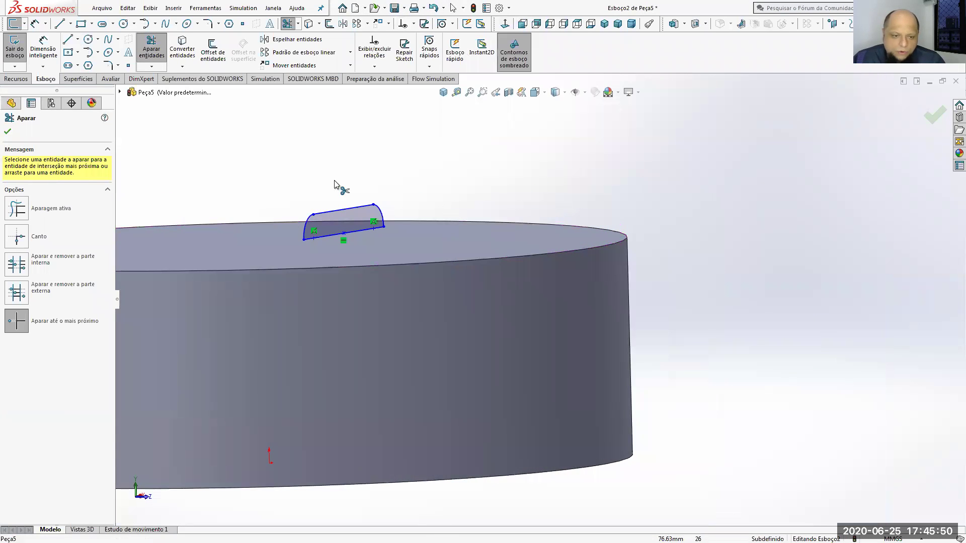
click(8, 132)
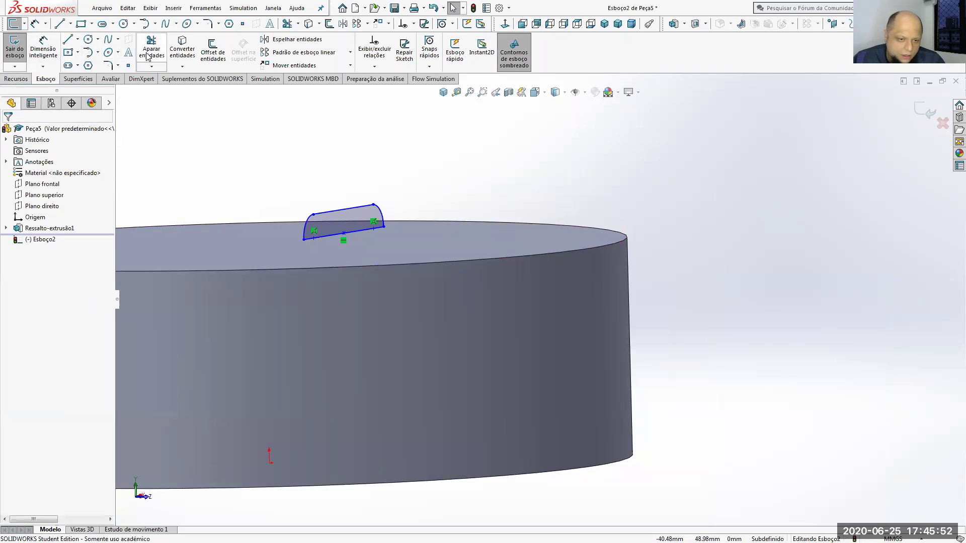
Step: Revolve the half-slot profile 90° about the slot's centreline with the direction reversed
click(20, 80)
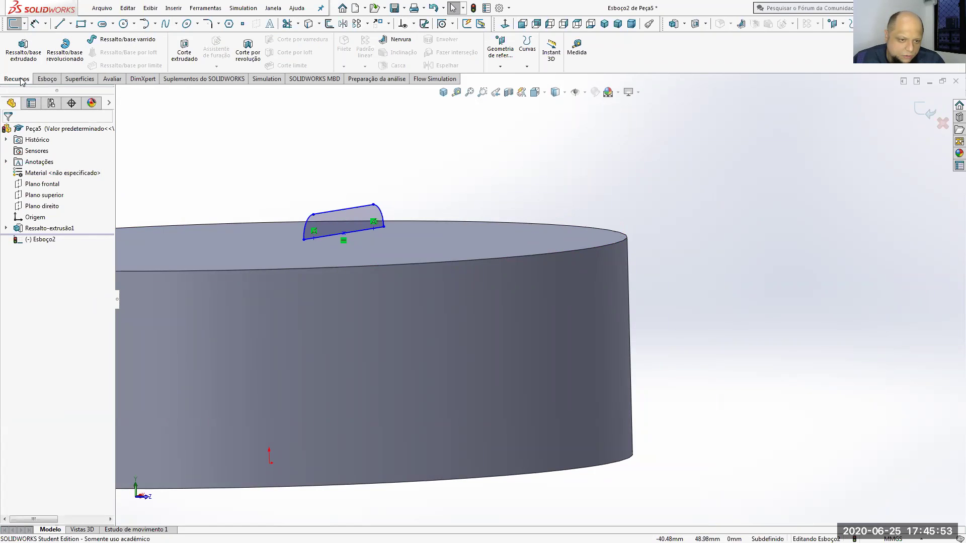
click(76, 55)
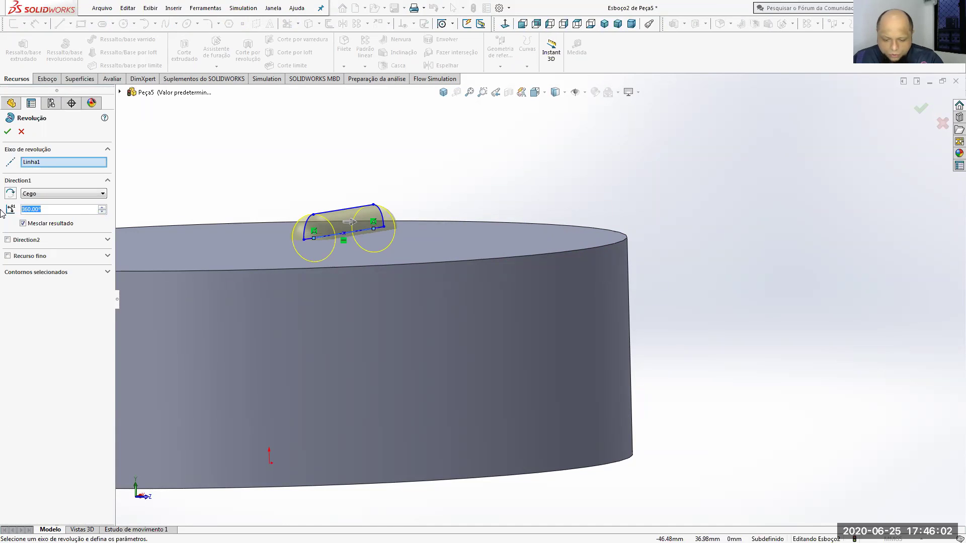
text(90)
key(Return)
middle_drag(341, 196, 371, 187)
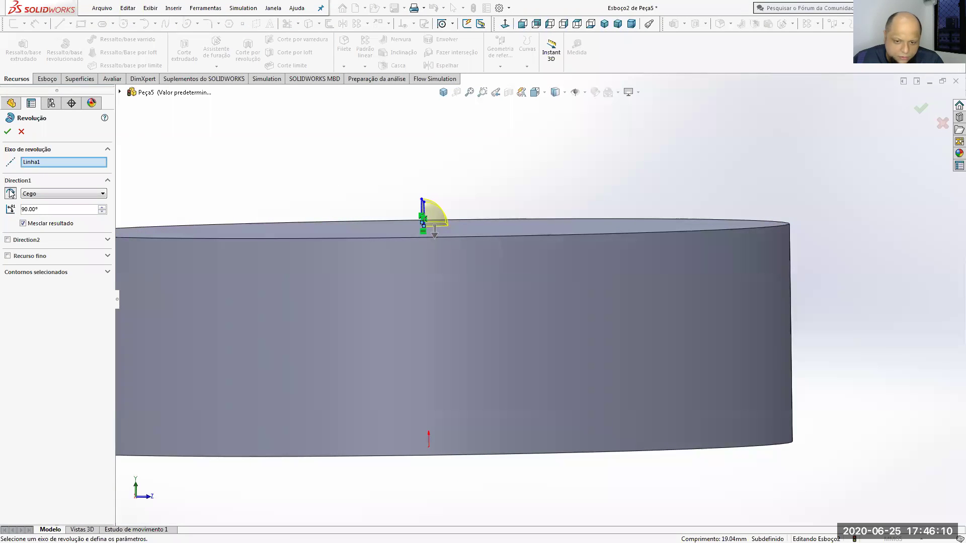
click(8, 132)
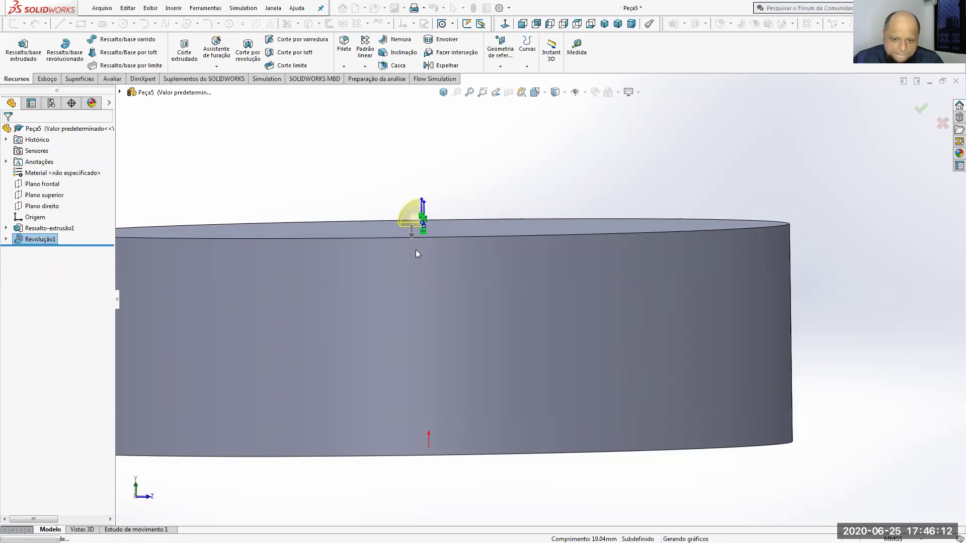
Step: Reopen the revolve feature's half-slot sketch for editing and view it normal to its plane
scroll(415, 249, up, 2)
middle_drag(483, 247, 373, 322)
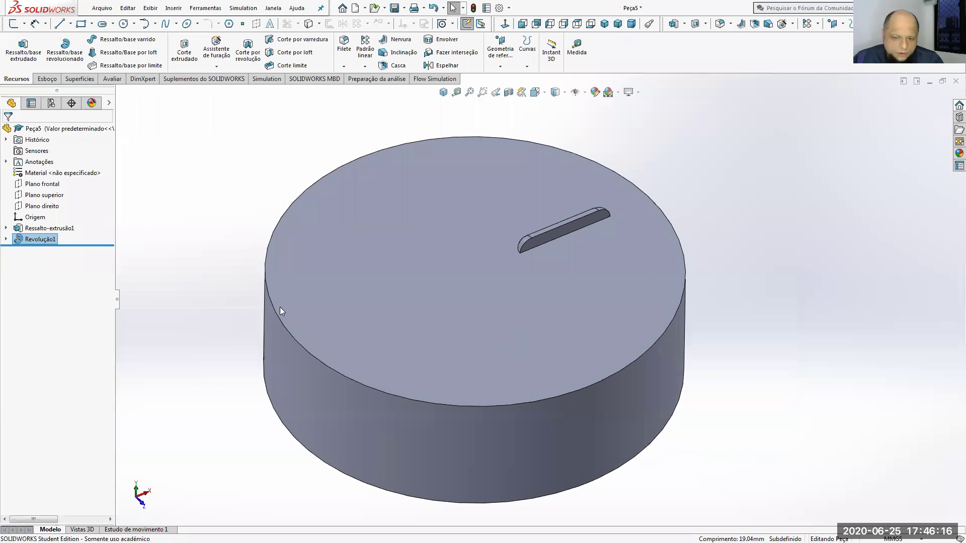
click(6, 239)
right_click(47, 250)
click(52, 216)
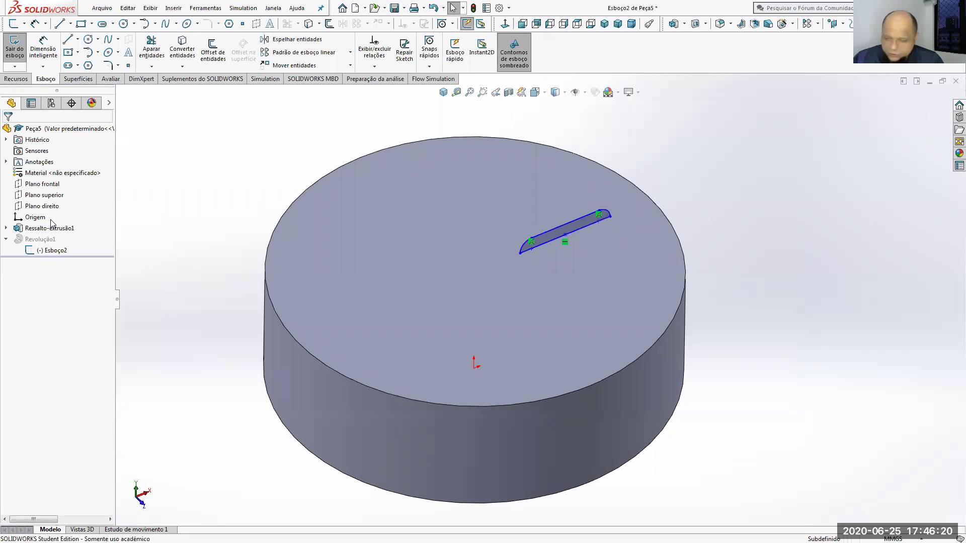
right_click(57, 252)
click(83, 236)
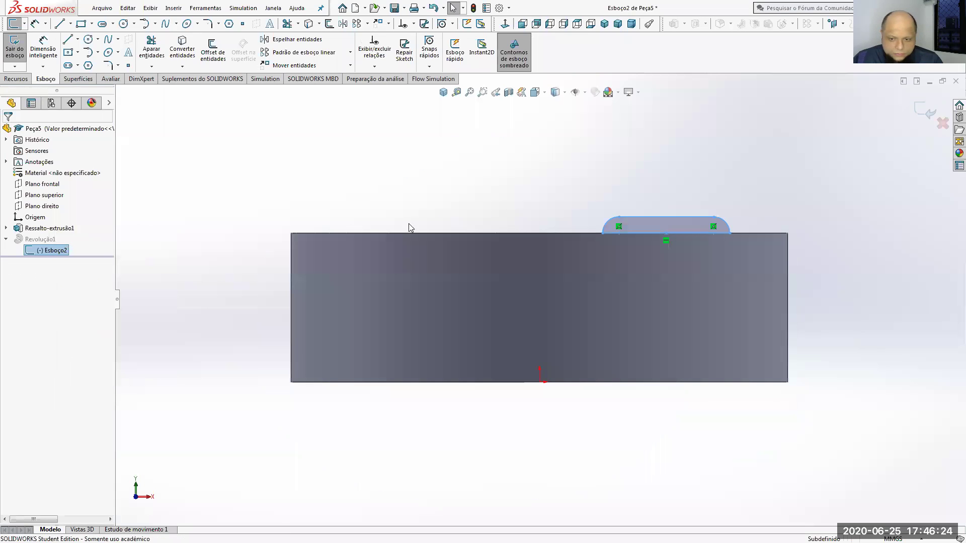
Step: Reposition the half-slot profile's base points along the cylinder's top edge, farther from the origin
click(667, 238)
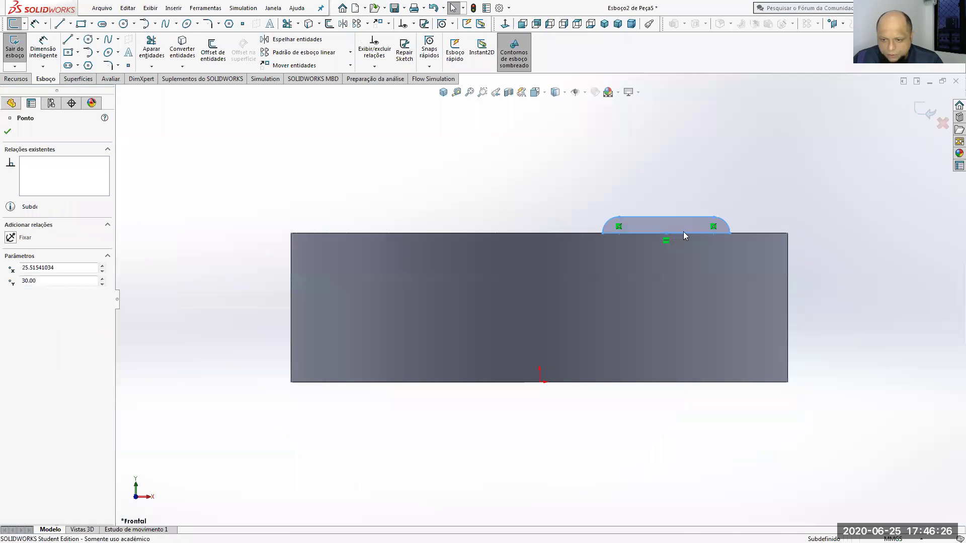
drag(719, 235, 743, 237)
drag(618, 234, 657, 236)
Step: Make the half-slot profile's base line collinear with the cylinder's top edge
scroll(683, 246, down, 3)
click(807, 201)
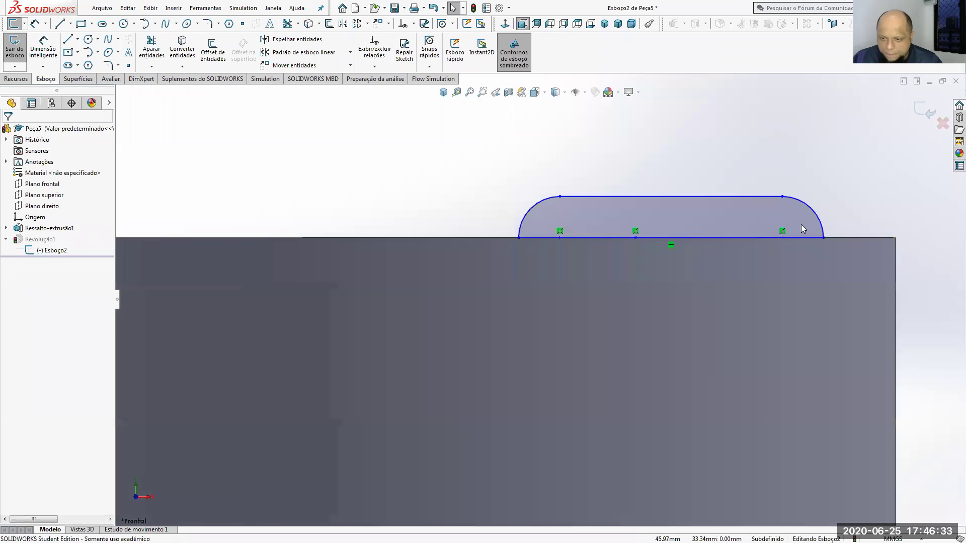
click(758, 237)
ctrl+click(499, 237)
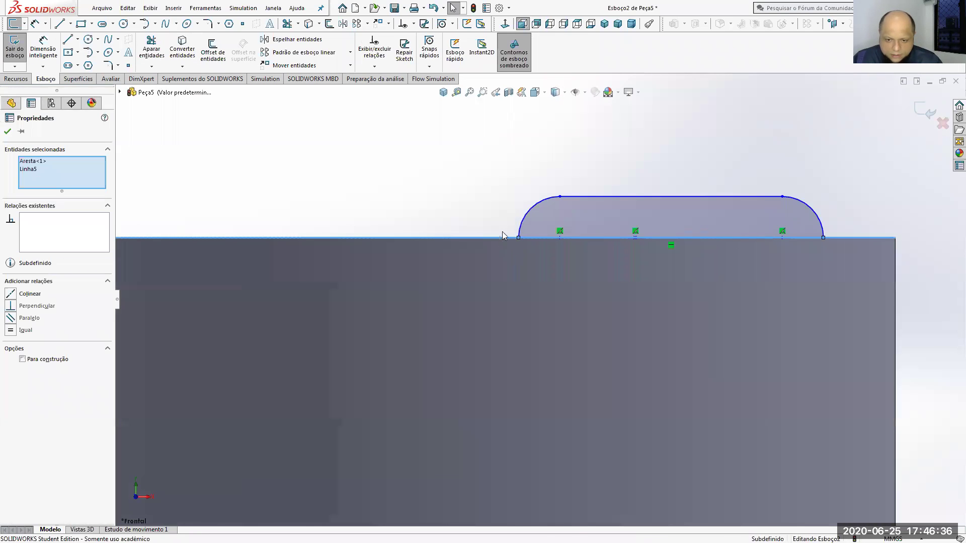
click(532, 201)
click(454, 183)
Step: Exit the half-slot sketch to rebuild the revolve, and inspect the repositioned feature on the cylinder's top face
scroll(509, 247, up, 3)
middle_drag(509, 246, 864, 156)
click(925, 112)
mouse_move(769, 199)
middle_down()
mouse_move(718, 213)
mouse_move(710, 235)
mouse_move(748, 258)
mouse_move(736, 287)
middle_up()
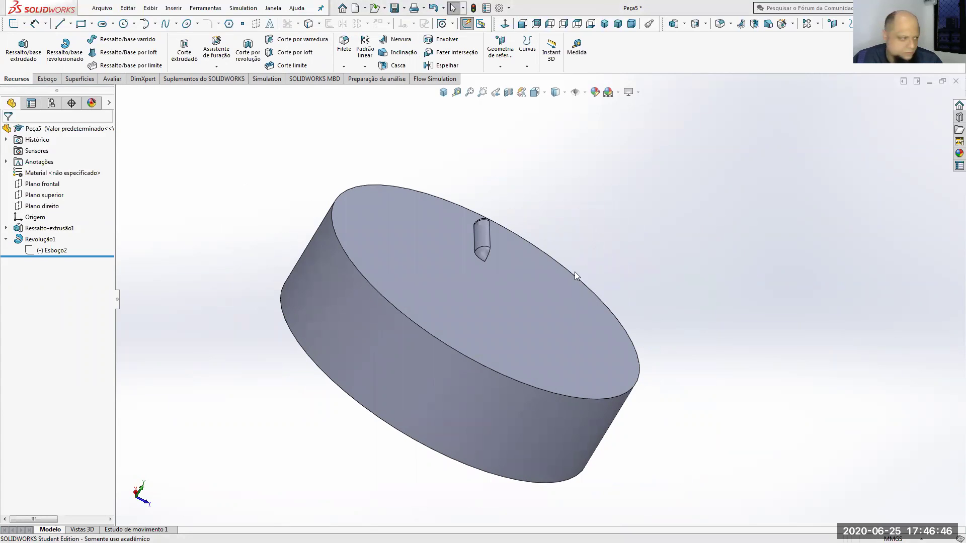
middle_drag(566, 268, 515, 271)
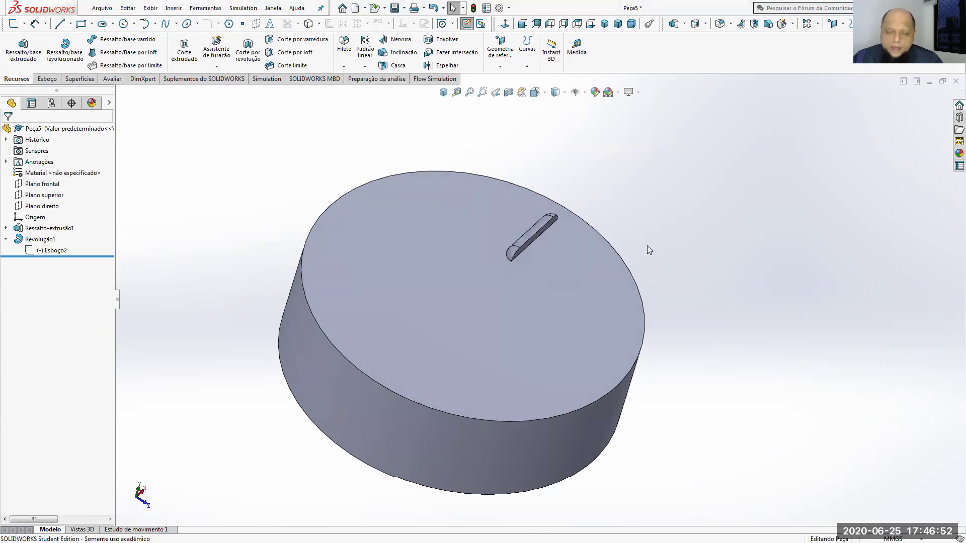
Step: Start a circular pattern with the revolved half-slot as the only feature to repeat, excluding the base extrusion
click(365, 66)
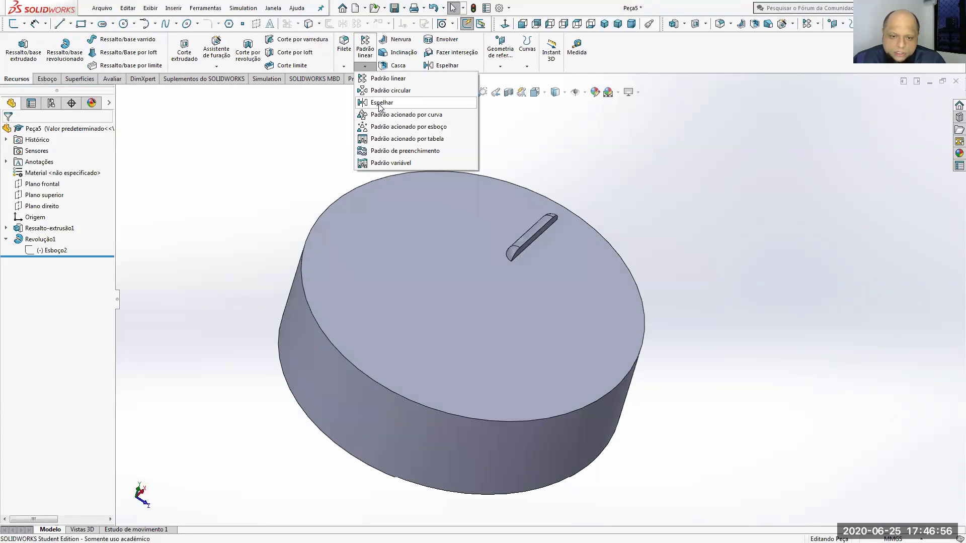
click(381, 93)
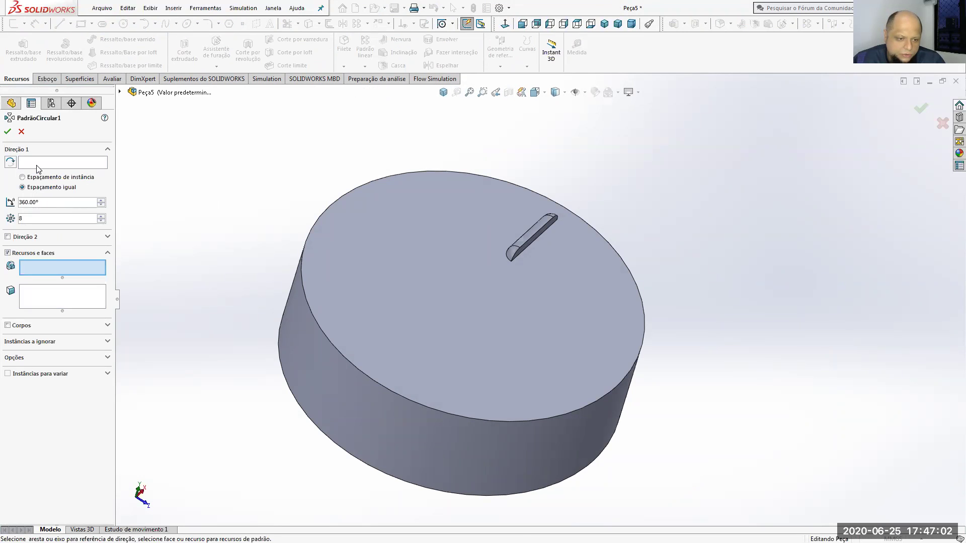
click(120, 92)
click(164, 204)
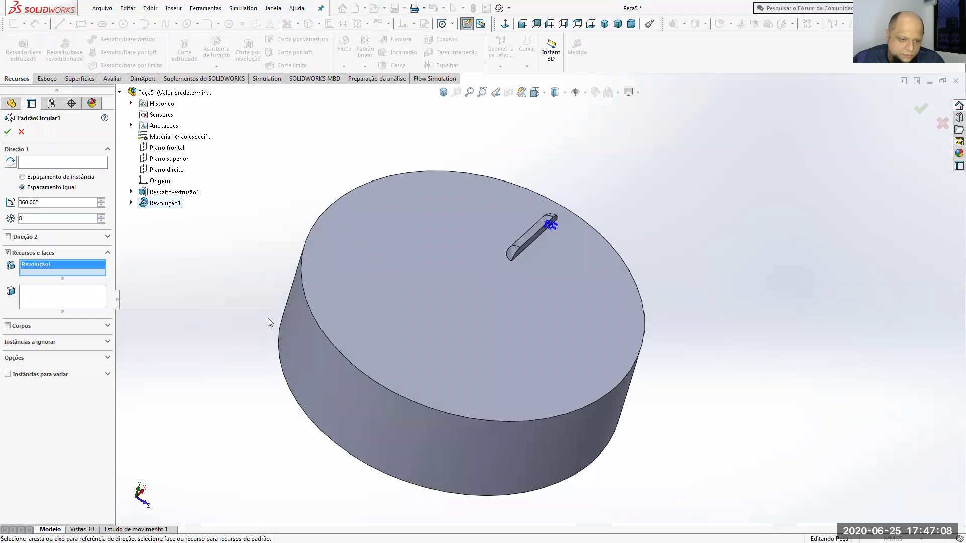
click(332, 362)
right_click(67, 271)
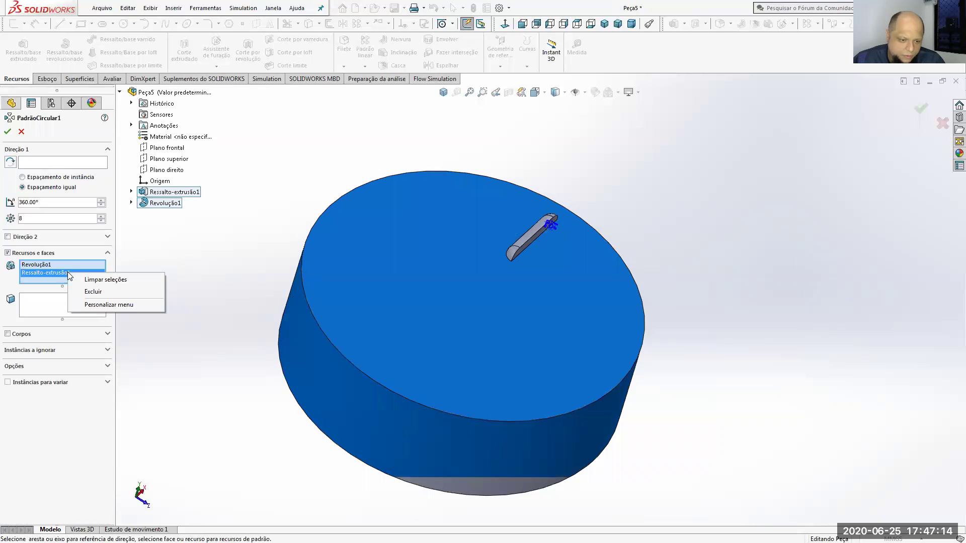
click(91, 293)
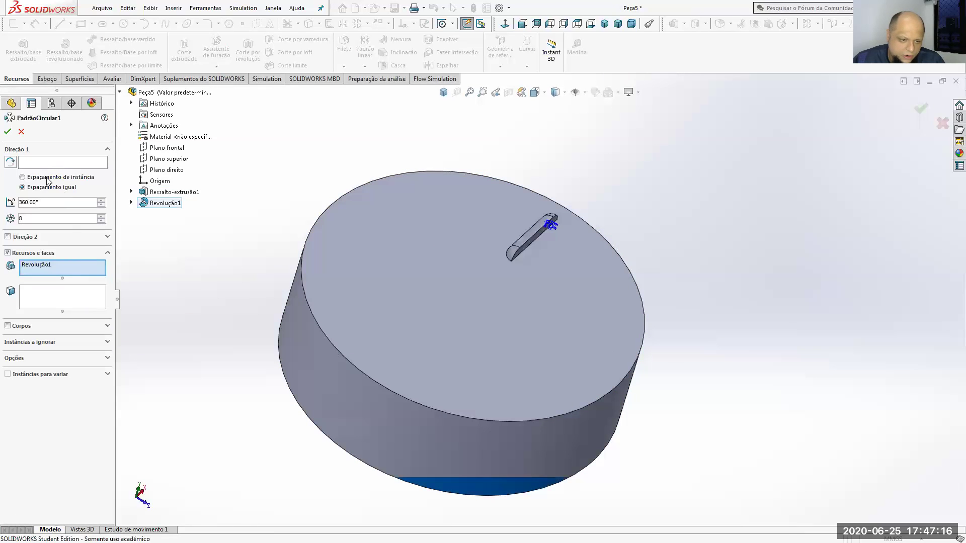
Step: Pattern the half-slot about the cylinder's side face with 12 equally spaced instances over 360°
click(30, 164)
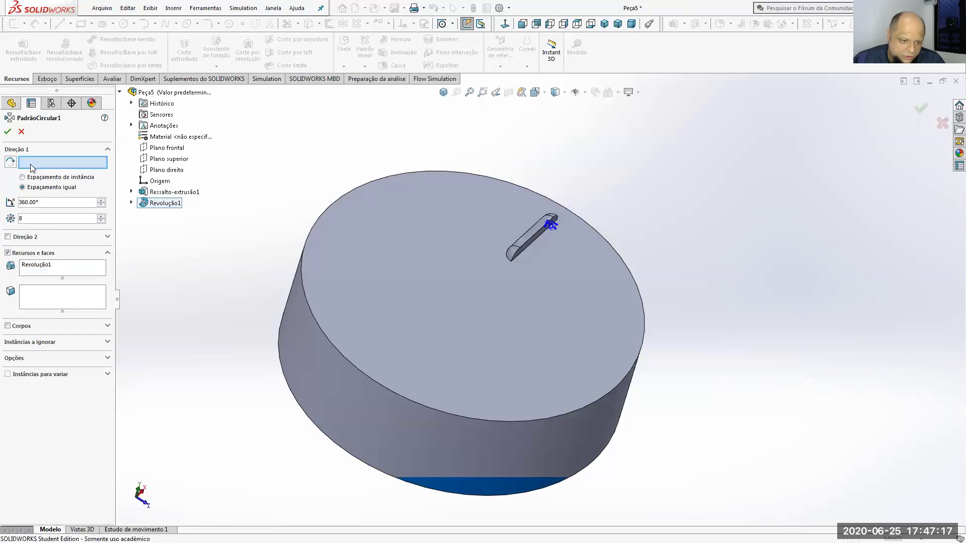
click(314, 365)
middle_drag(521, 286, 553, 297)
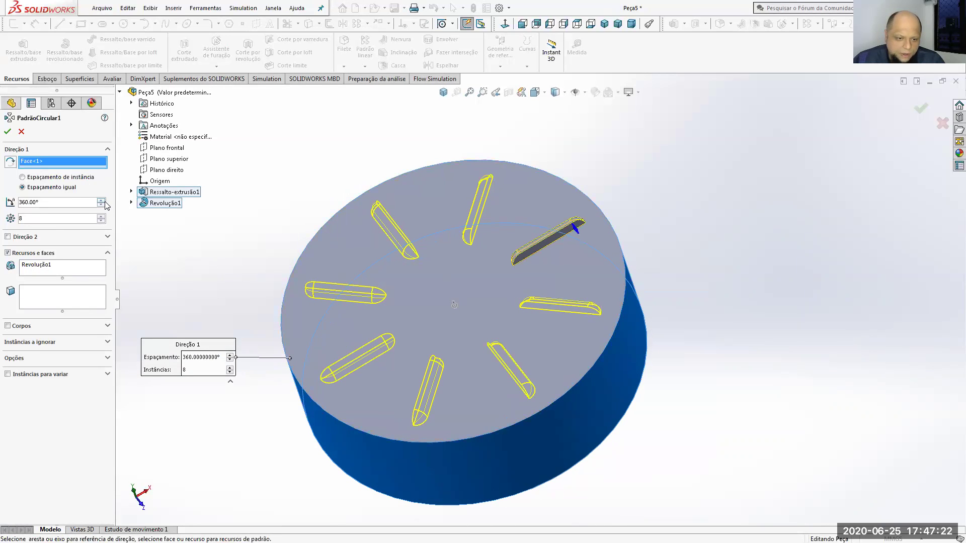
click(101, 216)
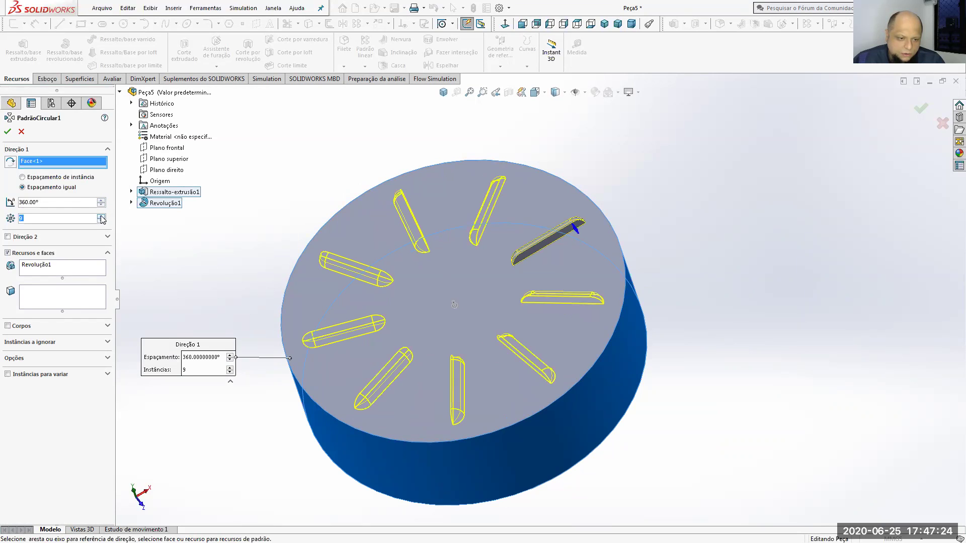
click(102, 216)
click(101, 216)
click(101, 217)
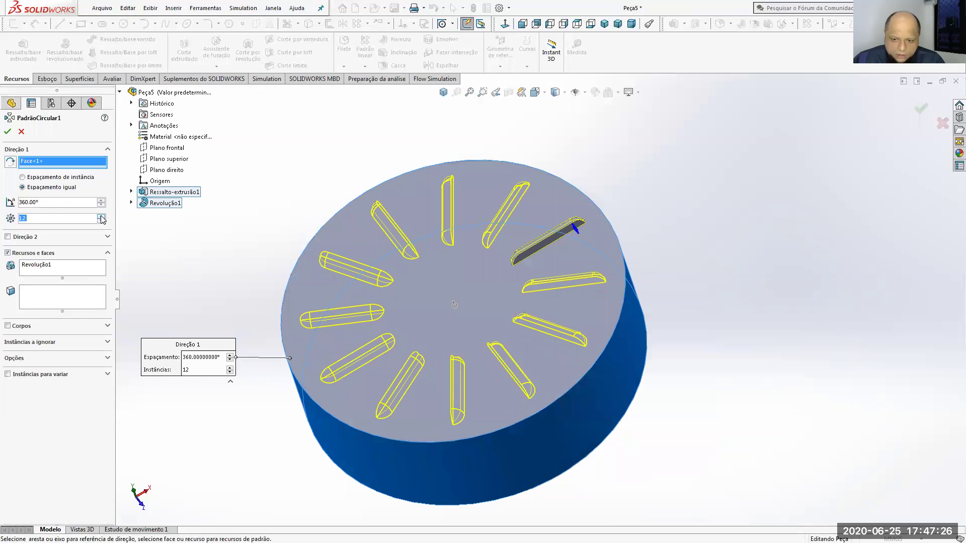
key(Return)
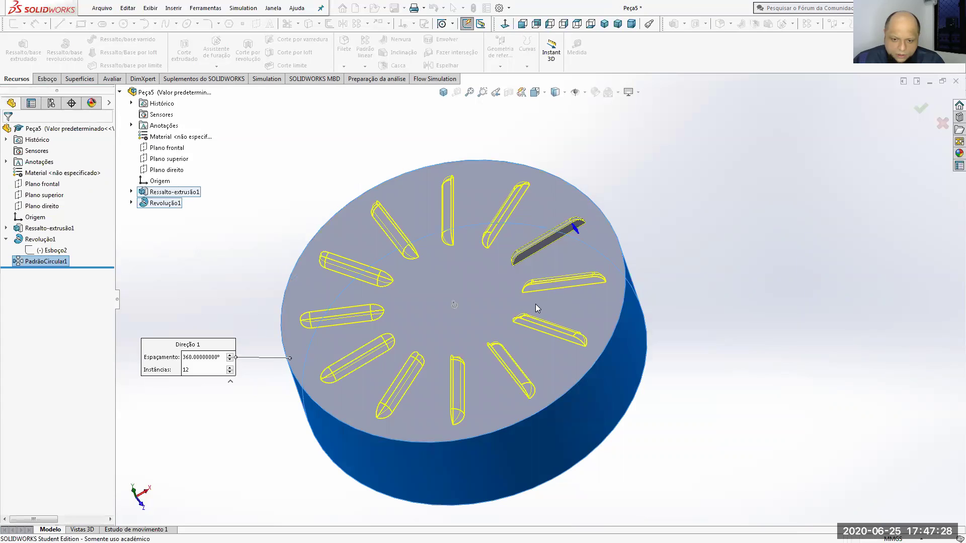
middle_drag(535, 304, 555, 166)
middle_drag(525, 182, 545, 202)
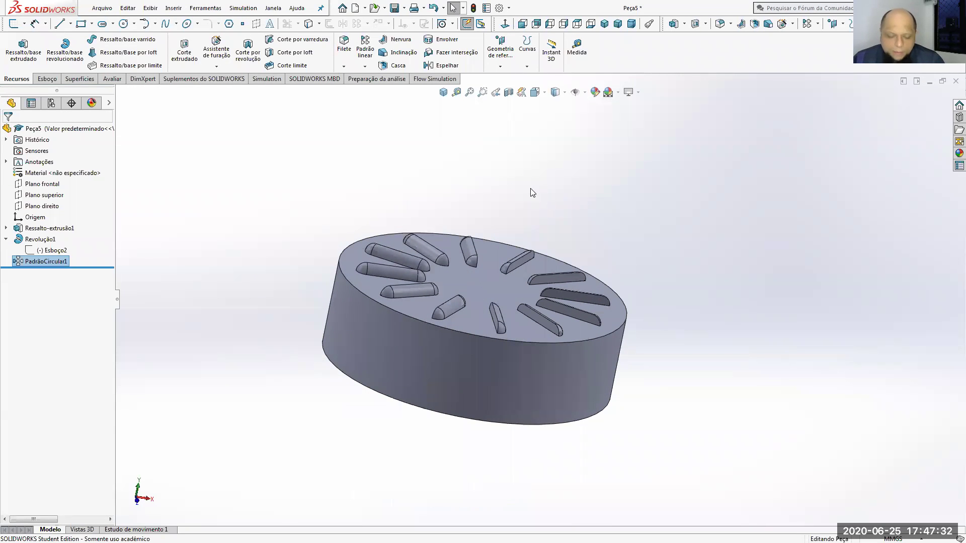
Step: Roll the model back to before the circular pattern and start a fillet on the half-slot's curved base edge
drag(99, 267, 99, 256)
middle_drag(421, 250, 469, 352)
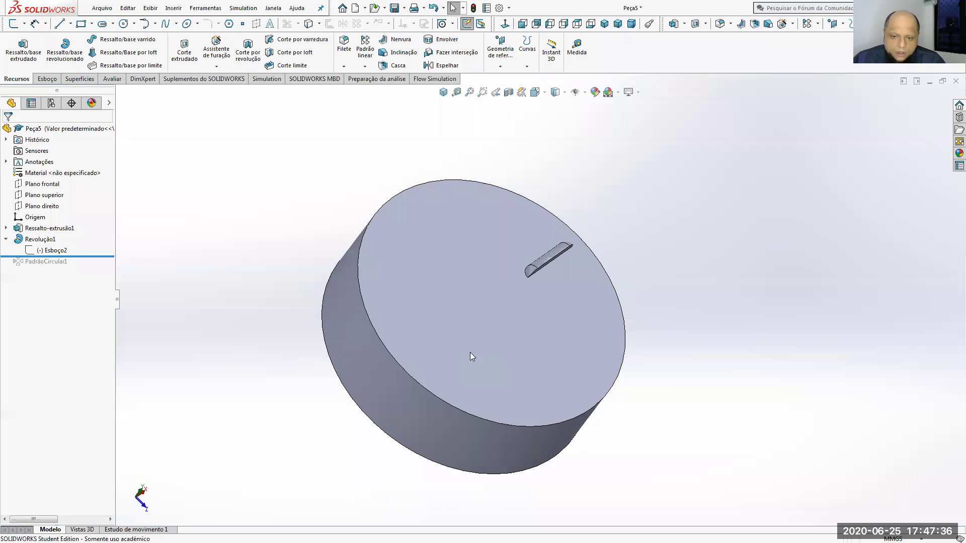
click(344, 48)
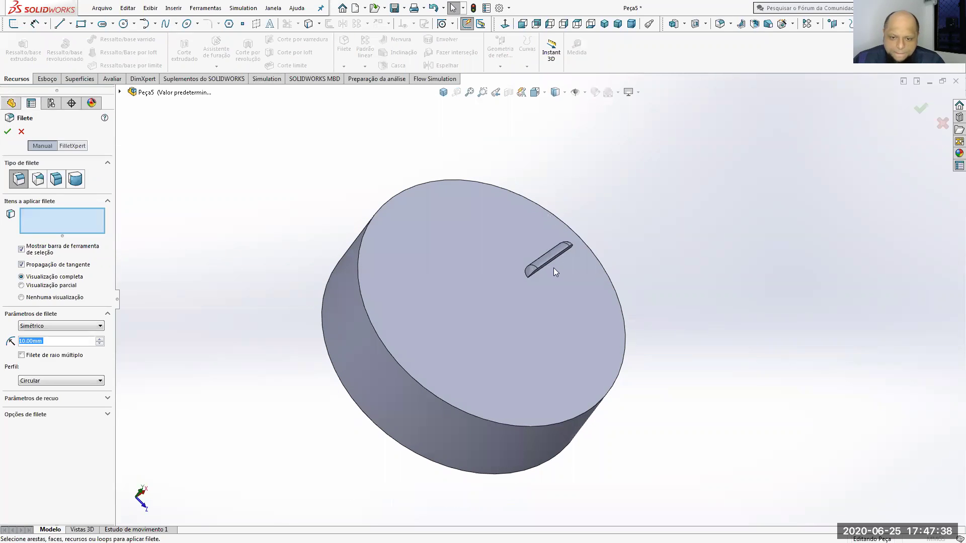
scroll(553, 272, down, 5)
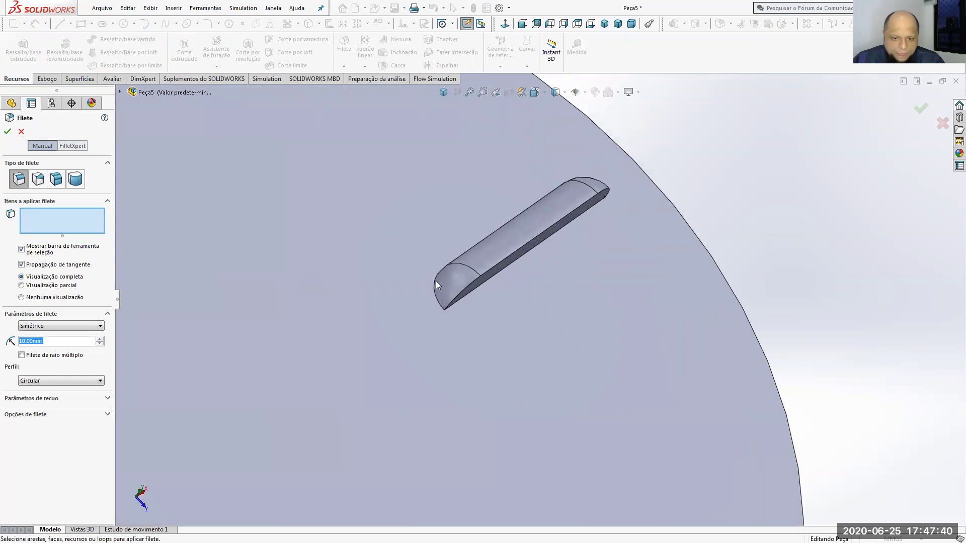
click(434, 284)
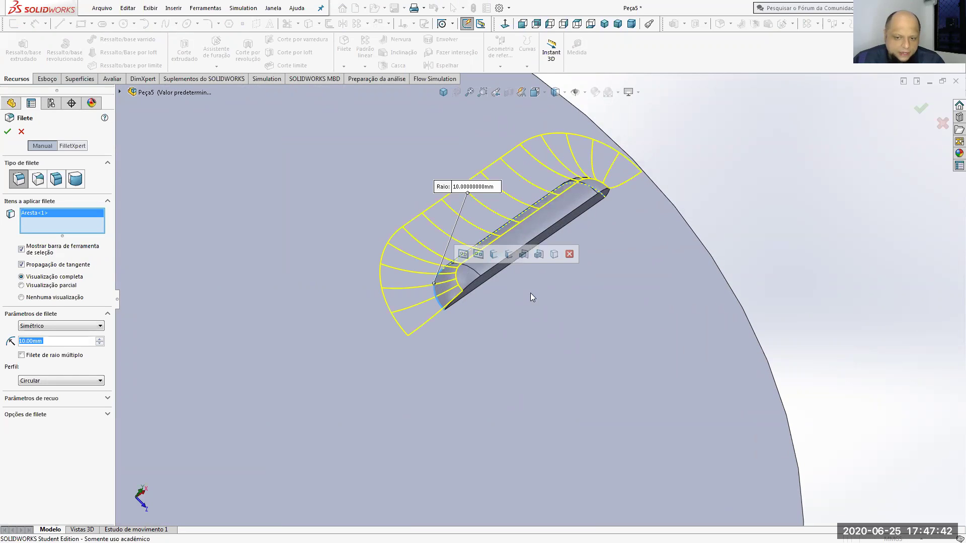
middle_drag(532, 297, 352, 331)
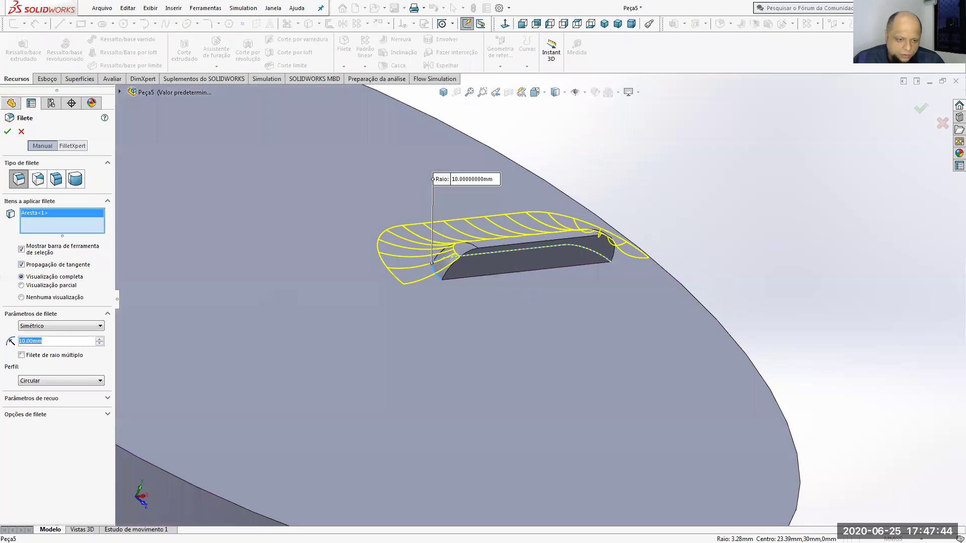
Step: Fillet the selected edge at the base of the louver with a 3 mm radius
text(3)
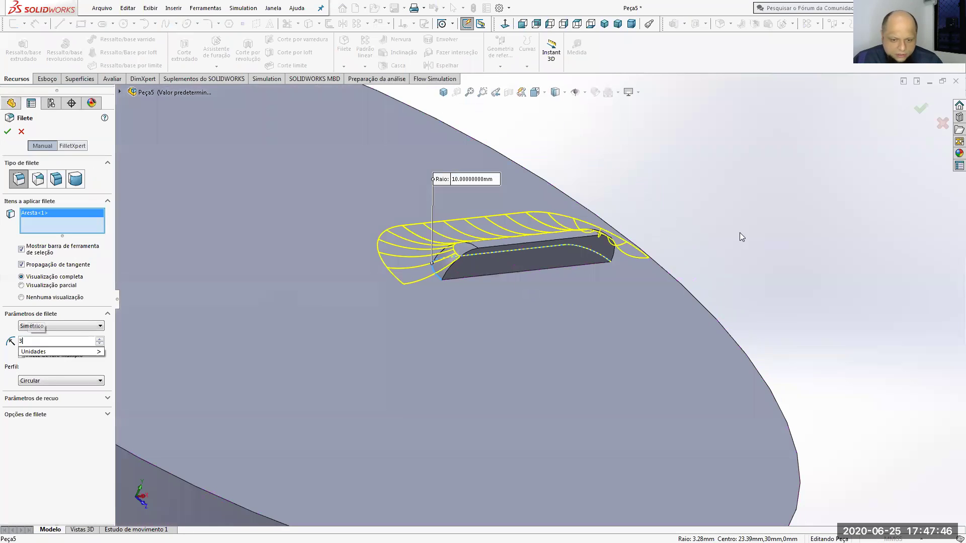
key(Return)
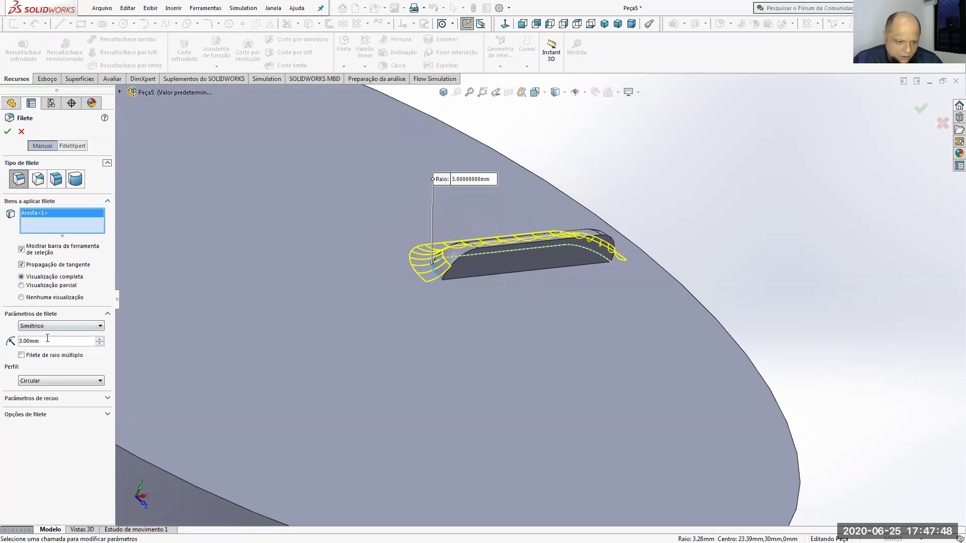
click(8, 131)
middle_drag(638, 254, 660, 301)
scroll(673, 302, up, 5)
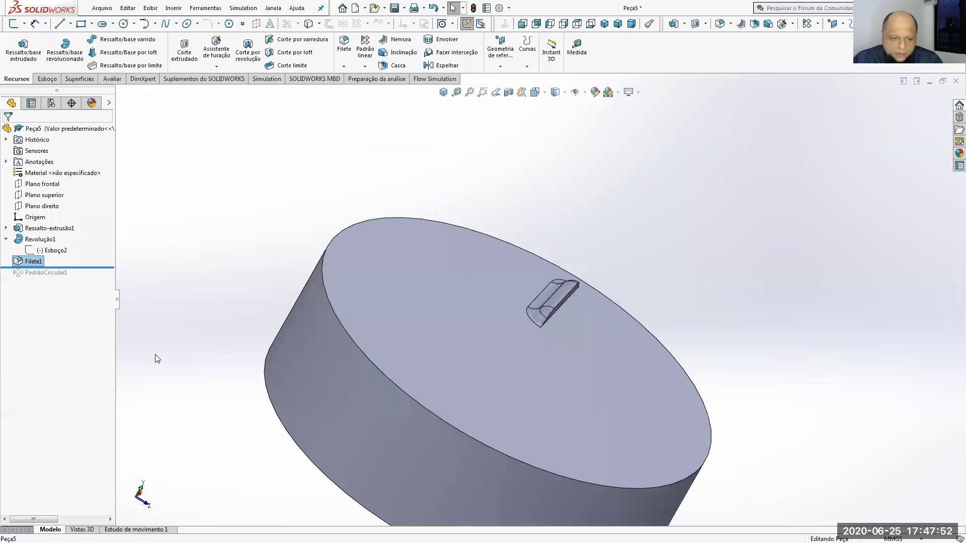
Step: Roll the model forward past the circular pattern and add the louver's fillet to the patterned features
drag(79, 274, 75, 280)
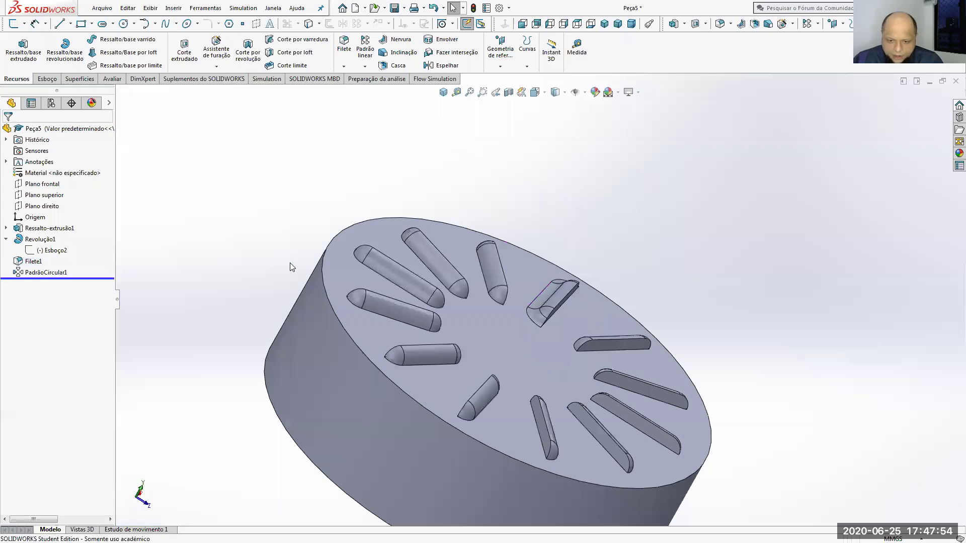
right_click(65, 276)
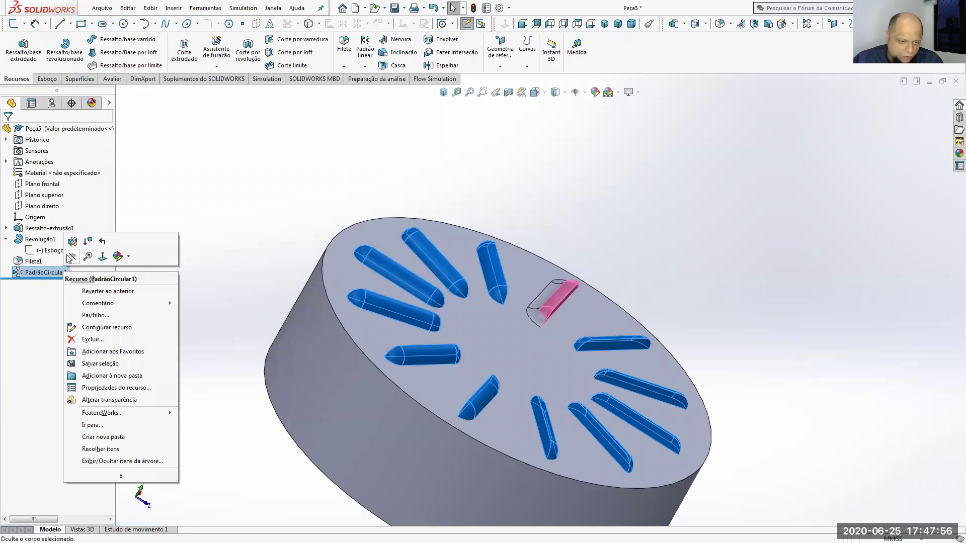
click(71, 243)
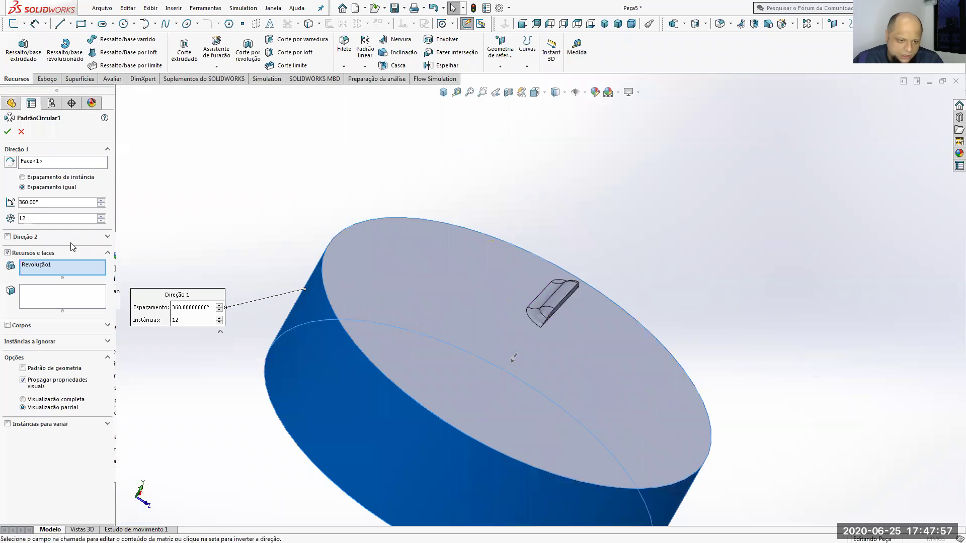
click(39, 266)
click(154, 216)
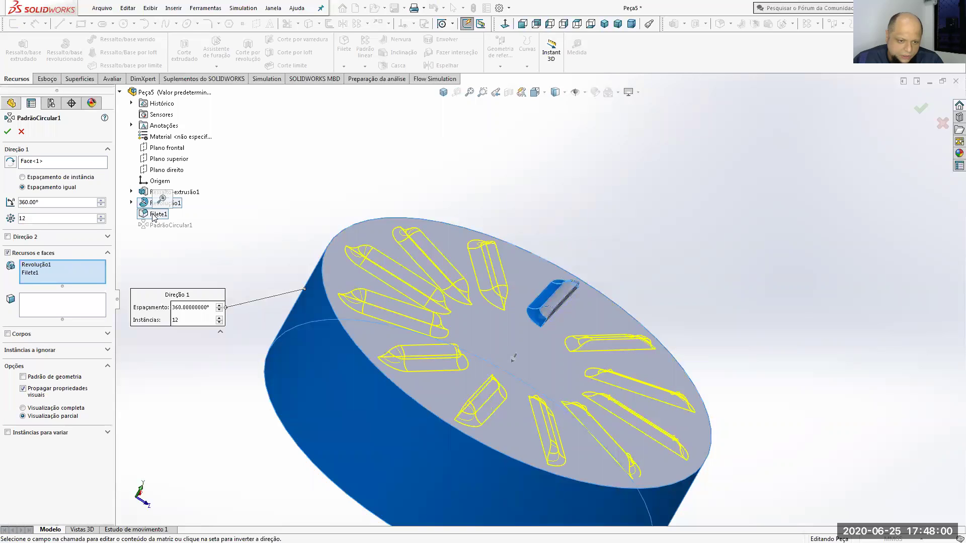
click(8, 131)
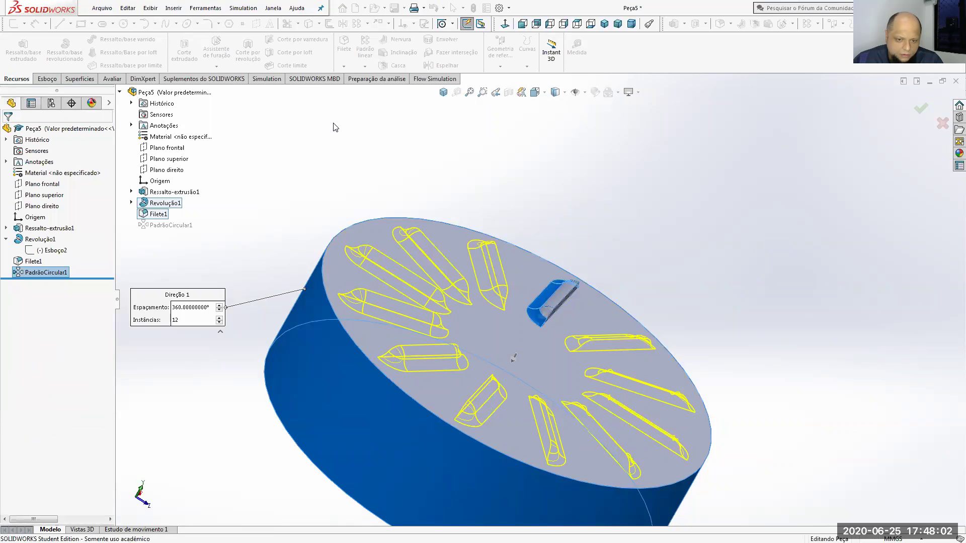
middle_drag(424, 210, 487, 247)
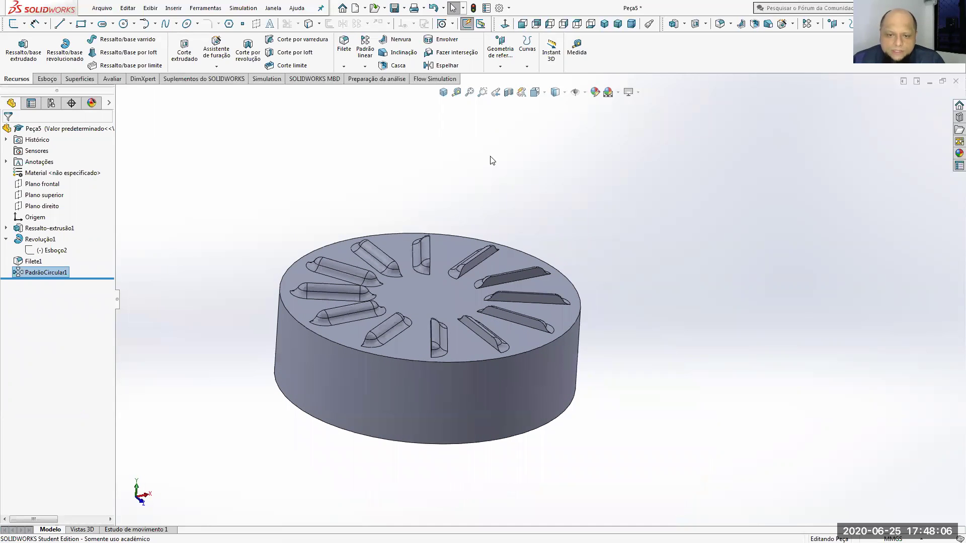
Step: Start a Shell with 1.2 mm thickness and choose the disc's bottom face for removal
click(398, 65)
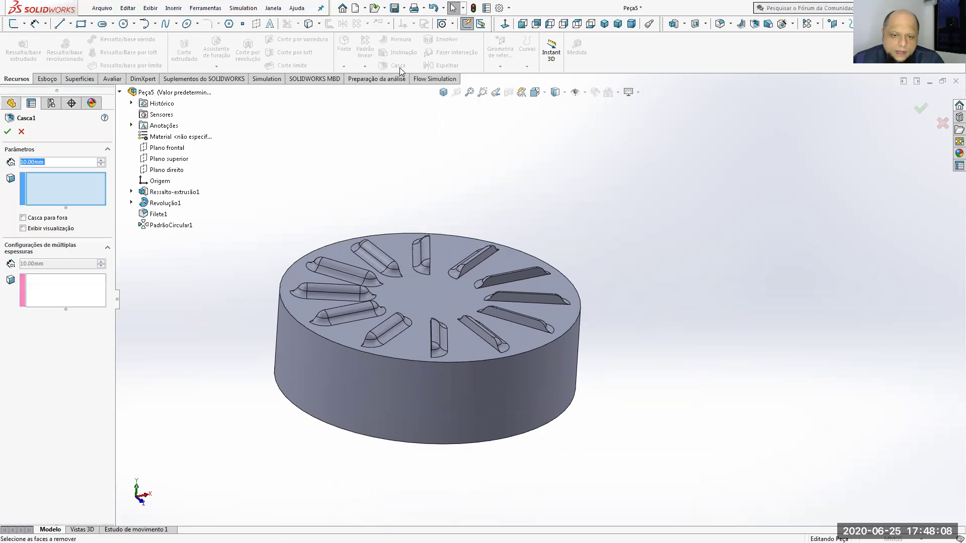
double_click(44, 162)
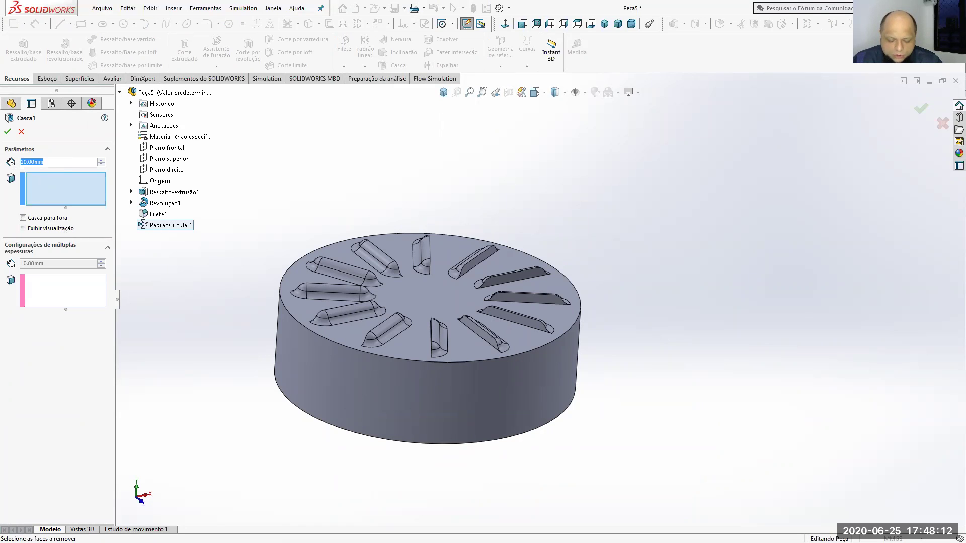
text(1,2)
key(Return)
middle_drag(305, 220, 444, 330)
click(444, 329)
Step: Add the flat vertical faces of the first adjacent louvers to the shell's faces to remove, excluding the disc's top face
middle_drag(487, 259, 511, 247)
scroll(510, 252, down, 2)
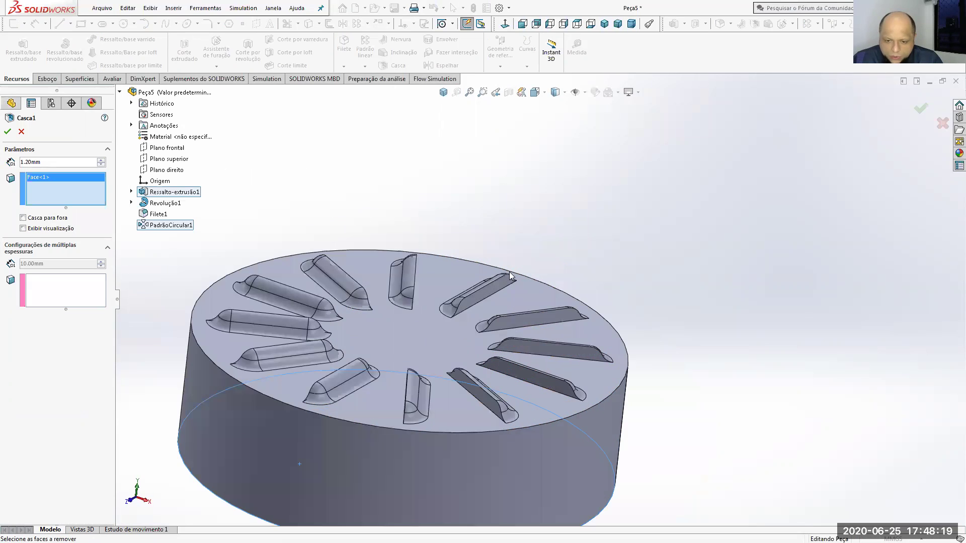
click(484, 295)
middle_drag(484, 295, 451, 323)
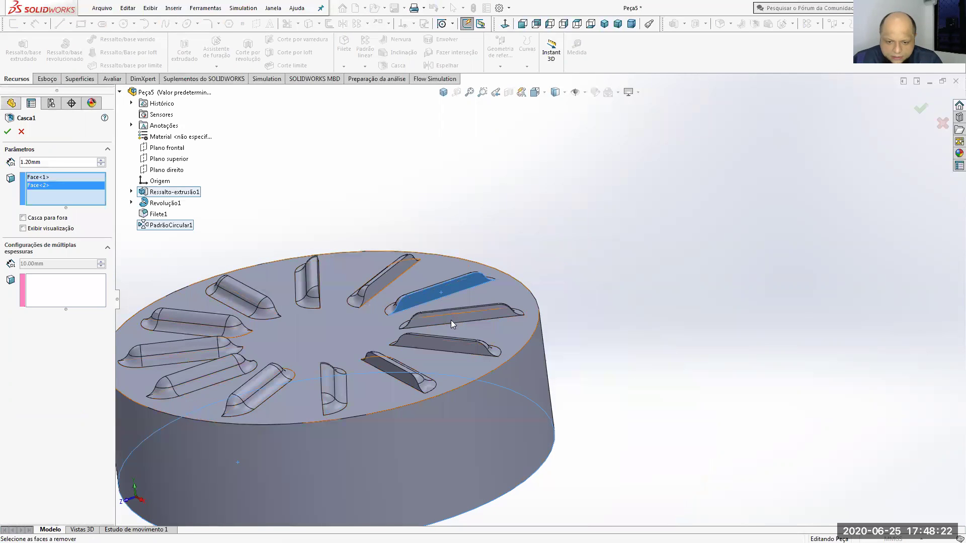
click(452, 317)
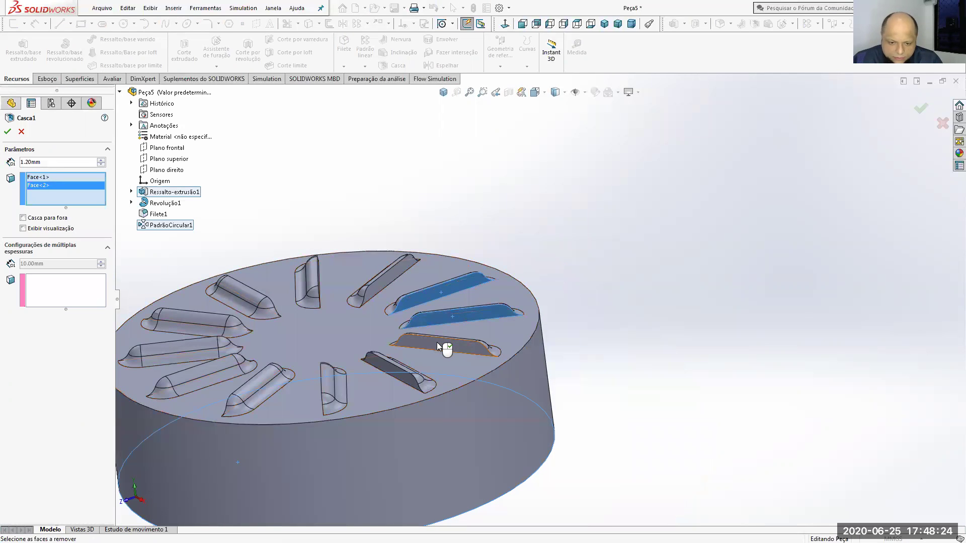
click(438, 347)
click(425, 363)
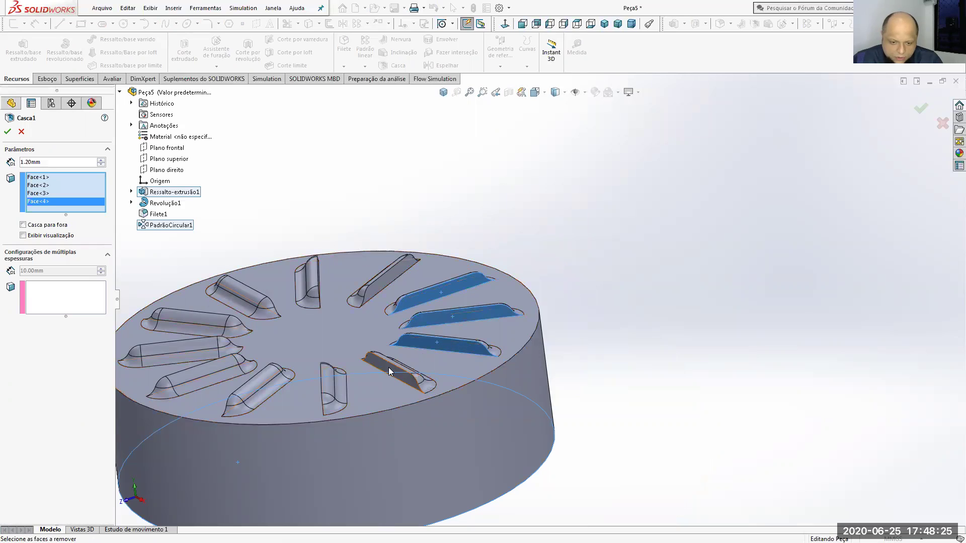
click(336, 347)
right_click(38, 218)
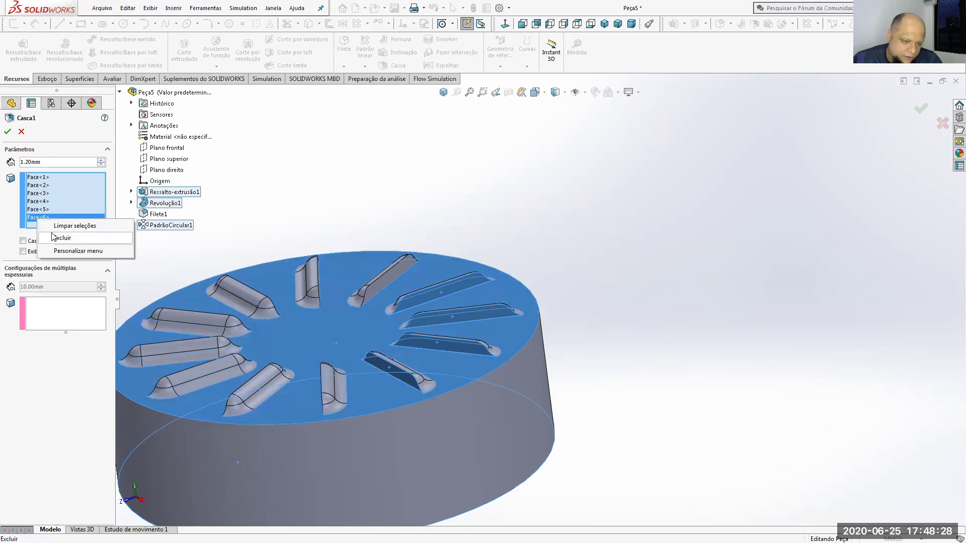
click(55, 237)
Step: Add the flat vertical faces of the remaining louvers to the faces to remove and complete the shell
middle_drag(362, 331, 402, 287)
click(371, 312)
click(366, 361)
click(409, 281)
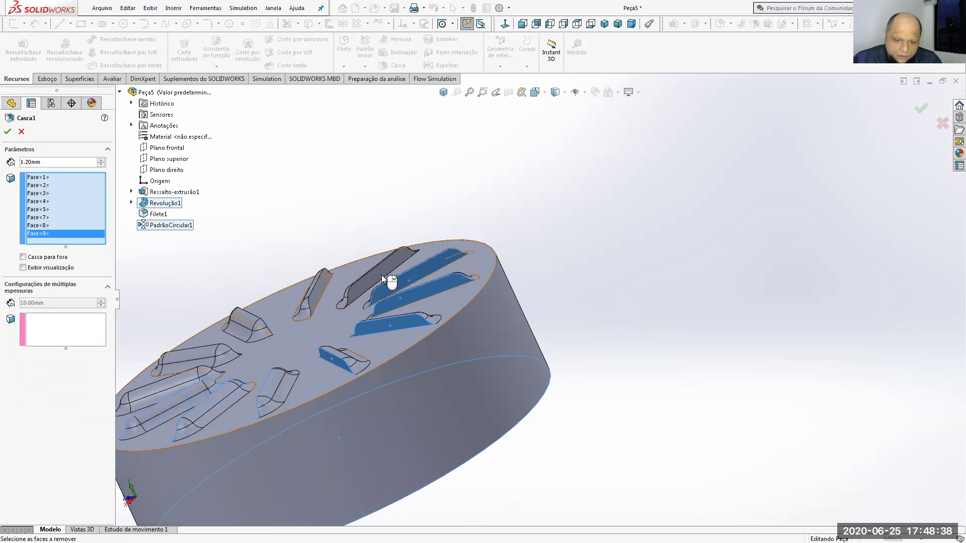
click(382, 274)
click(324, 281)
middle_drag(287, 306, 233, 341)
click(225, 347)
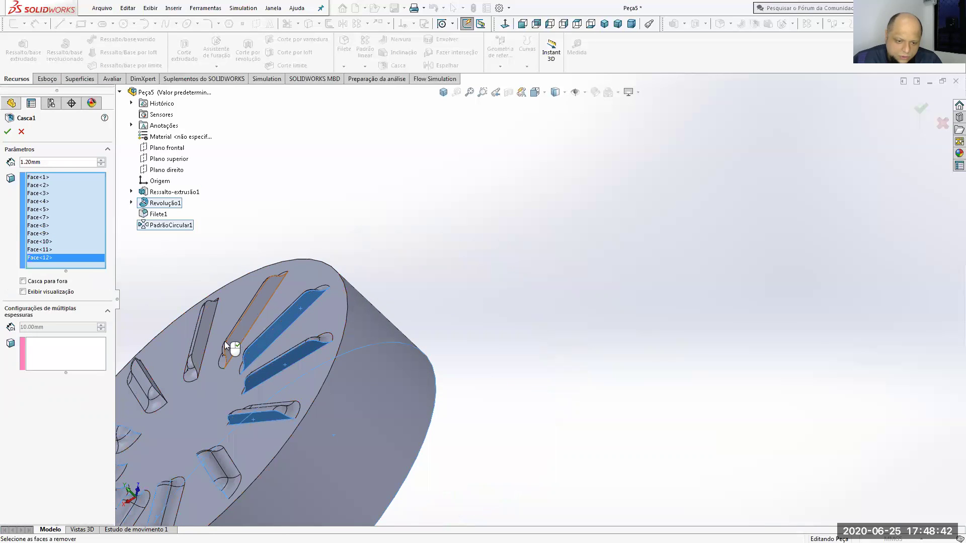
click(225, 347)
scroll(400, 377, up, 4)
middle_drag(318, 395, 398, 244)
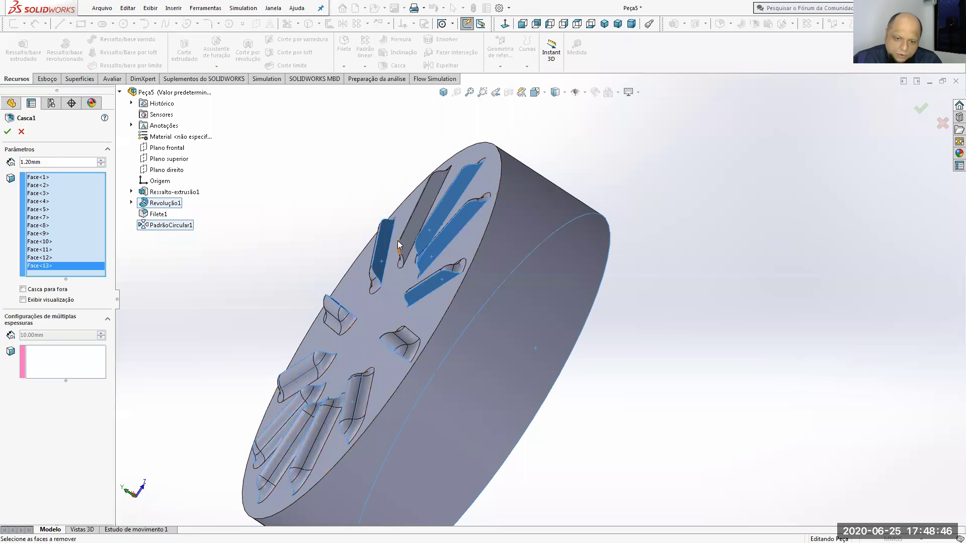
click(398, 244)
middle_drag(414, 338, 509, 413)
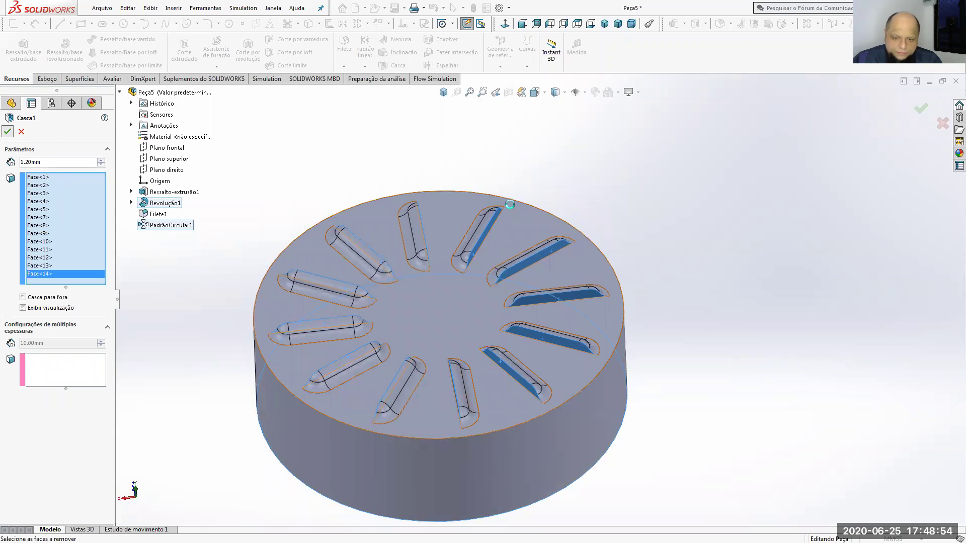
Step: Edit the shell feature and set its wall thickness to 0.8 mm
middle_drag(483, 317, 378, 292)
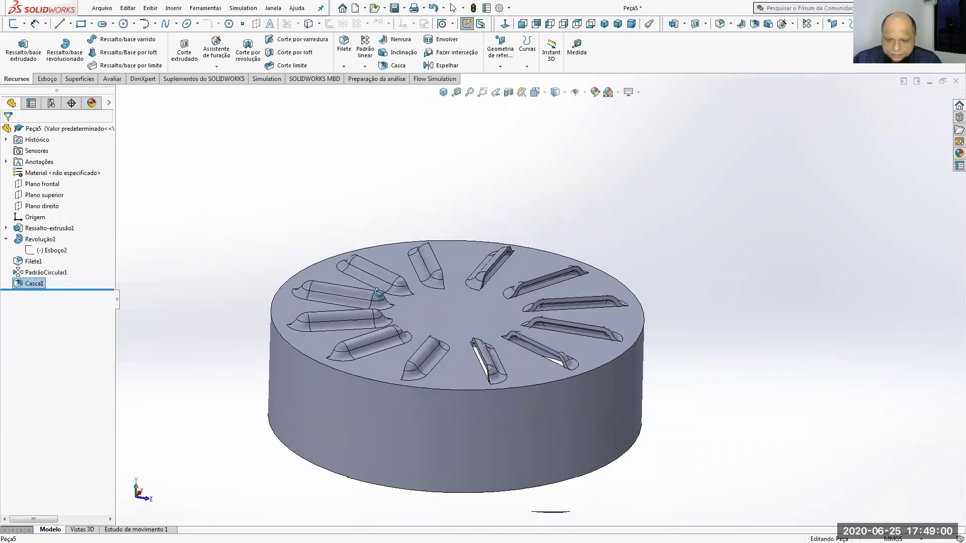
scroll(565, 311, down, 10)
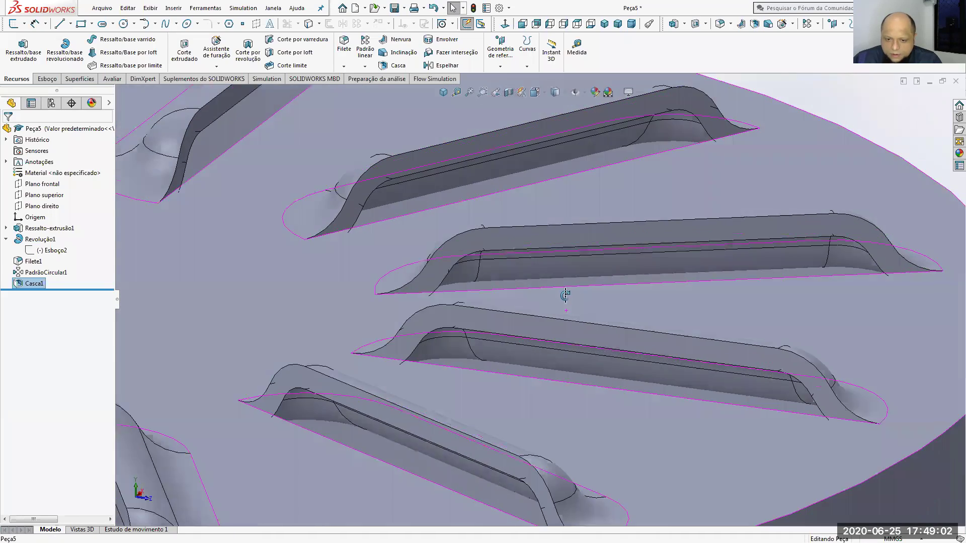
scroll(566, 302, up, 10)
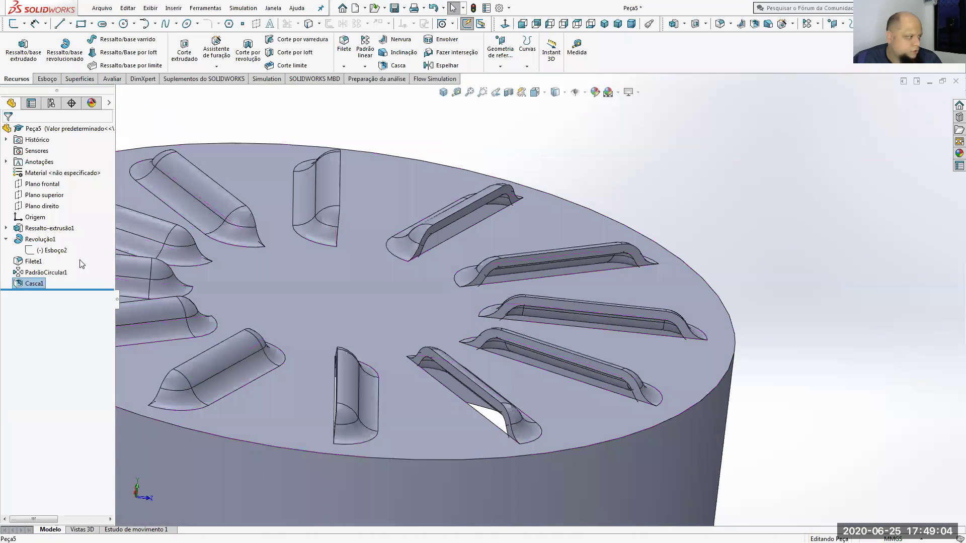
right_click(43, 284)
click(34, 263)
click(42, 160)
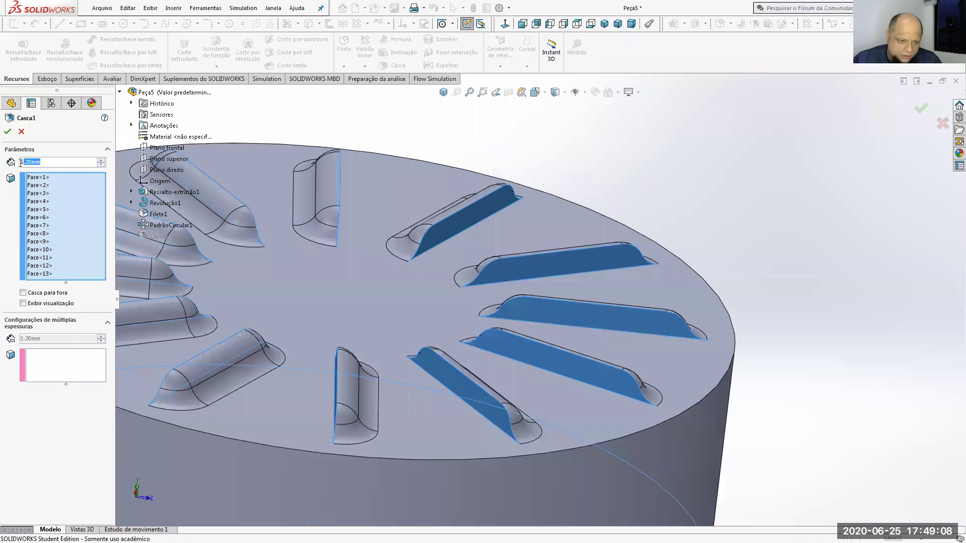
text(0)
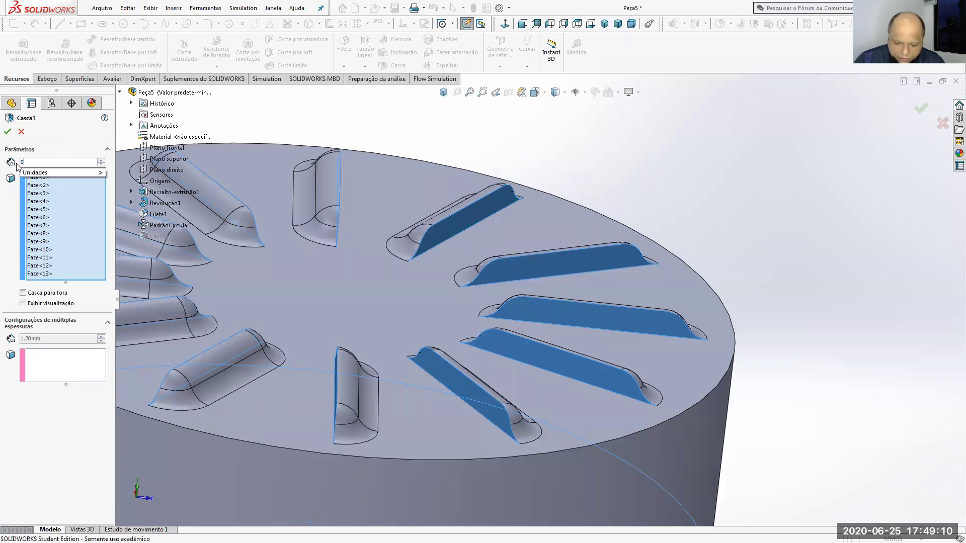
text(,8)
key(Return)
click(8, 132)
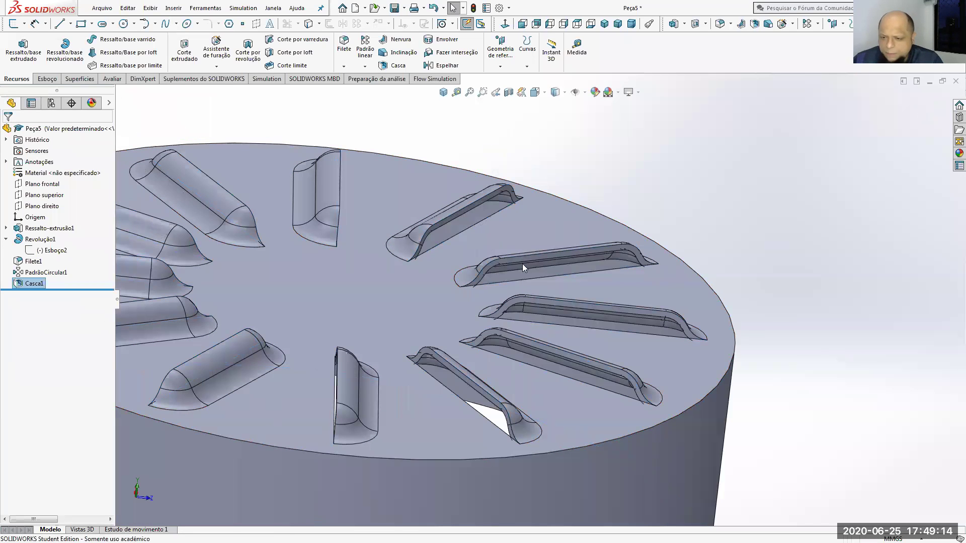
Step: Examine the shelled disc and its louver openings from above and from the hollow underside
scroll(519, 272, up, 4)
middle_drag(513, 277, 466, 376)
scroll(533, 306, down, 5)
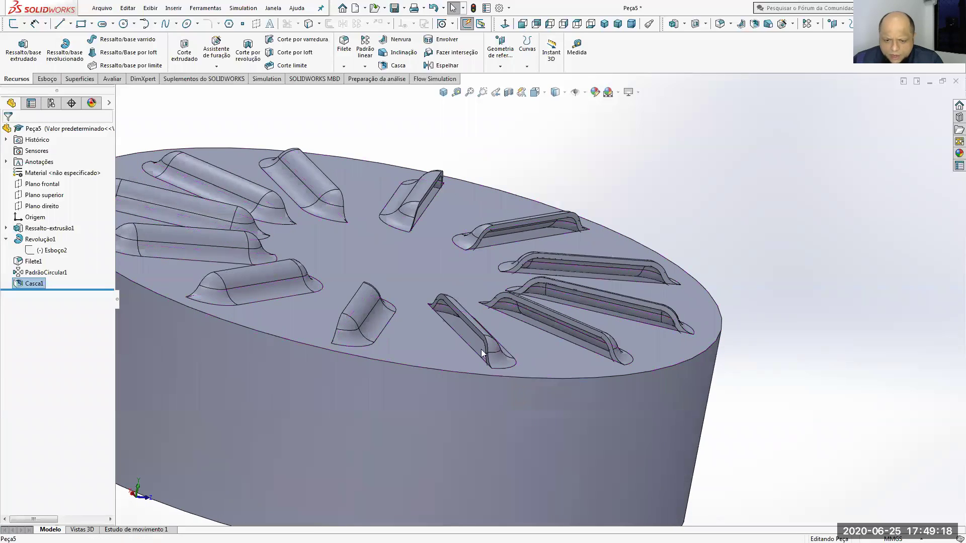
scroll(466, 376, down, 4)
scroll(465, 376, up, 4)
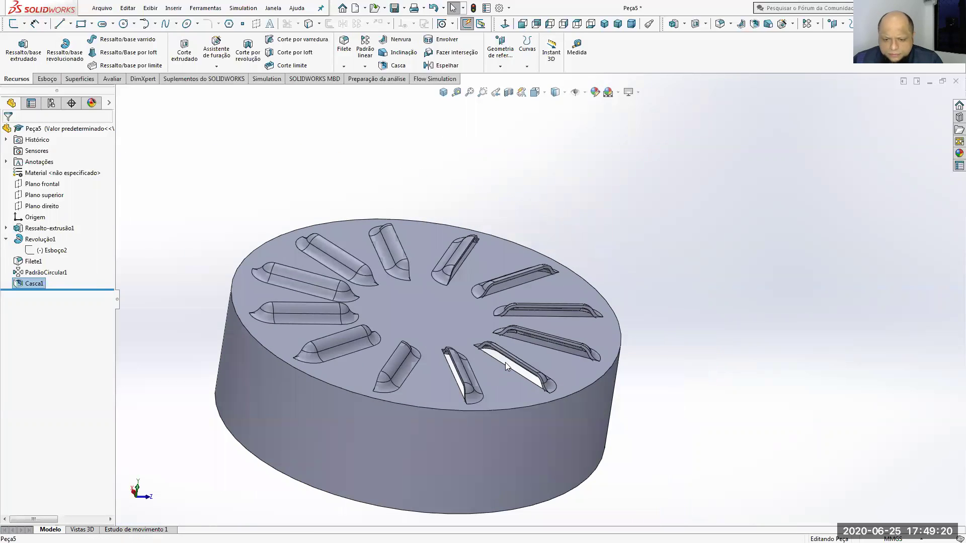
middle_drag(709, 338, 615, 358)
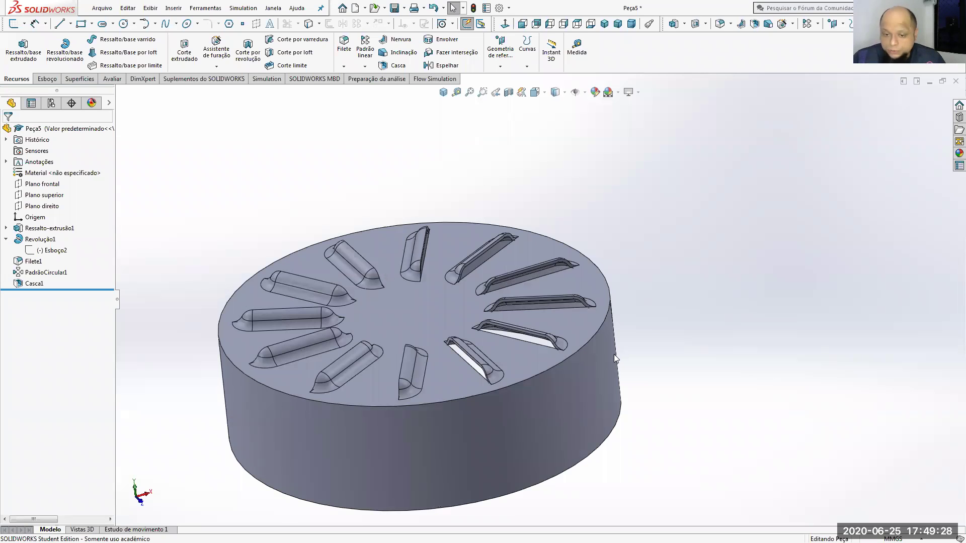
middle_drag(614, 354, 442, 369)
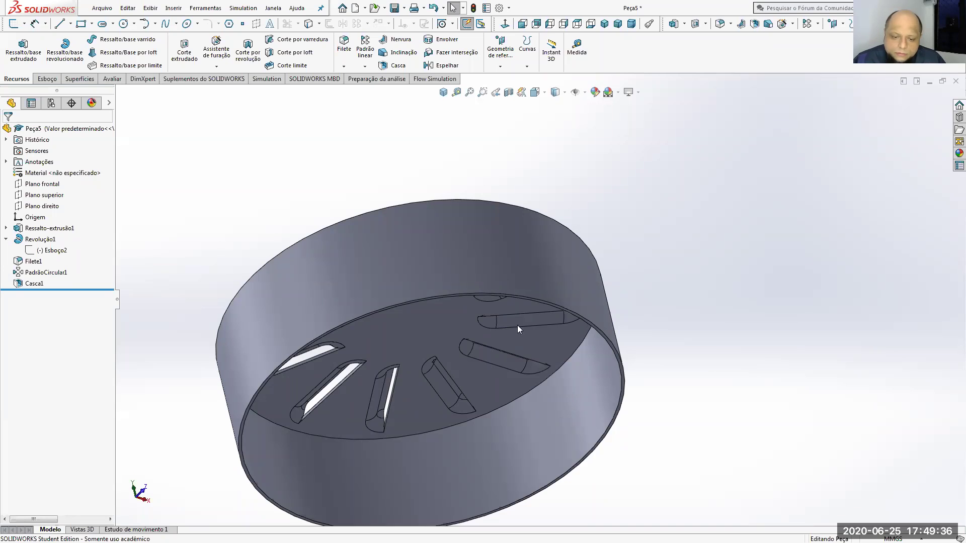
scroll(491, 322, down, 3)
scroll(491, 322, up, 6)
middle_drag(540, 399, 588, 520)
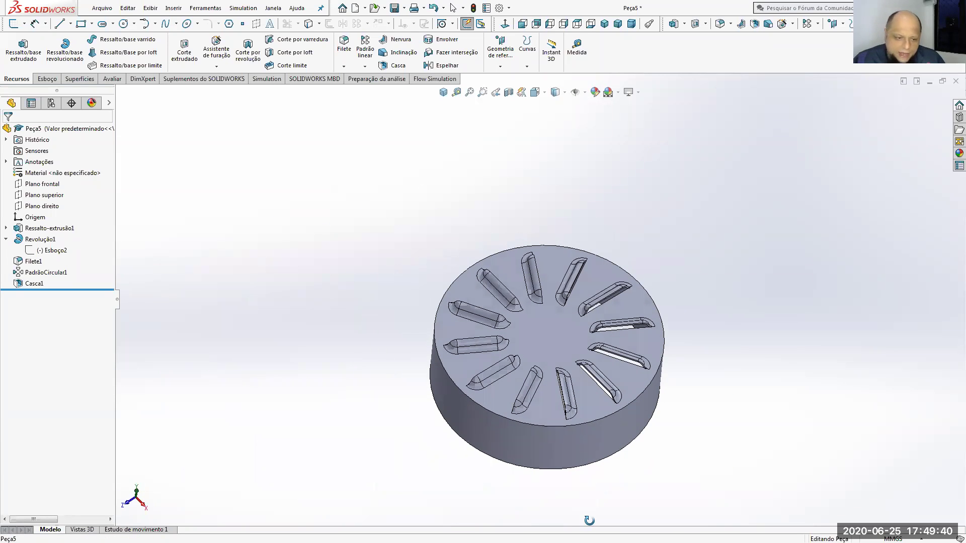
scroll(538, 297, up, 3)
Step: Edit the louvers' circular pattern and reduce it to 8 instances over 360°
right_click(48, 272)
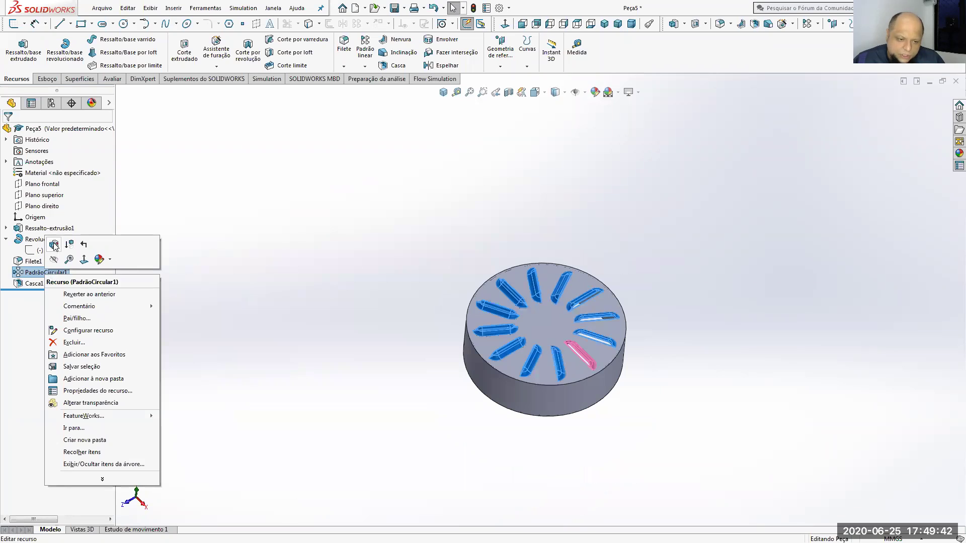
click(53, 245)
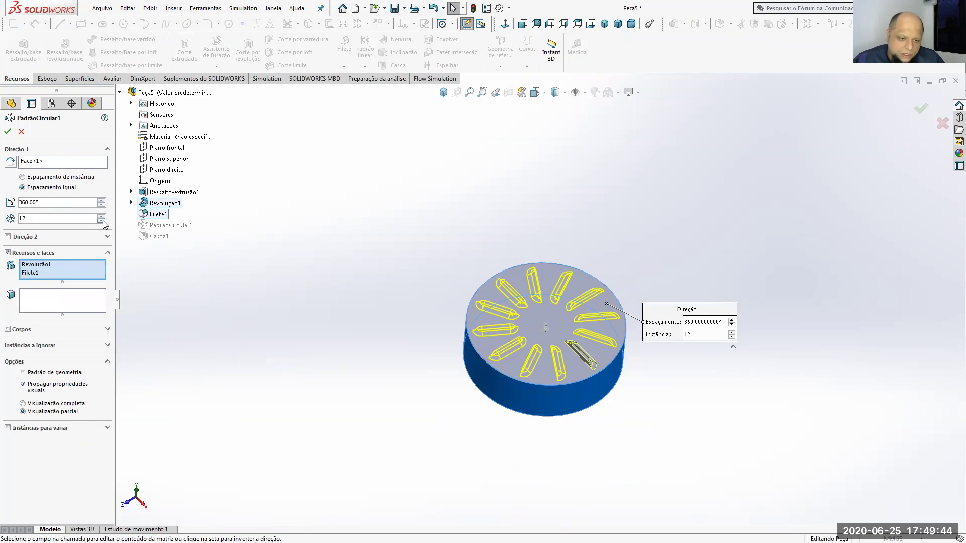
click(101, 221)
click(101, 221)
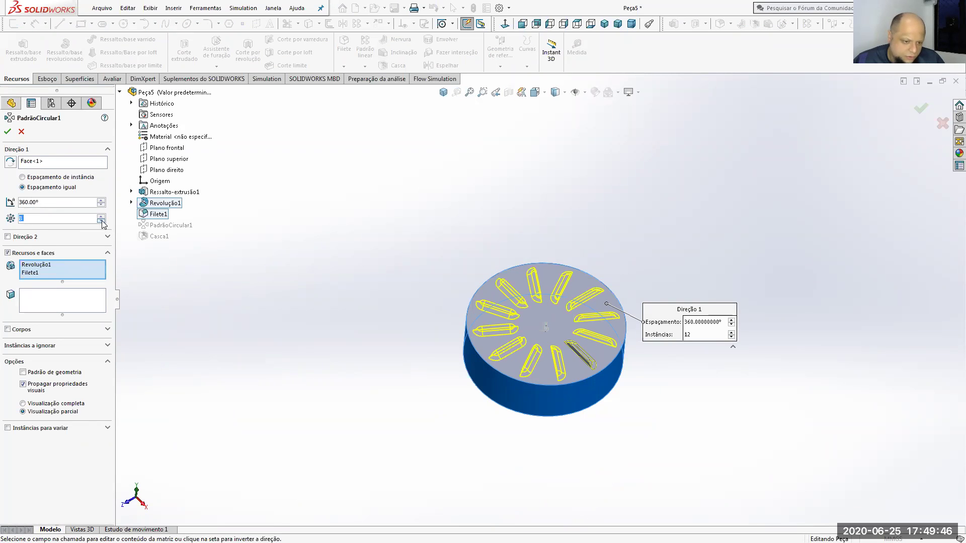
click(8, 132)
middle_drag(724, 388, 648, 365)
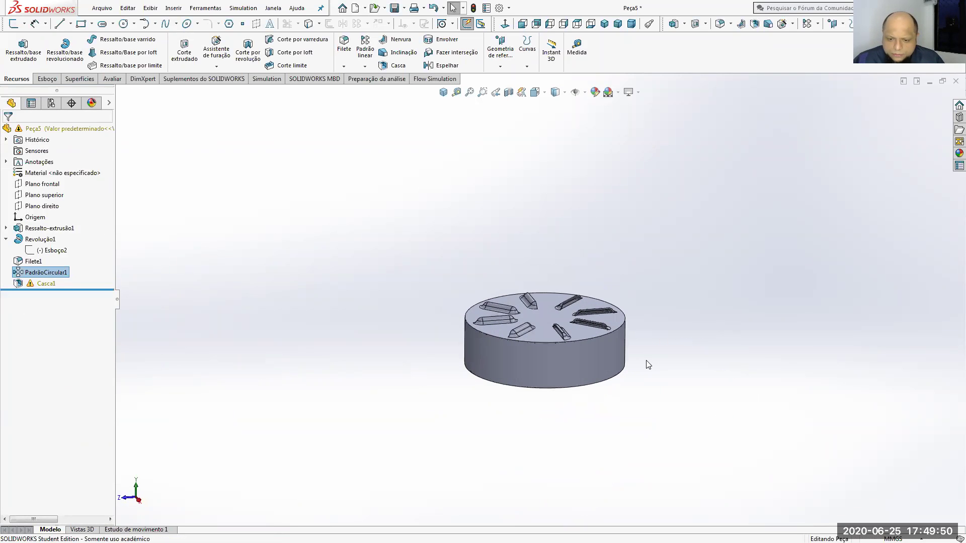
scroll(534, 332, down, 5)
middle_drag(434, 296, 484, 309)
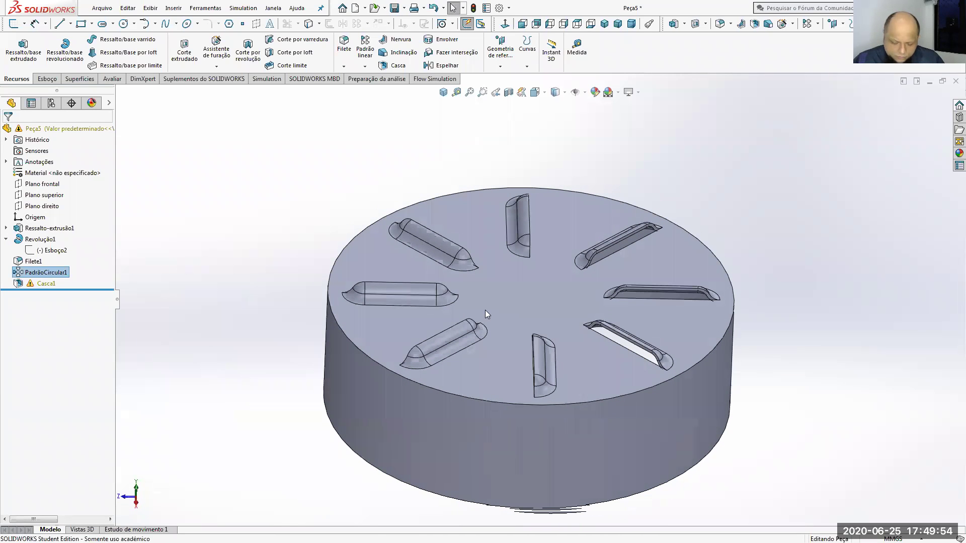
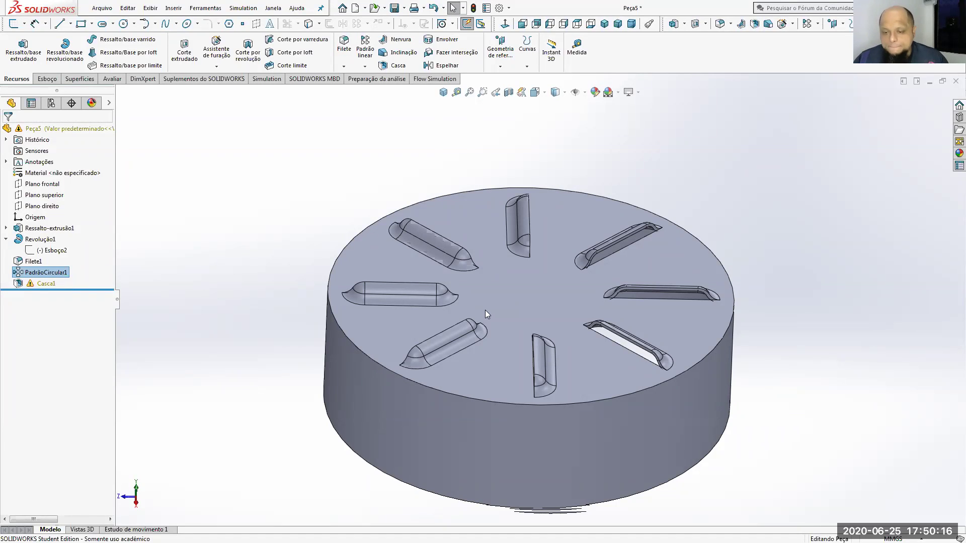
scroll(774, 365, up, 3)
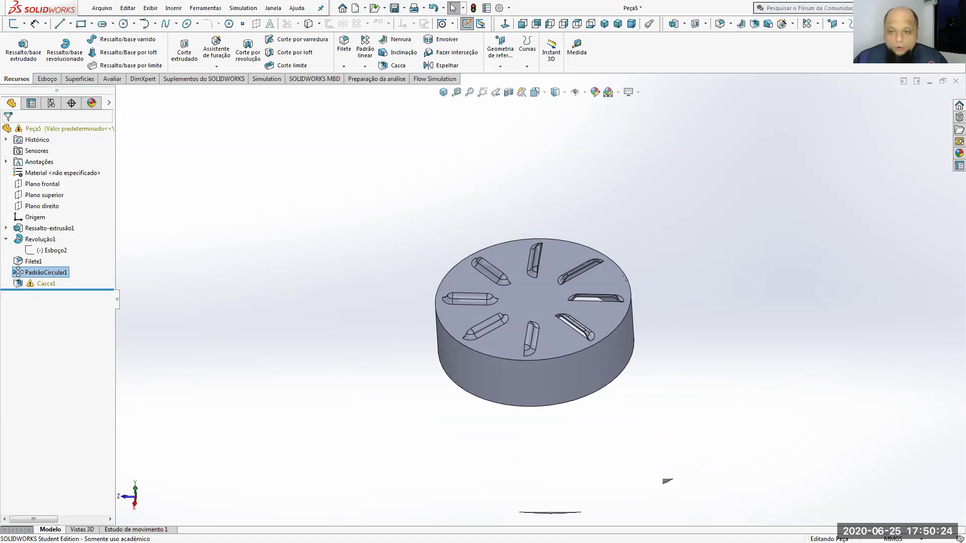
click(958, 117)
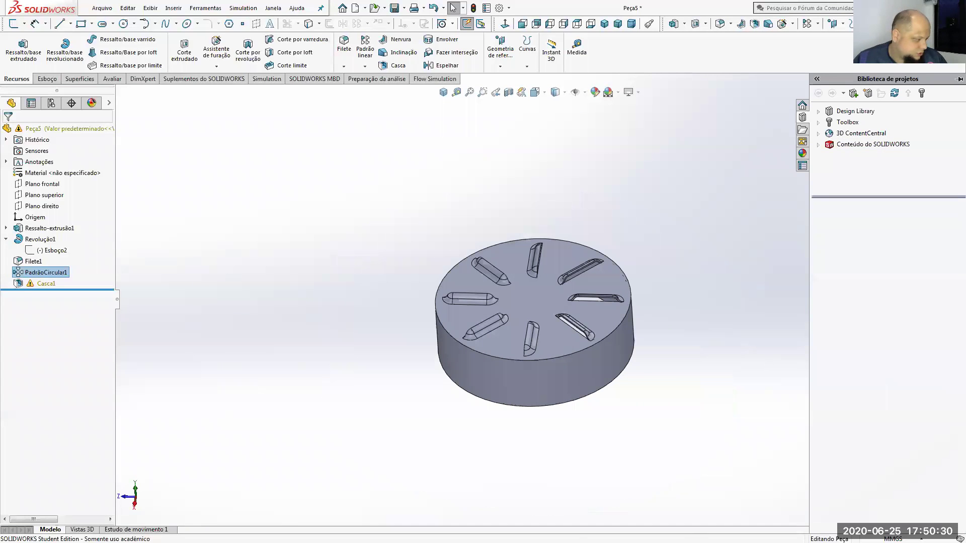
Step: Switch to the browser, return to the glass shelf support image results and examine photos of round slotted supports, including the 19 mm model
key(alt+Tab)
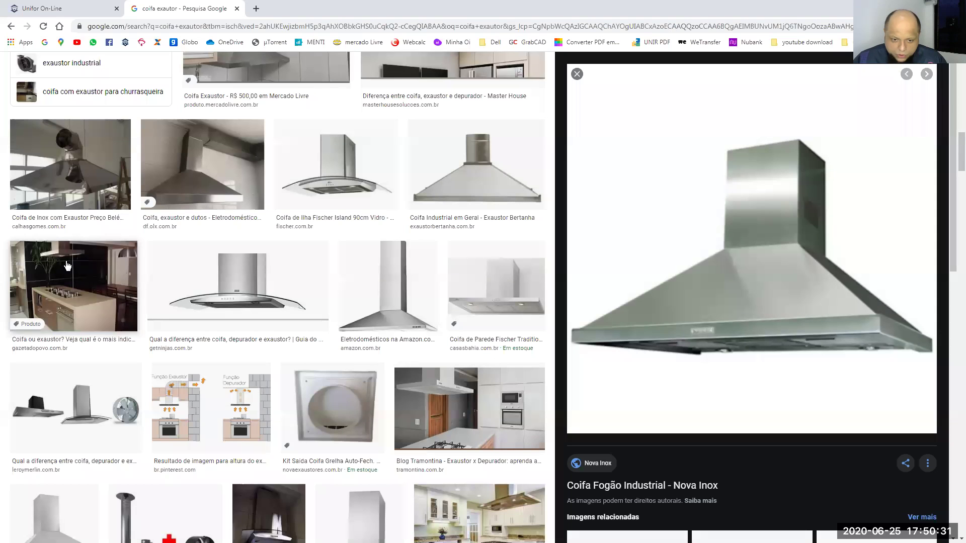
click(11, 26)
click(11, 26)
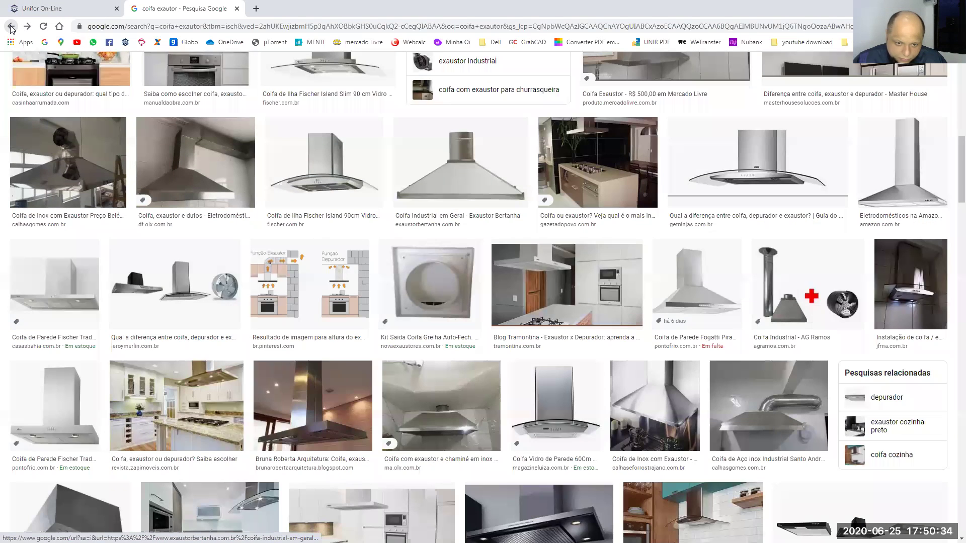
click(11, 26)
click(220, 201)
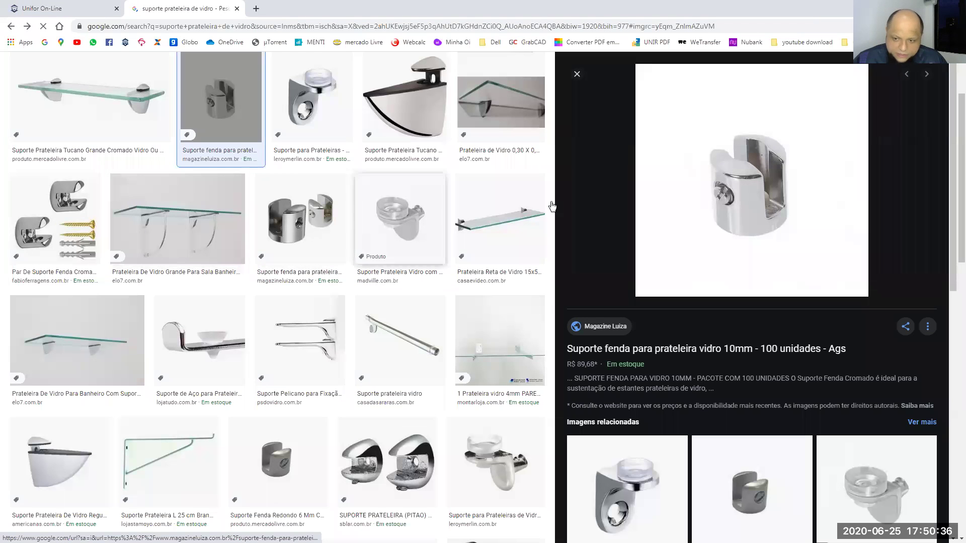
click(774, 492)
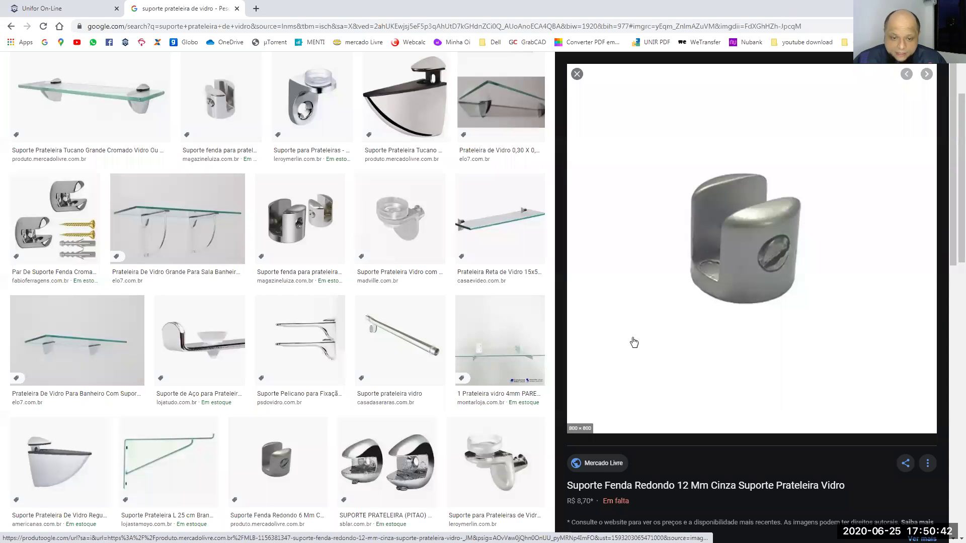
click(299, 219)
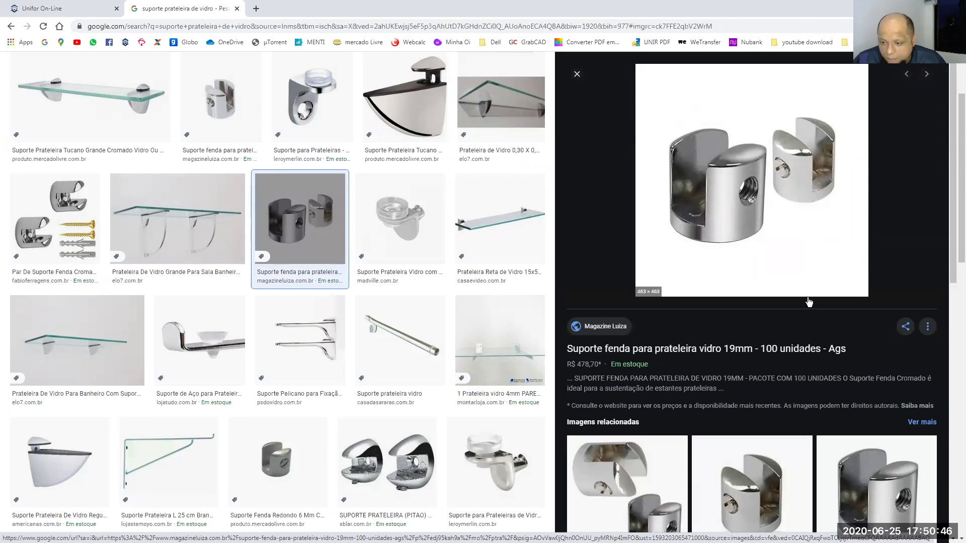
scroll(804, 282, down, 6)
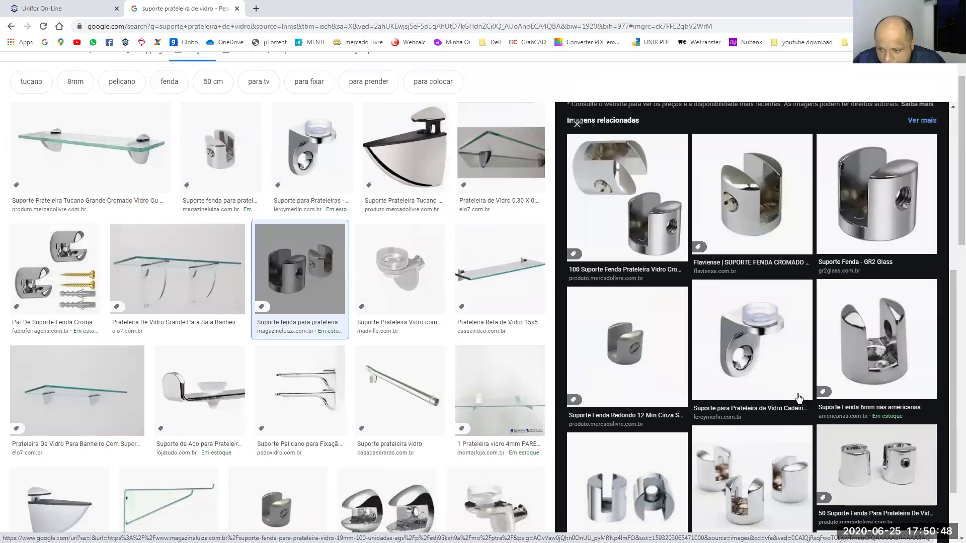
scroll(797, 401, down, 2)
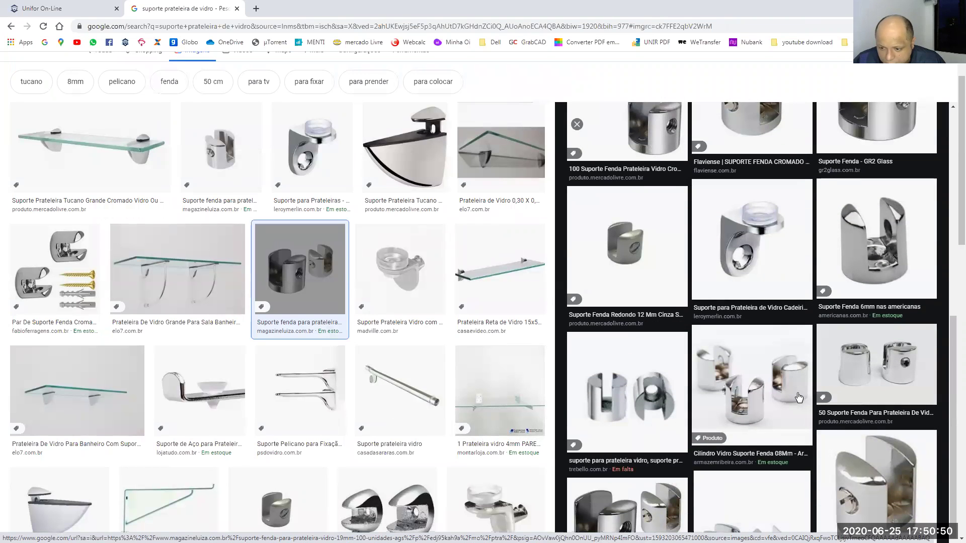
scroll(798, 397, down, 2)
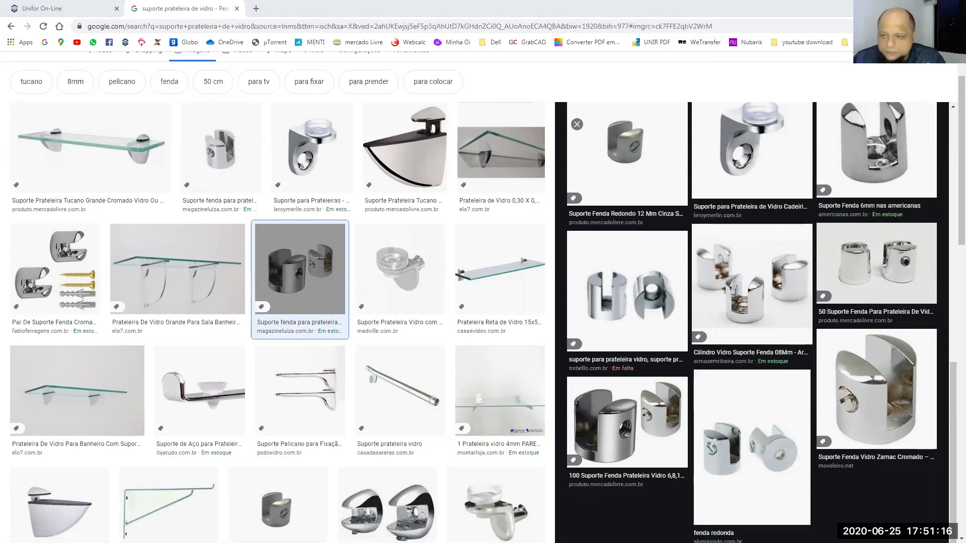
key(alt+Tab)
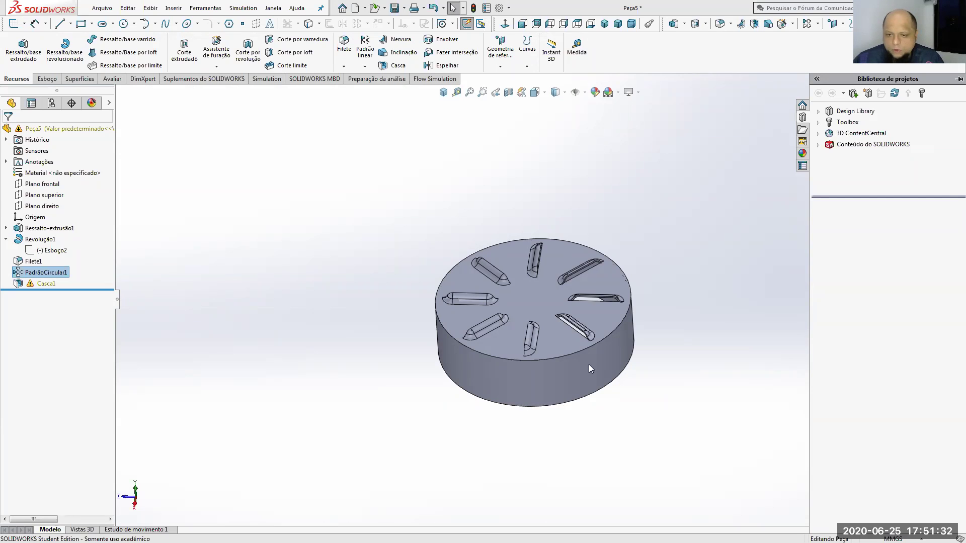
Step: Return to the louvered cover part in SOLIDWORKS and close it without saving the changes
click(654, 109)
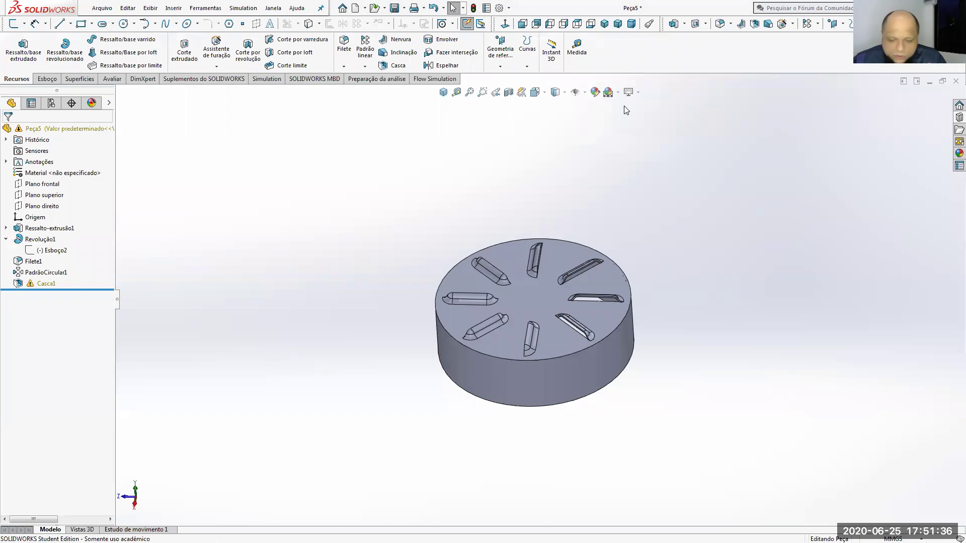
click(955, 81)
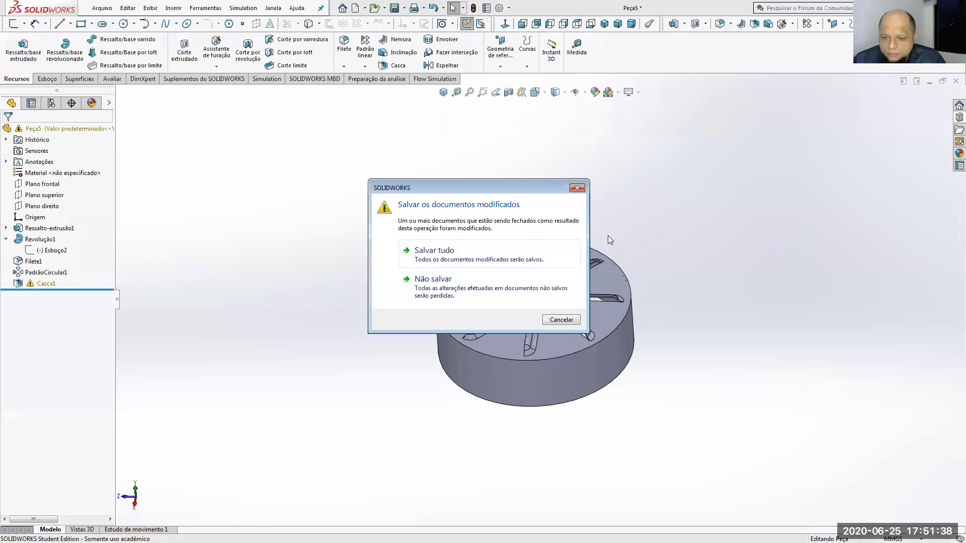
click(434, 282)
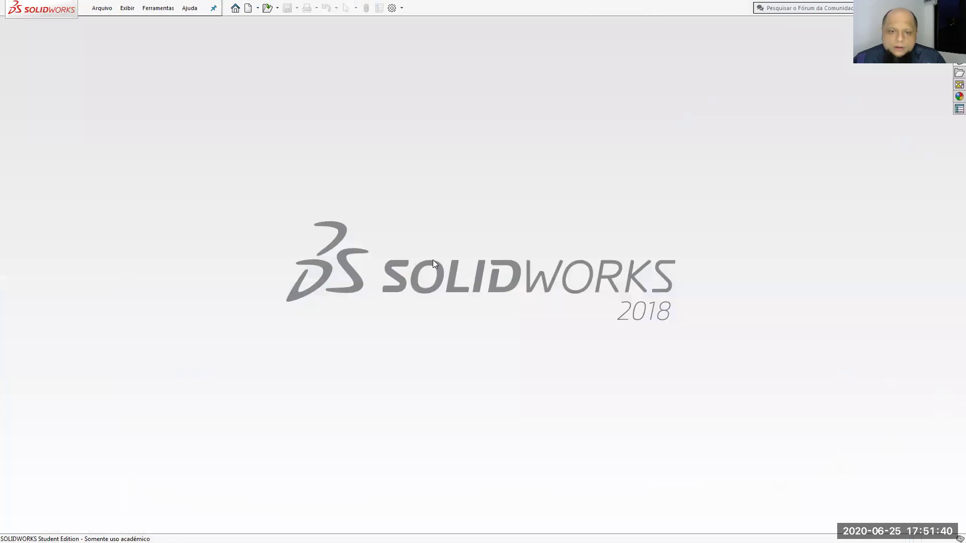
Step: Create a new part document
click(248, 8)
click(484, 249)
click(649, 411)
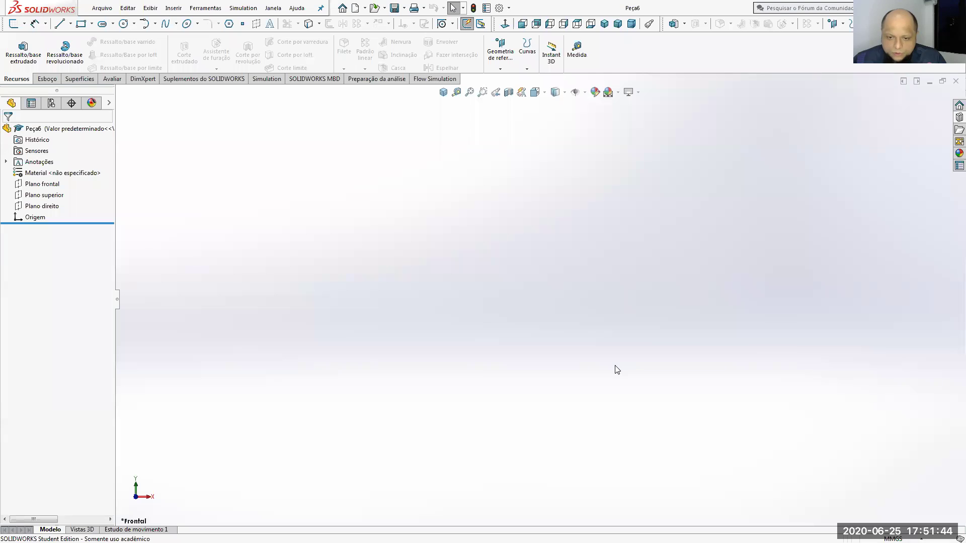
Step: Sketch a circle with a radius of about 61 mm centred on the origin of the top plane (Plano superior)
click(441, 93)
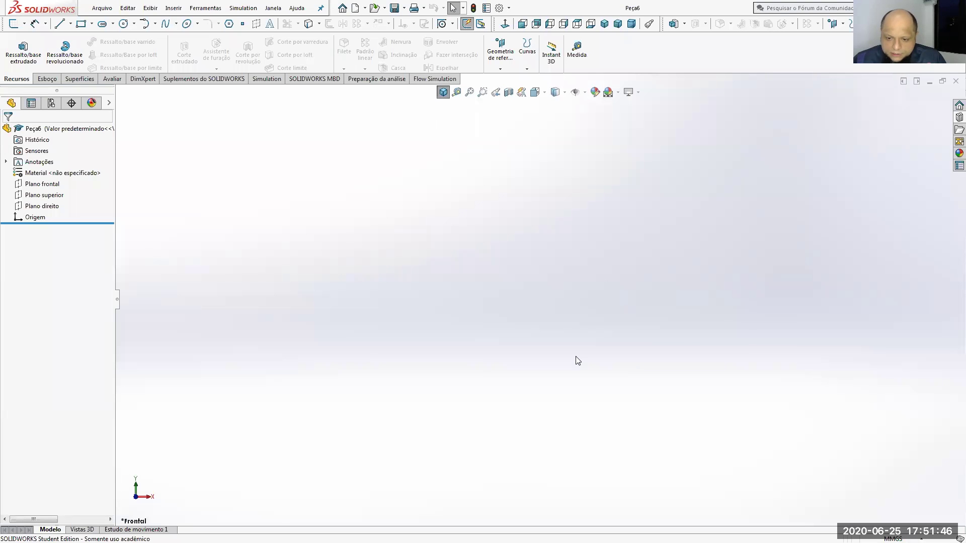
click(46, 79)
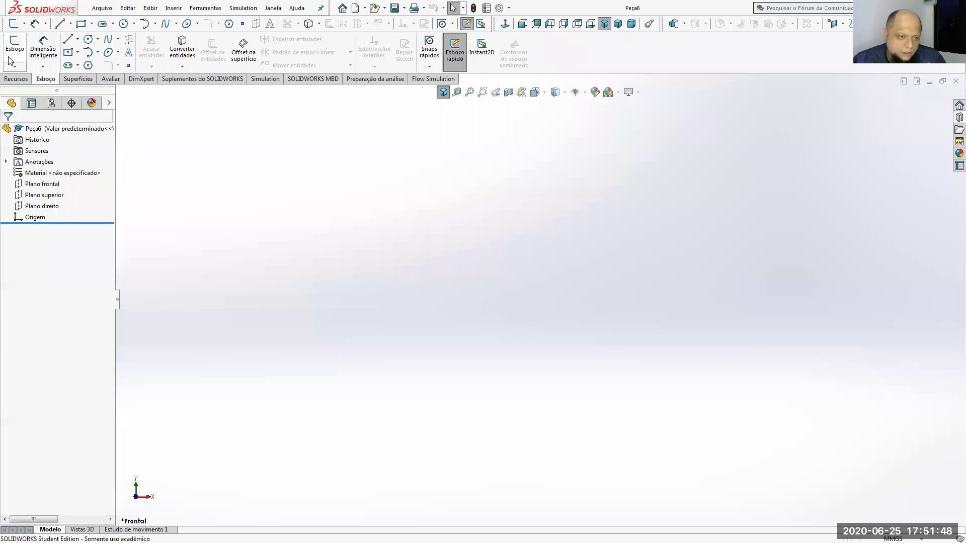
click(15, 49)
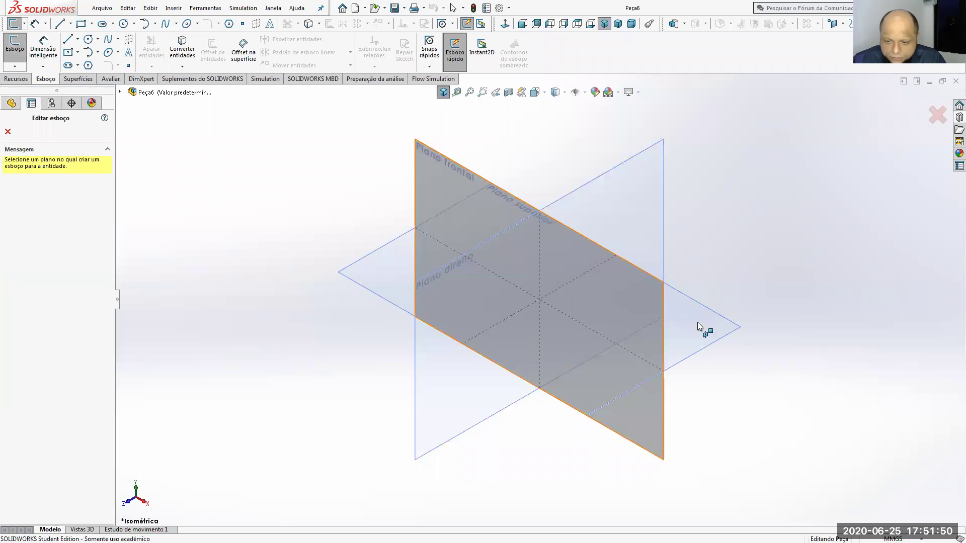
click(697, 322)
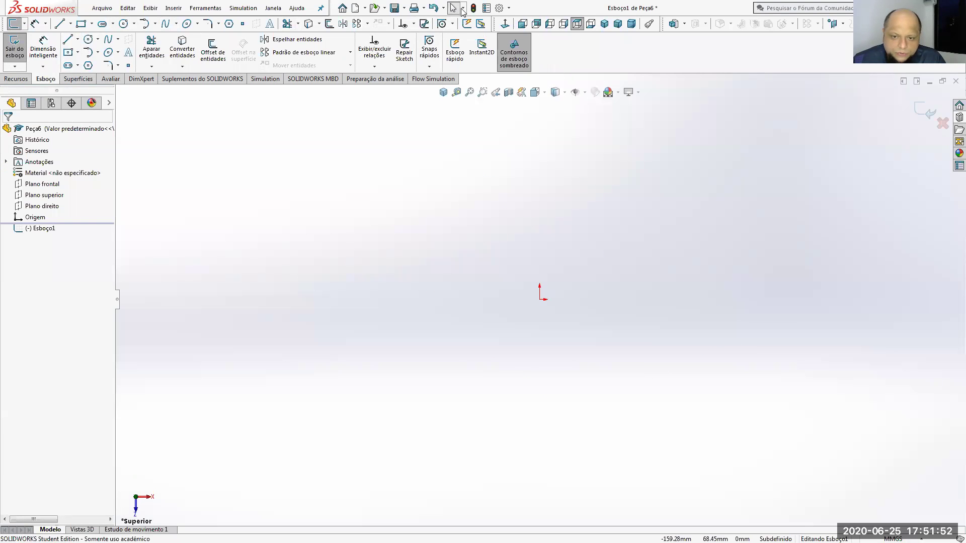
click(504, 25)
click(124, 24)
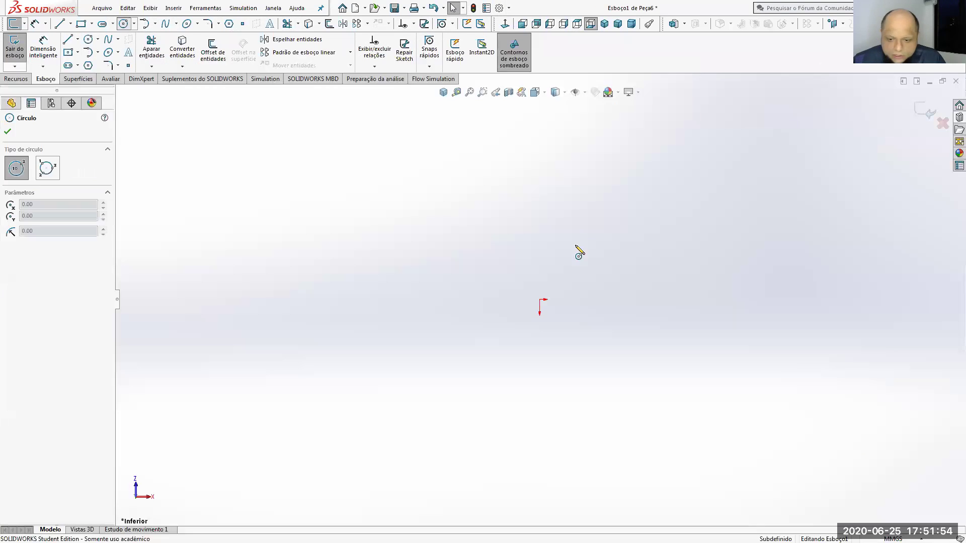
click(547, 299)
click(667, 265)
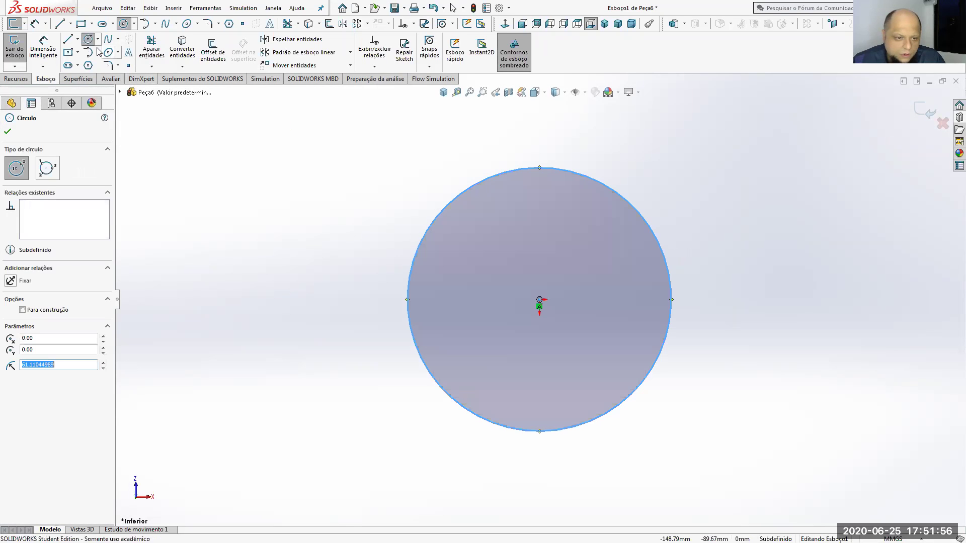
Step: Dimension the circle's diameter and set it to 20 mm
right_drag(424, 166, 424, 134)
click(657, 235)
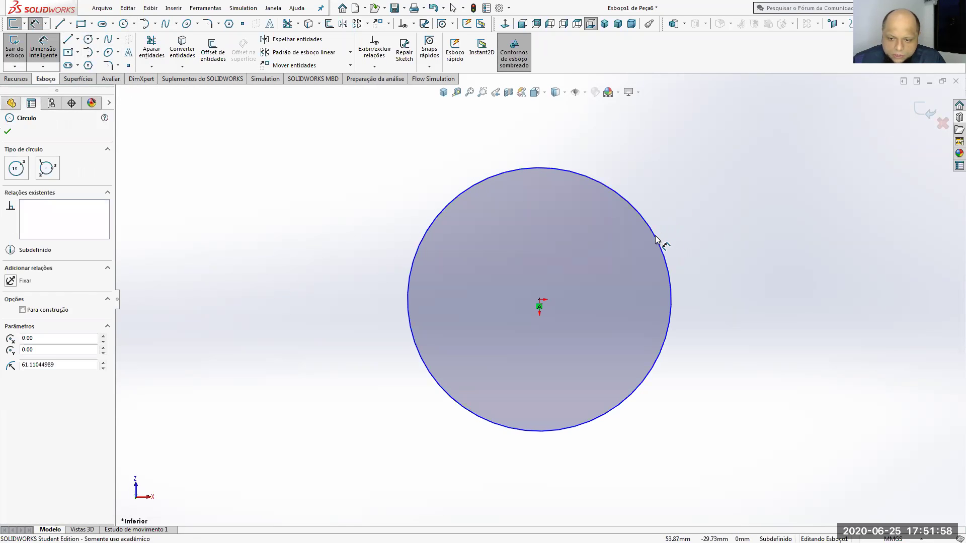
click(753, 229)
text(20)
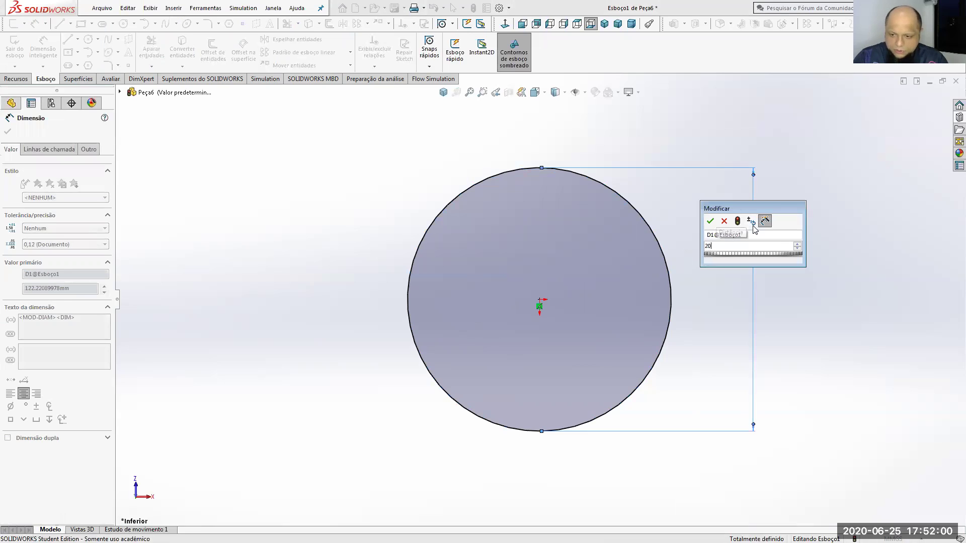
key(Return)
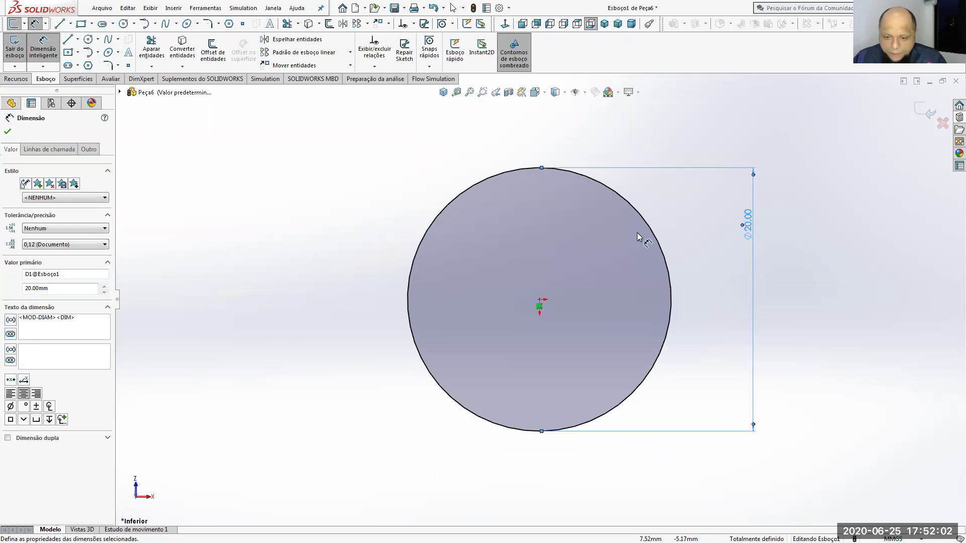
Step: Extrude the circle into a solid cylinder 25 mm long, with the extrusion direction reversed
click(16, 79)
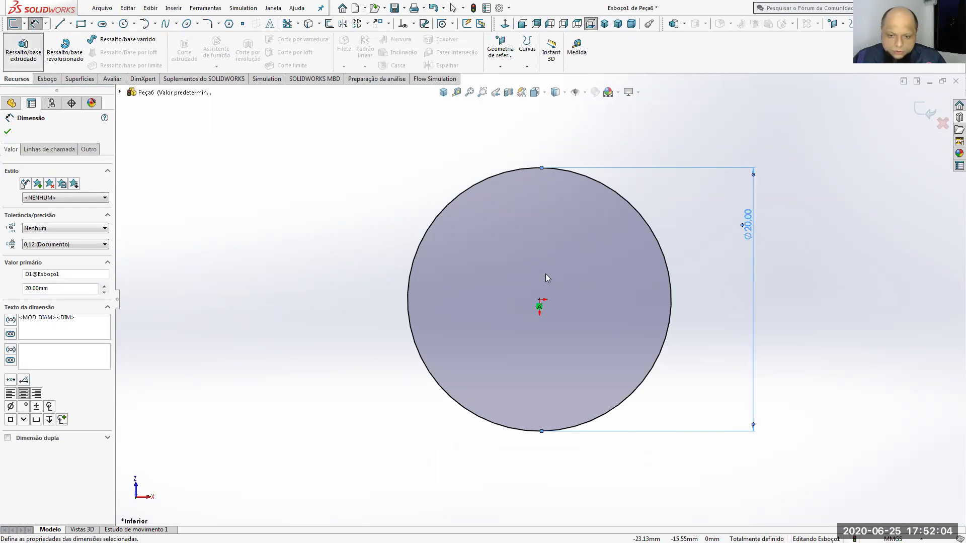
click(23, 49)
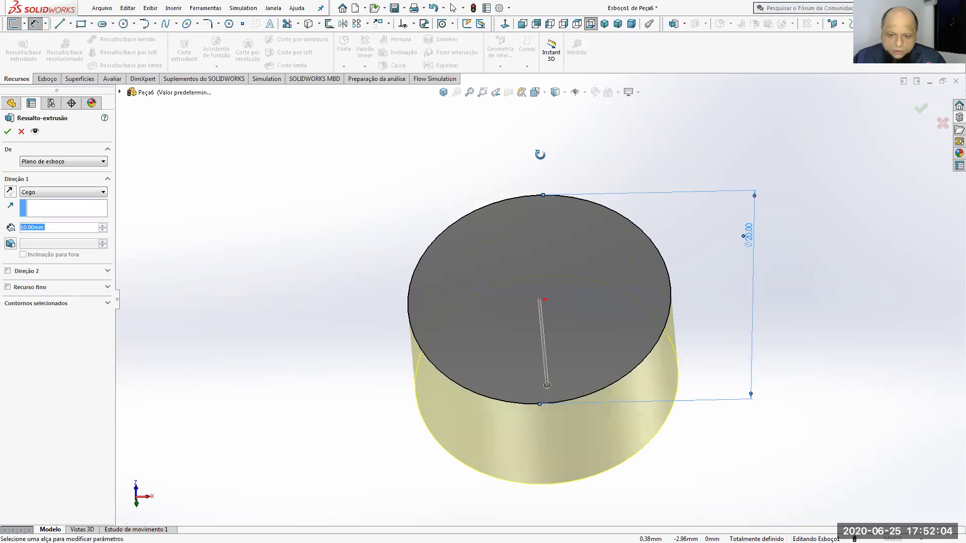
click(10, 192)
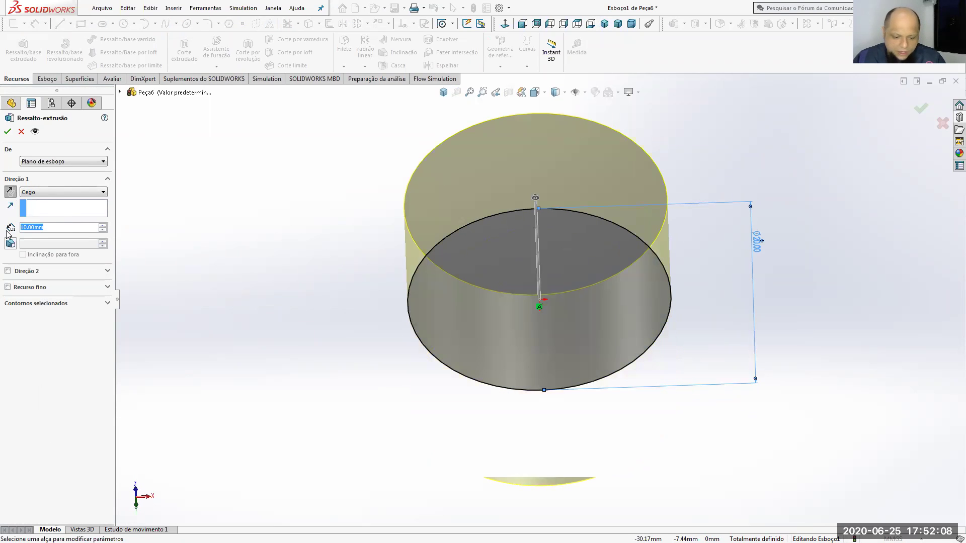
text(20)
key(Return)
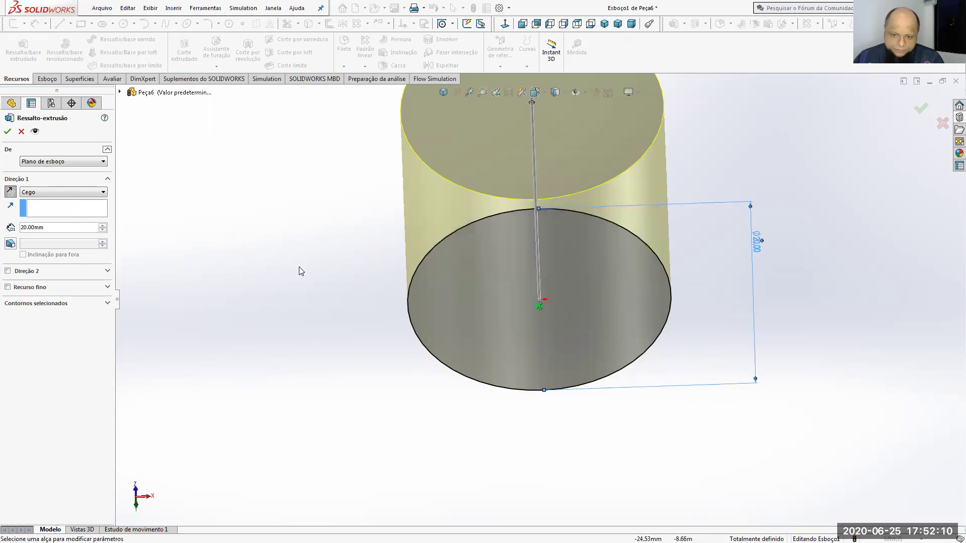
text(25)
key(Return)
click(8, 133)
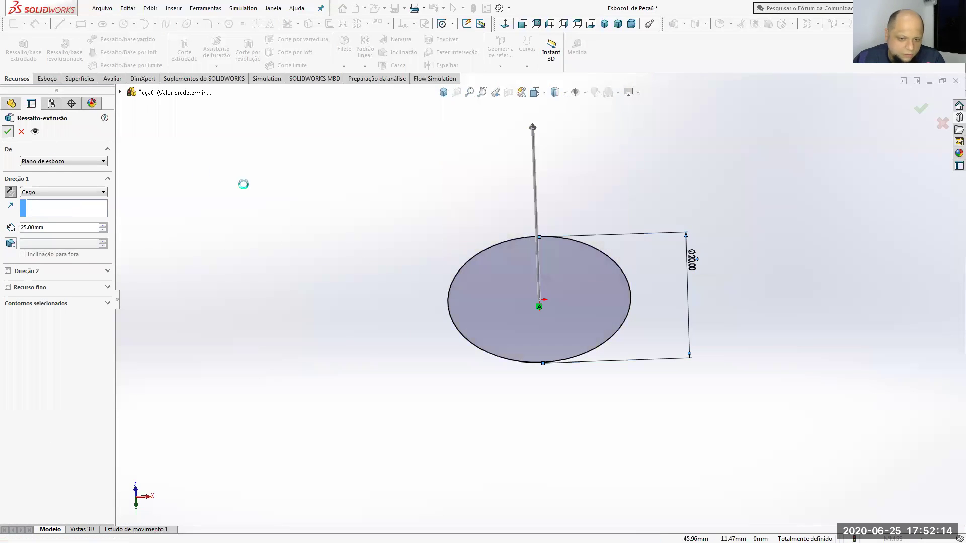
Step: Shell the cylinder with a 1 mm wall thickness, removing its flat bottom face
middle_drag(352, 243, 351, 269)
middle_drag(472, 303, 530, 405)
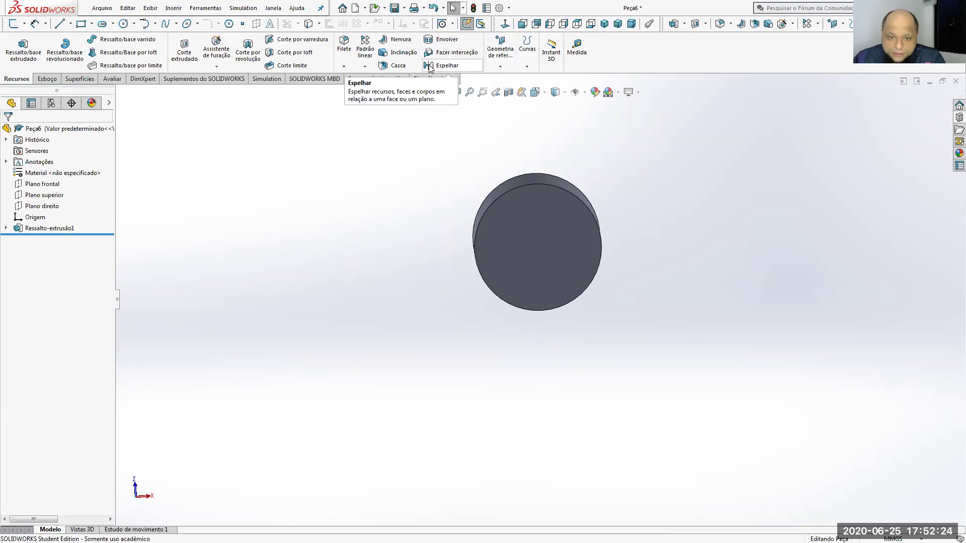
click(402, 70)
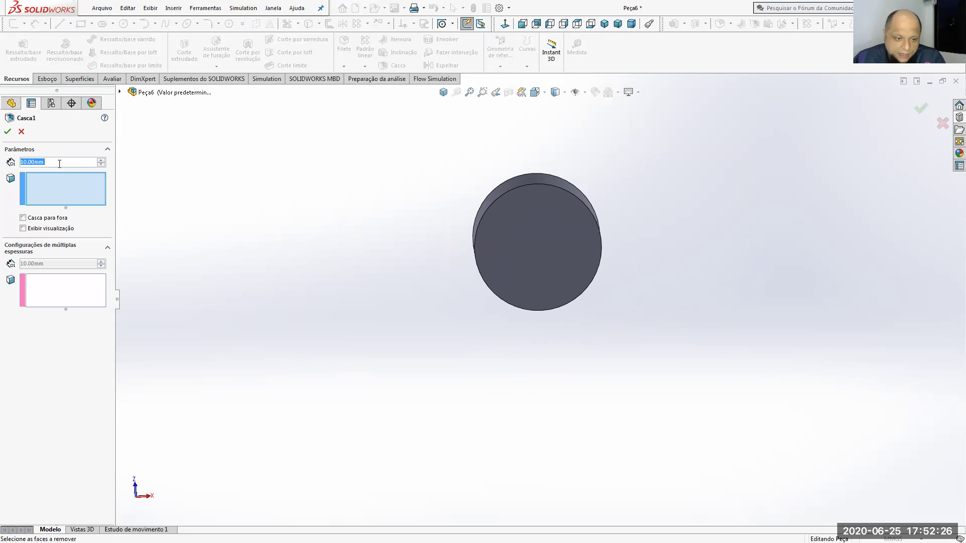
text(1)
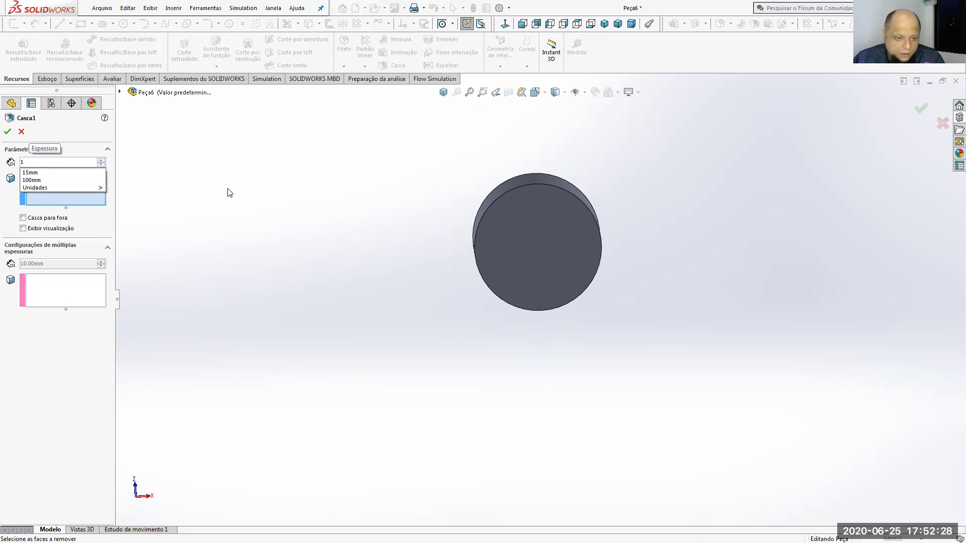
click(559, 232)
click(9, 132)
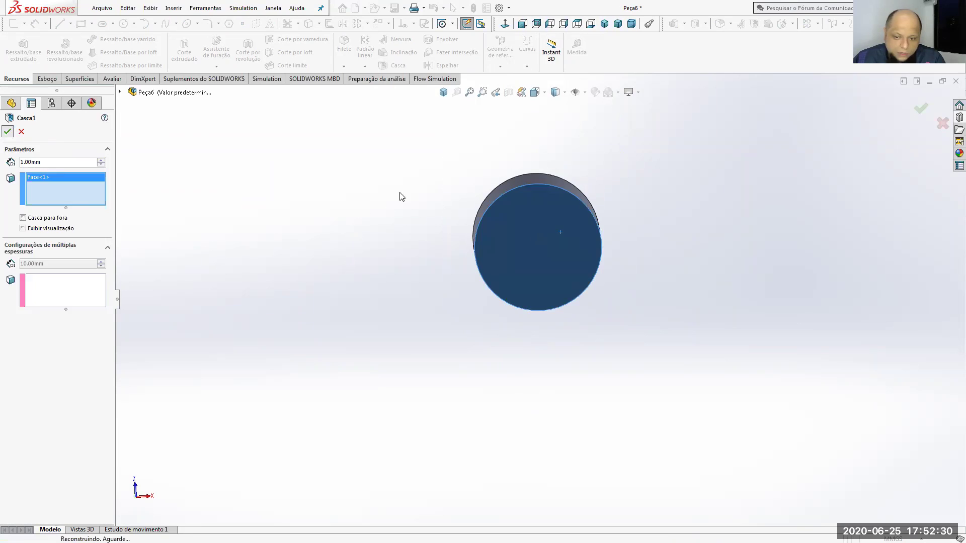
Step: Sketch a centre rectangle about 5.08 mm wide and 7.21 mm high on the shell's inner floor, centred about 4.6 mm beside the origin
middle_drag(426, 240, 432, 161)
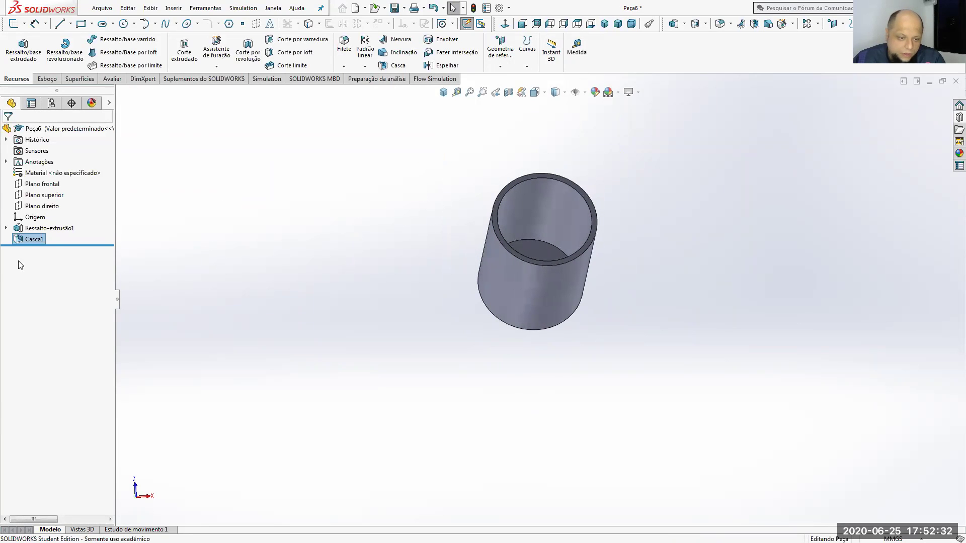
middle_drag(554, 242, 547, 307)
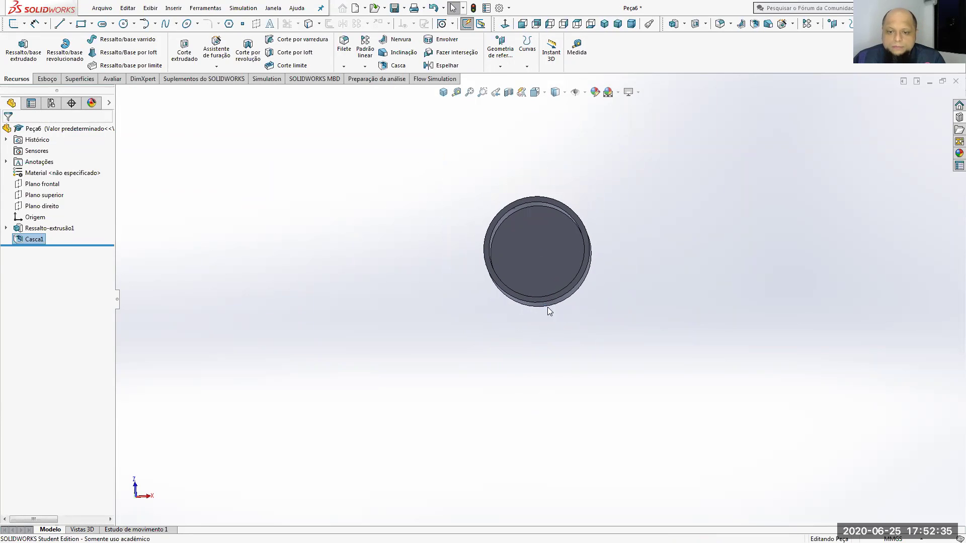
click(549, 256)
mouse_move(553, 259)
middle_down()
mouse_move(552, 216)
mouse_move(551, 249)
middle_up()
right_click(551, 249)
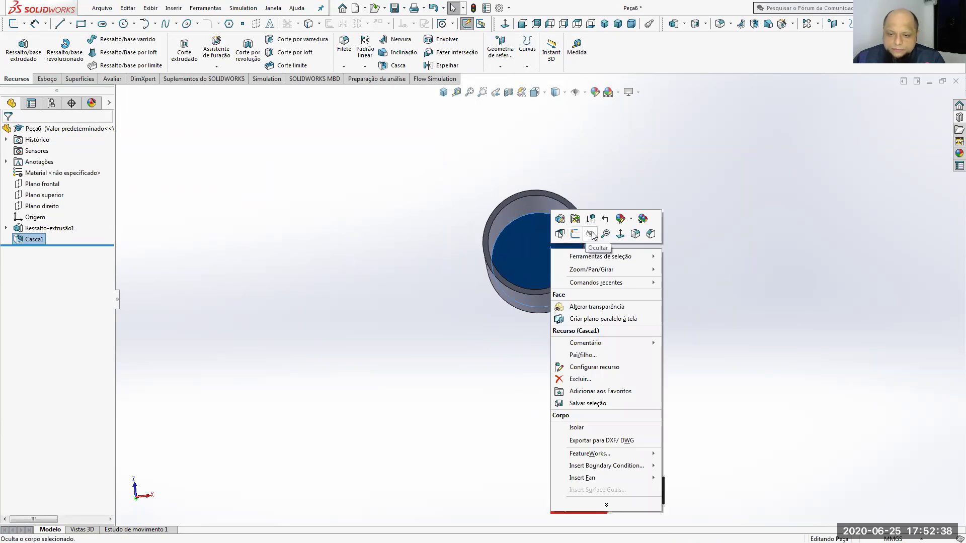
click(618, 230)
click(47, 79)
click(14, 49)
click(69, 52)
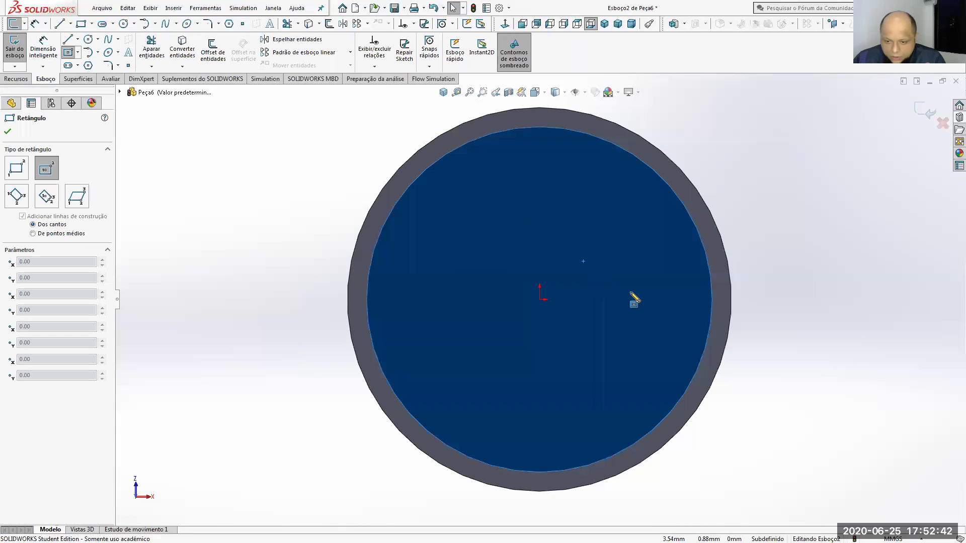
click(628, 299)
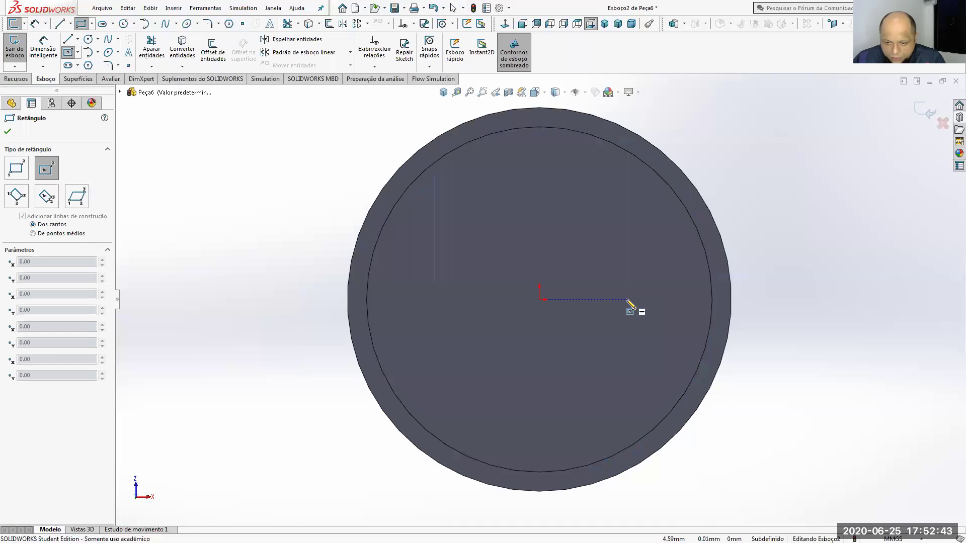
click(578, 230)
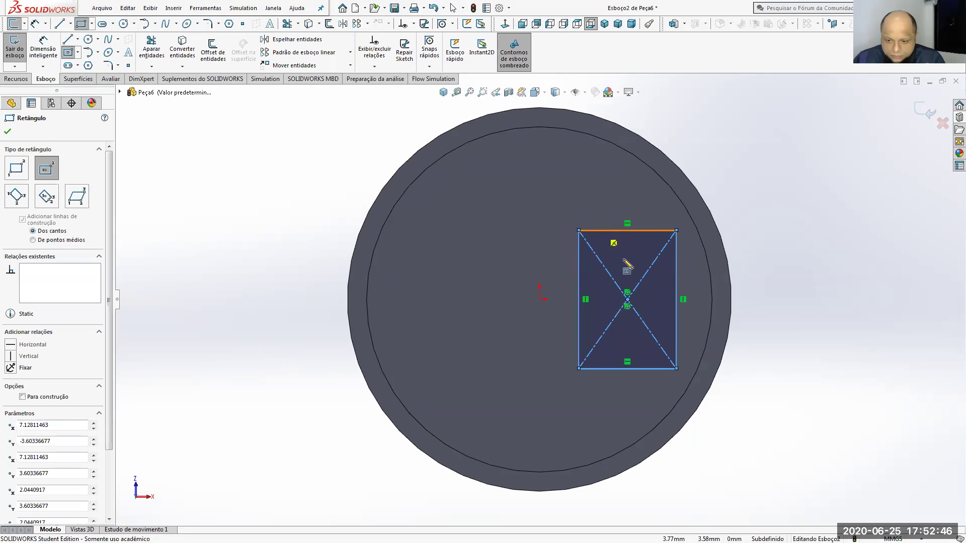
Step: Dimension the rectangle 5 mm wide and 7 mm high
right_drag(557, 265, 557, 249)
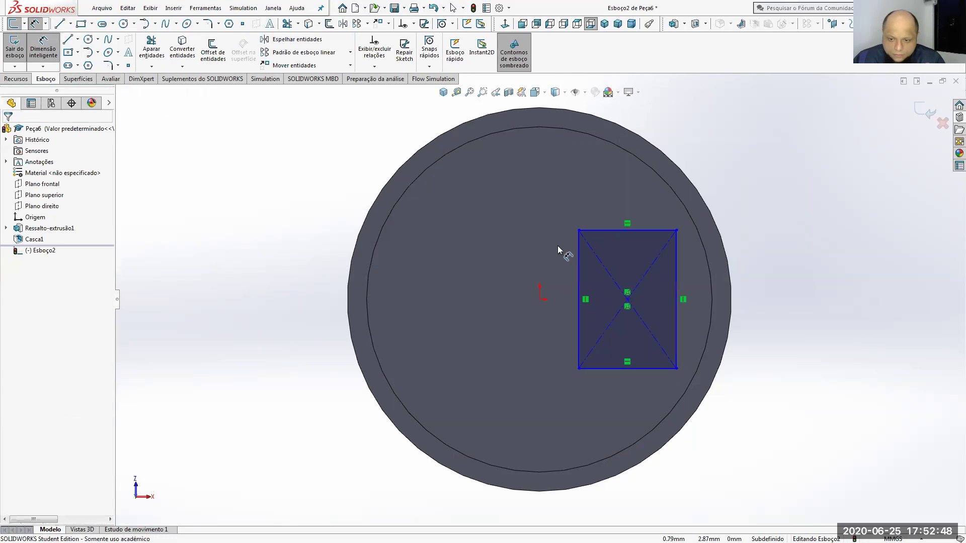
click(606, 230)
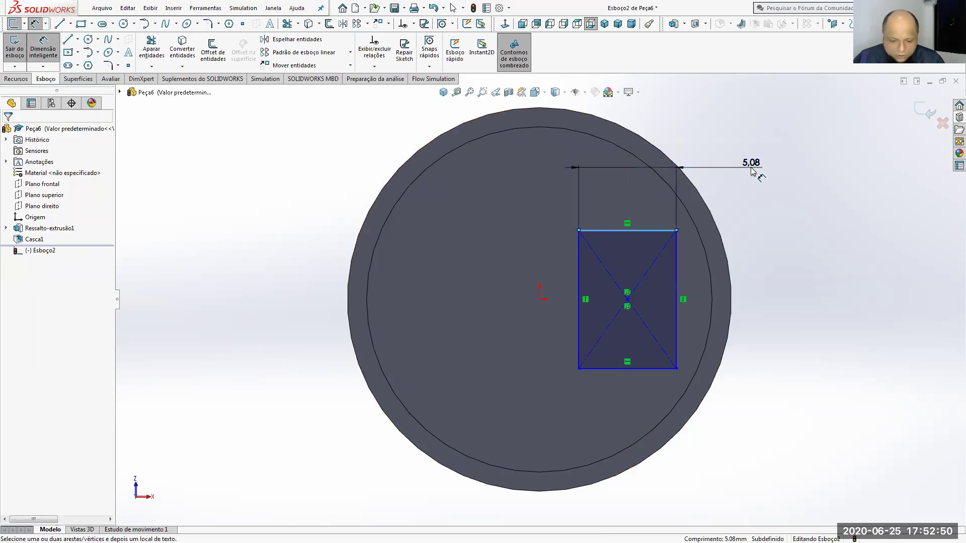
click(751, 171)
text(5)
key(Return)
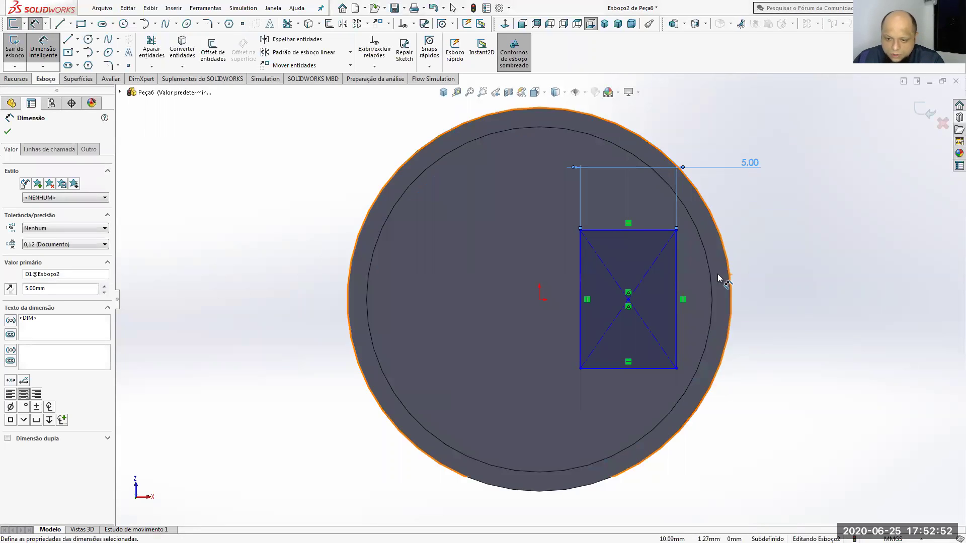
click(677, 286)
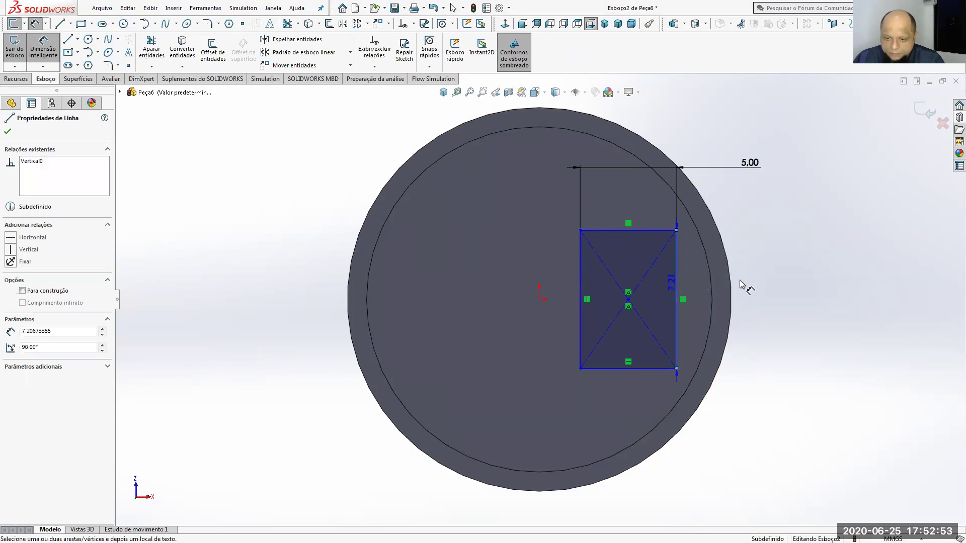
click(779, 295)
text(7)
key(Return)
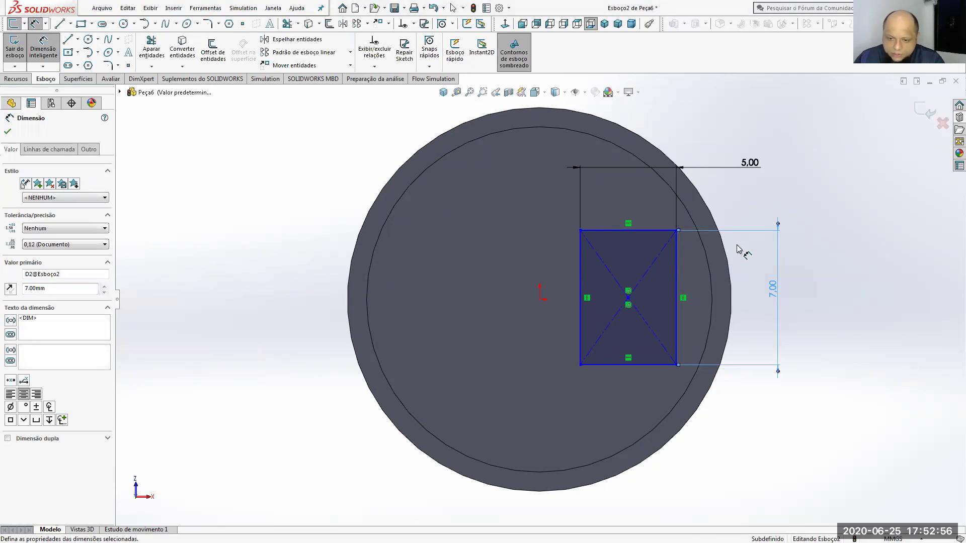
Step: Dimension the horizontal distance from the origin to the rectangle's centre and set it to 3 mm
click(540, 301)
click(628, 298)
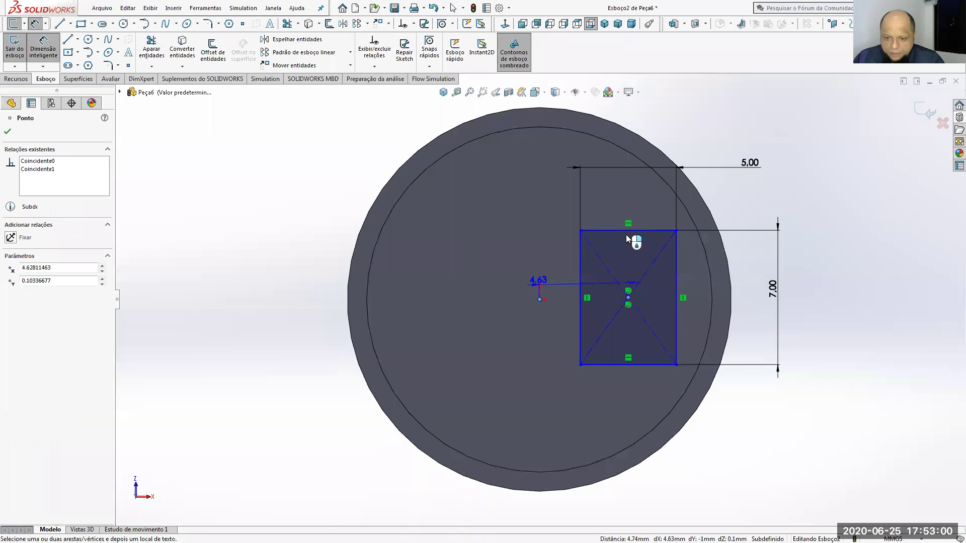
click(606, 109)
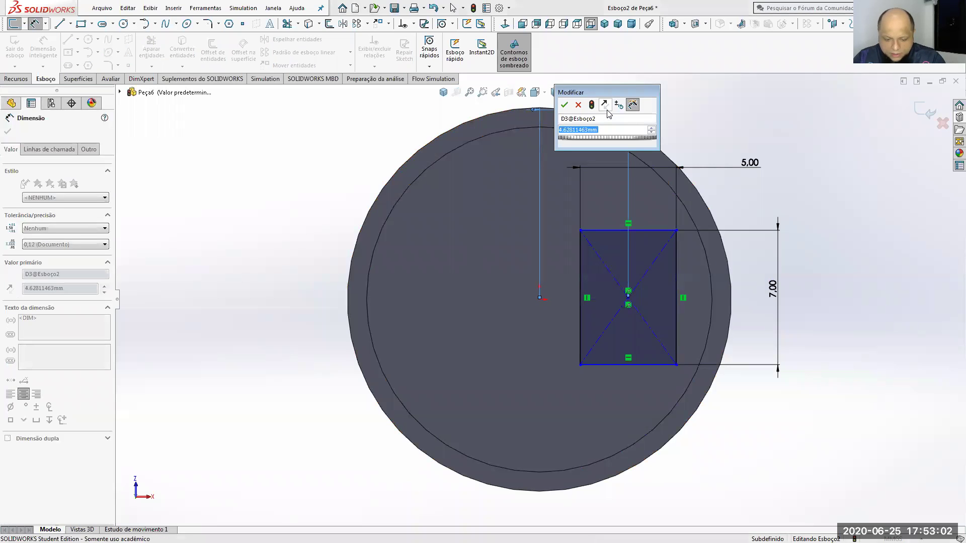
text(3)
key(Return)
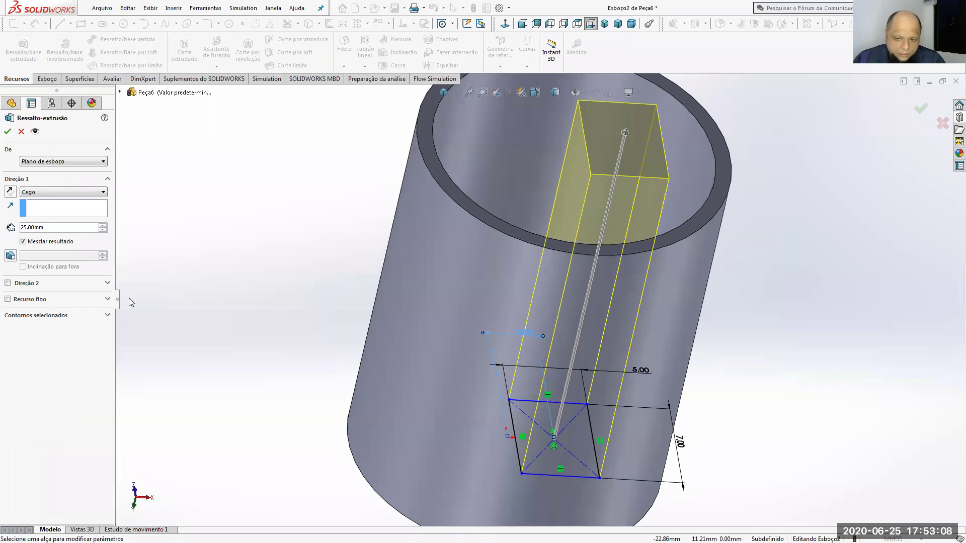
Step: Extrude the rectangle 19 mm from the shell's floor towards its open end, merged with the body
middle_drag(435, 397, 443, 300)
scroll(554, 295, up, 2)
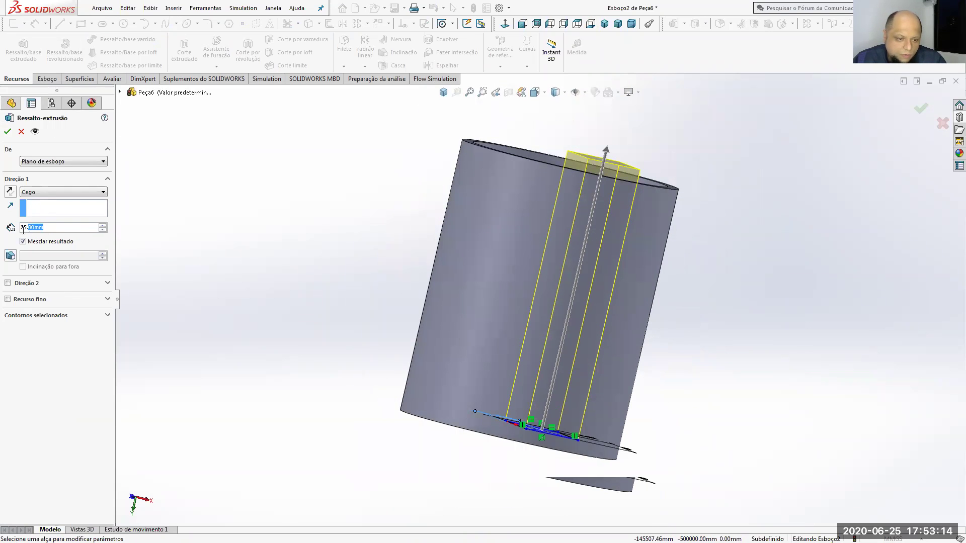
text(1)
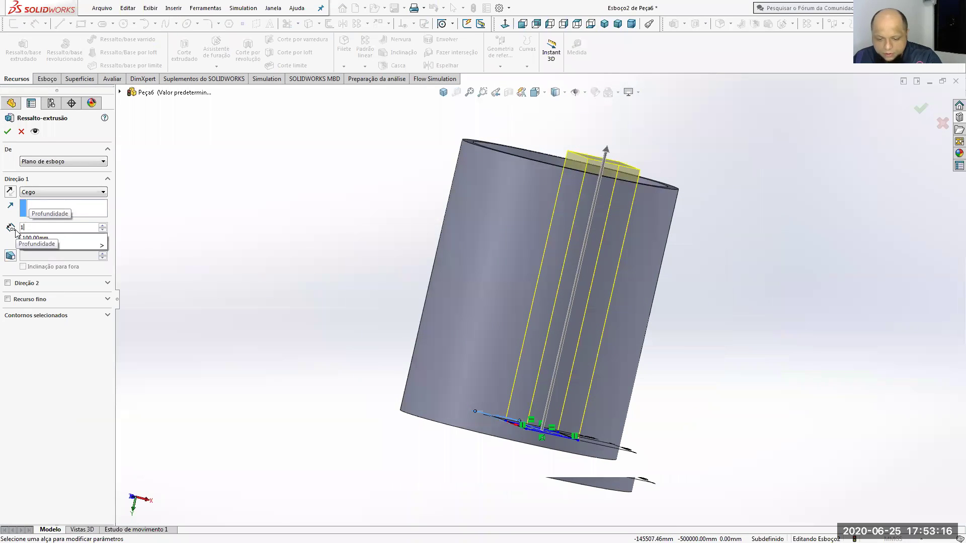
text(9)
key(Return)
middle_drag(472, 282, 417, 306)
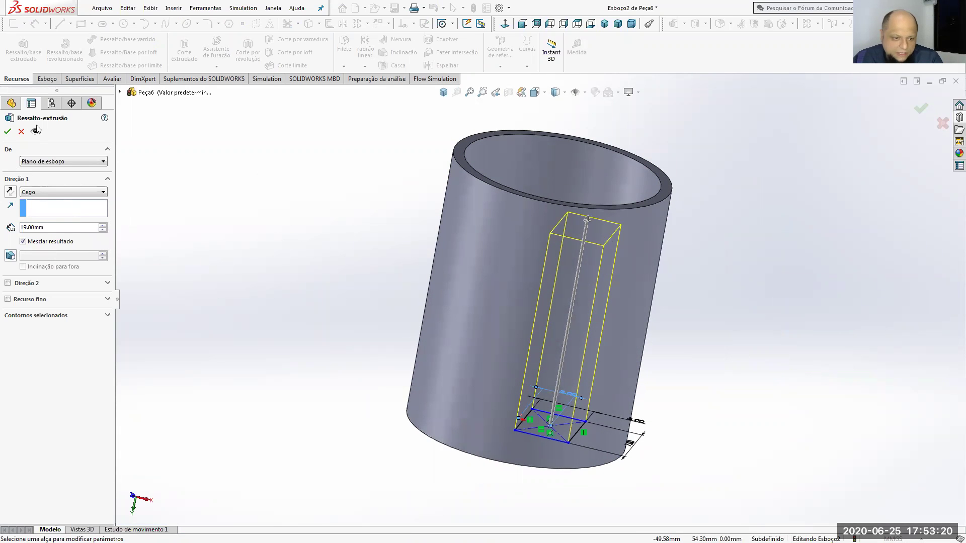
click(8, 131)
Step: Create a section view through the right plane (Plano direito) with an offset of -1 mm to expose the block inside the shell
middle_drag(362, 255, 379, 396)
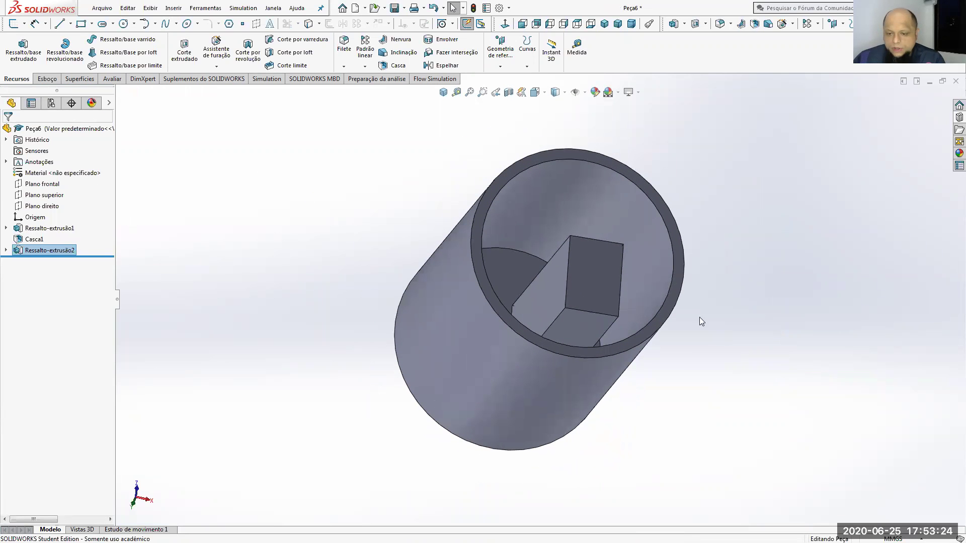
click(516, 94)
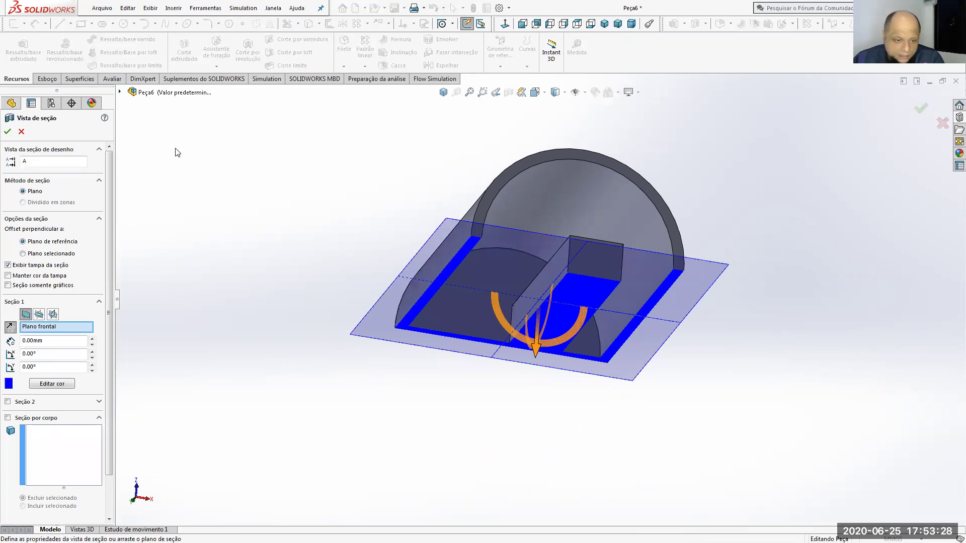
click(53, 315)
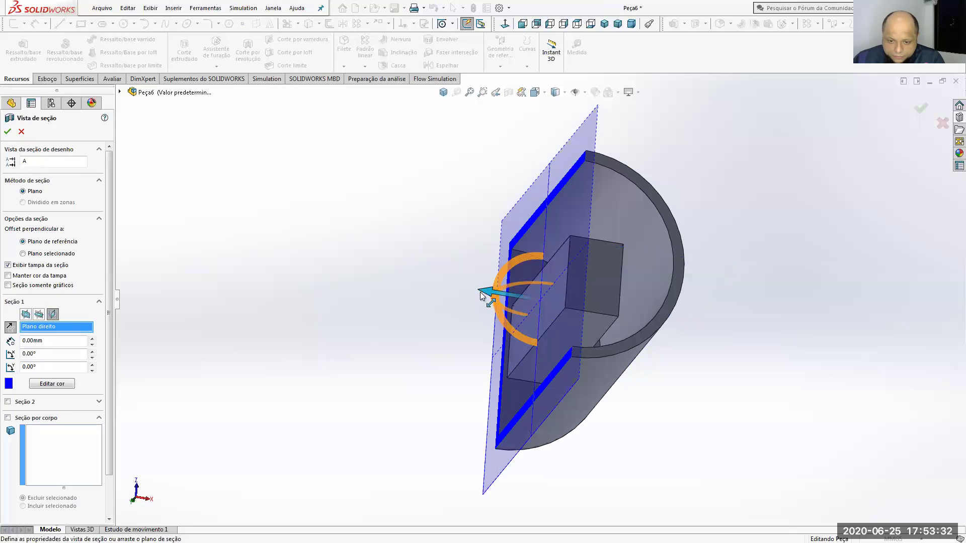
drag(488, 297, 476, 297)
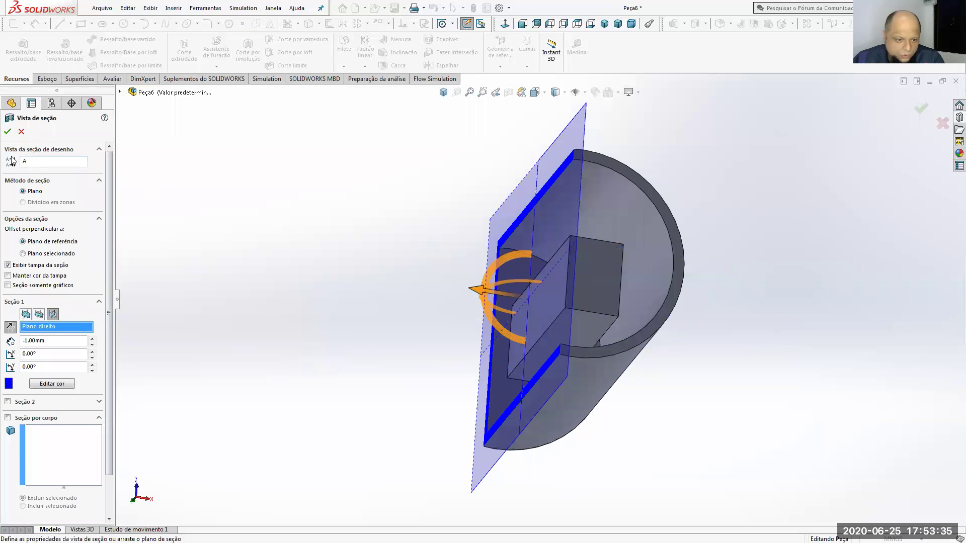
click(7, 132)
Step: Sketch a circle with a radius of about 1.9 mm on the block's exposed side face, about 16.5 mm below the origin
click(543, 290)
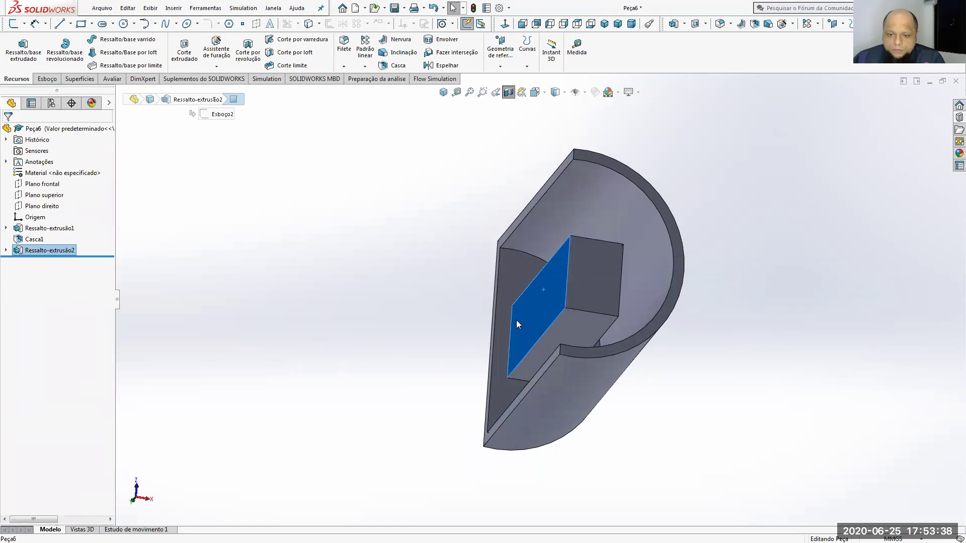
click(505, 23)
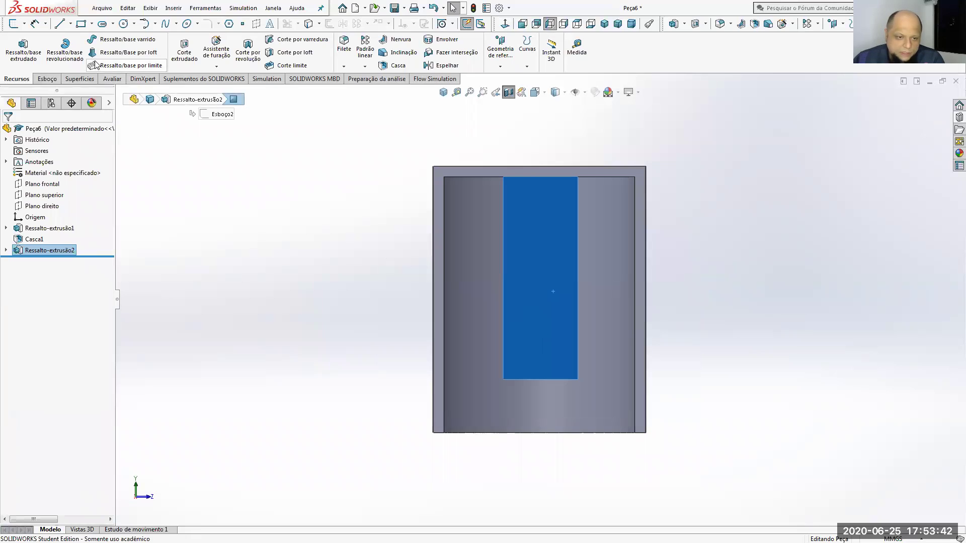
click(47, 80)
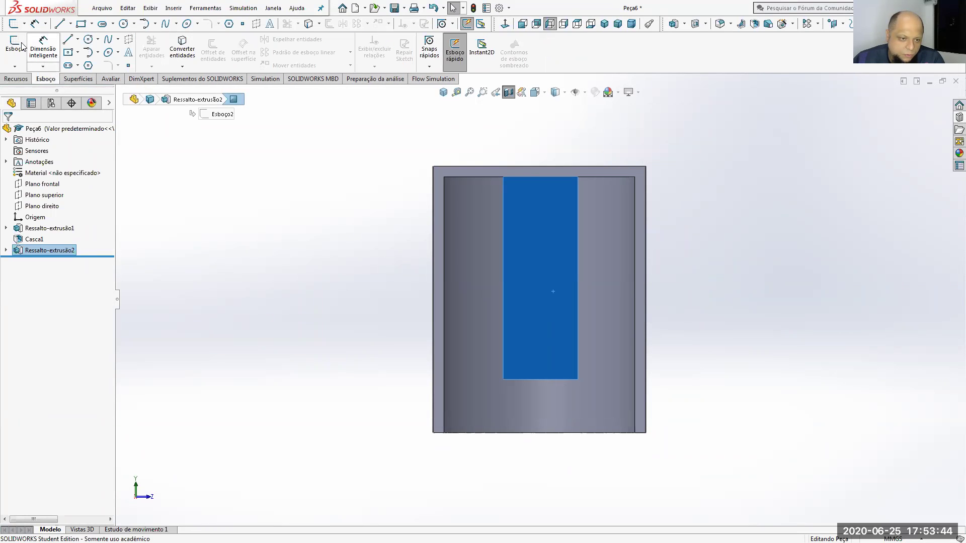
click(86, 43)
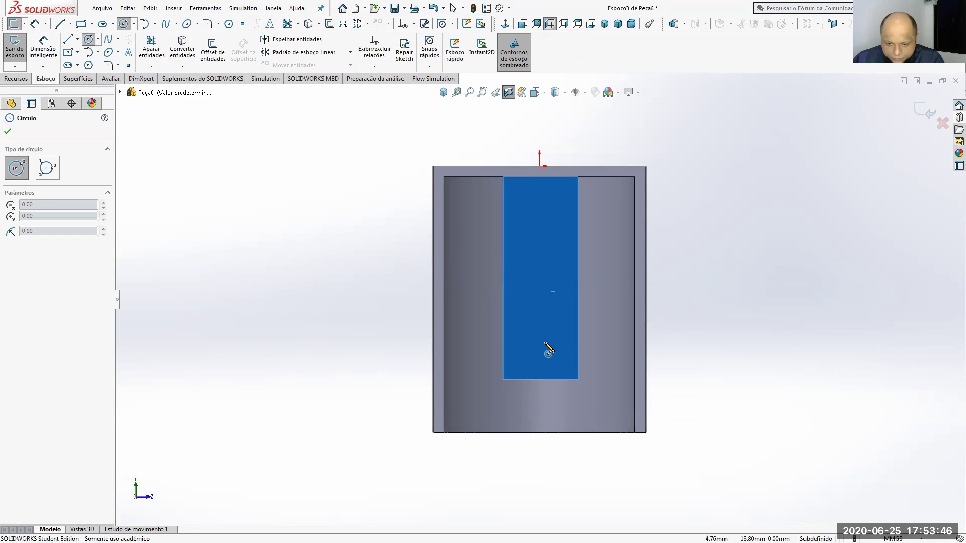
click(540, 341)
click(555, 327)
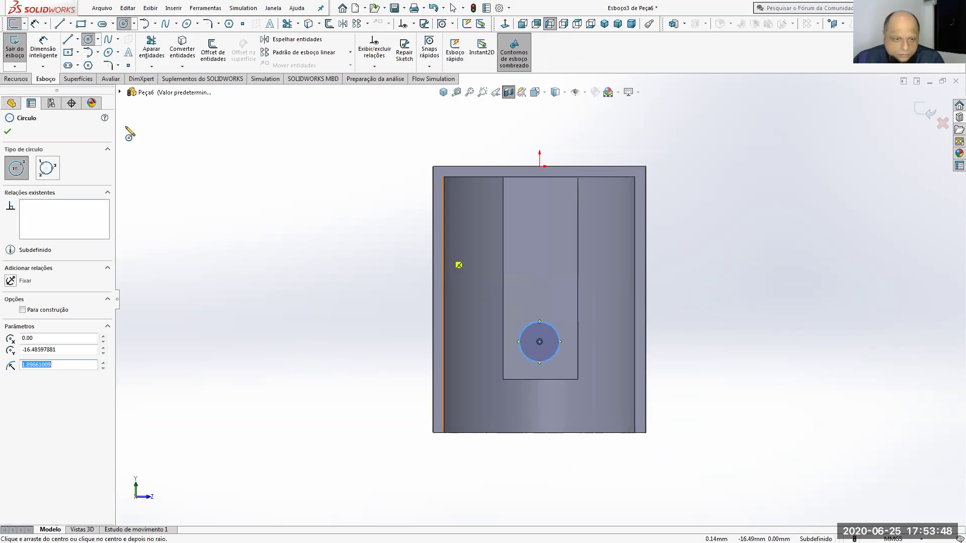
Step: Dimension the circle's diameter and set it to 5 mm
click(35, 49)
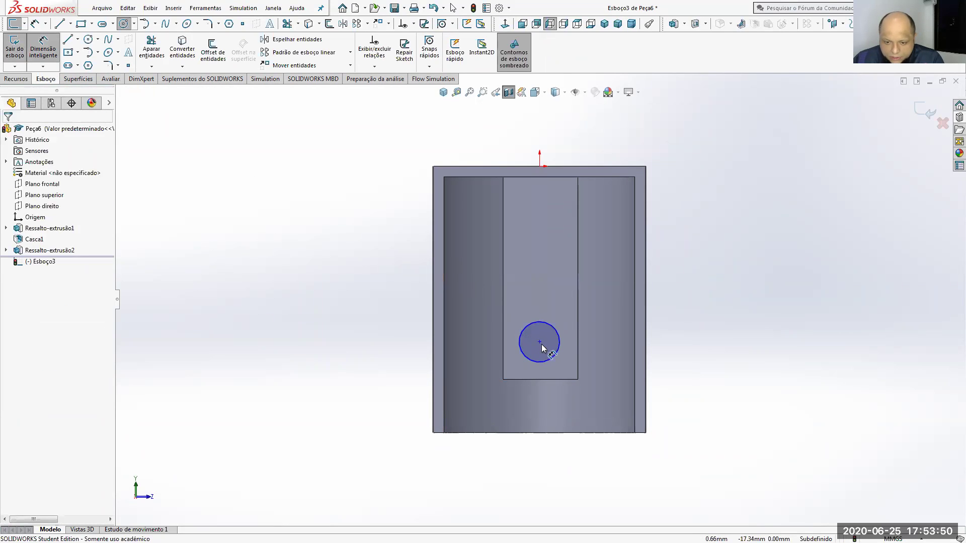
click(553, 361)
click(694, 378)
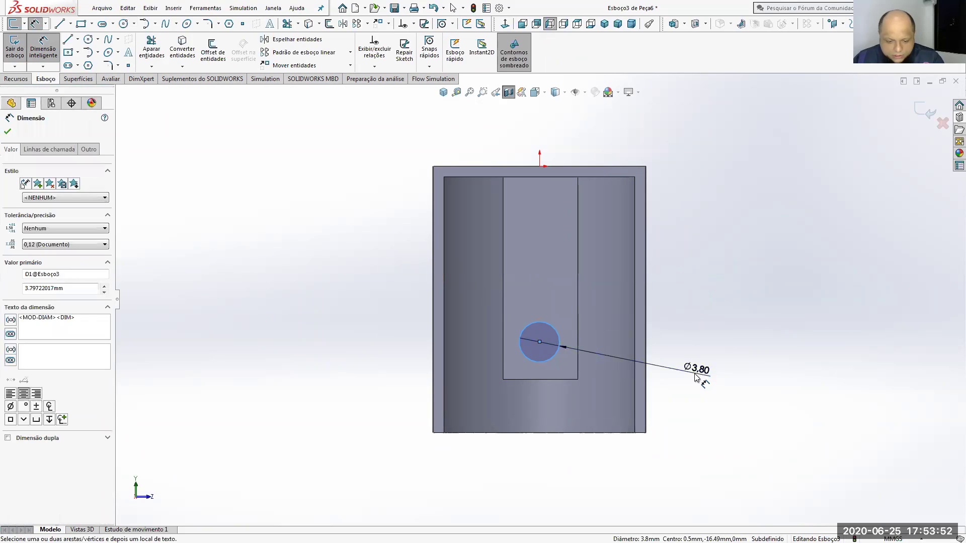
text(4)
key(Return)
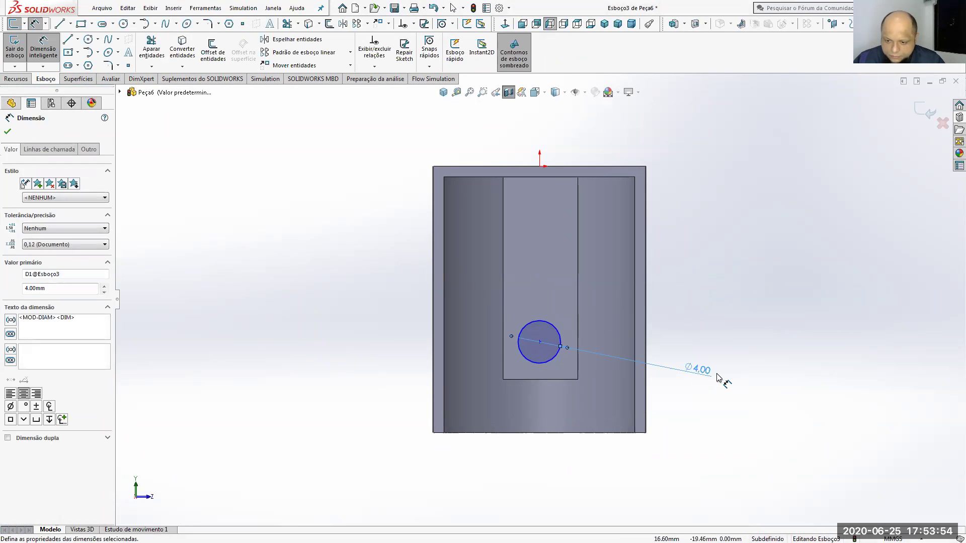
double_click(697, 374)
text(5)
key(Return)
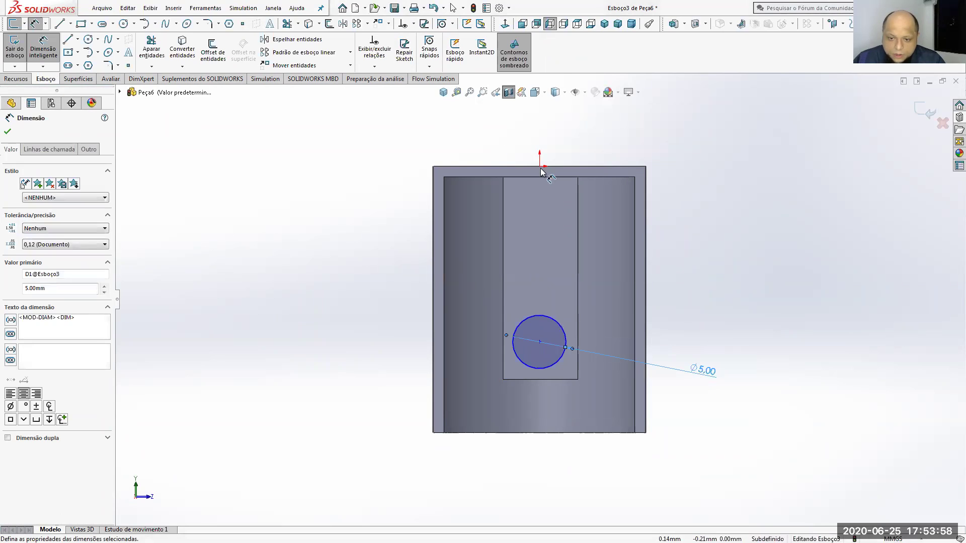
Step: Add a vertical relation between the origin and the circle's centre
key(Escape)
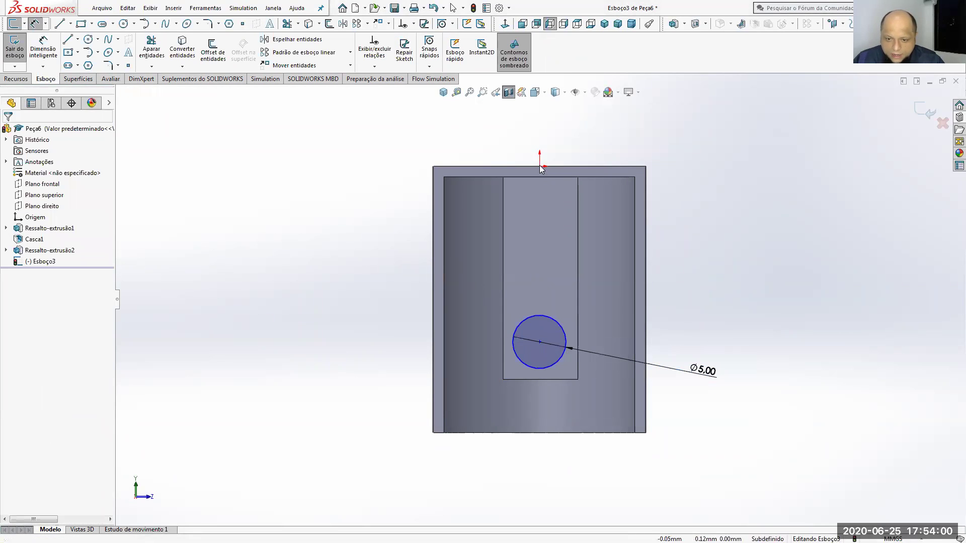
ctrl+click(540, 342)
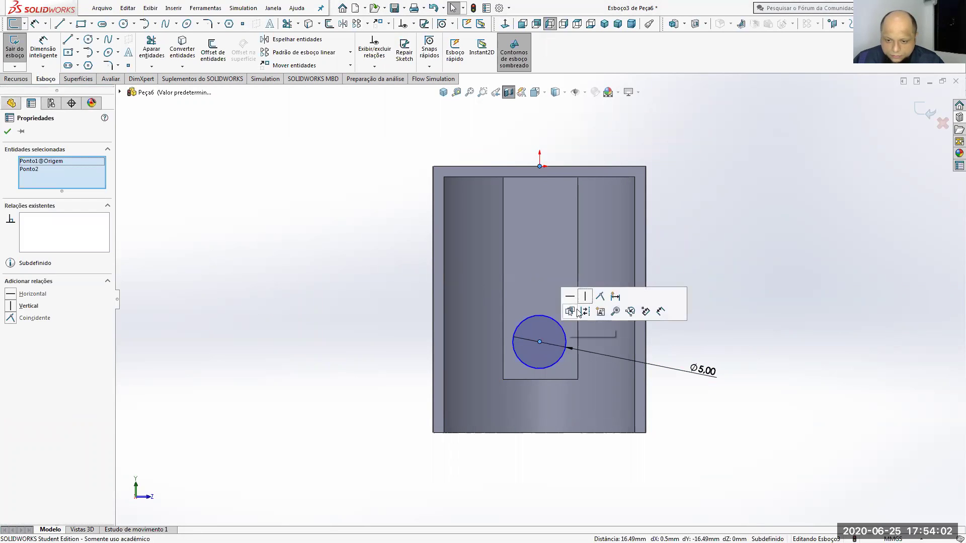
key(Escape)
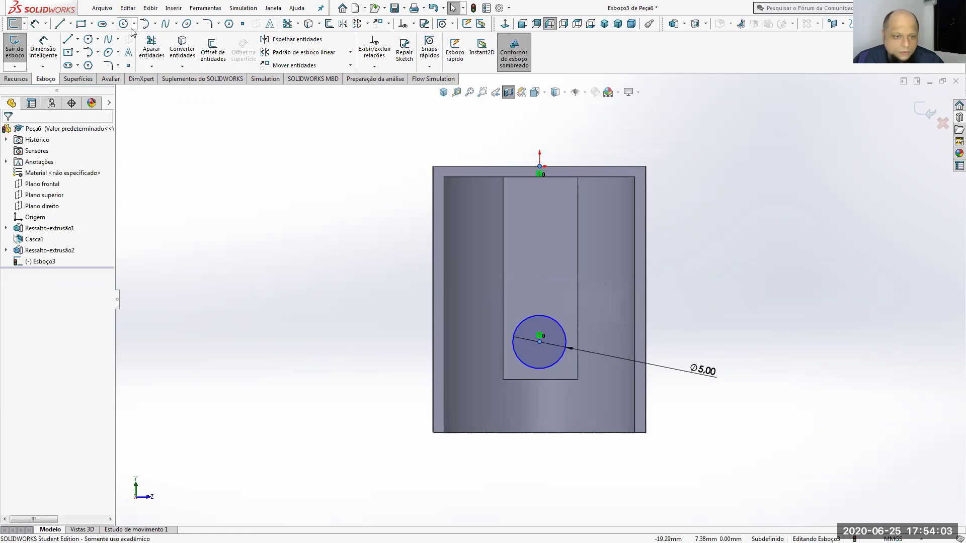
Step: Dimension the circle's centre from the closed end edge of the cylinder and set the distance to 16 mm
click(42, 49)
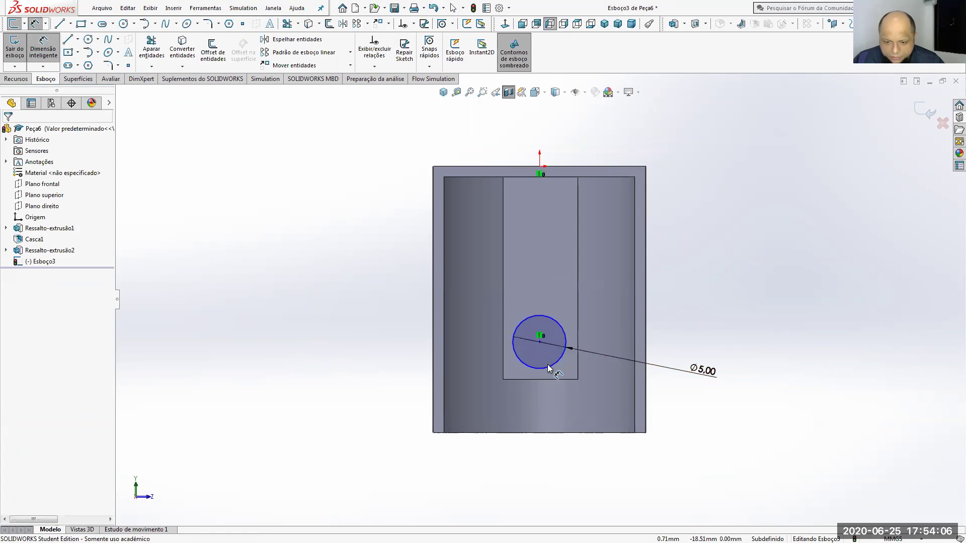
click(539, 342)
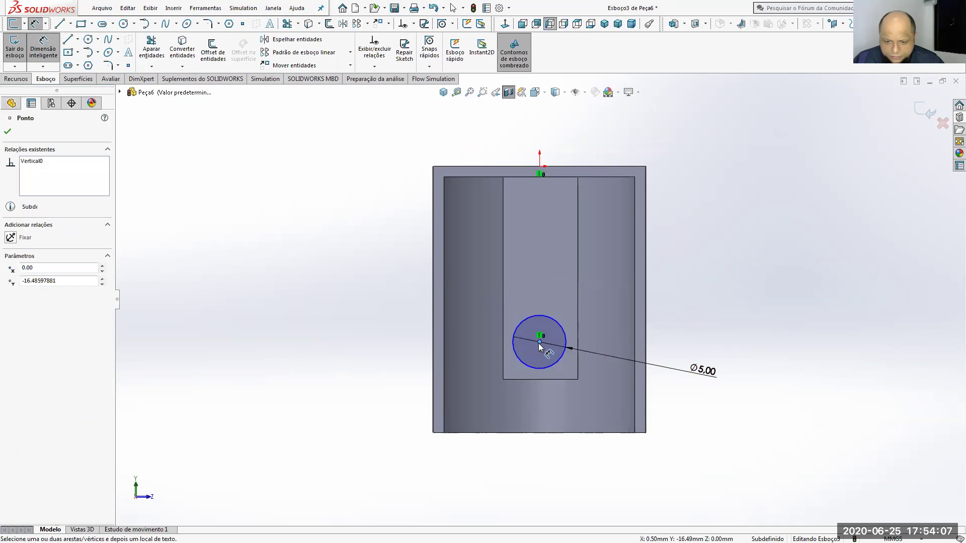
click(588, 167)
click(726, 208)
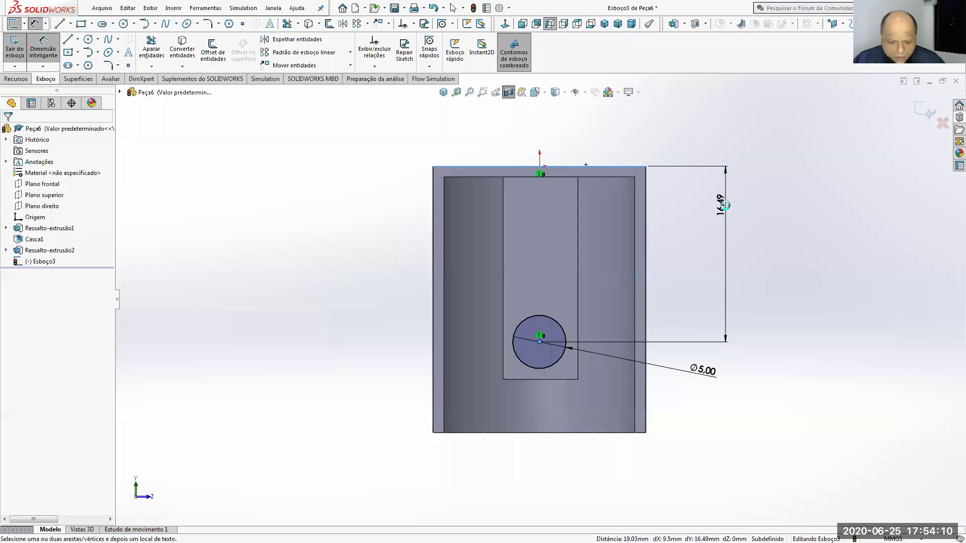
text(16)
key(Return)
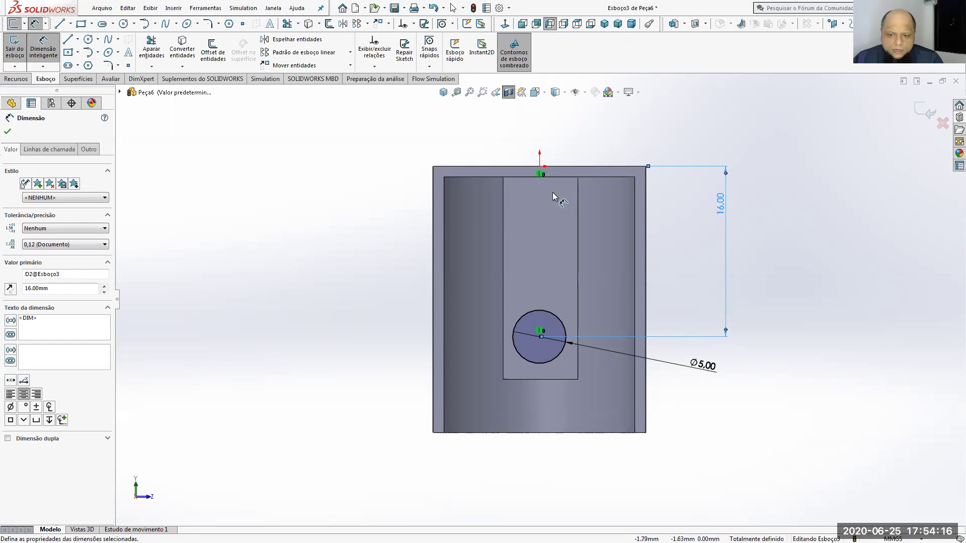
Step: Turn off the section view to show the whole cylinder again with the circle sketch still open
click(22, 78)
middle_drag(356, 276, 518, 161)
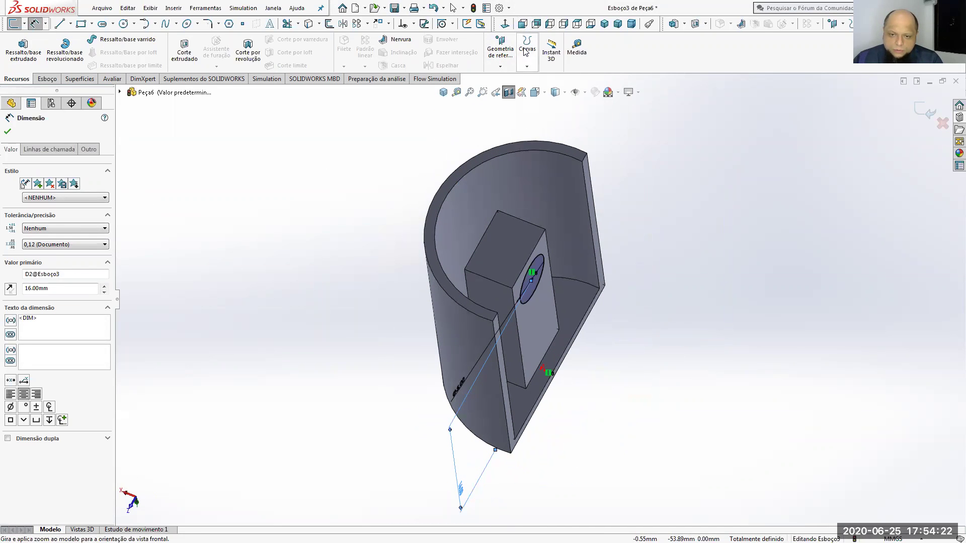
click(443, 93)
middle_drag(495, 216, 601, 390)
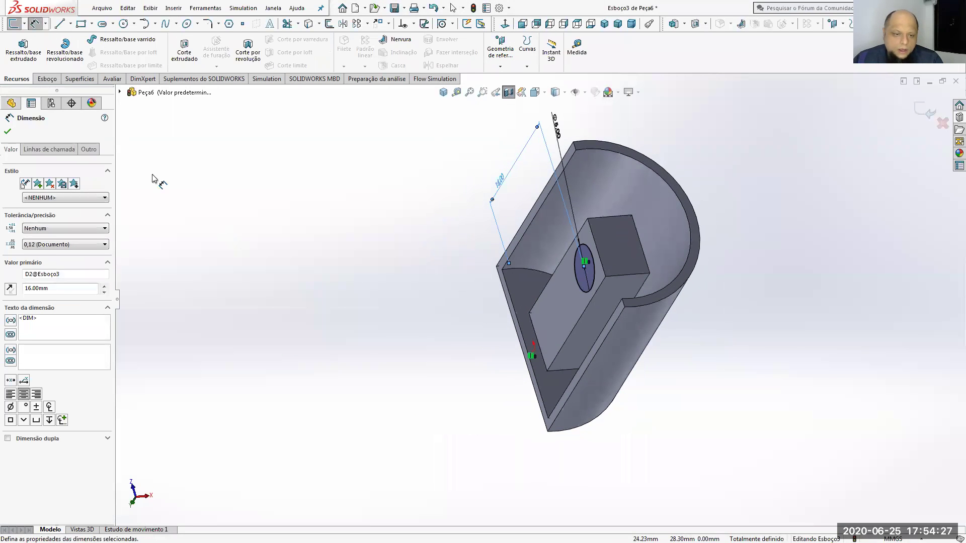
click(508, 92)
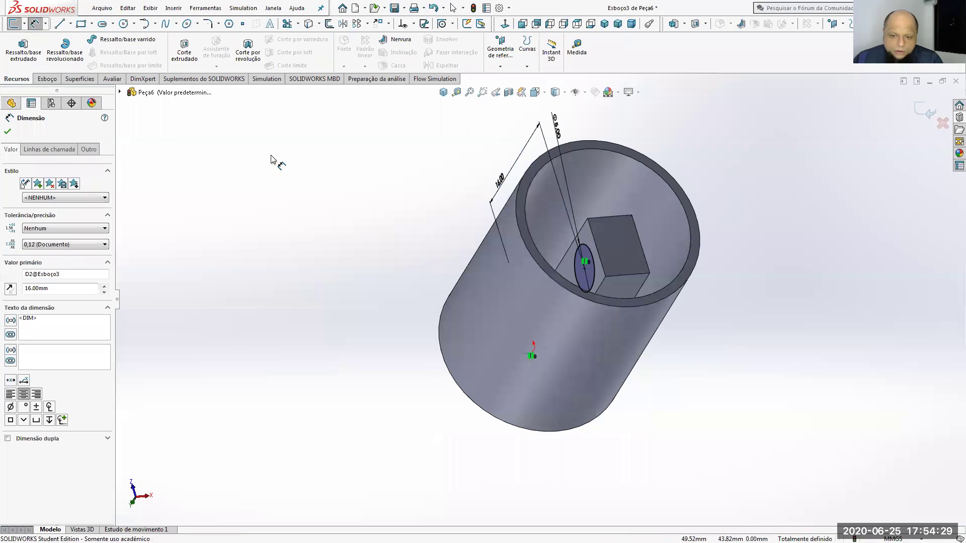
click(46, 81)
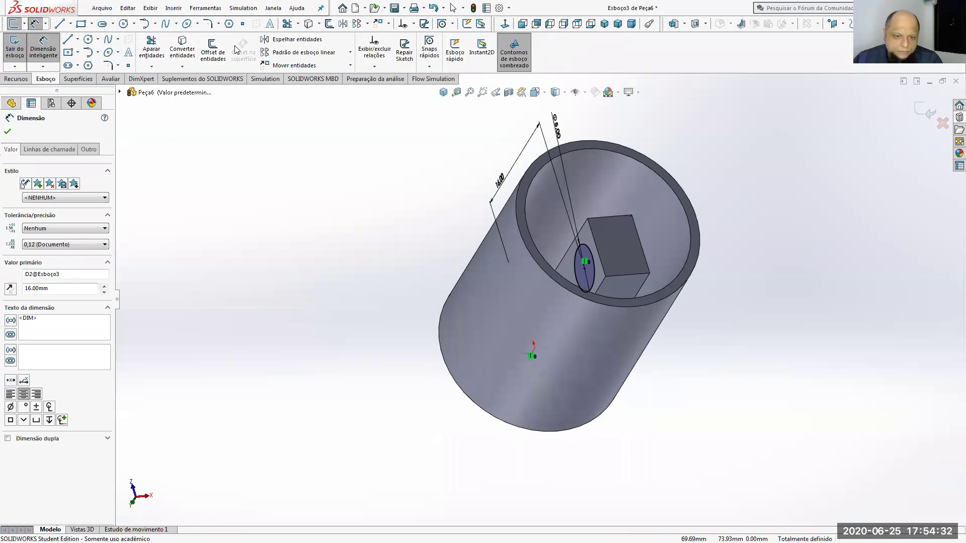
Step: Cut-extrude the 5 mm circle with the Through All (Passante) end condition through the block and the adjacent shell wall
click(16, 79)
click(184, 52)
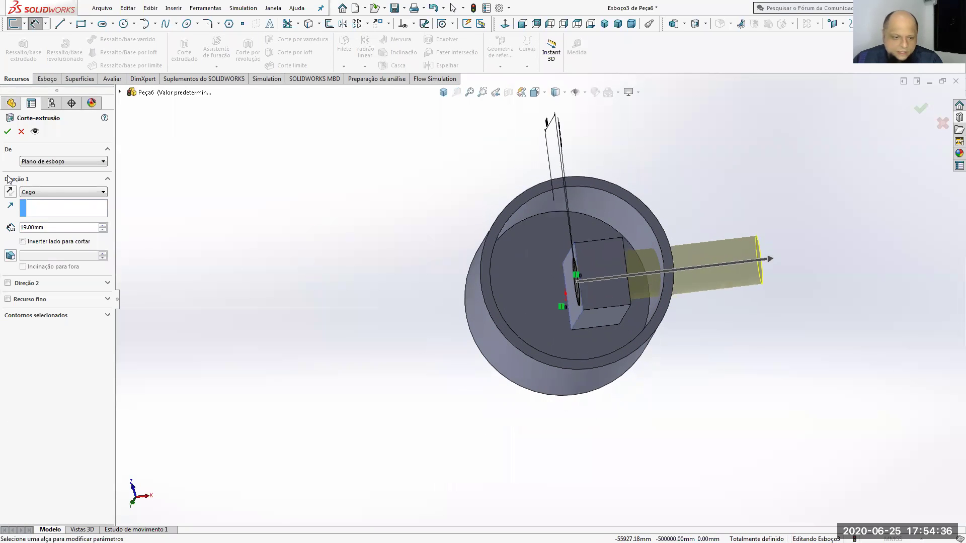
click(42, 191)
click(42, 207)
click(10, 192)
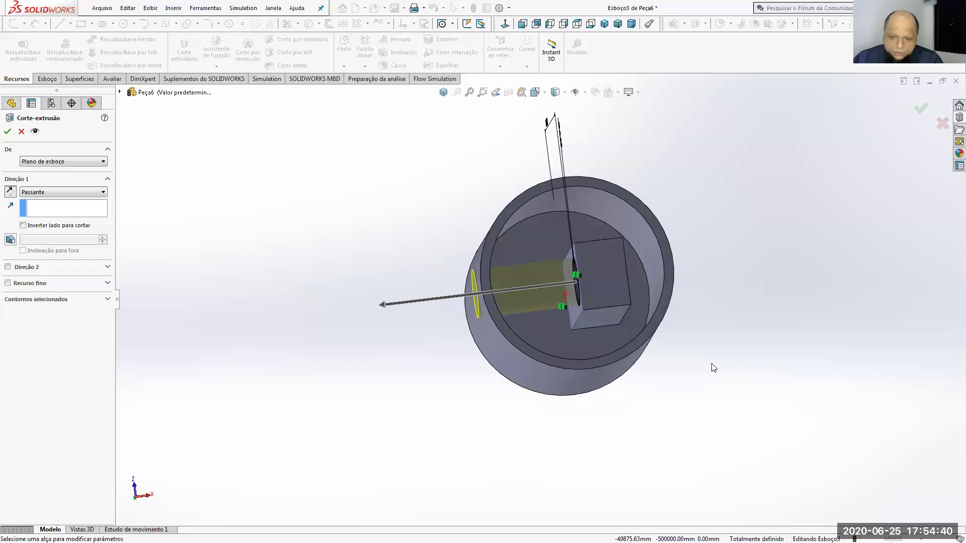
click(19, 193)
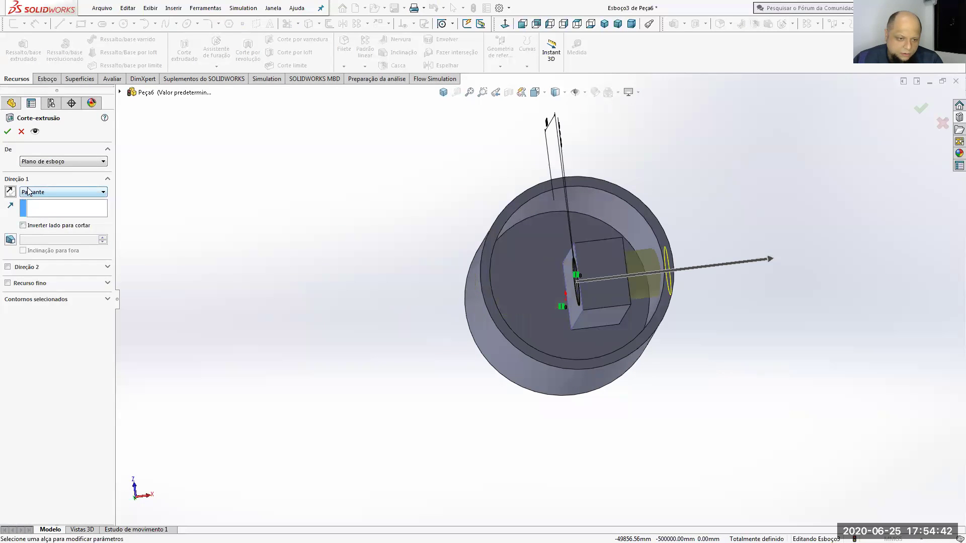
click(7, 132)
Step: Sketch a circle with a radius of about 1.6 mm at the centre of the block's rectangular end face
middle_drag(392, 244, 426, 238)
click(610, 252)
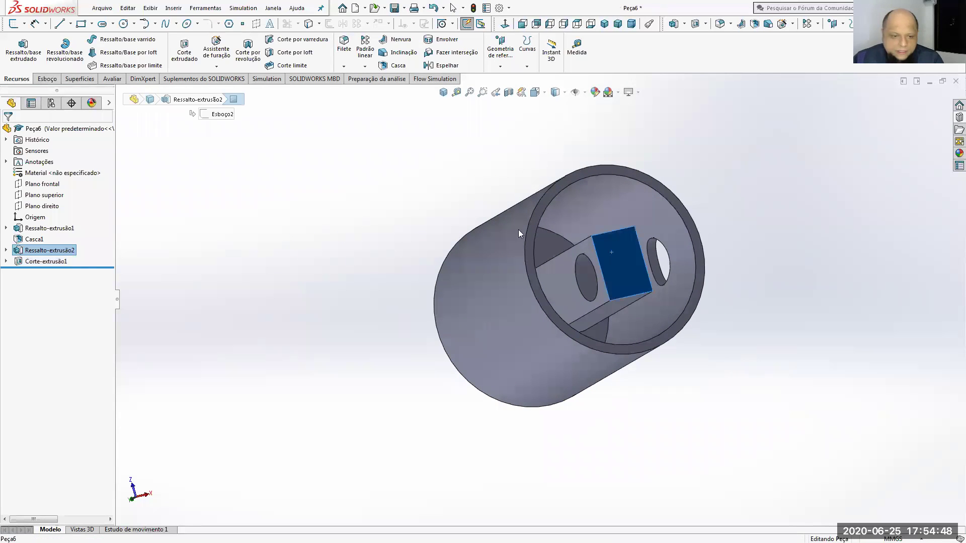
click(45, 79)
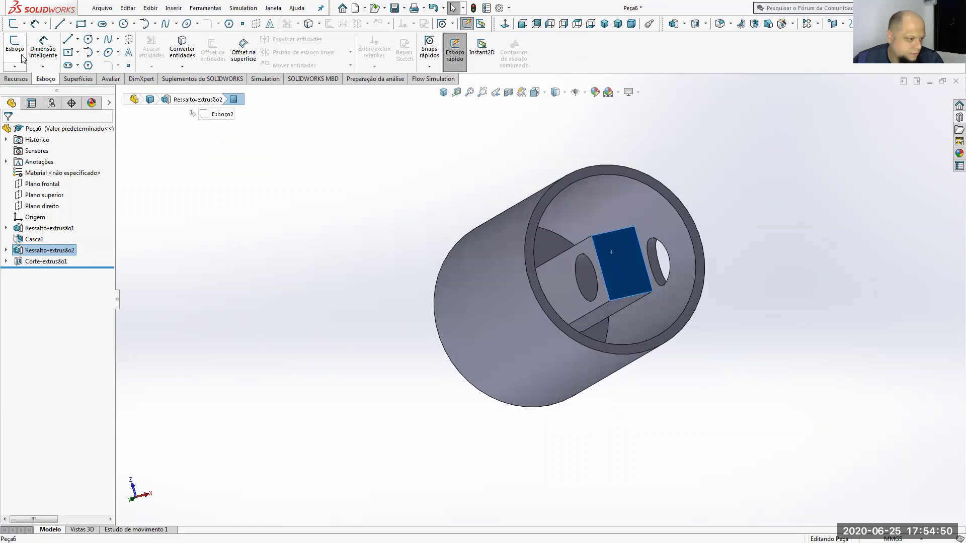
click(22, 59)
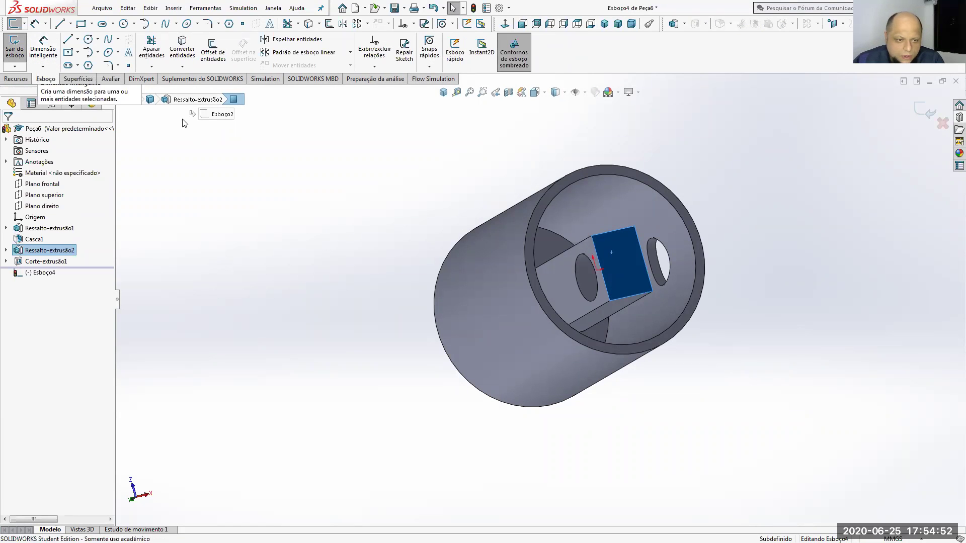
click(504, 25)
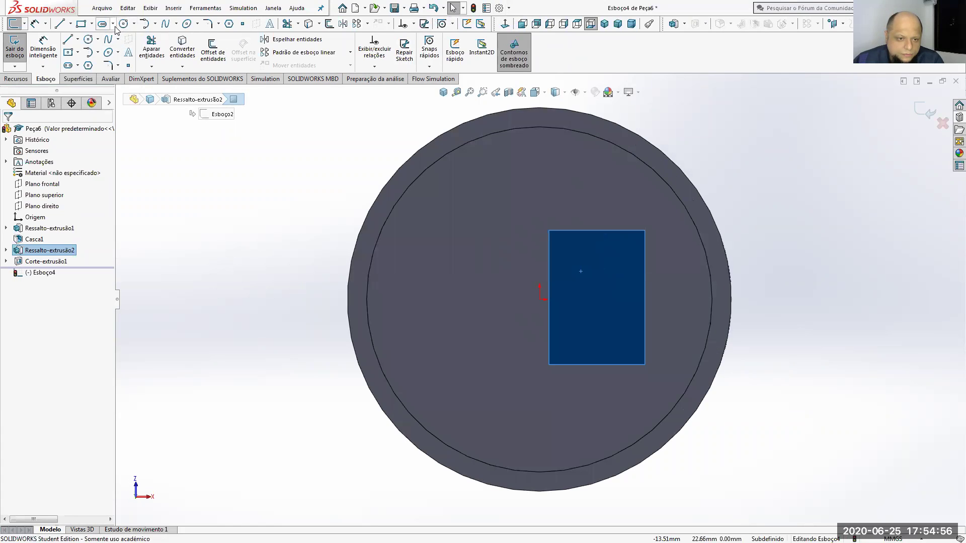
click(123, 26)
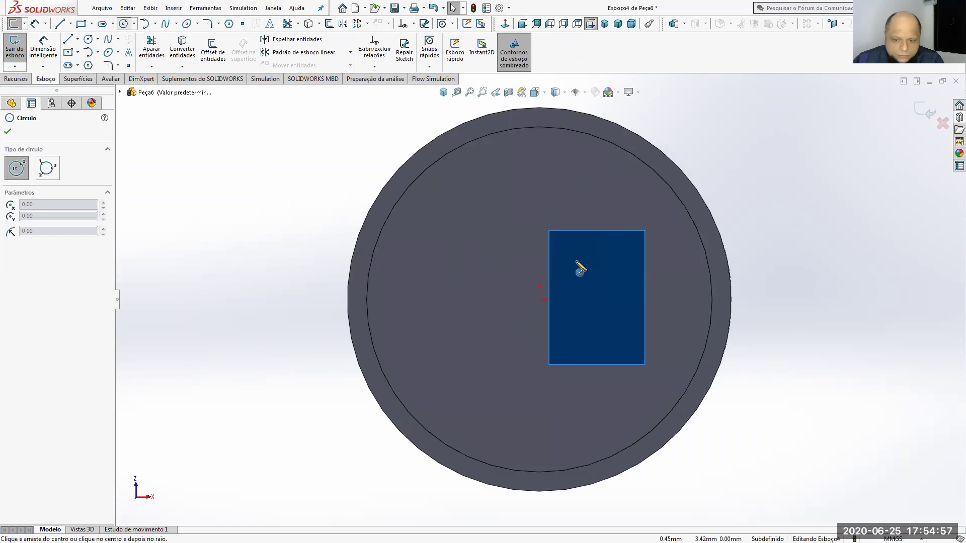
click(597, 300)
click(628, 298)
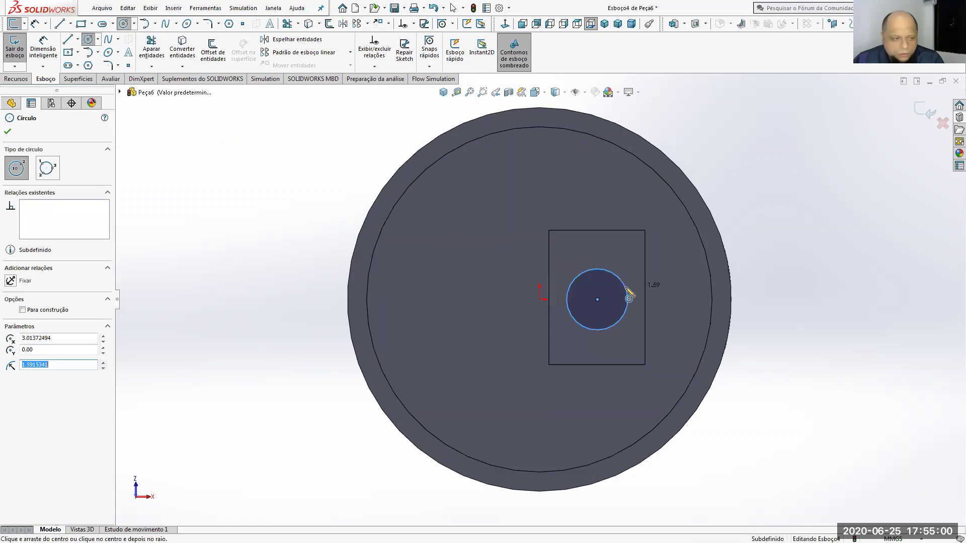
Step: Dimension the diameter of the circle on the block's end face and set it to 3.5 mm
key(d)
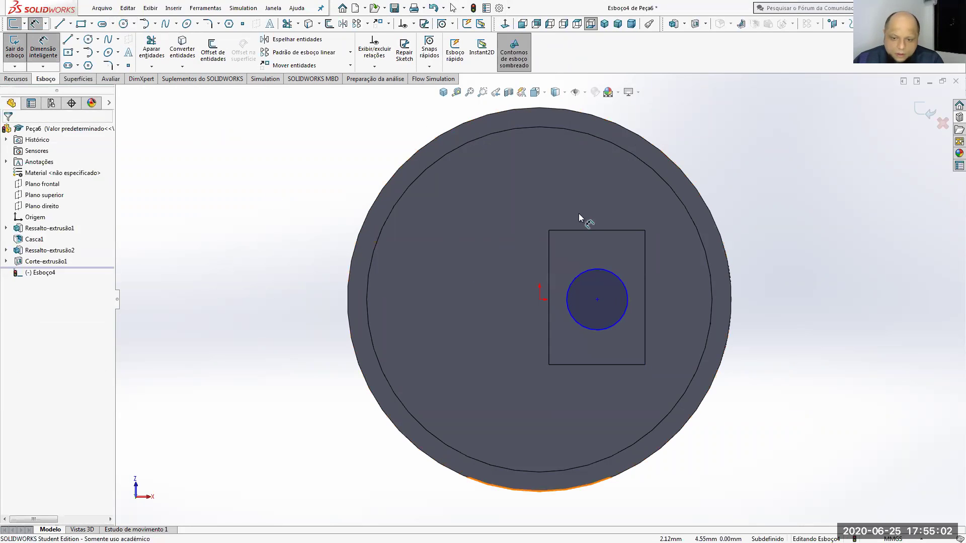
click(596, 270)
click(763, 214)
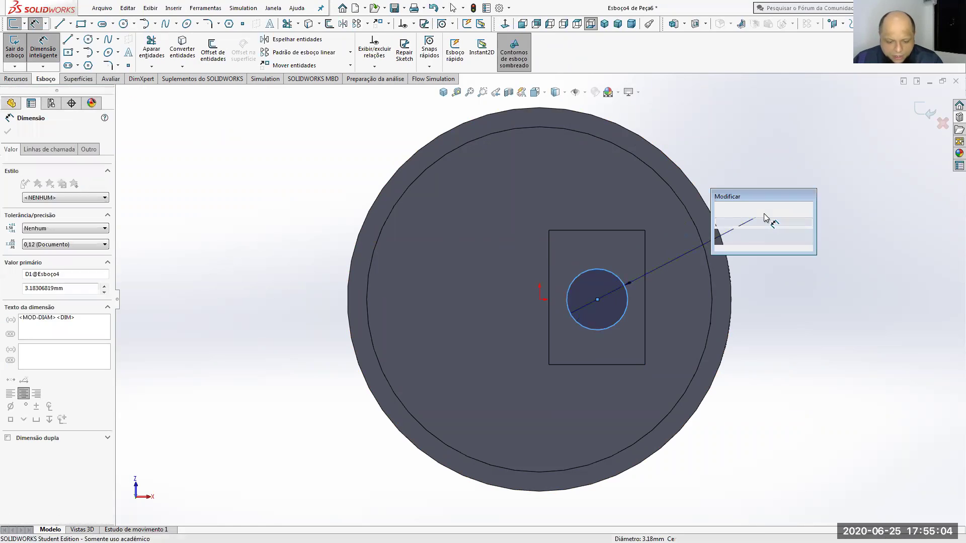
text(3)
text(.5)
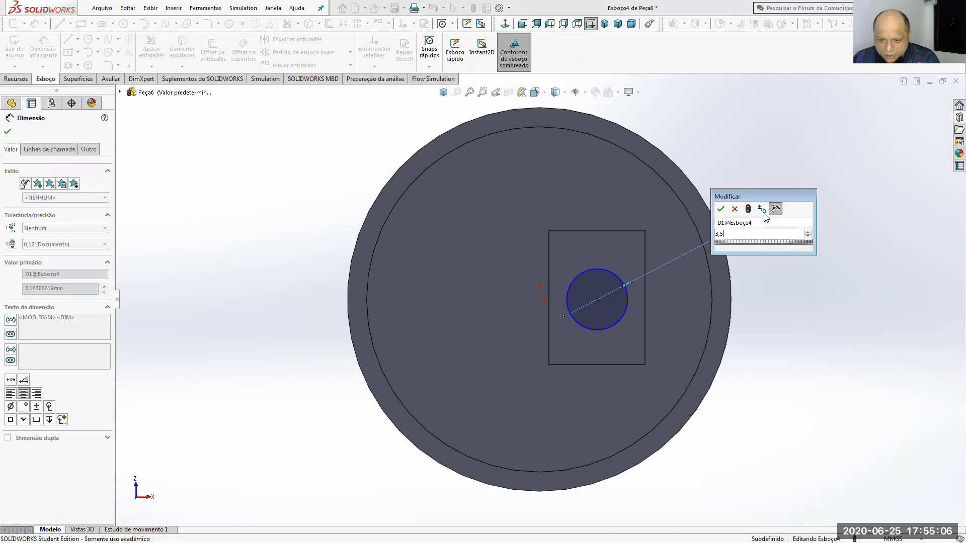
key(Return)
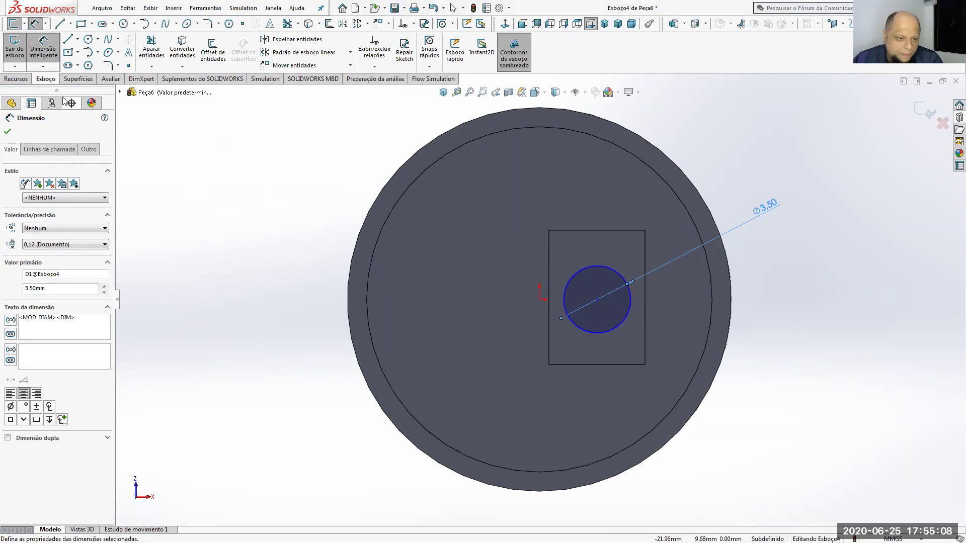
Step: Cut-extrude the 3.5 mm circle into the block with the Up To Next (Até o próximo) end condition
click(18, 80)
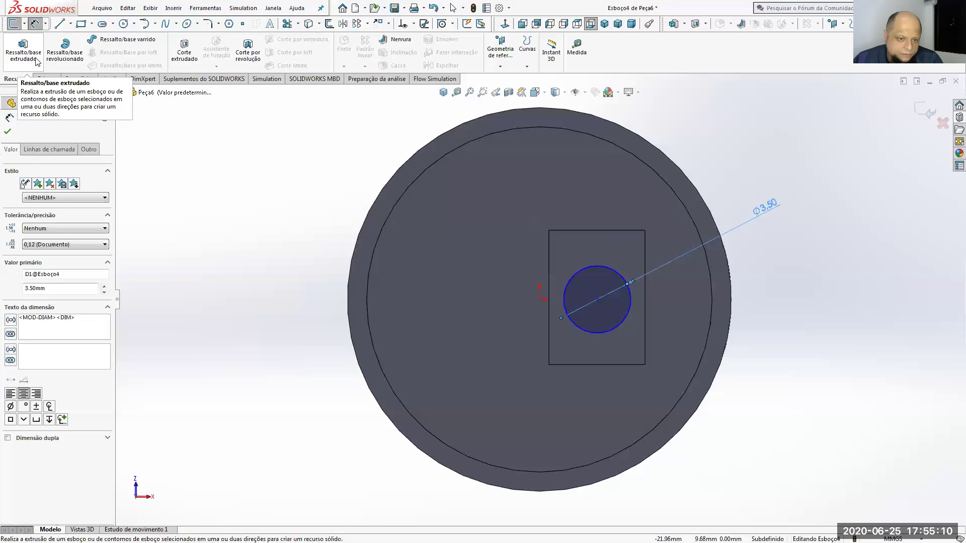
click(184, 50)
middle_drag(530, 346, 495, 321)
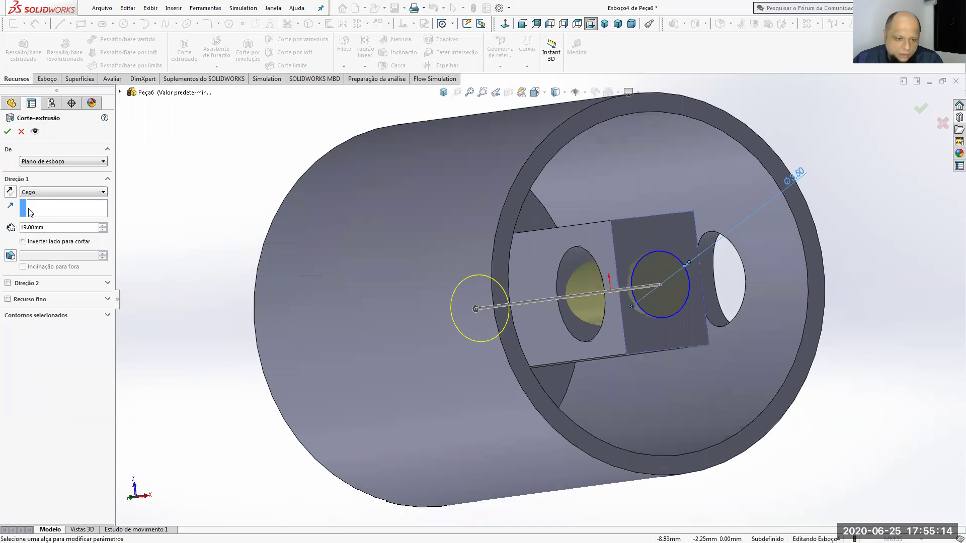
click(49, 192)
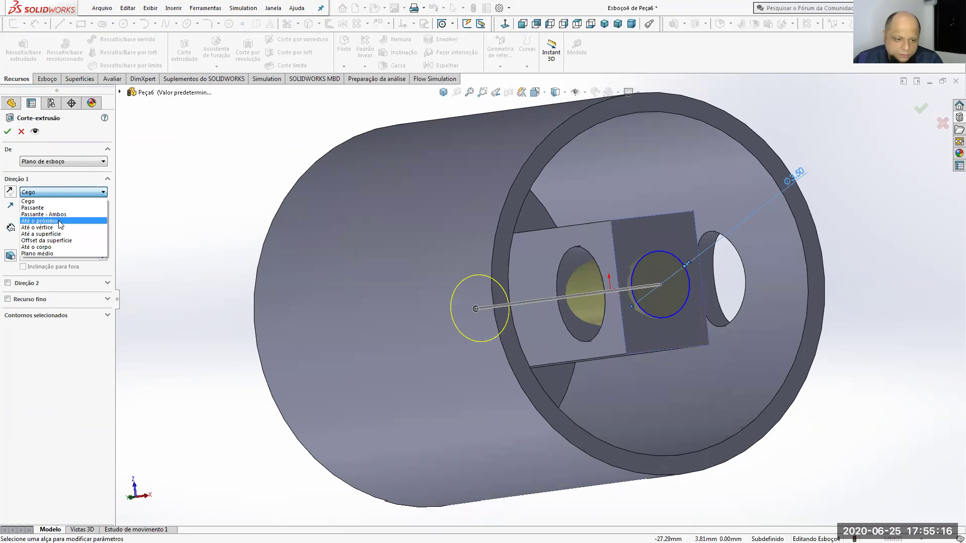
click(59, 223)
middle_drag(659, 286, 530, 267)
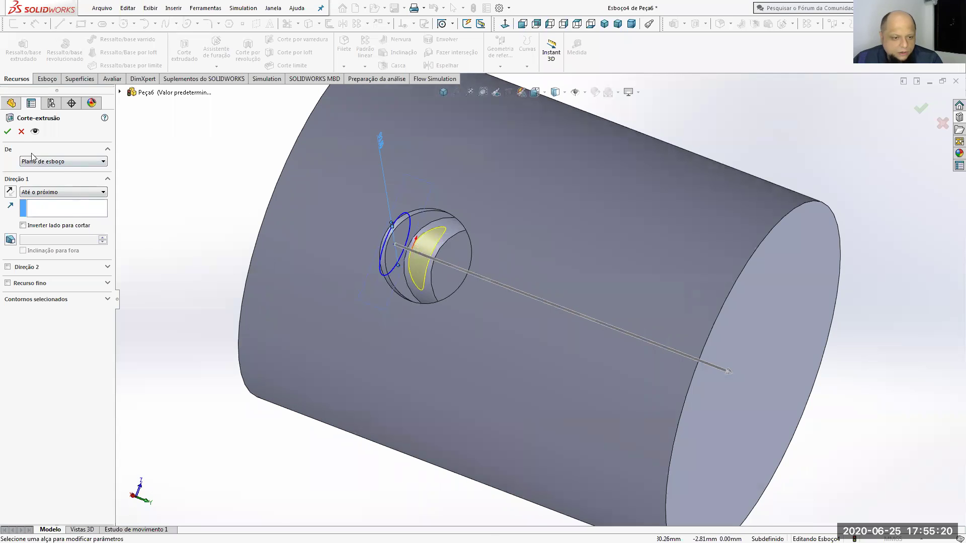
click(8, 131)
Step: Fillet the two short opposite edges of the block's end face with a symmetric 1.5 mm radius
middle_drag(238, 224, 408, 271)
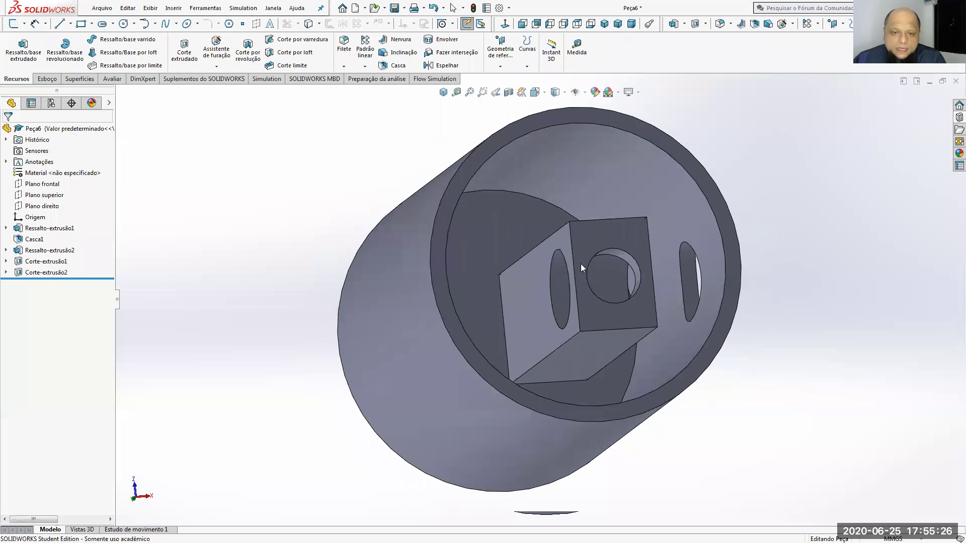
click(348, 44)
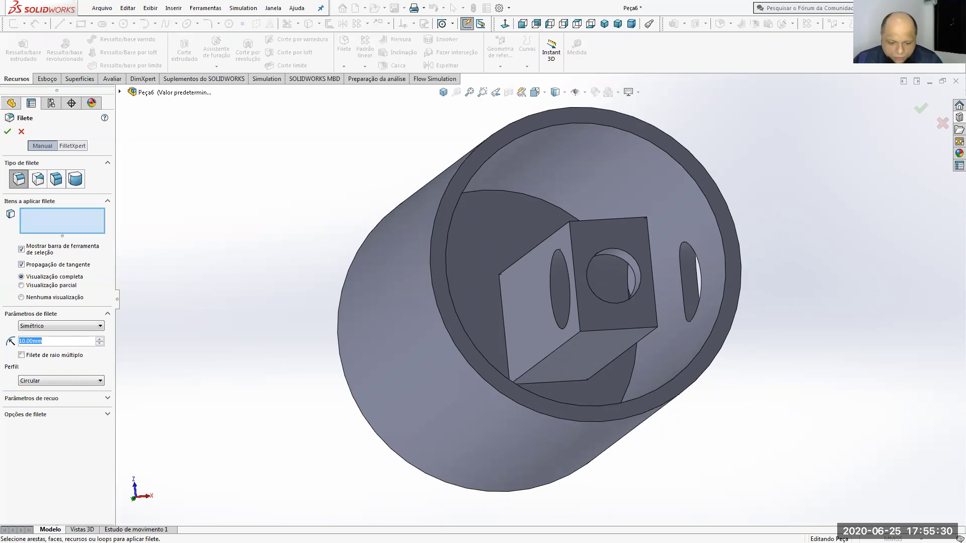
text(2)
click(637, 328)
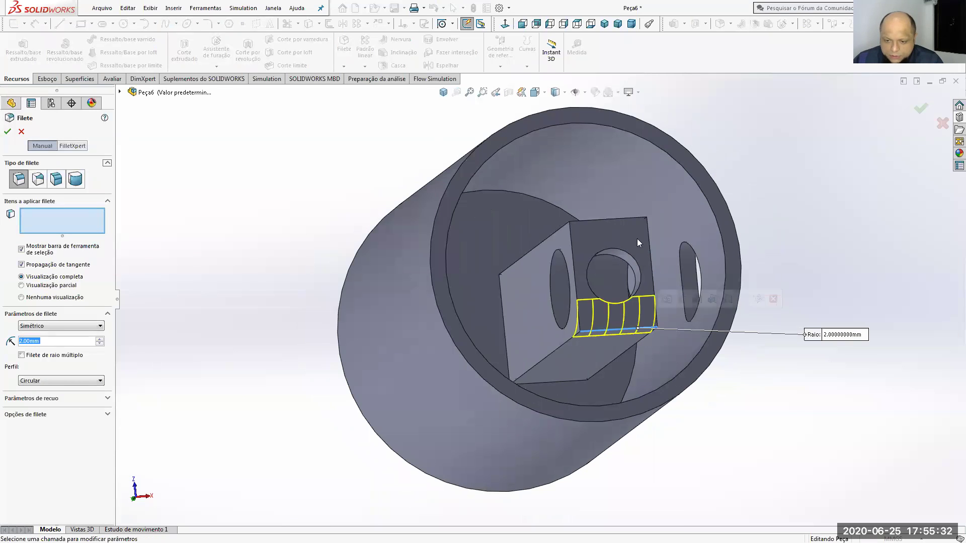
click(618, 217)
click(619, 217)
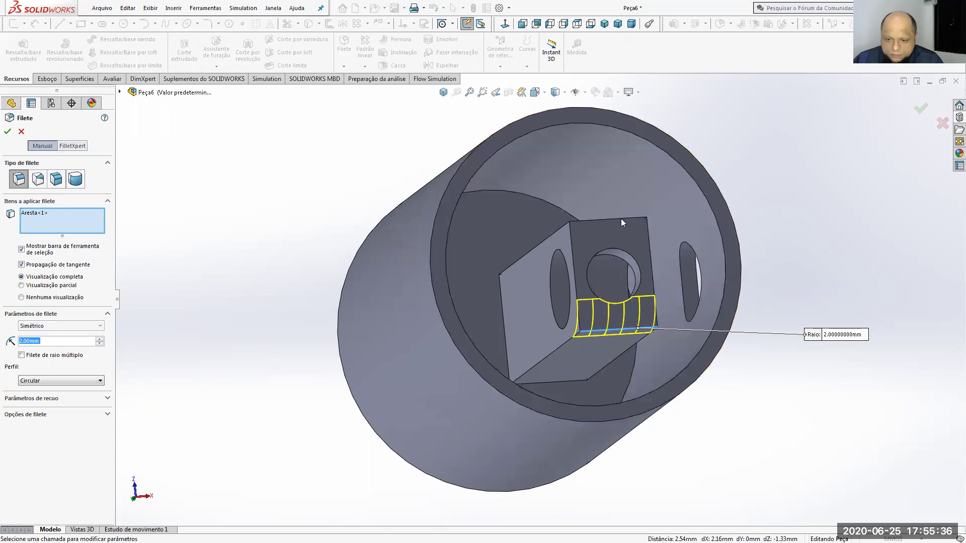
click(620, 219)
click(620, 219)
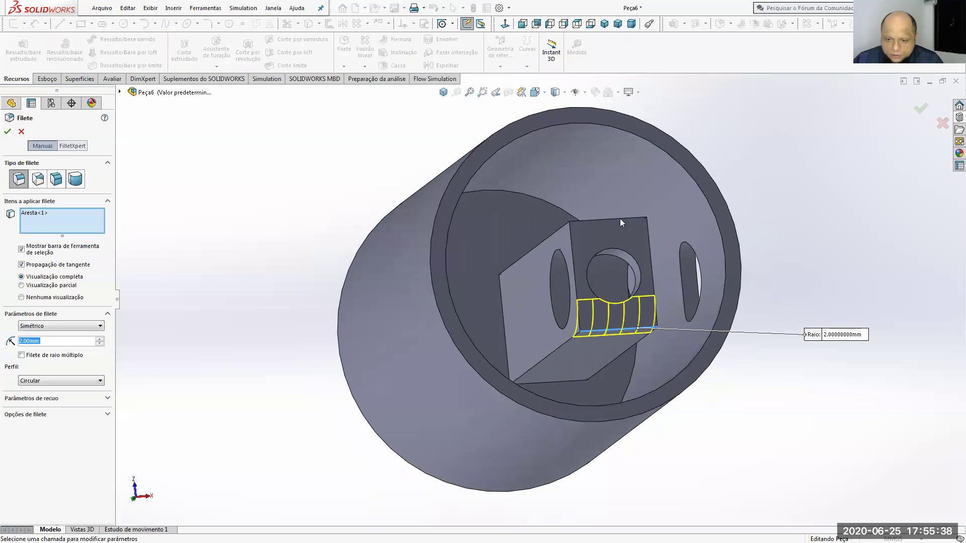
click(617, 218)
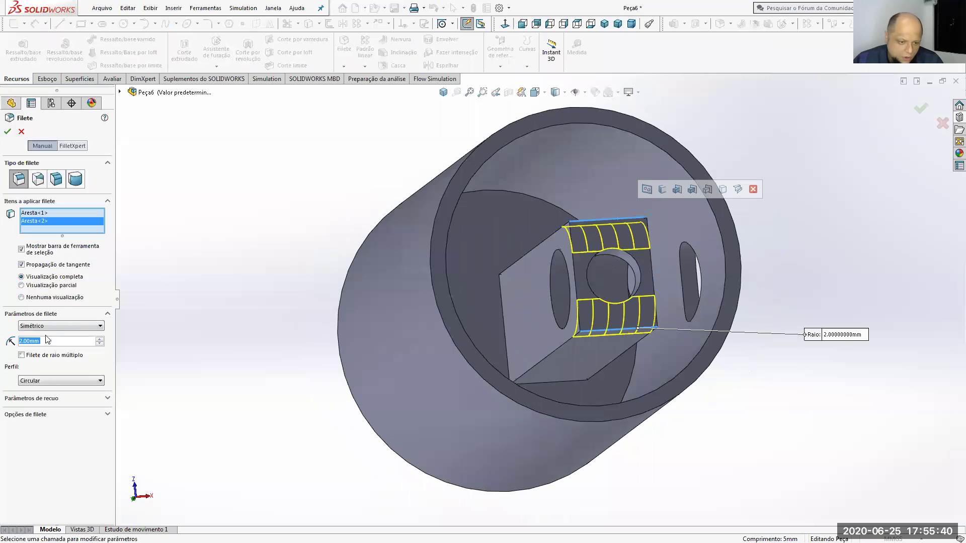
text(1.5)
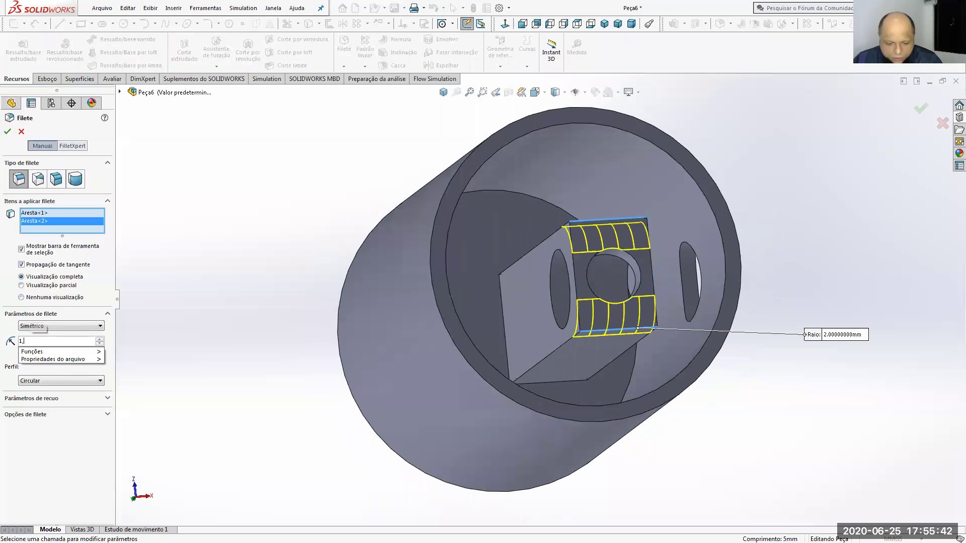
key(Return)
click(8, 132)
Step: Sketch a short horizontal straight slot on the shelled cylinder's inner floor, in the open area beside and above the block
middle_drag(711, 428, 509, 322)
right_click(509, 322)
click(577, 266)
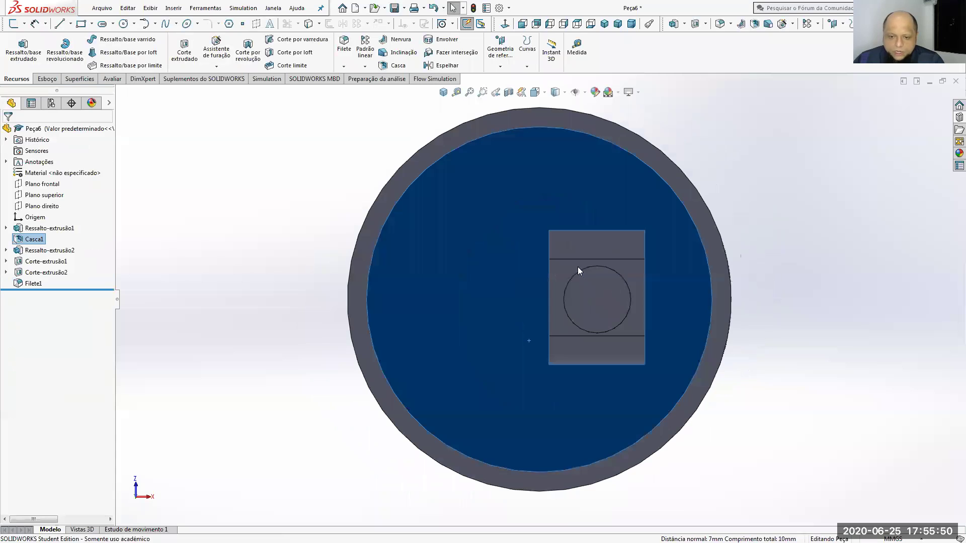
click(51, 79)
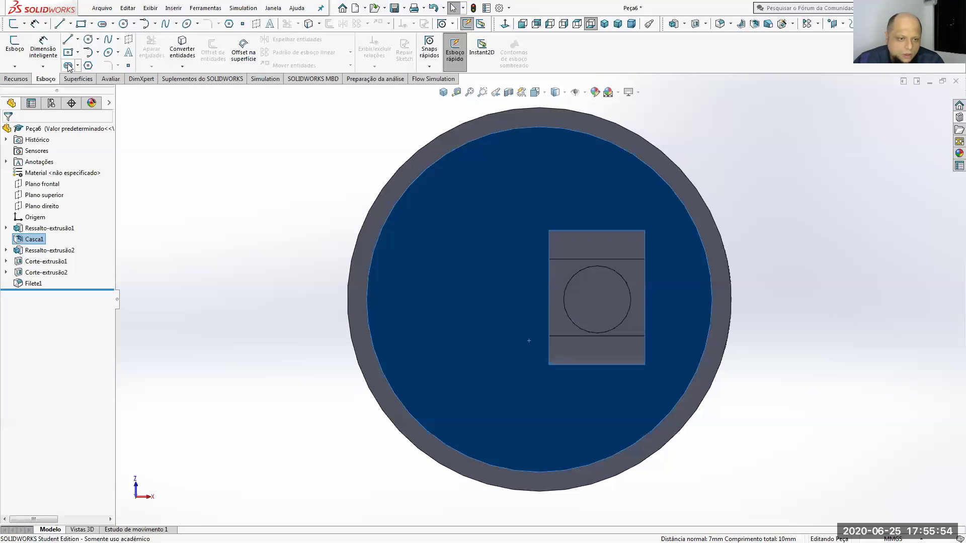
click(68, 65)
click(490, 194)
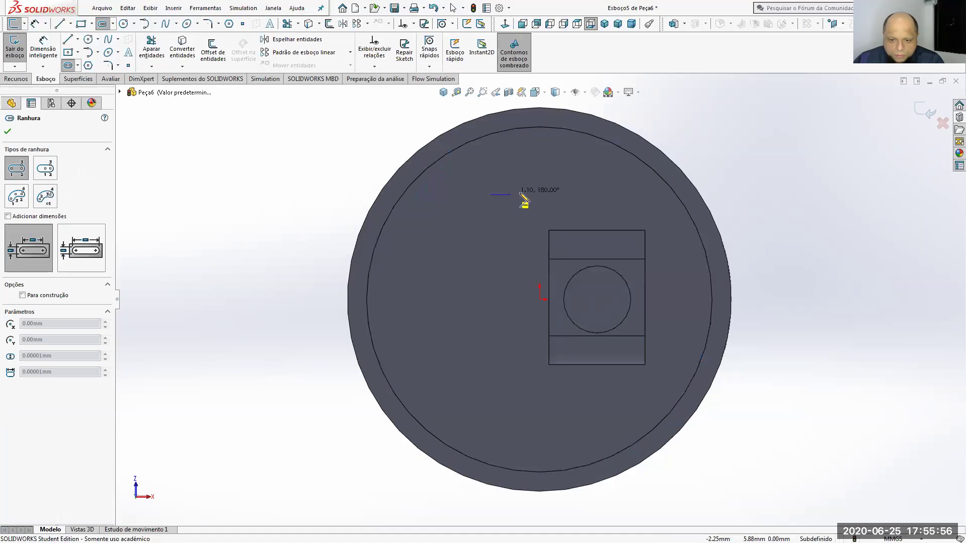
click(539, 194)
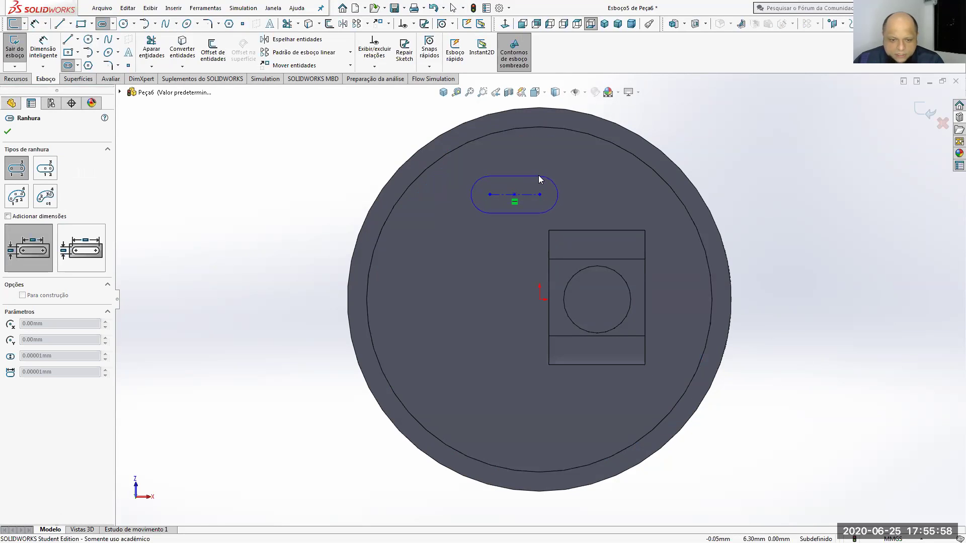
click(538, 175)
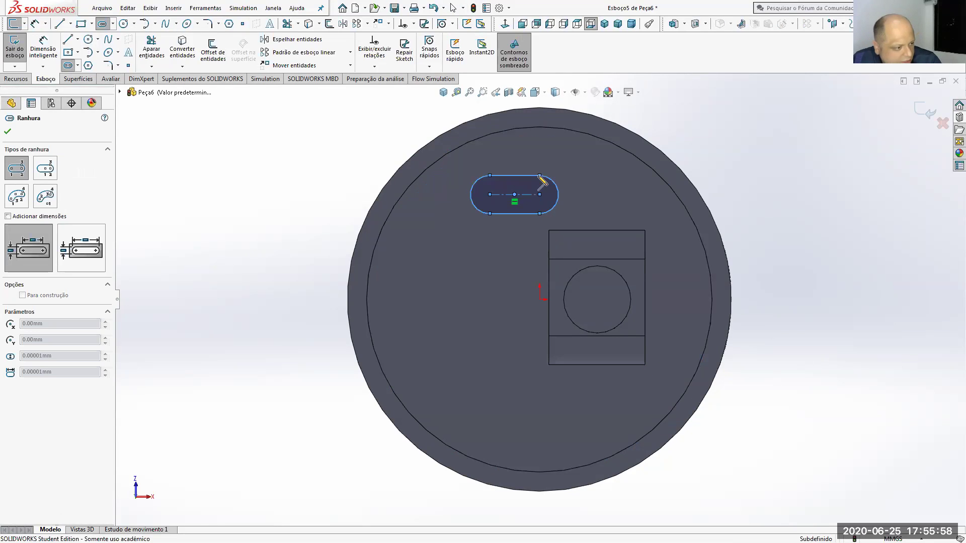
Step: Sketch a vertical straight slot below the horizontal one, about 4.2 mm between arc centres and about 2 mm wide
click(487, 311)
click(489, 388)
click(471, 384)
click(471, 388)
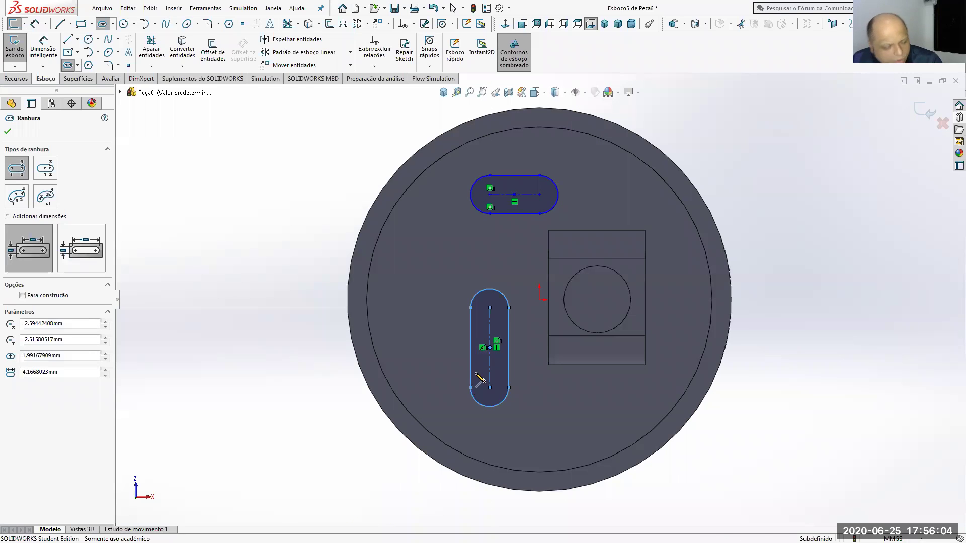
Step: Cut-extrude both slots through the cylinder's floor with a blind (Cego) depth of 19 mm
click(16, 79)
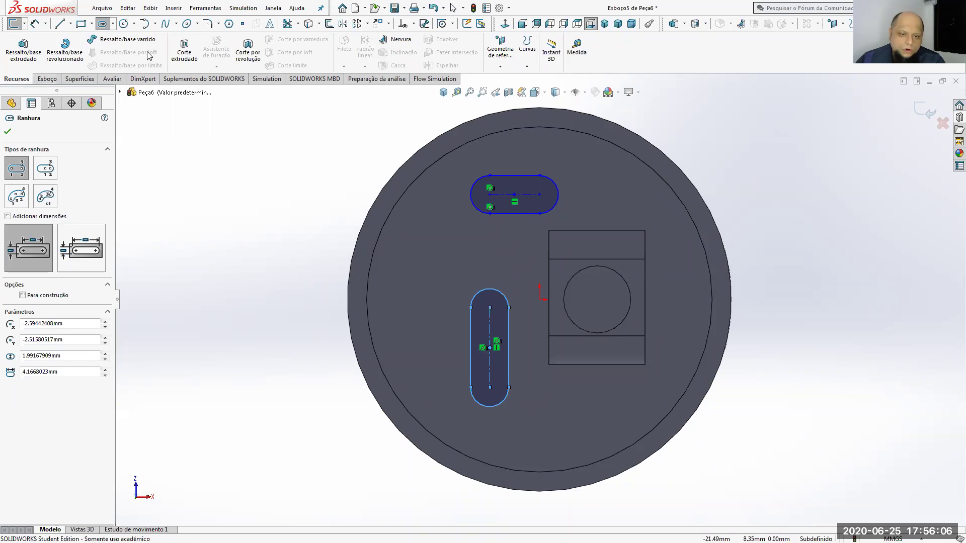
click(184, 50)
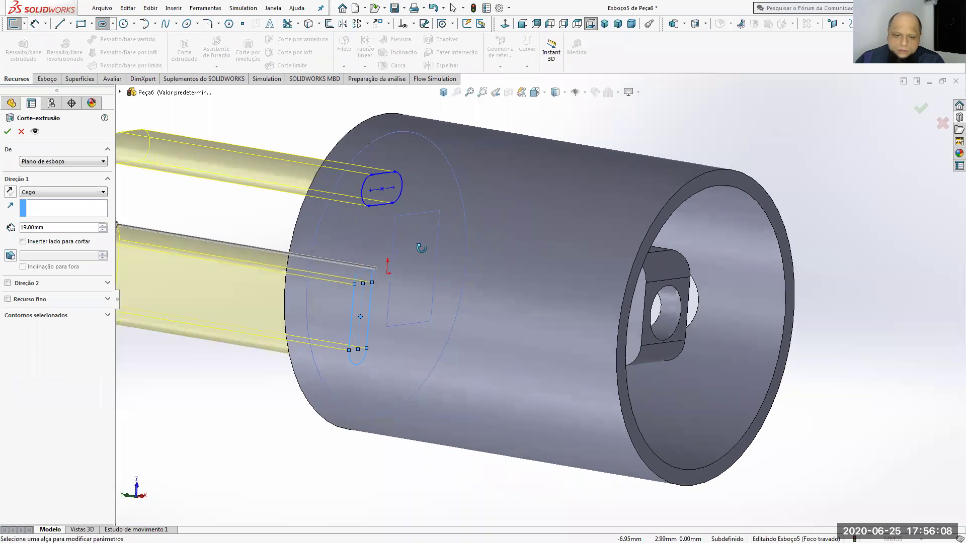
click(8, 133)
middle_drag(524, 294, 491, 237)
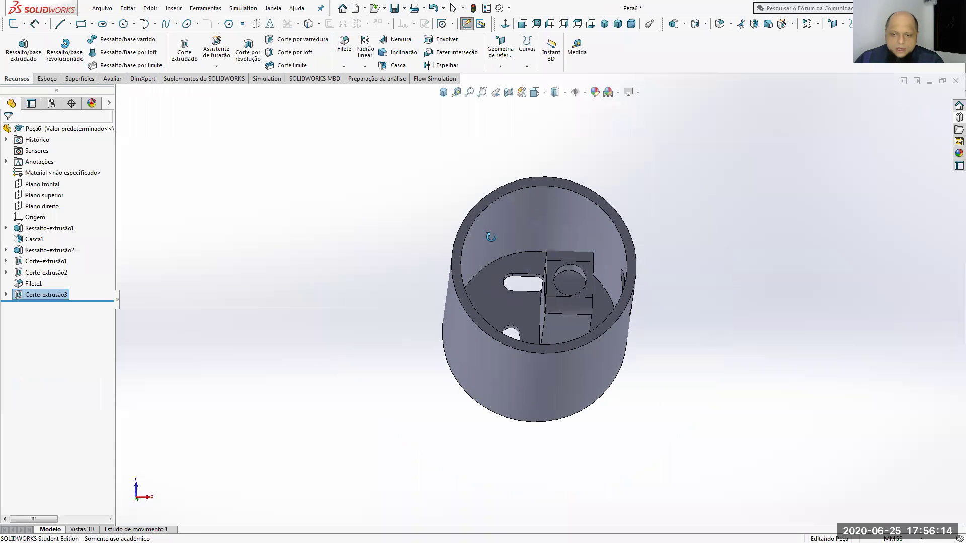
Step: Save the slotted support part on the desktop as 1 and create a new part document
middle_drag(555, 326, 467, 236)
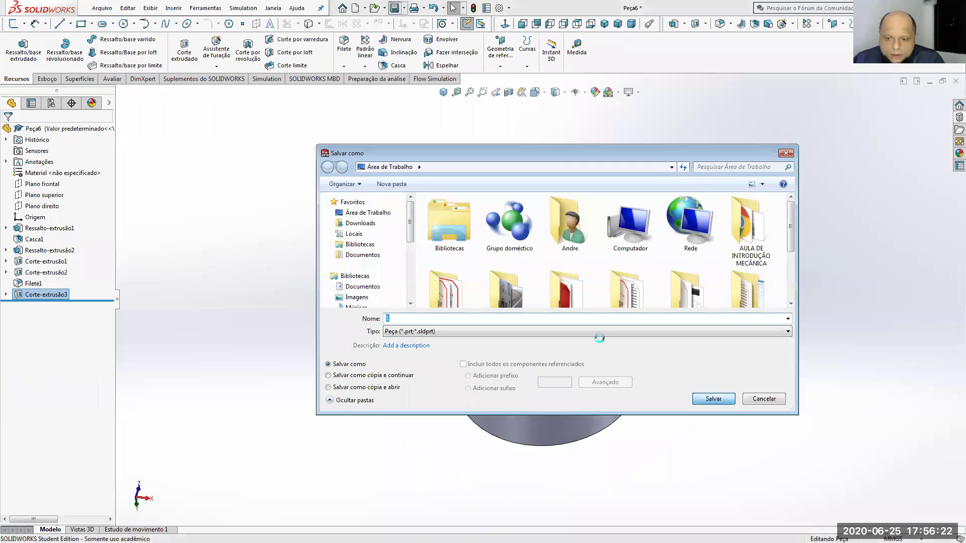
key(Return)
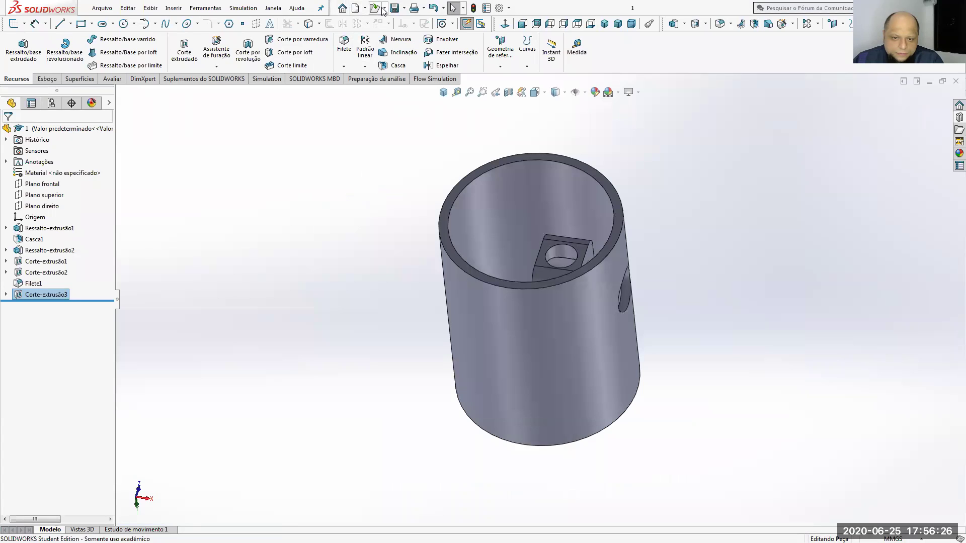
click(356, 8)
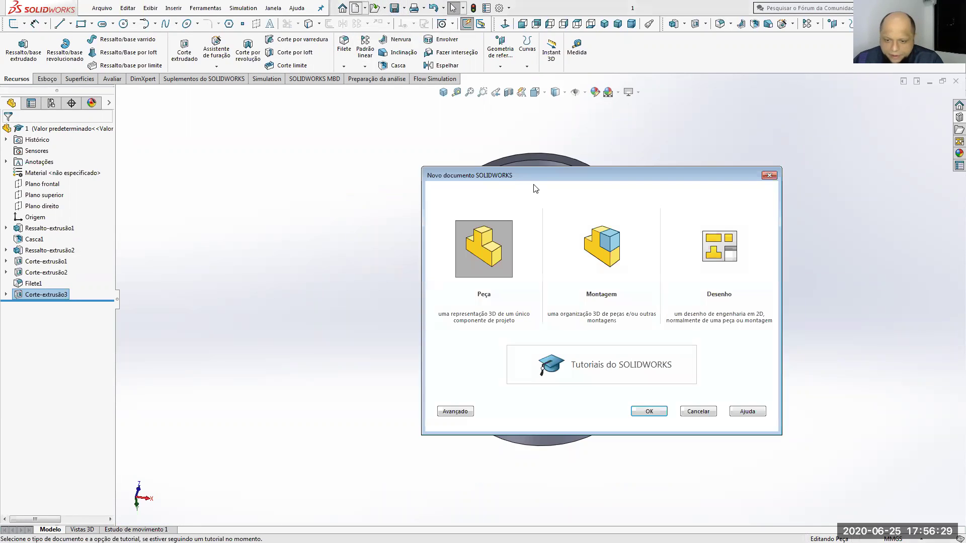
click(644, 410)
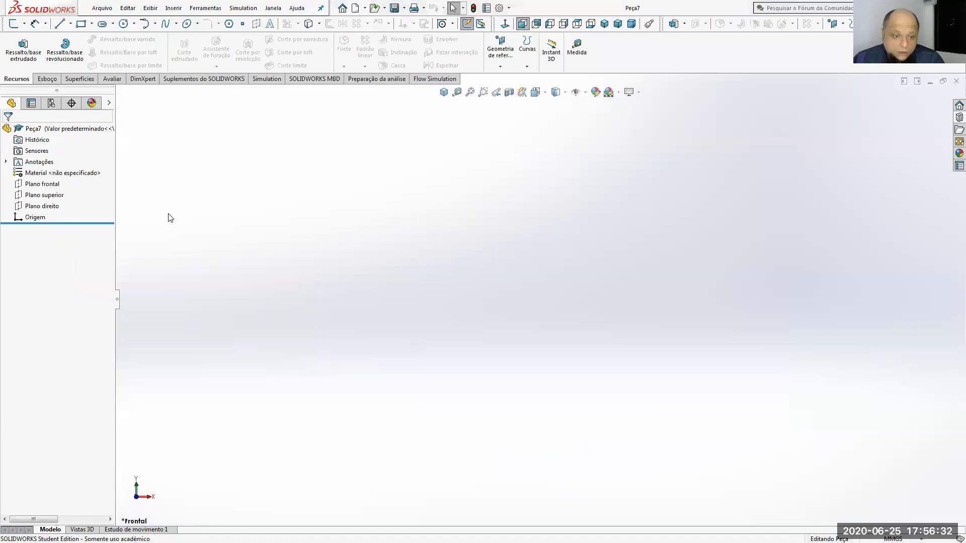
Step: Start a sketch on the right plane (Plano direito) and draw a circle about 34.8 mm in diameter centred on the origin
click(50, 80)
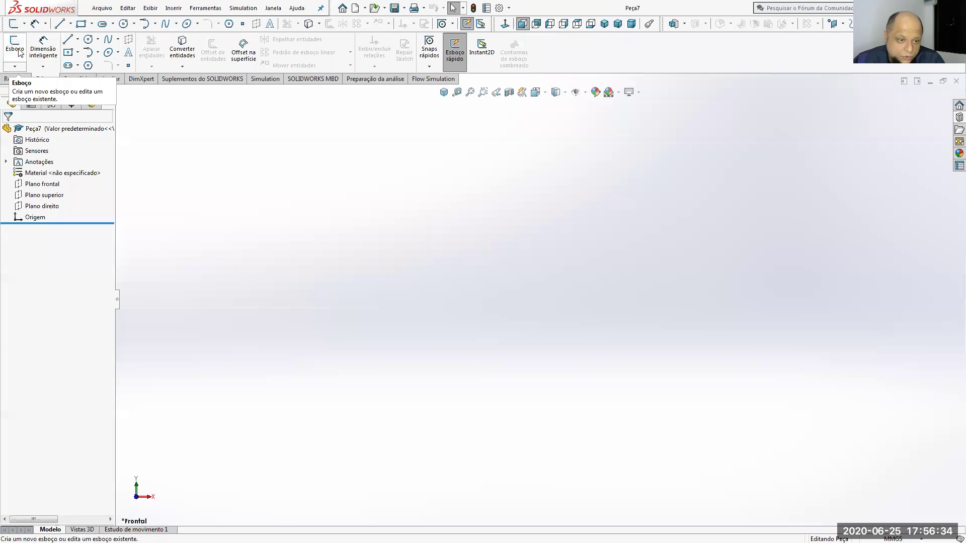
click(15, 45)
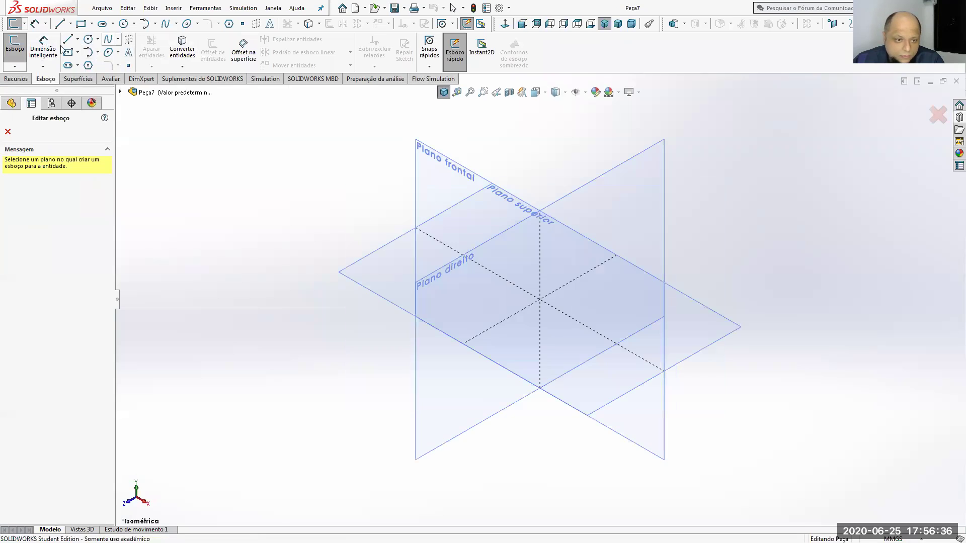
click(600, 212)
click(91, 40)
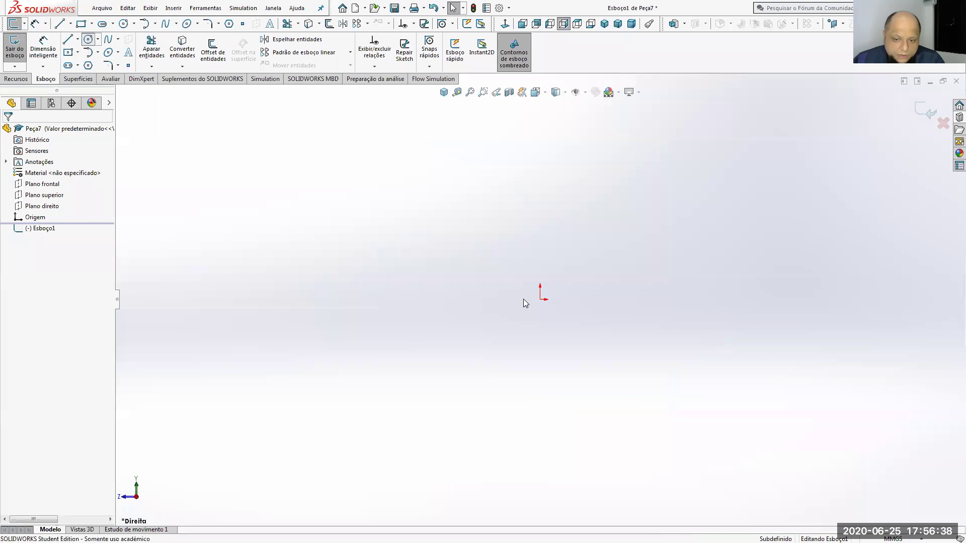
click(541, 298)
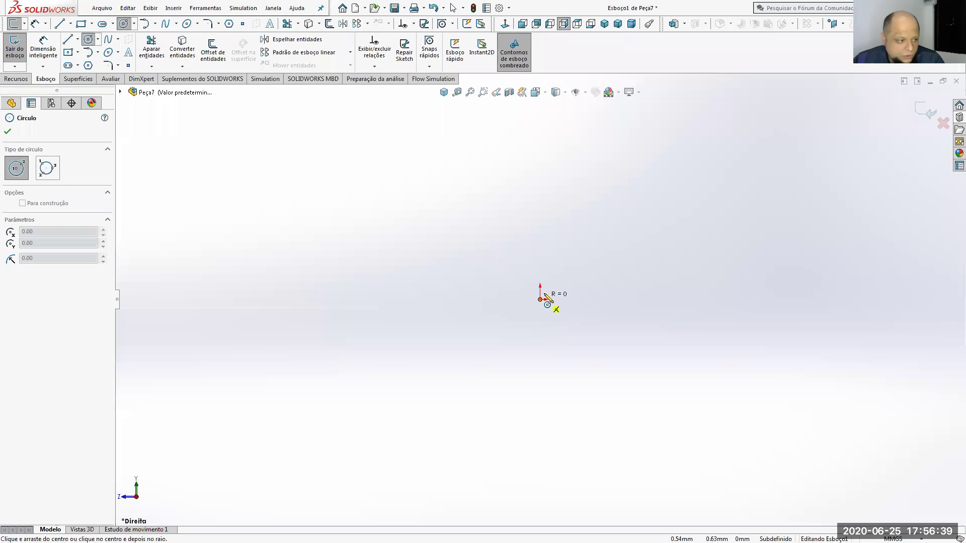
click(587, 289)
key(Escape)
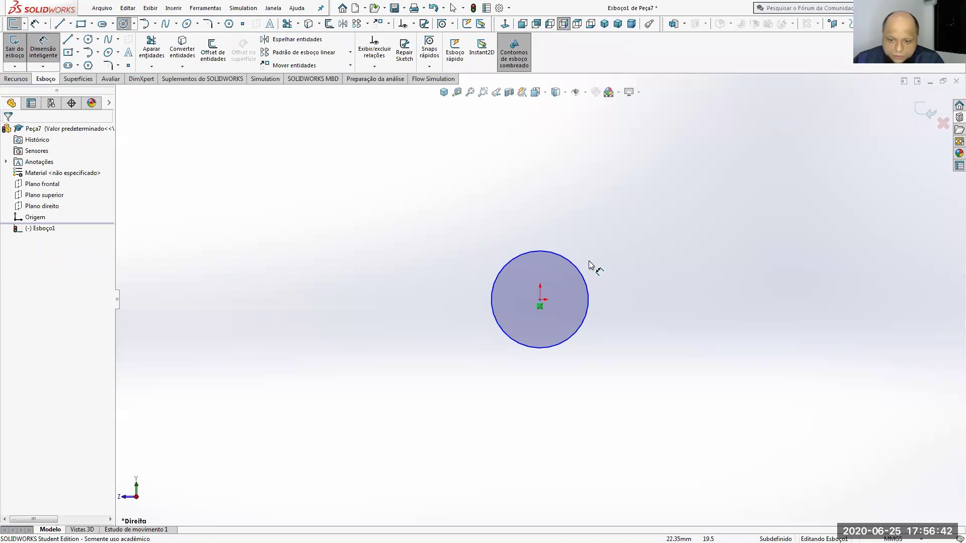
Step: Dimension the circle's diameter and set it to 5 mm
click(587, 275)
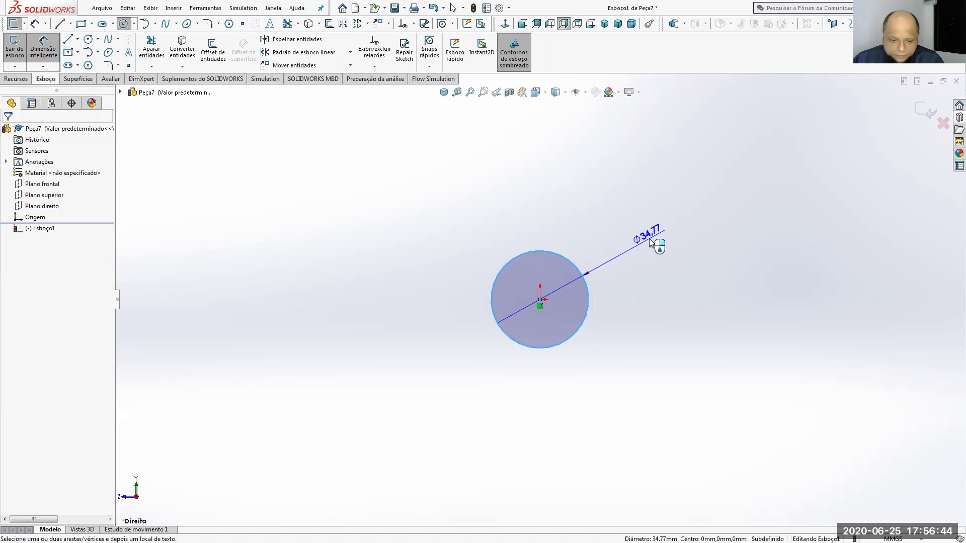
click(649, 240)
text(5)
key(Return)
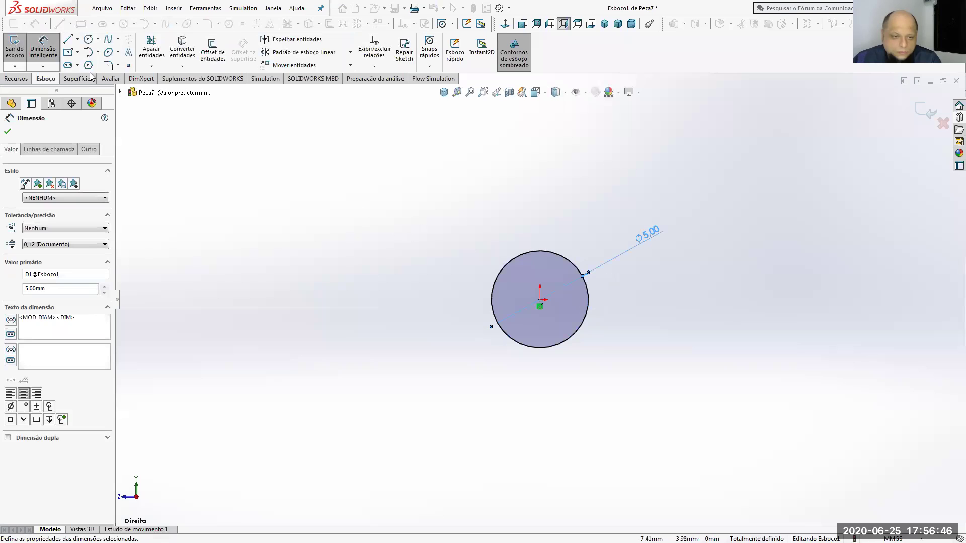
Step: Sketch a smaller concentric circle about 3.6 mm in diameter inside the 5 mm circle
click(88, 39)
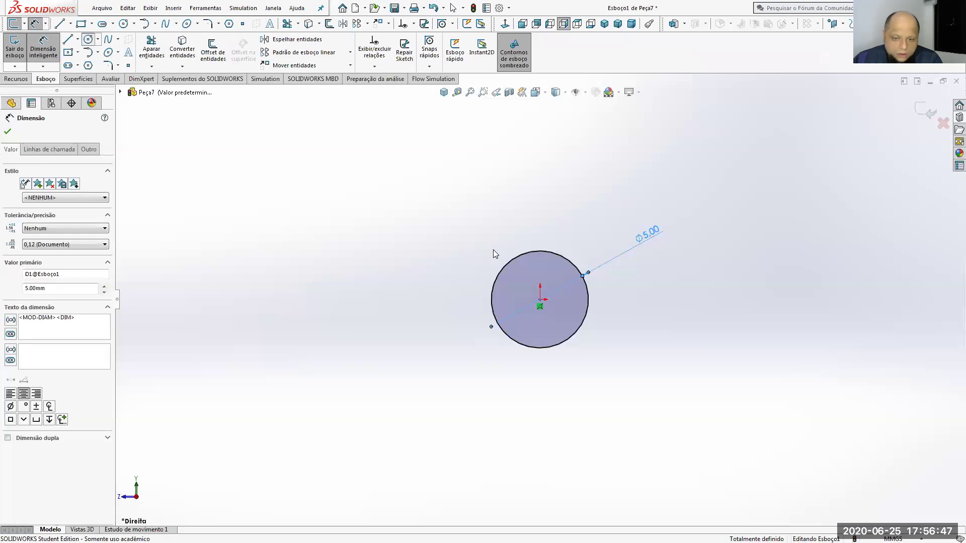
click(539, 299)
click(564, 274)
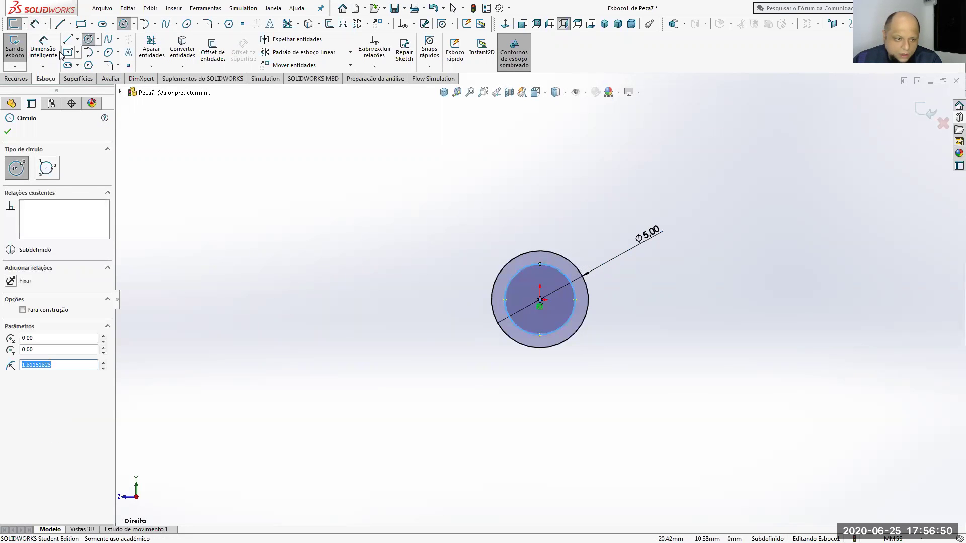
Step: Dimension the inner circle's diameter and set it to 4 mm
right_drag(565, 282, 564, 265)
click(565, 265)
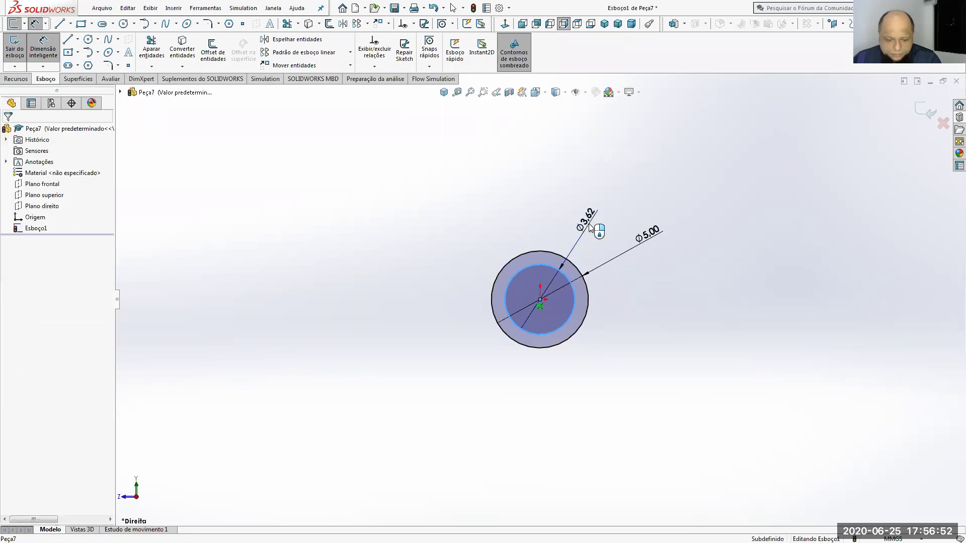
click(586, 221)
text(4)
key(Return)
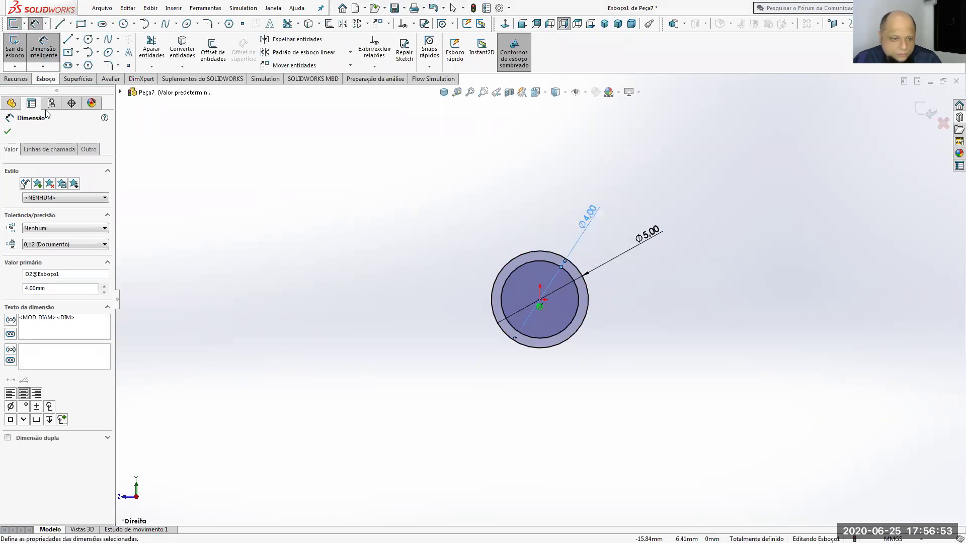
Step: Extrude the ring profile as a boss with a blind (Cego) depth of 100 mm to form a tube
click(19, 79)
click(23, 50)
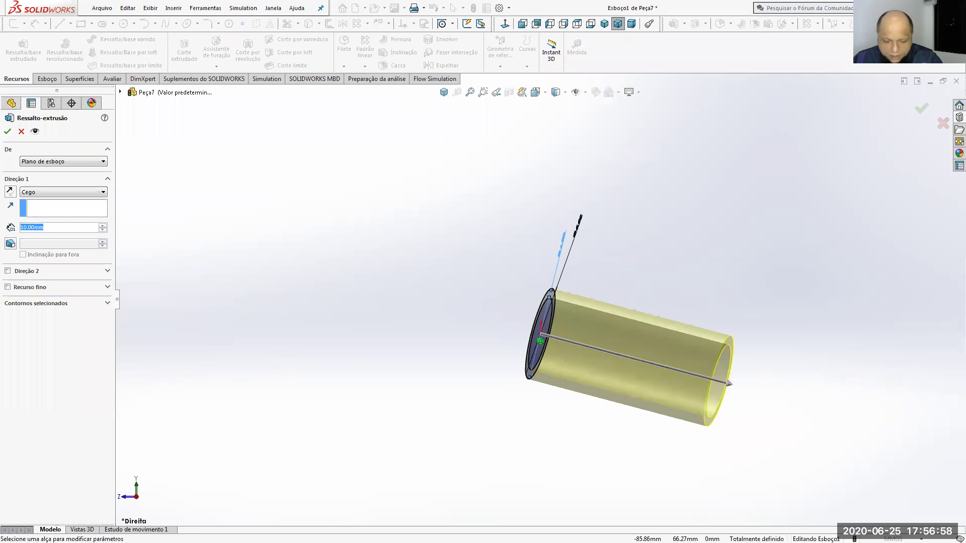
text(100)
key(Return)
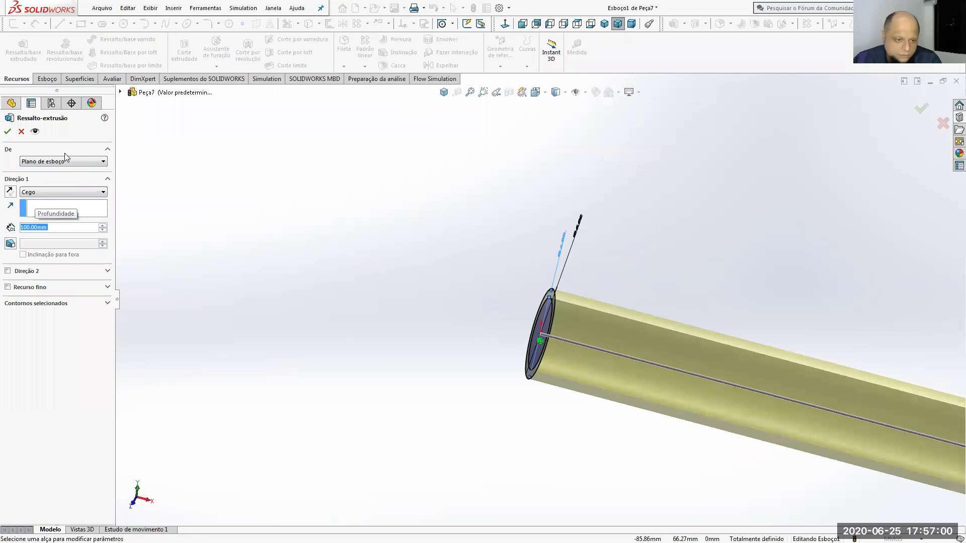
click(8, 132)
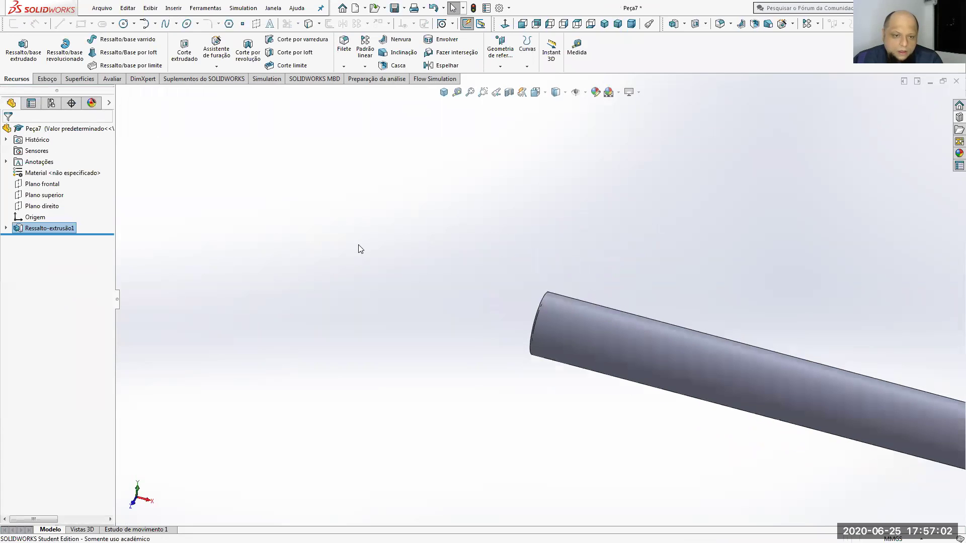
Step: Save the tube part on the desktop as 2
click(391, 9)
text(2)
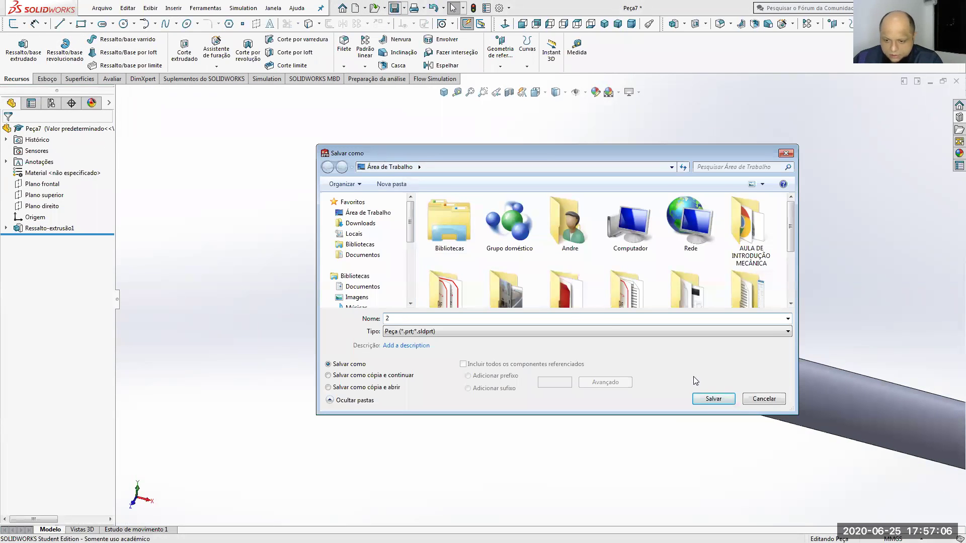
click(713, 398)
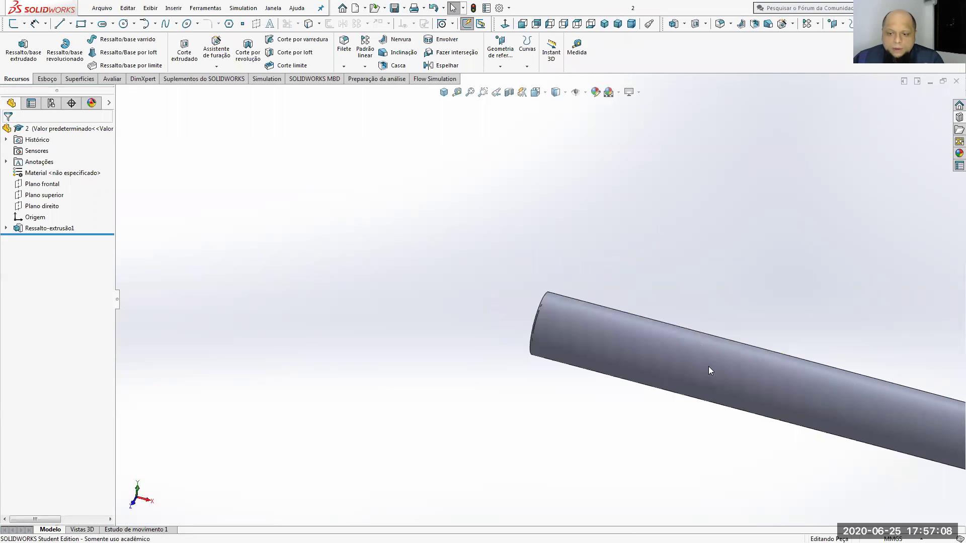
Step: Create a new assembly and place part 1, the slotted support, as its first component
click(354, 10)
click(601, 249)
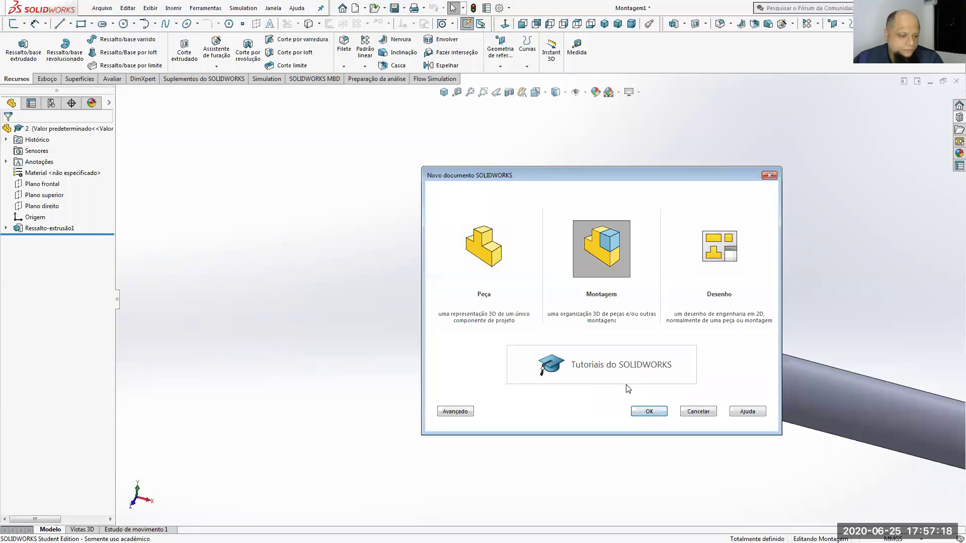
key(Return)
click(25, 187)
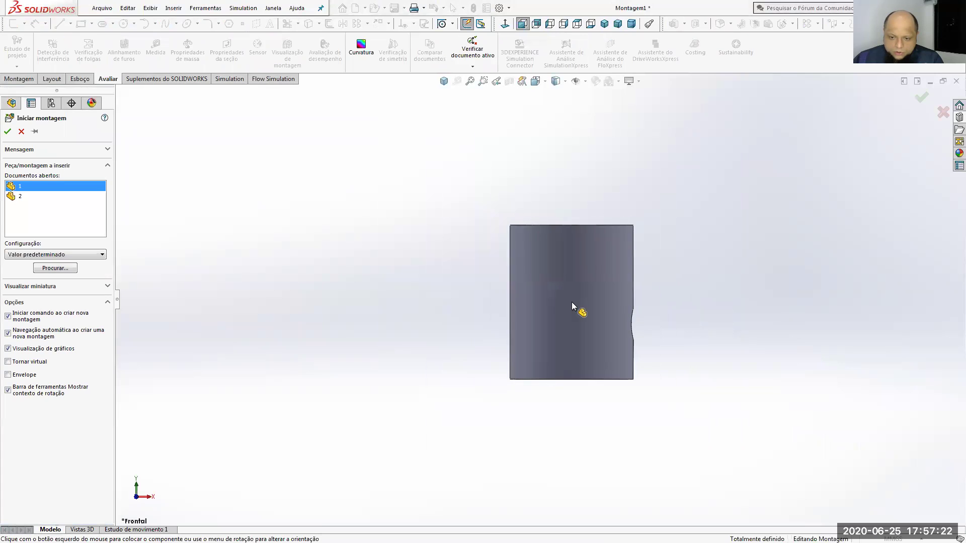
click(643, 386)
Step: Insert part 2, the tube, into the assembly and place it beside the support's side hole
middle_drag(643, 390, 618, 271)
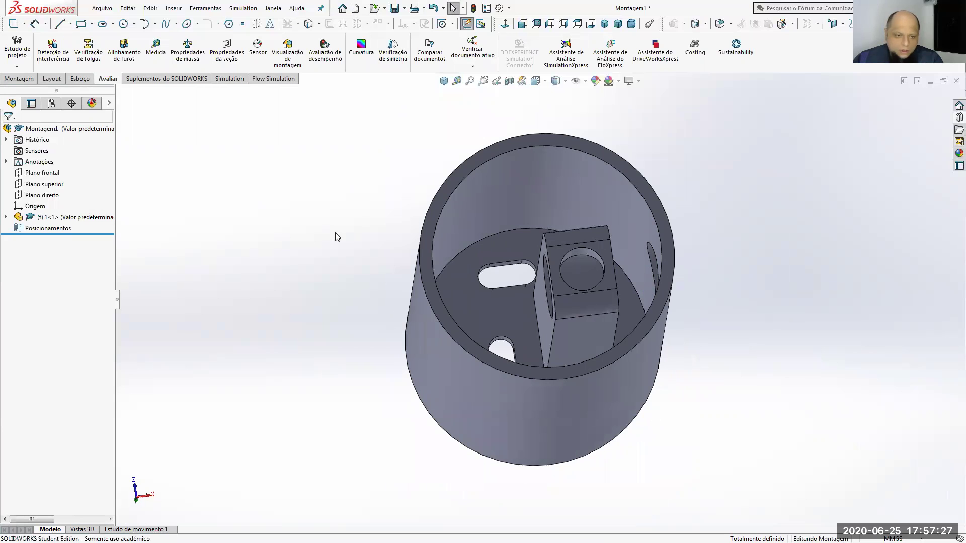
click(19, 79)
click(58, 49)
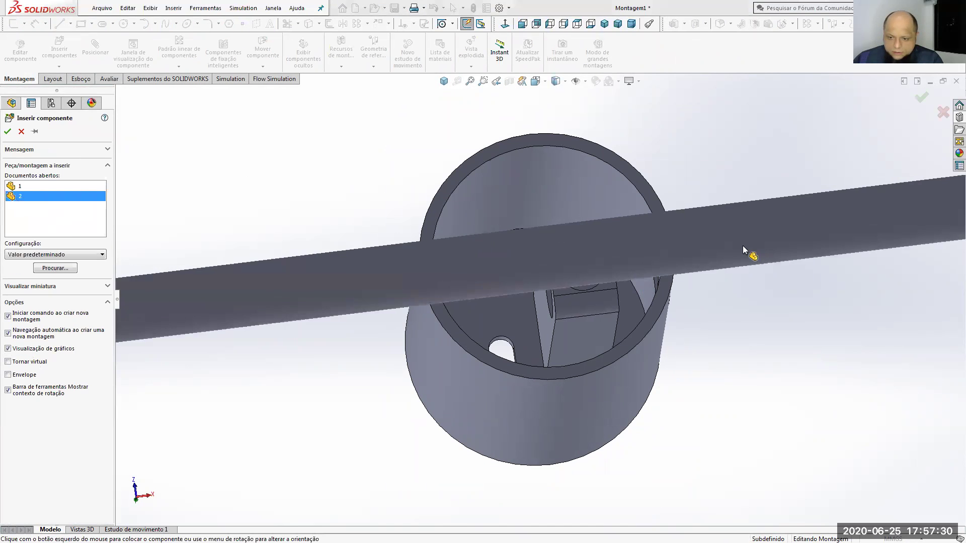
scroll(927, 265, down, 3)
scroll(927, 265, up, 4)
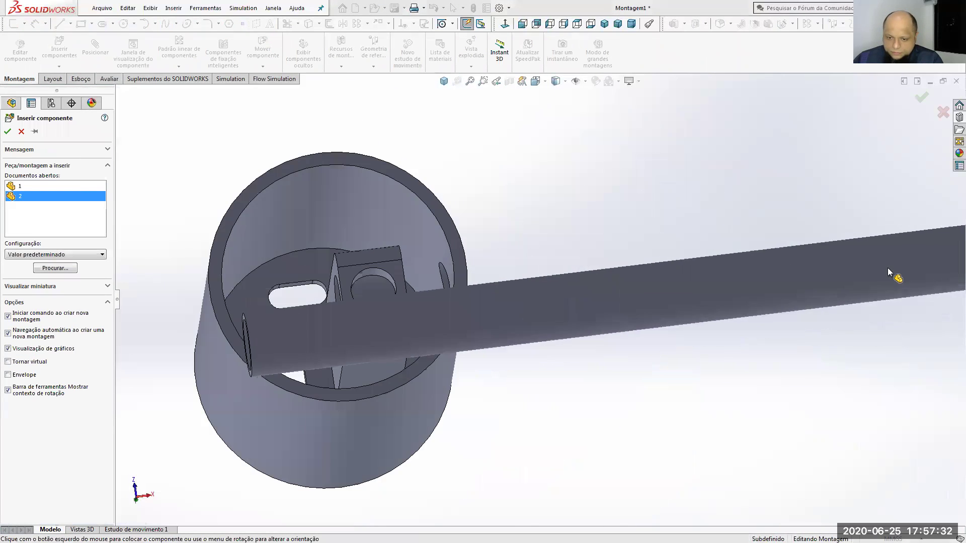
click(630, 245)
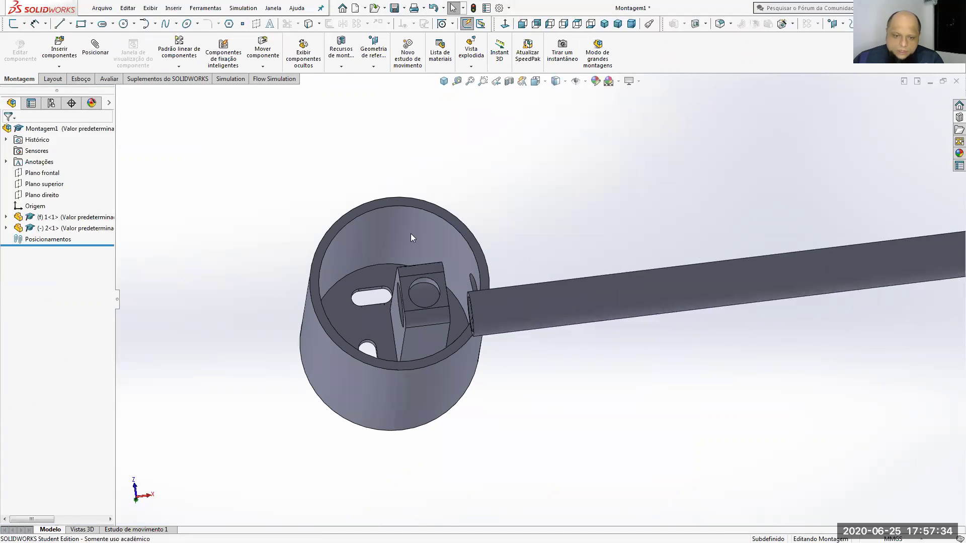
Step: Mate the tube's outer cylindrical face concentric with the side hole in the support's inner block
click(519, 305)
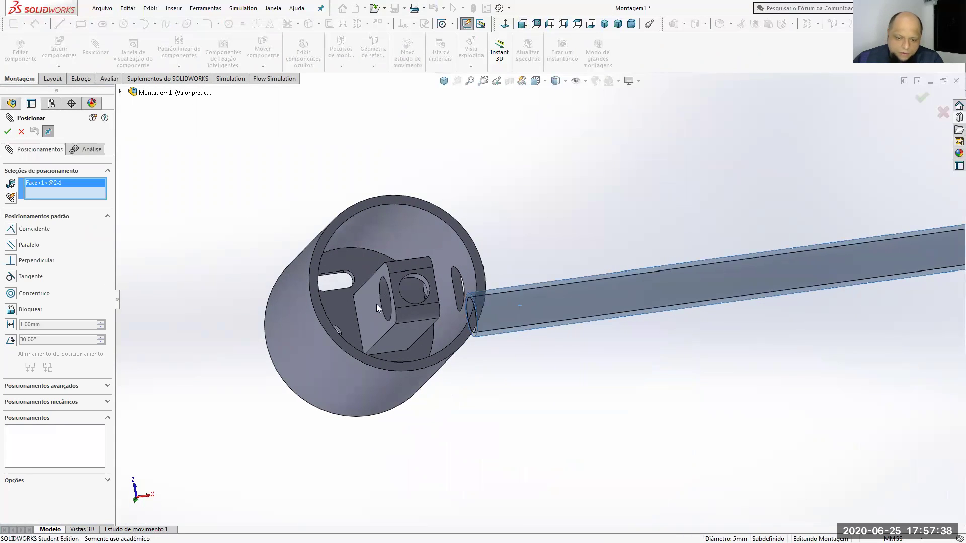
click(385, 295)
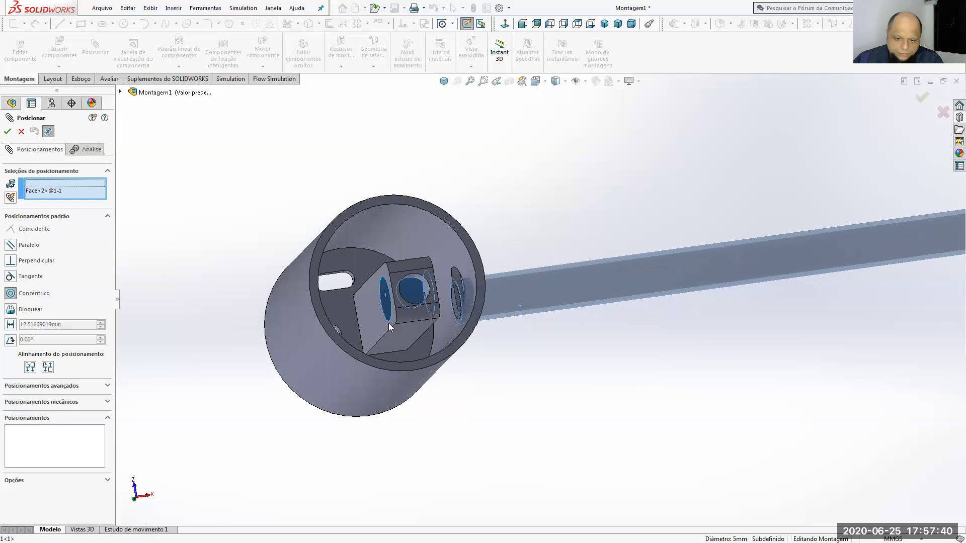
click(452, 357)
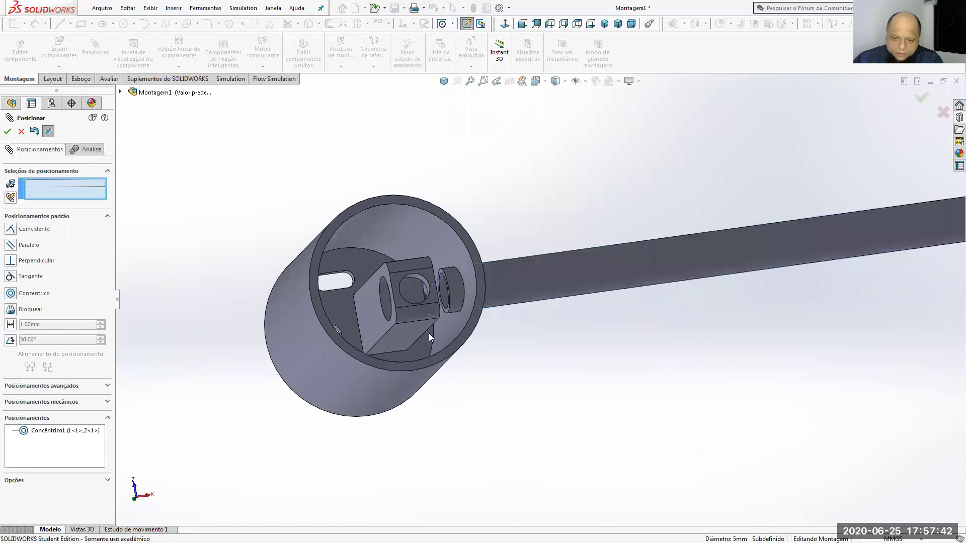
Step: Make the tube's inner end face coincident with the face of the drilled block and finish mating
scroll(458, 307, down, 2)
scroll(471, 315, down, 2)
click(474, 317)
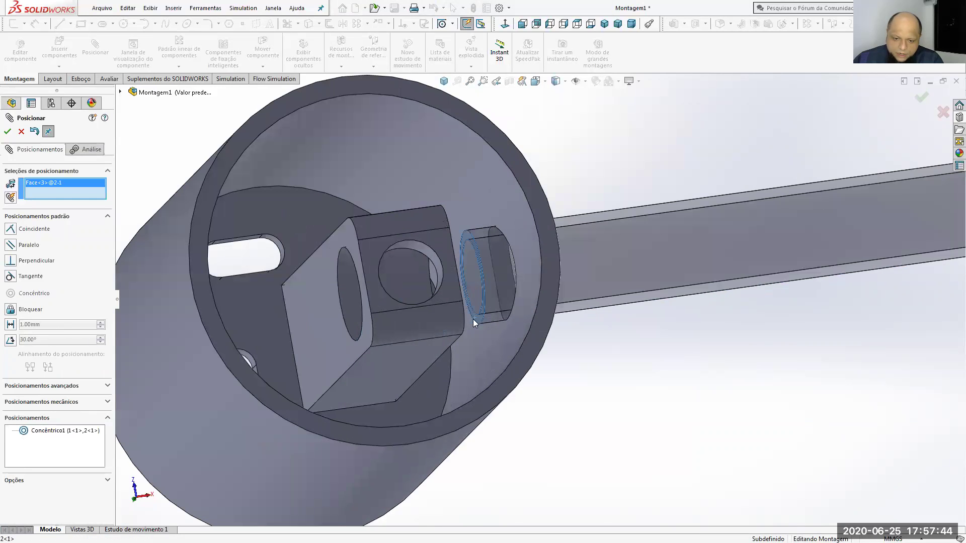
click(344, 340)
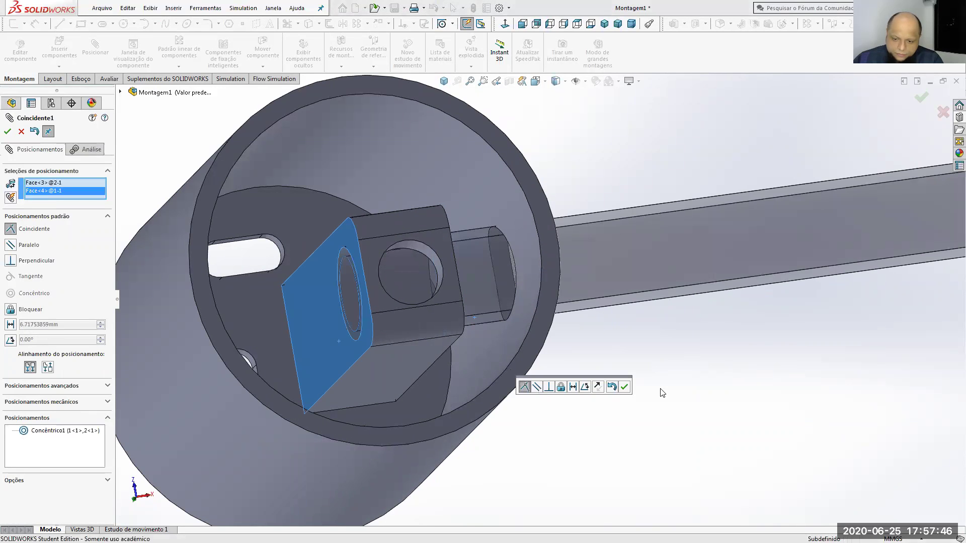
click(624, 388)
scroll(708, 373, up, 5)
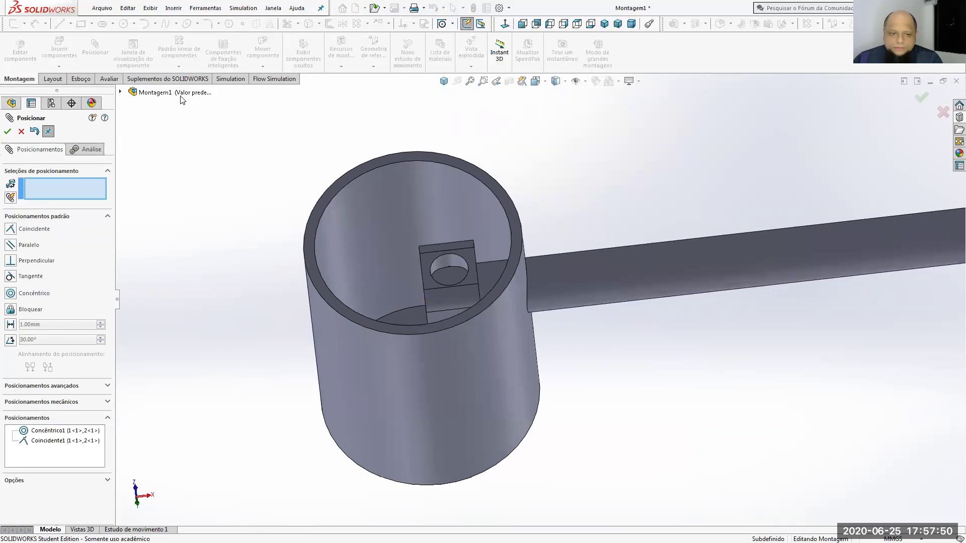
click(7, 131)
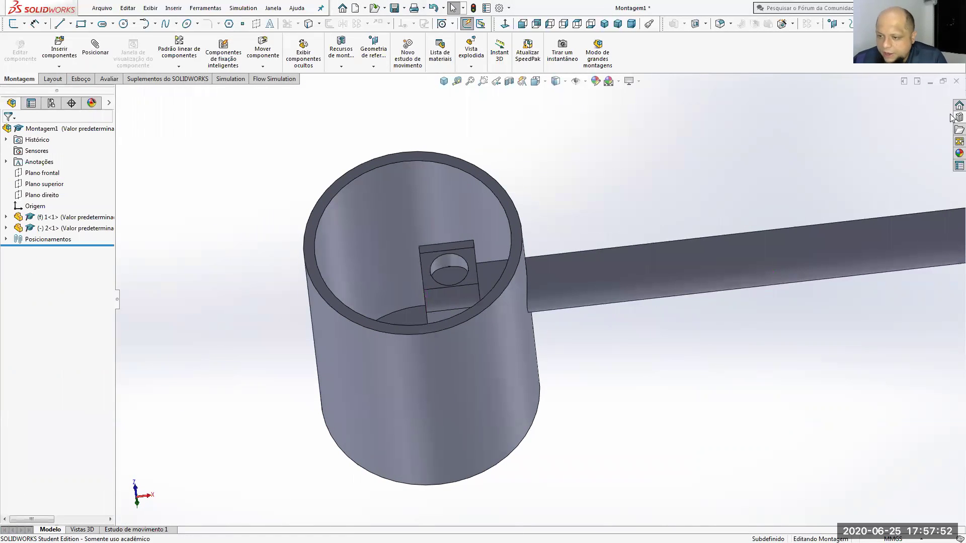
Step: Look through the Toolbox's Ansi Metric screw categories, including the Allen set screws (Parafuso de pressão), for a suitable set screw
click(952, 116)
click(848, 122)
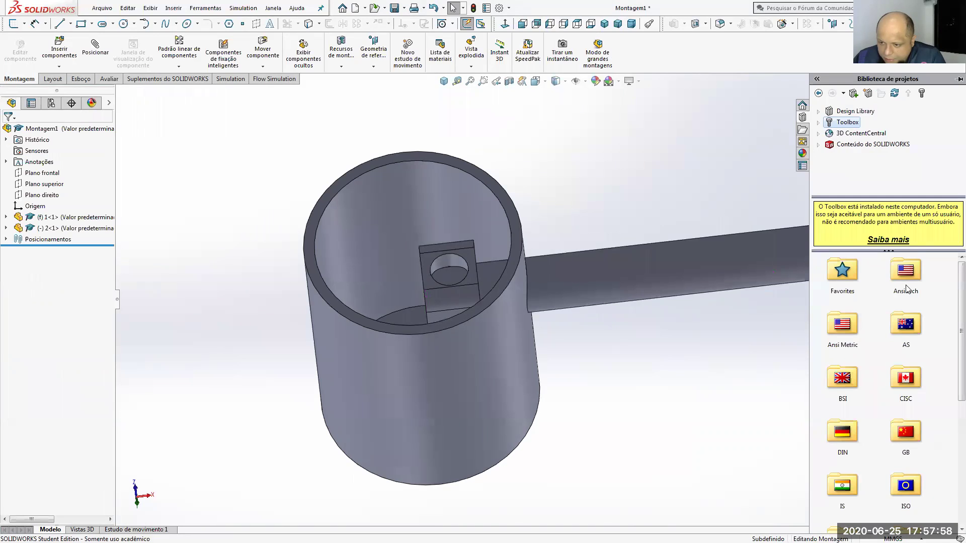
double_click(853, 325)
double_click(894, 290)
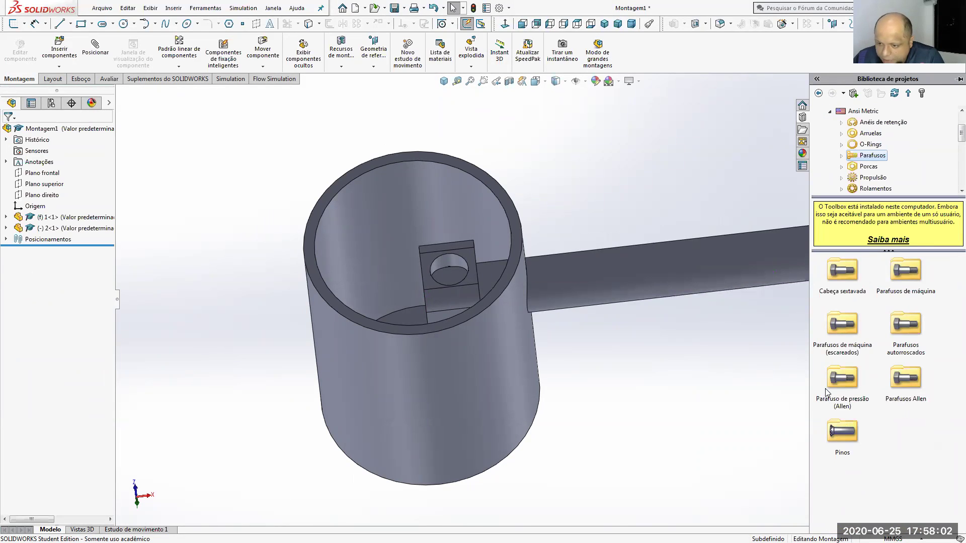
click(845, 380)
double_click(845, 380)
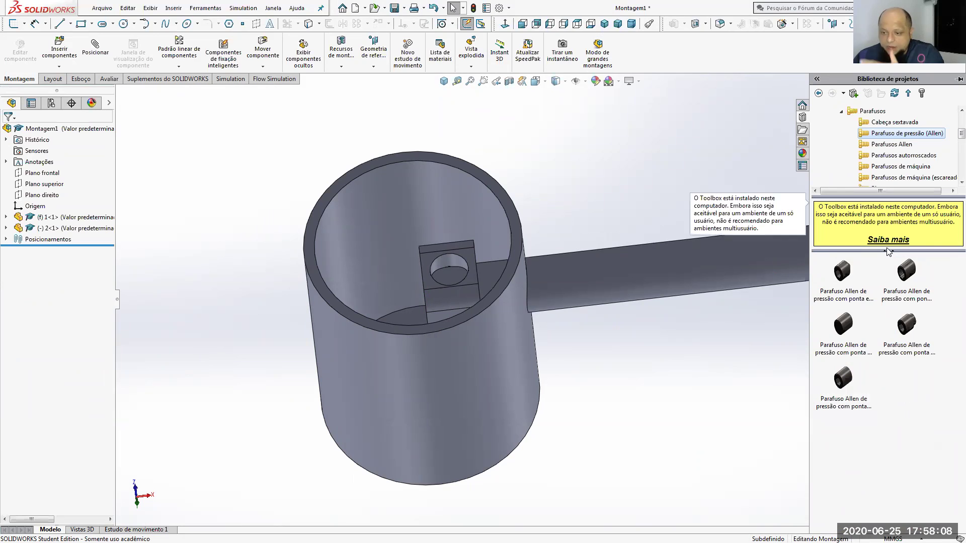
click(872, 111)
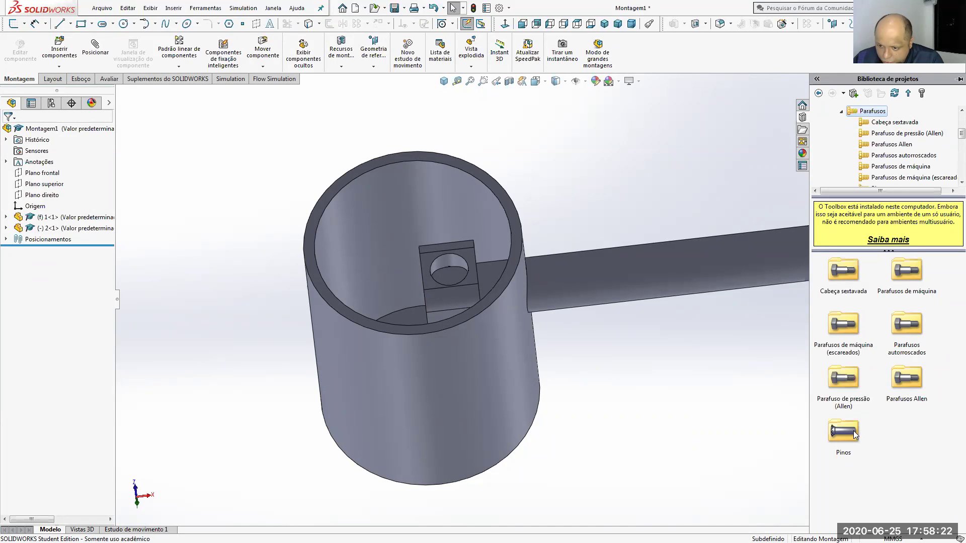
double_click(842, 380)
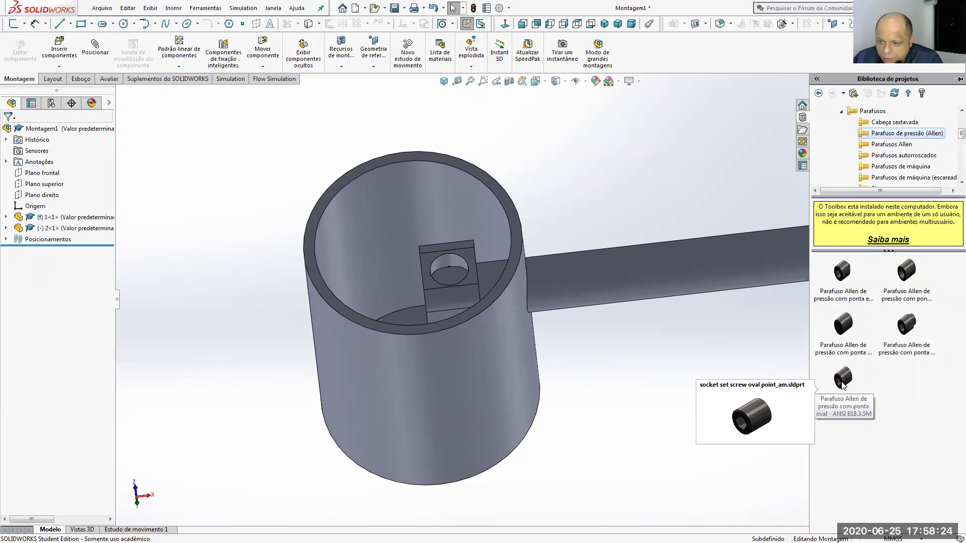
click(841, 111)
scroll(914, 163, up, 3)
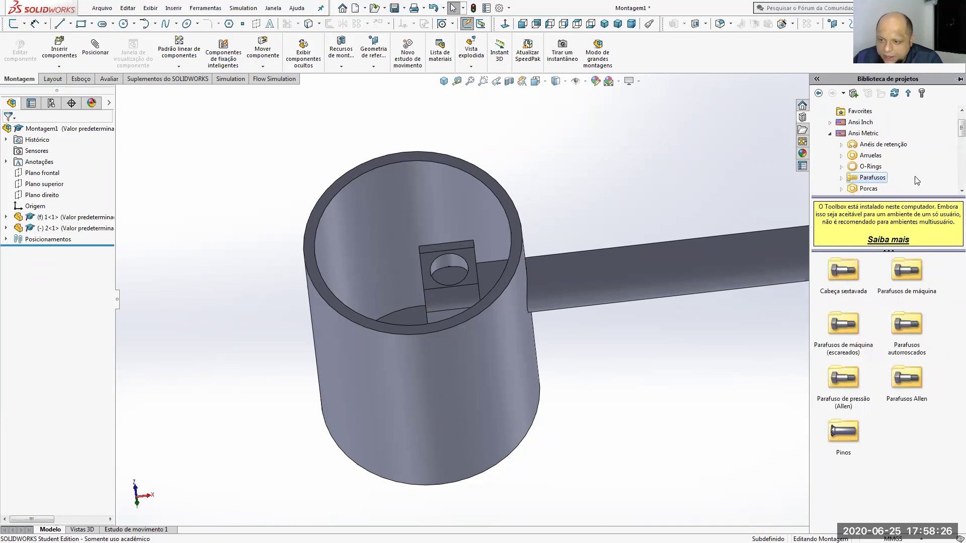
Step: Insert the first slotted set screw (Parafuso de pressão, fendidos) from the Ansi Inch screws of the Toolbox into the assembly
click(860, 111)
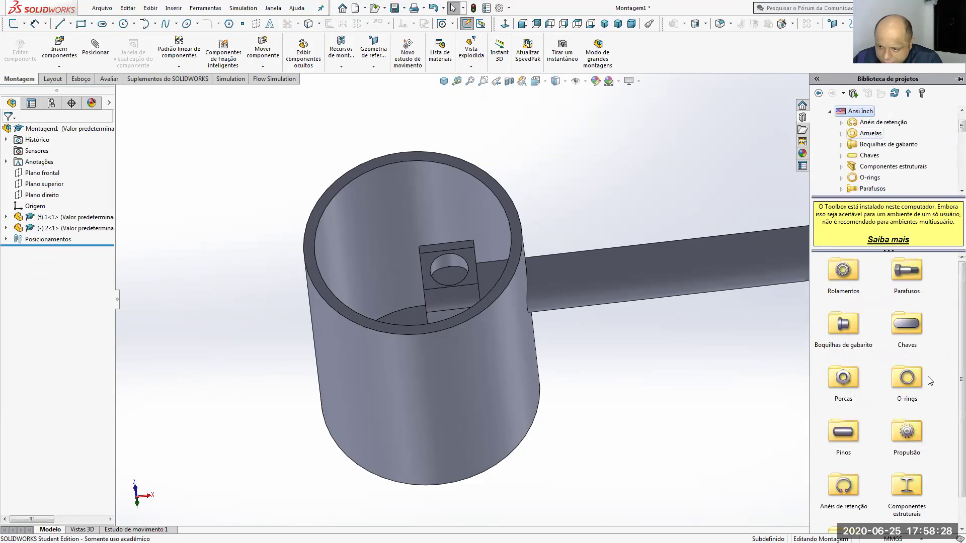
double_click(901, 283)
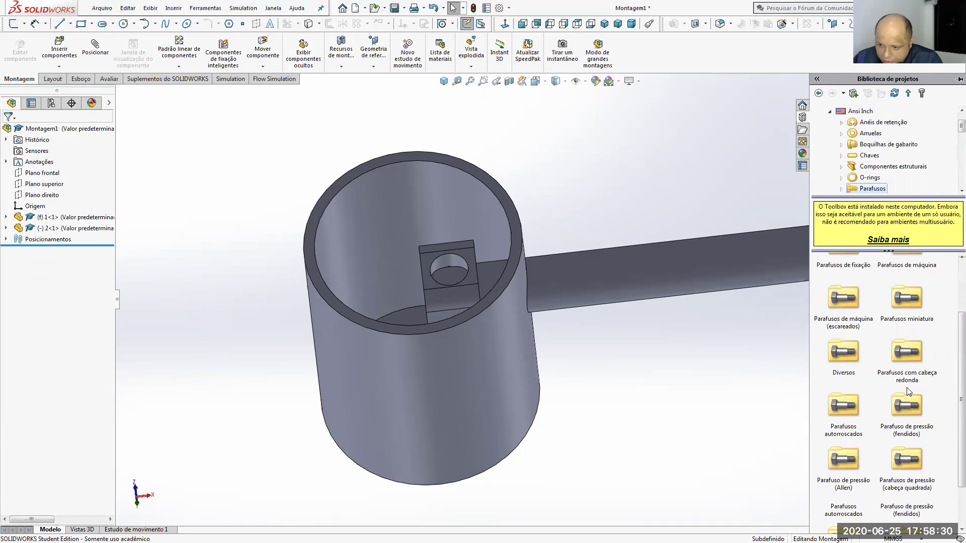
scroll(906, 387, down, 3)
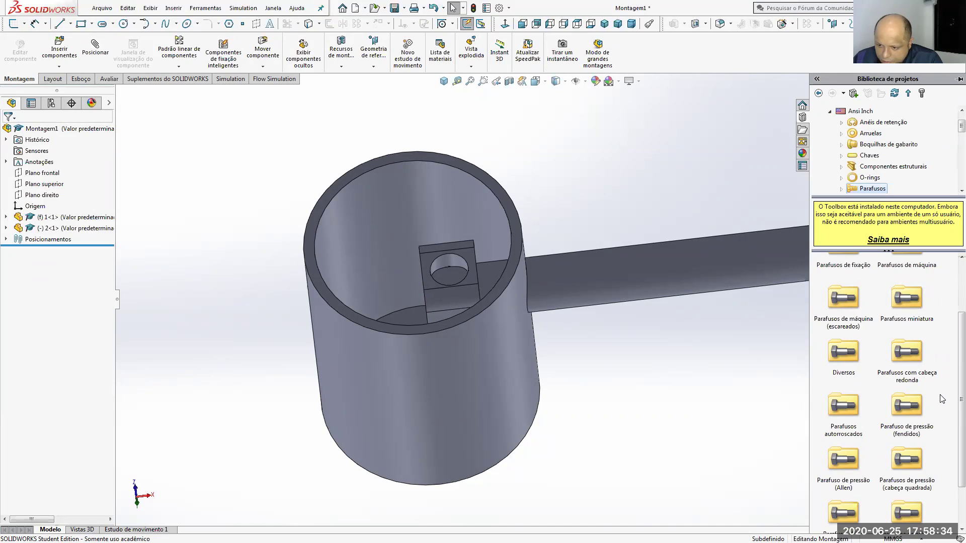
double_click(907, 406)
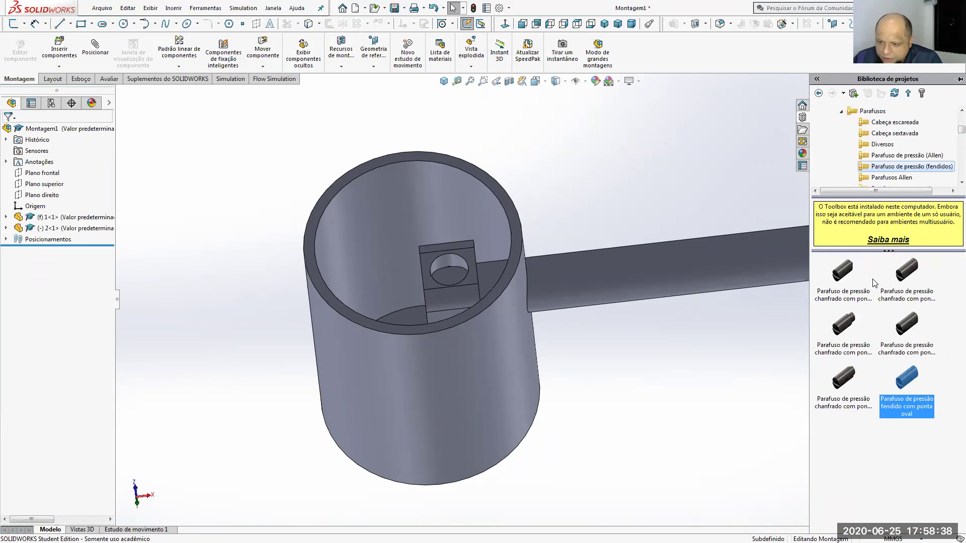
drag(847, 281, 447, 258)
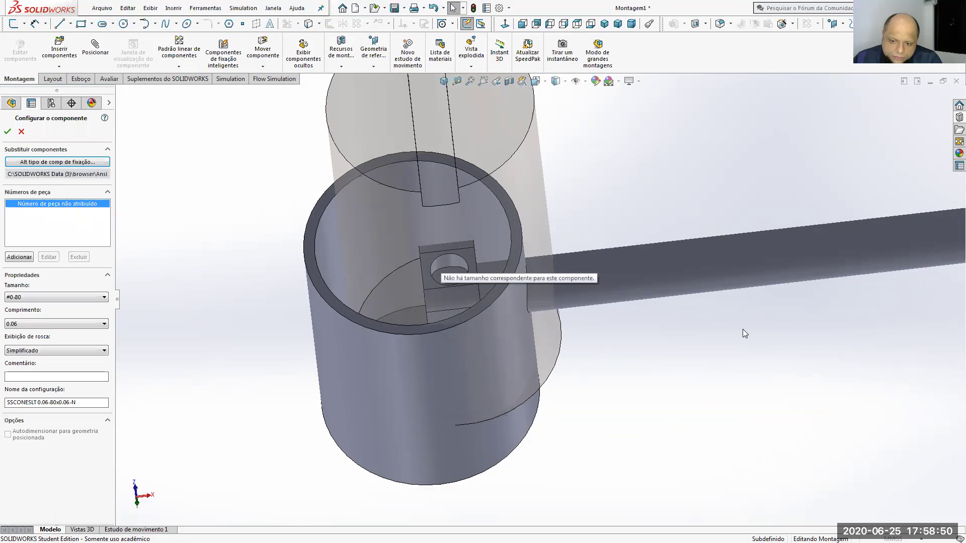
Step: Configure the slotted set screw with size #5-40 and accept its settings
scroll(428, 94, down, 3)
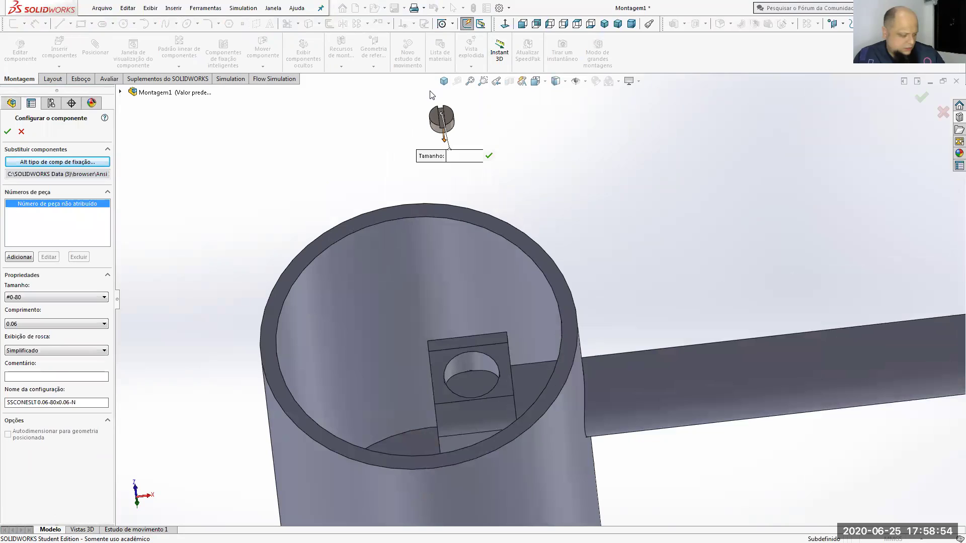
click(41, 298)
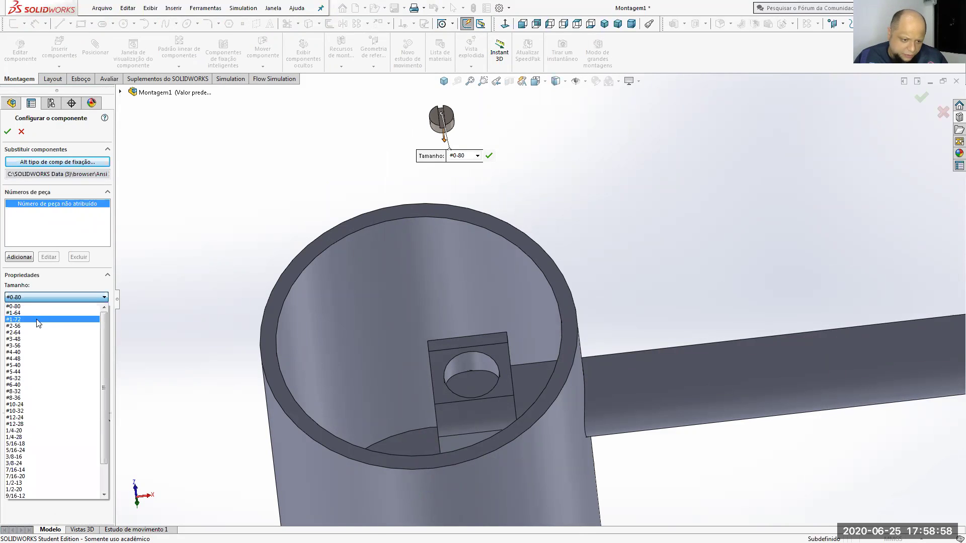
click(25, 365)
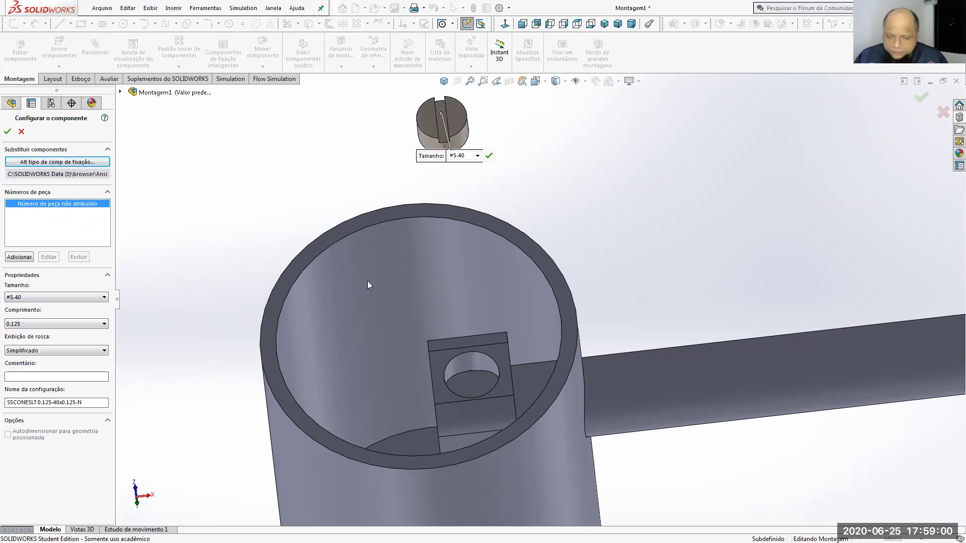
middle_drag(534, 207, 632, 190)
scroll(556, 179, up, 5)
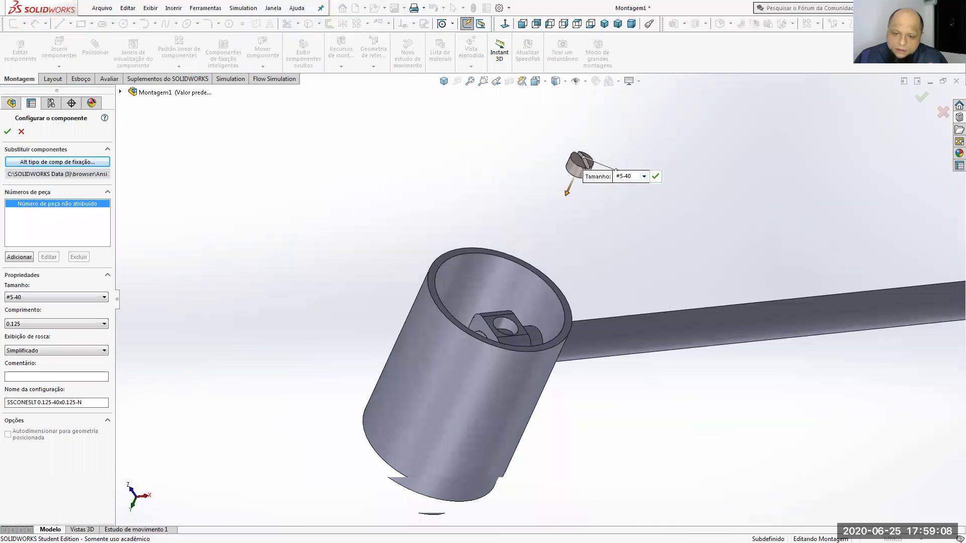
key(Return)
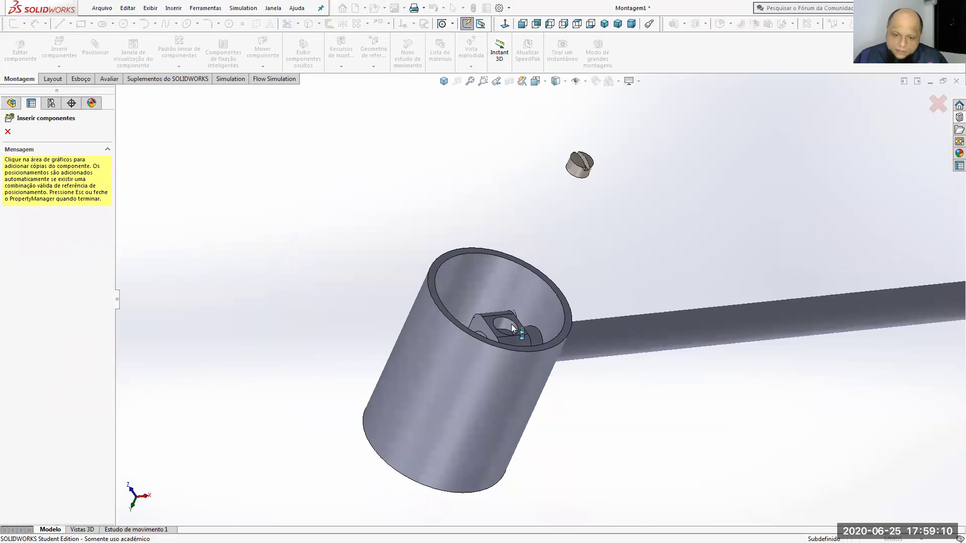
Step: Place a copy of the set screw in the hole on top of the inner block and end the insertion
scroll(511, 324, down, 5)
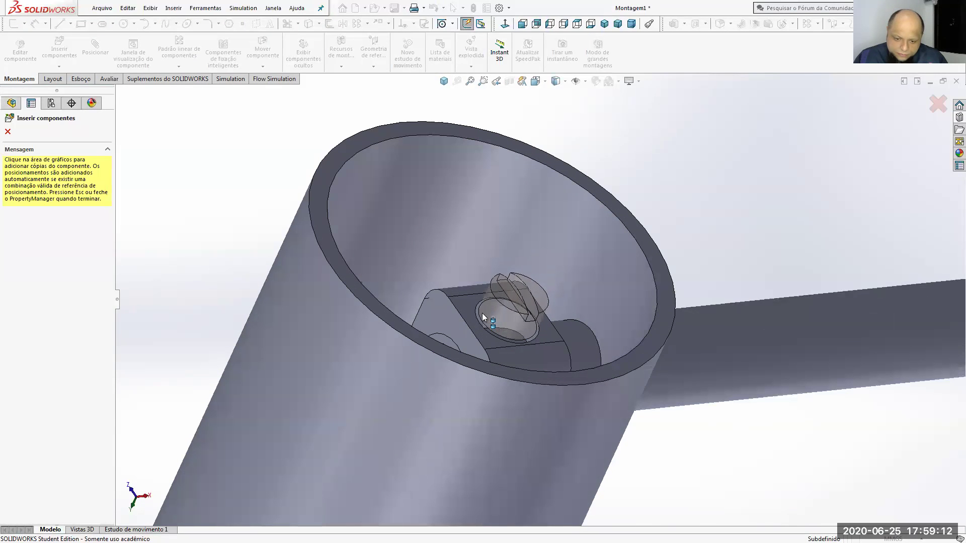
click(490, 317)
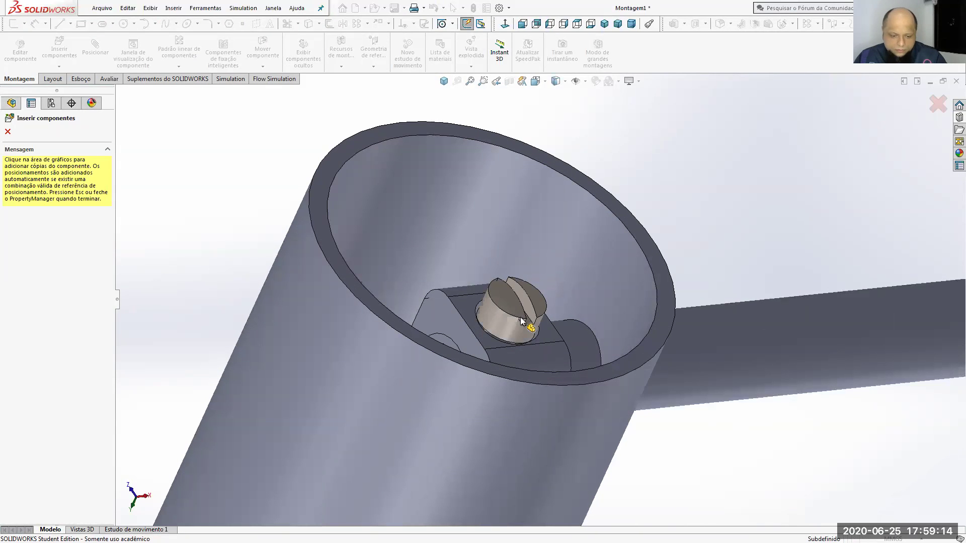
key(Escape)
Step: Slide the placed set screw along its hole and delete the extra screw copy floating outside the support
click(508, 333)
drag(507, 344, 553, 317)
mouse_move(553, 317)
middle_down()
mouse_move(510, 308)
mouse_move(552, 377)
mouse_move(568, 316)
mouse_move(663, 340)
middle_up()
click(461, 274)
key(Delete)
Step: Cut the assembly with a section view on the front plane (Plano frontal) at a 25 mm offset
scroll(662, 340, up, 3)
click(507, 82)
drag(867, 435, 750, 323)
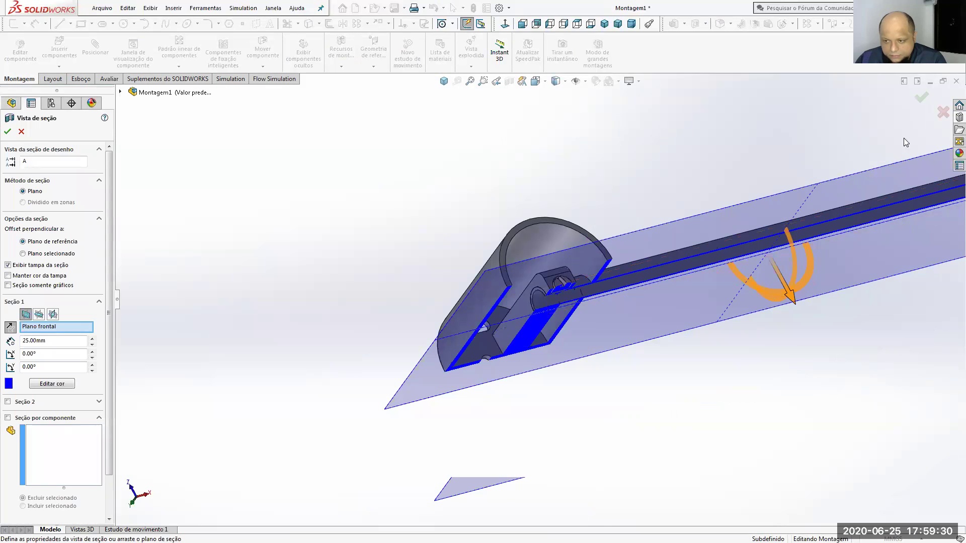
click(920, 100)
middle_drag(660, 399, 608, 276)
scroll(574, 252, up, 6)
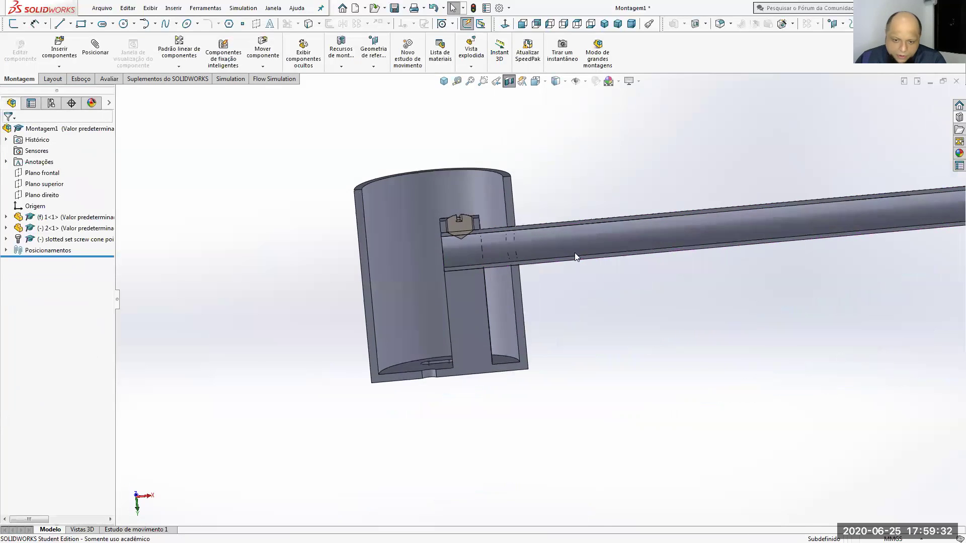
Step: Slide the set screw outward until its cone tip rests on the tube's wall, and turn the section view off
click(386, 210)
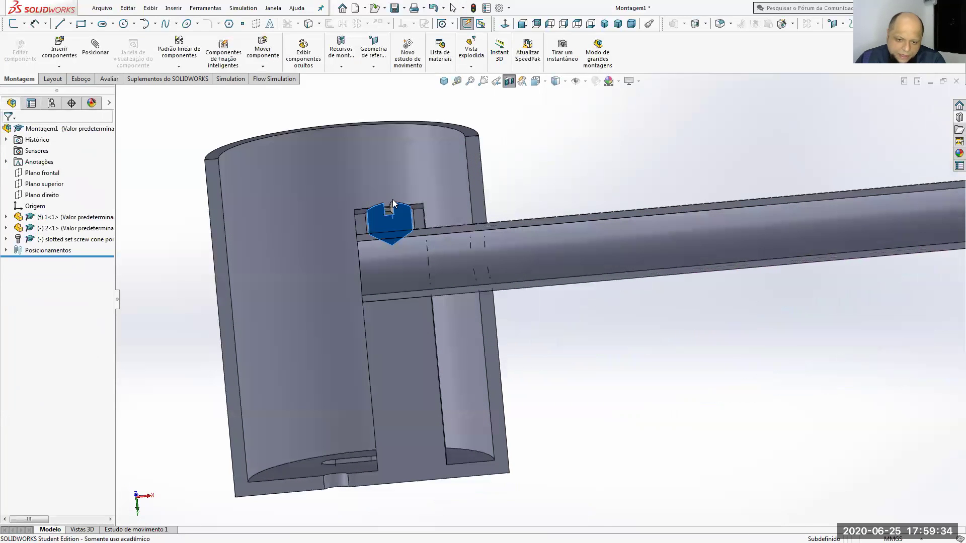
drag(386, 210, 379, 190)
mouse_move(589, 333)
middle_down()
mouse_move(601, 317)
mouse_move(564, 290)
mouse_move(581, 321)
middle_up()
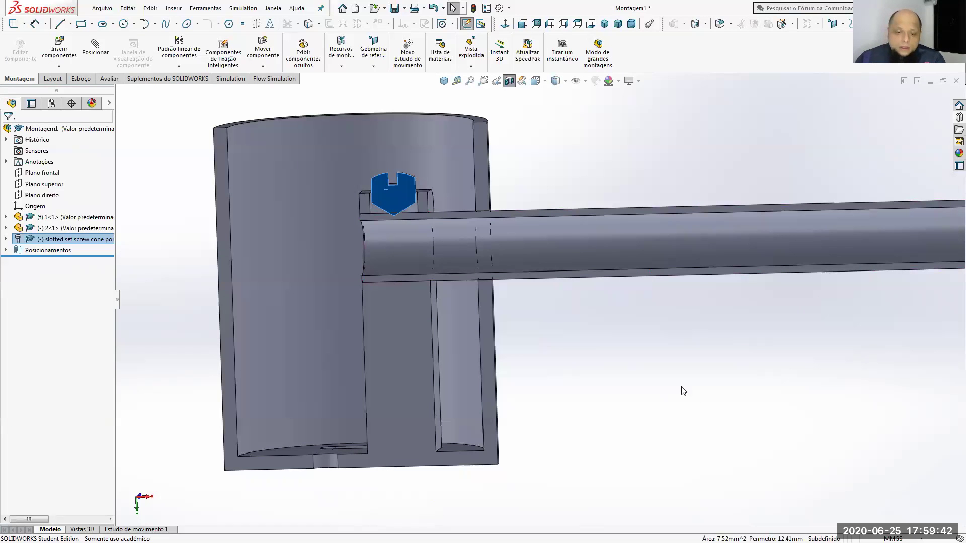
click(652, 356)
middle_drag(651, 356, 694, 370)
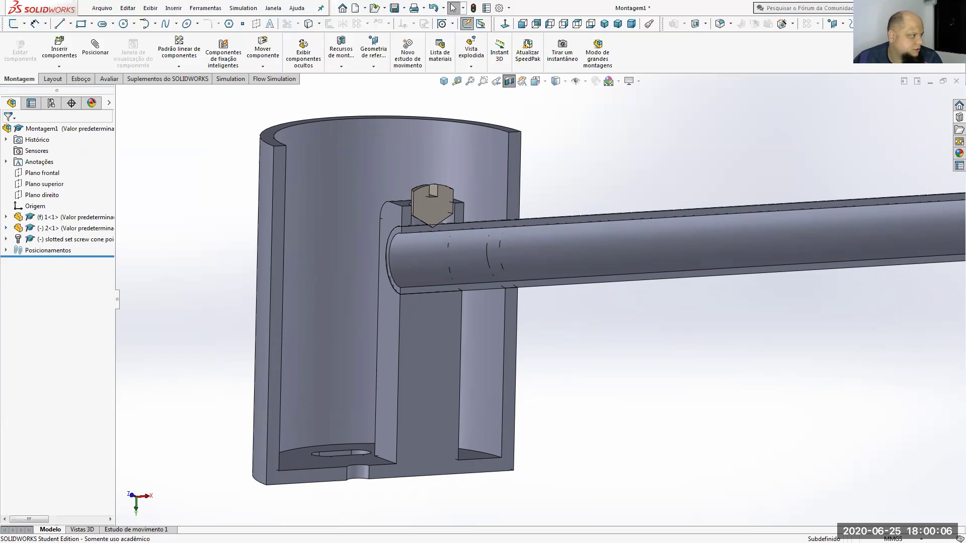
scroll(672, 342, up, 5)
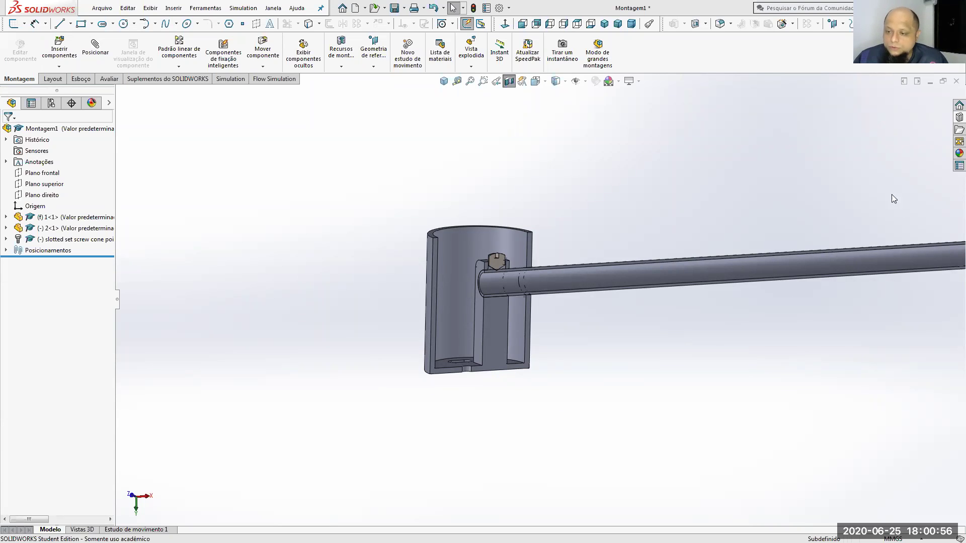
click(506, 82)
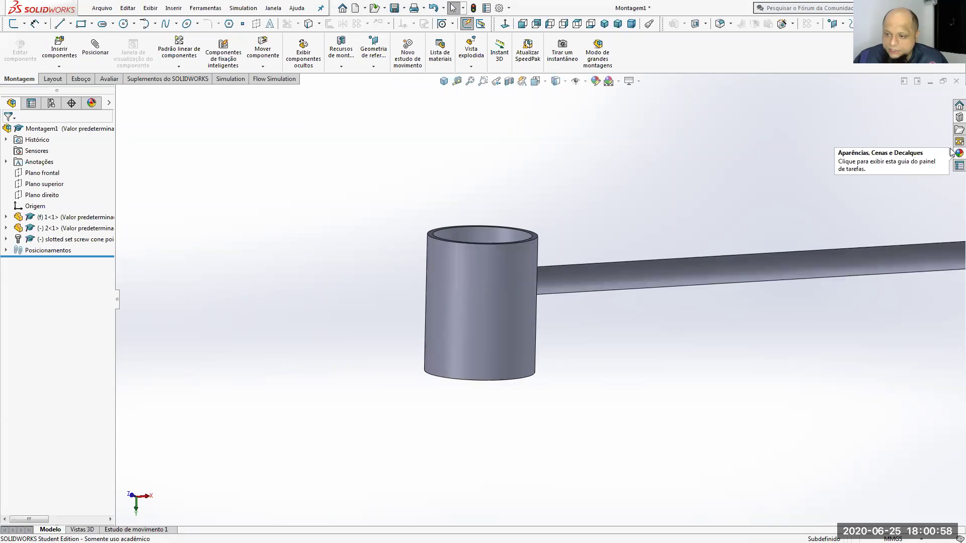
Step: Browse the Toolbox library to the self-tapping screws (Parafusos autorroscados) of the Ansi Metric standard
click(958, 118)
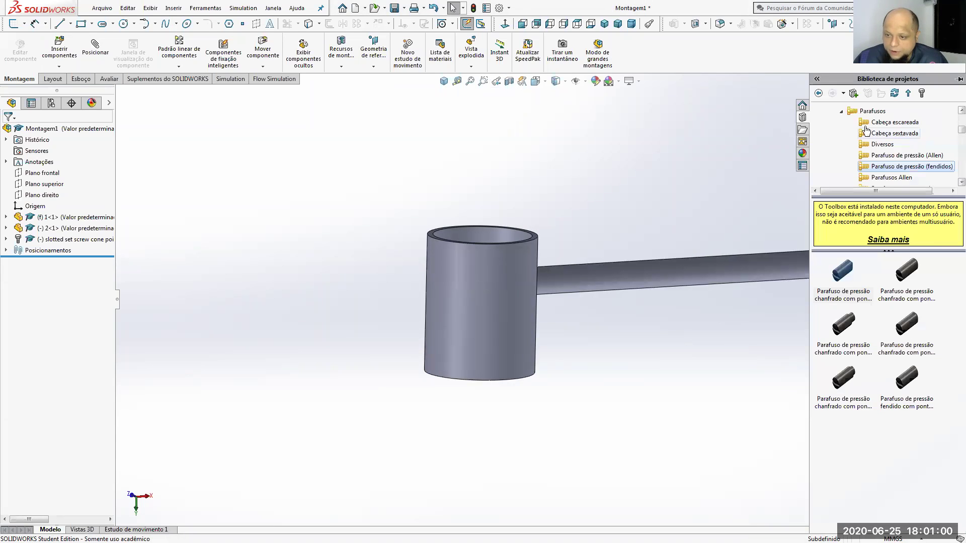
click(850, 113)
scroll(845, 136, up, 5)
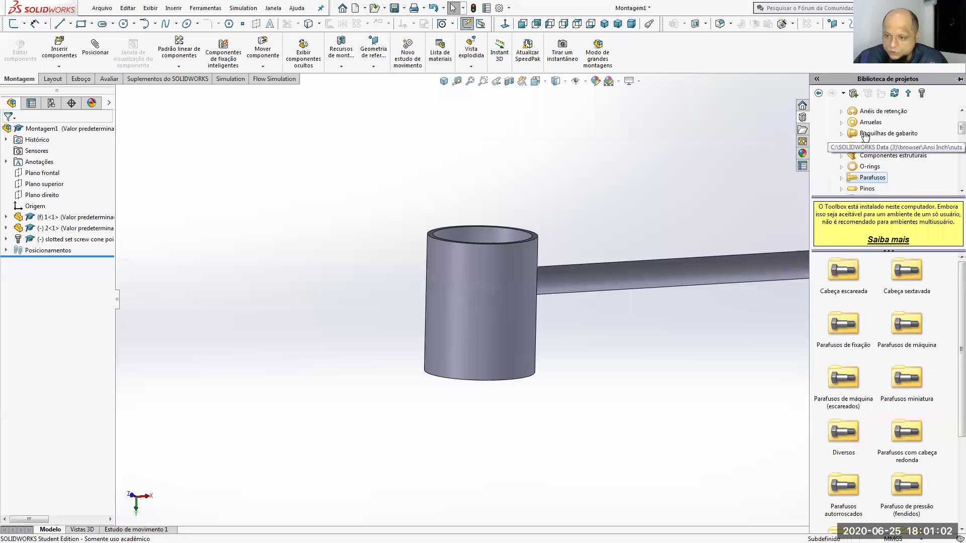
click(855, 144)
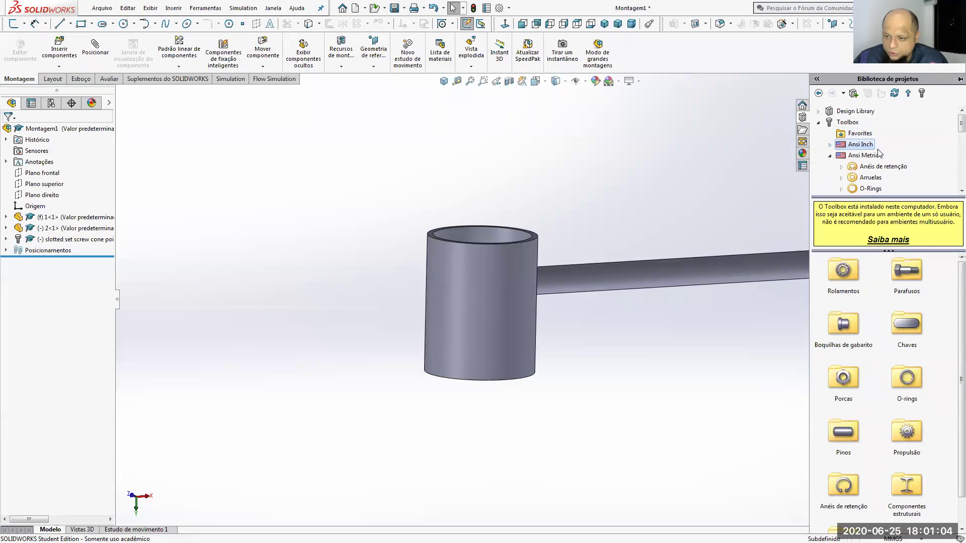
scroll(877, 161, down, 6)
click(872, 133)
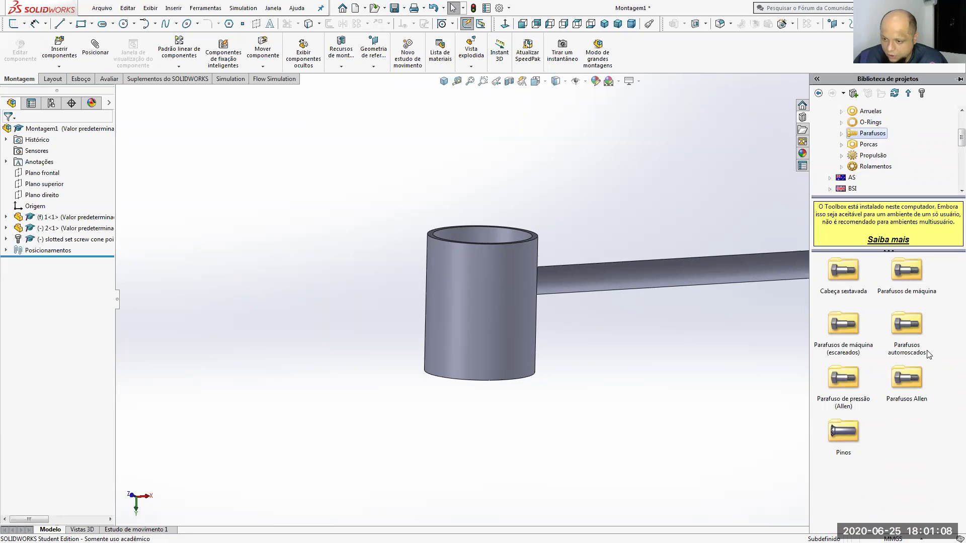
double_click(909, 338)
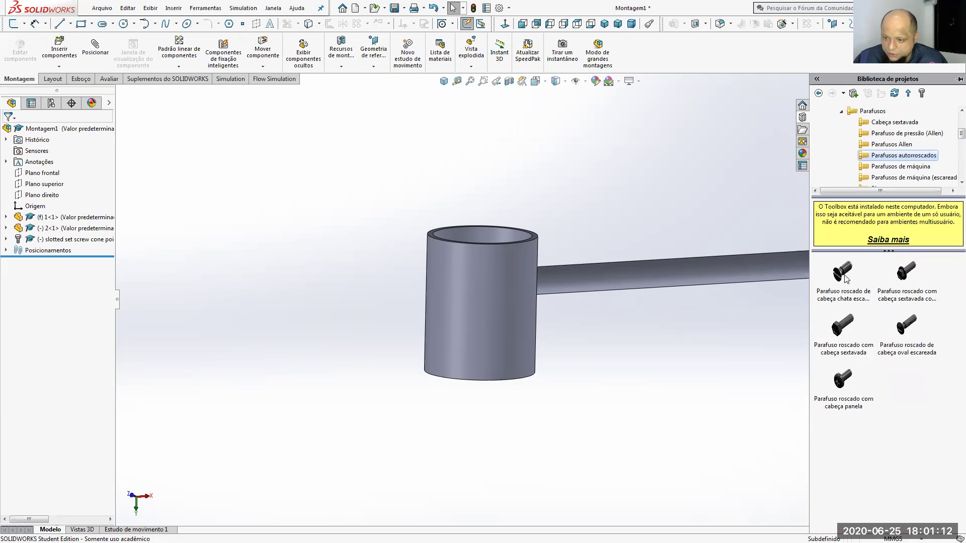
Step: Place a flat countersunk head tapping screw of size M2-0.4 and length 6 above the tube and end the insertion
drag(845, 281, 585, 210)
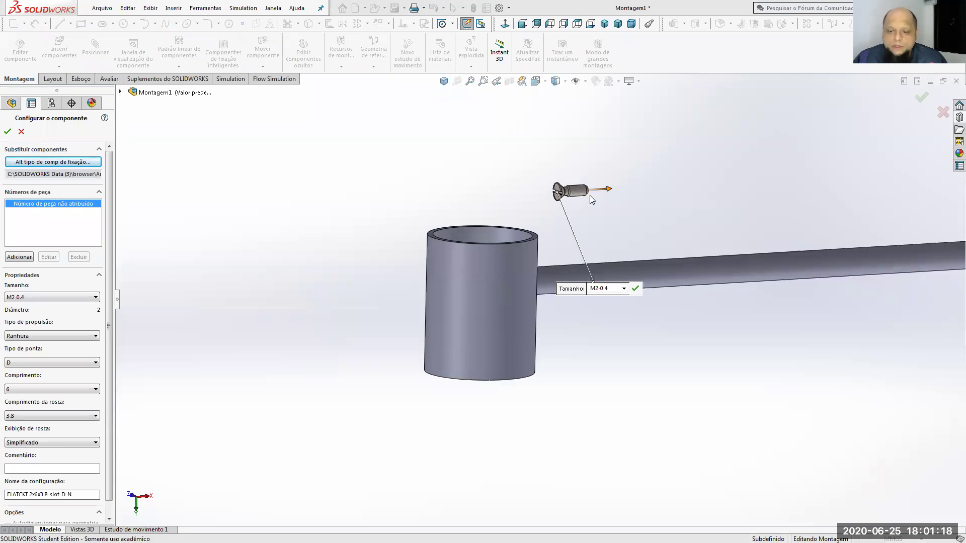
middle_drag(591, 199, 601, 226)
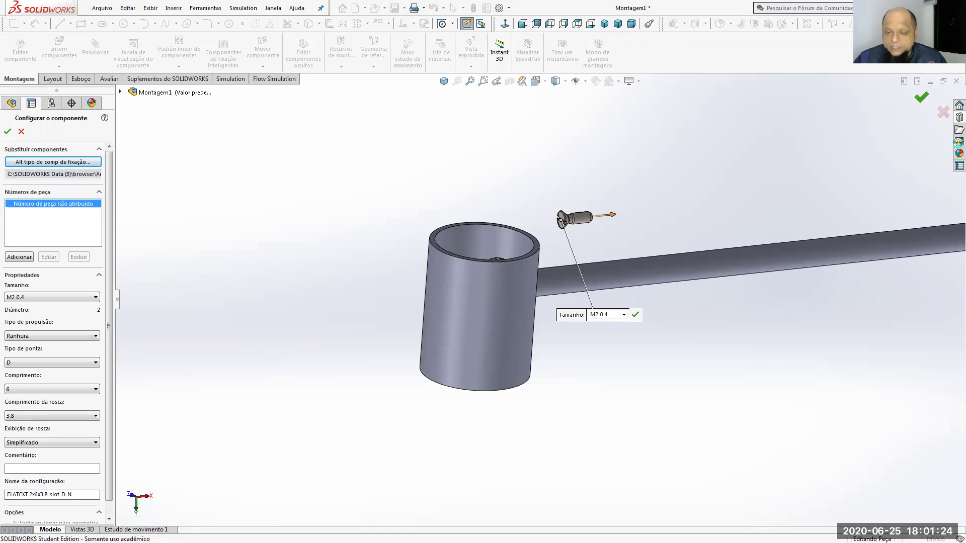
key(Return)
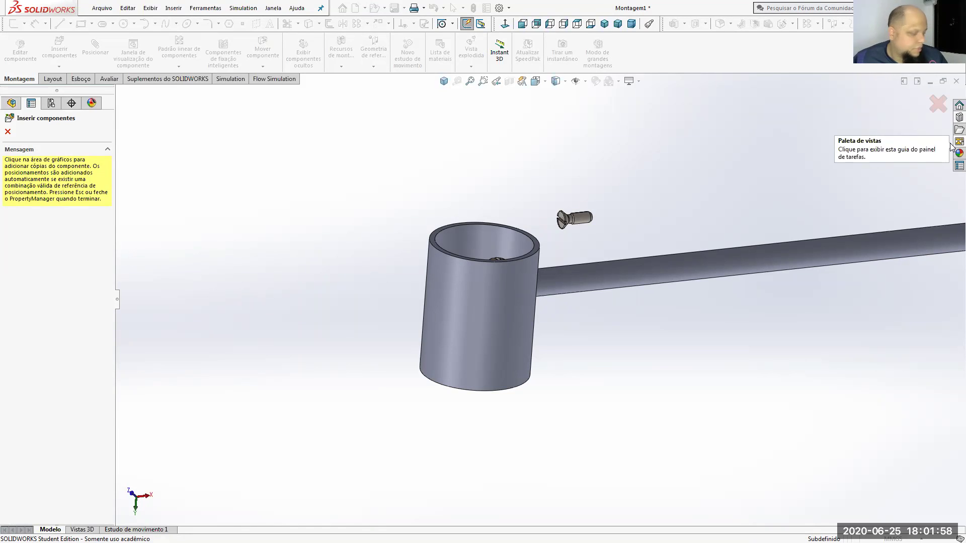
scroll(805, 209, up, 2)
click(855, 168)
click(938, 103)
middle_drag(727, 200, 785, 166)
Step: Close the assembly without saving, and close part files 2 and 1
click(956, 81)
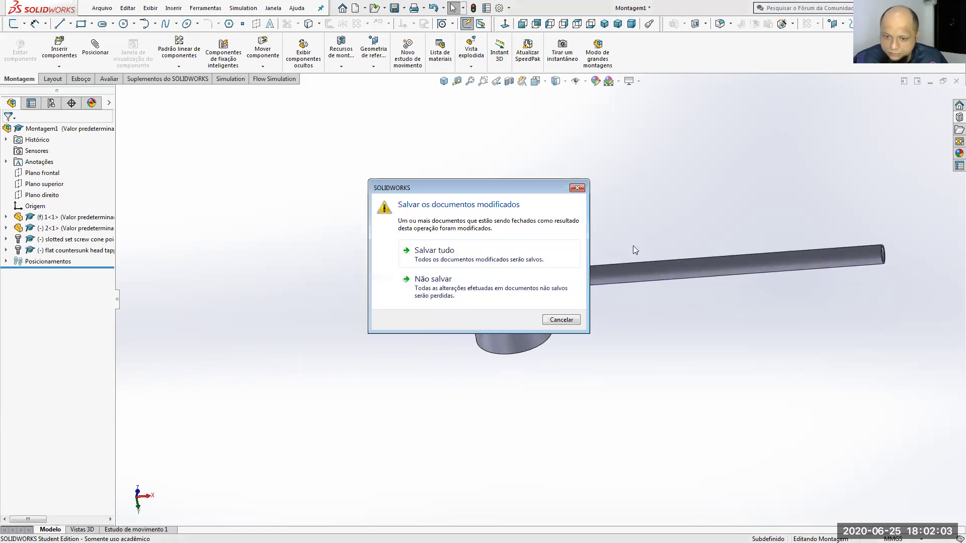
click(488, 279)
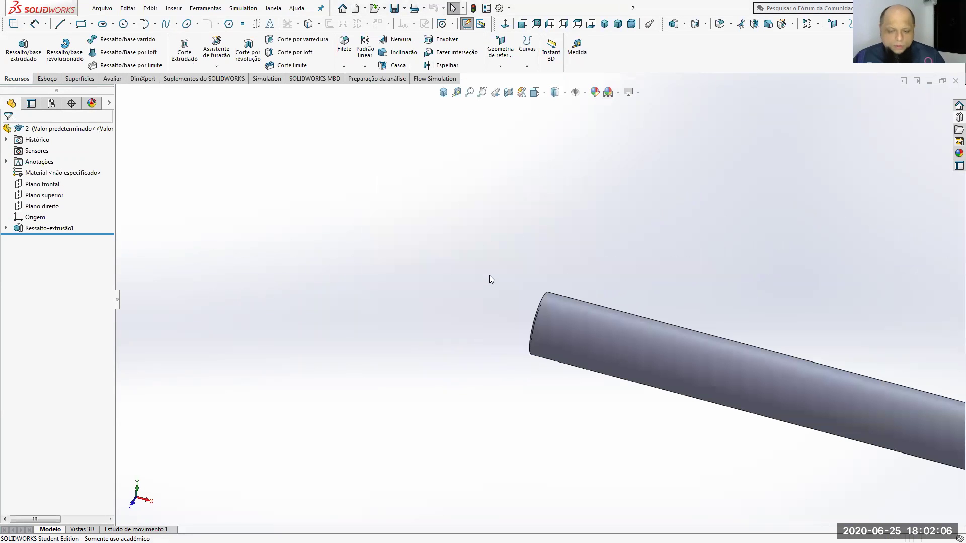
click(955, 81)
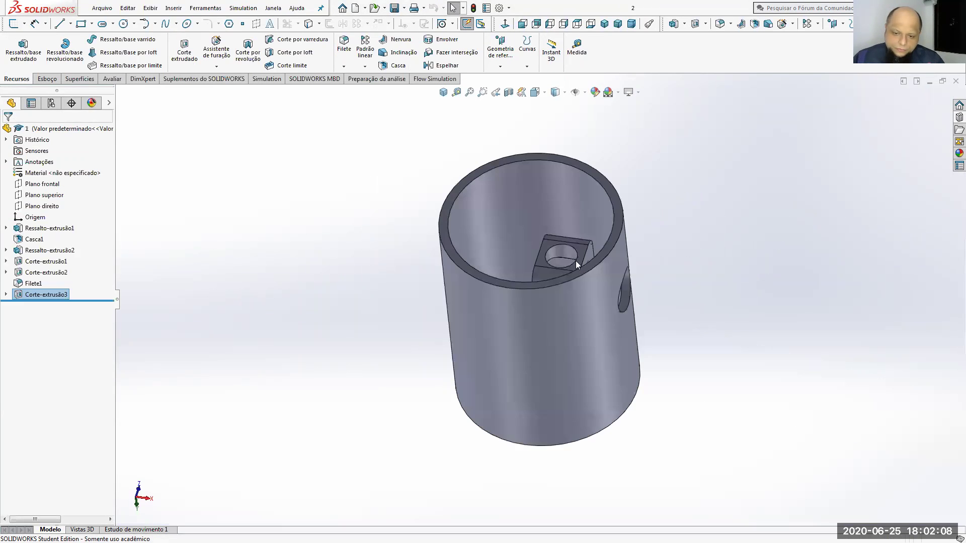
click(956, 81)
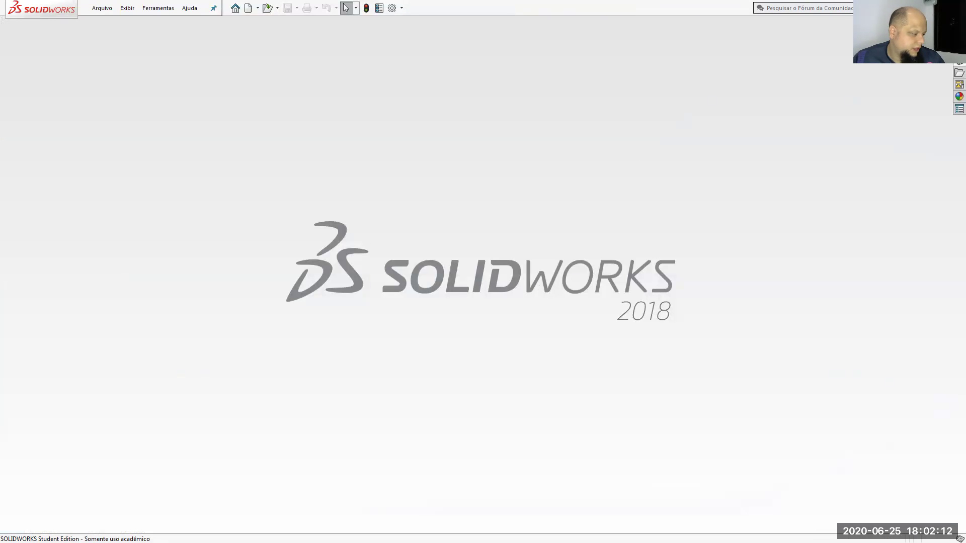
Step: Switch to the project brief PDF in Acrobat Reader and mark the delivery deadline and the two component requirements
key(alt+Tab)
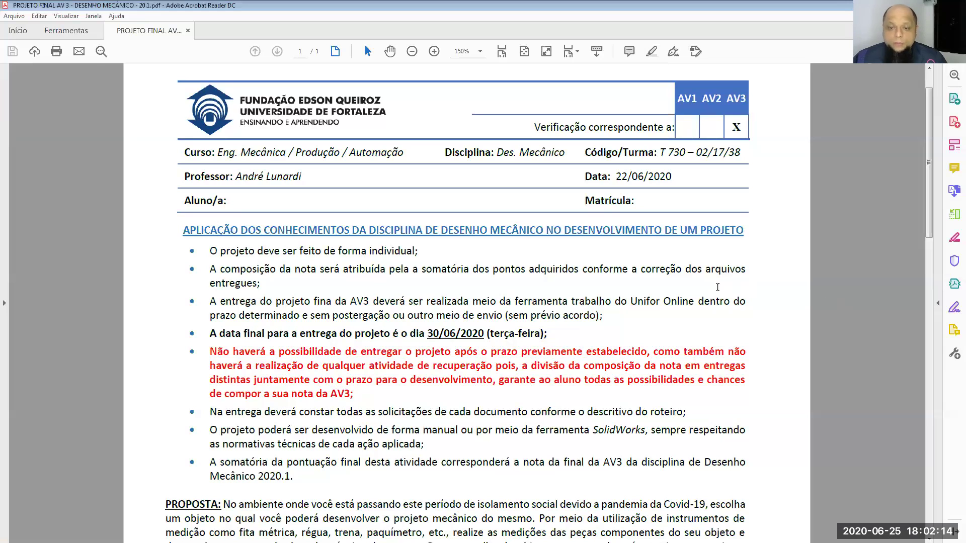
drag(547, 334, 402, 334)
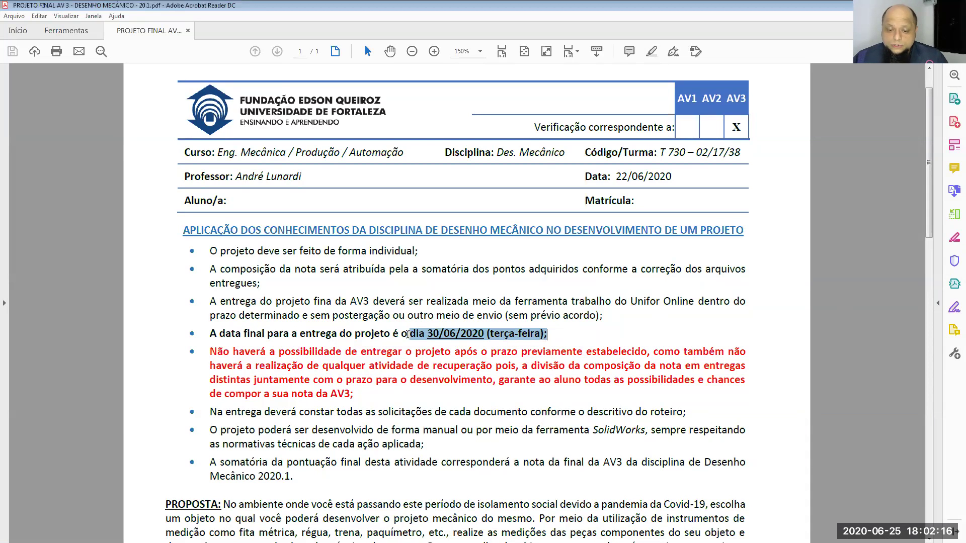
scroll(543, 359, down, 3)
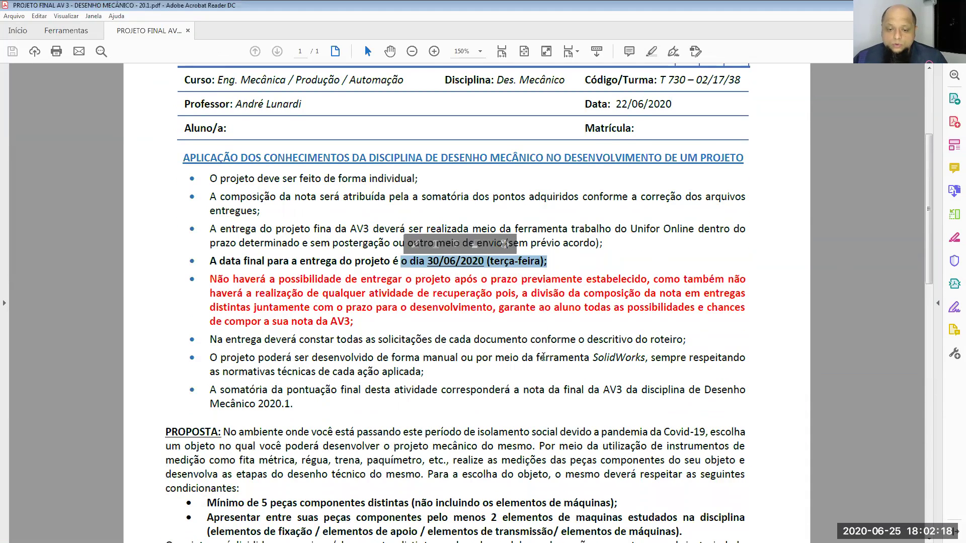
drag(683, 435, 198, 406)
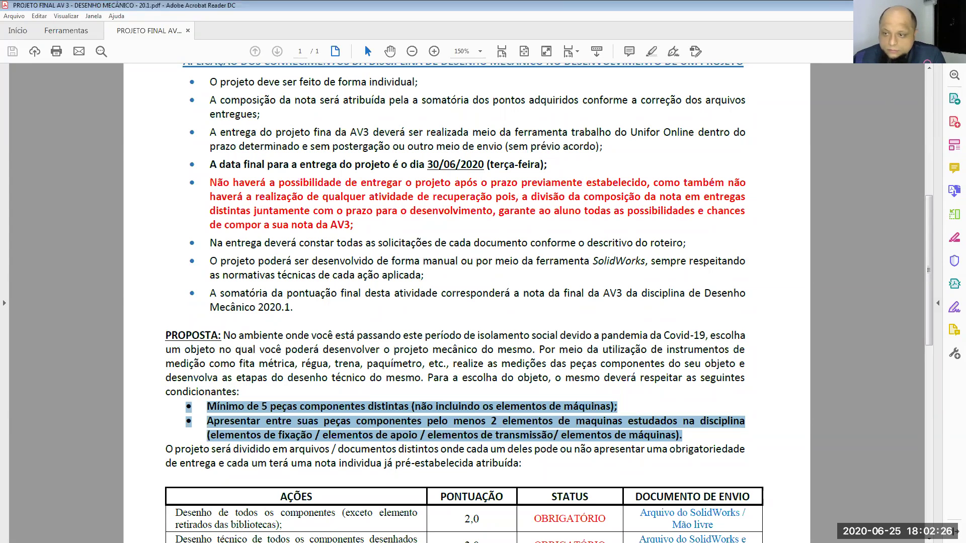
Step: Return to SOLIDWORKS and create a new empty assembly without inserting a starting component
key(alt+Tab)
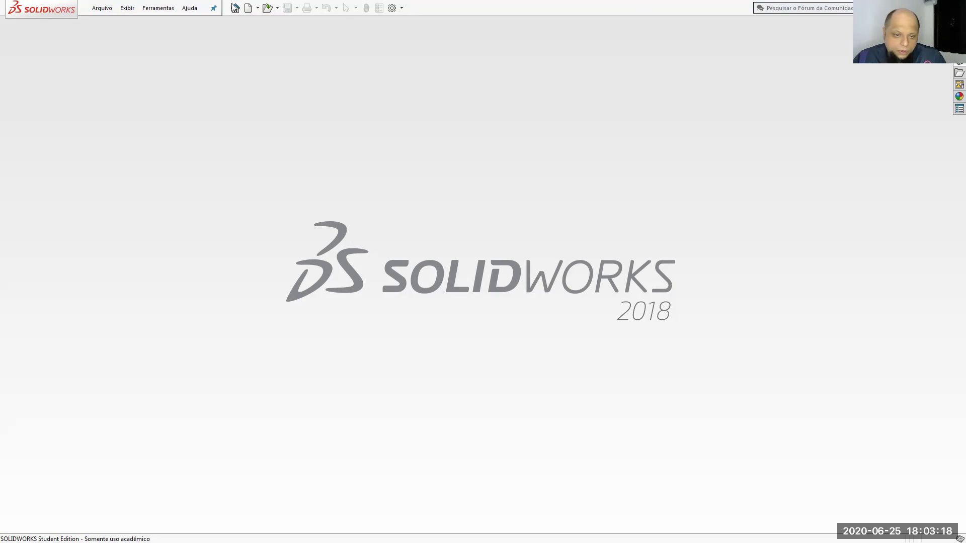
click(247, 9)
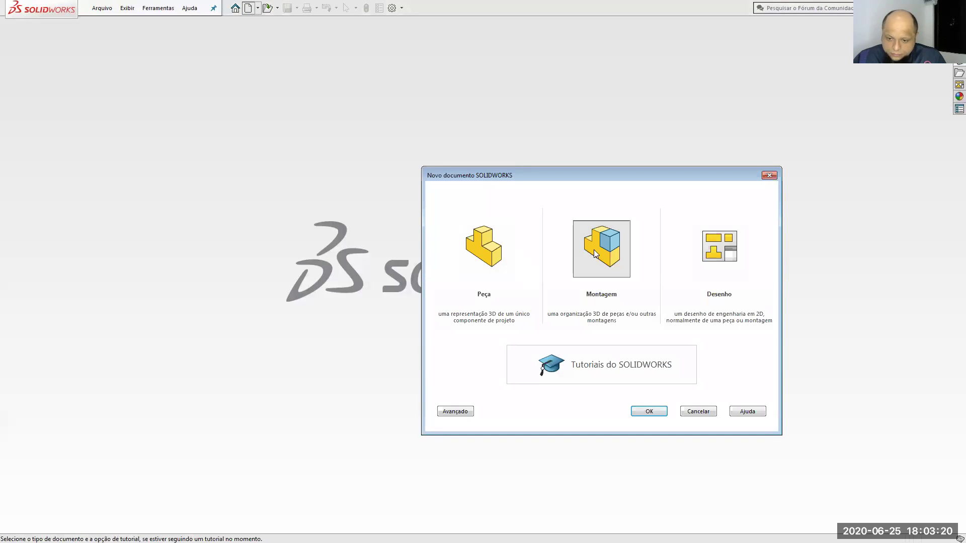
click(647, 409)
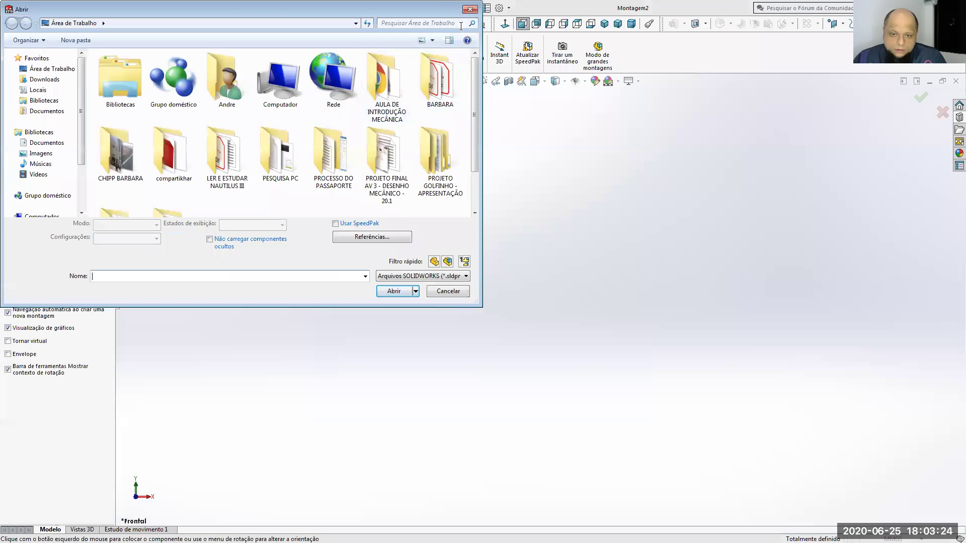
click(469, 9)
click(942, 111)
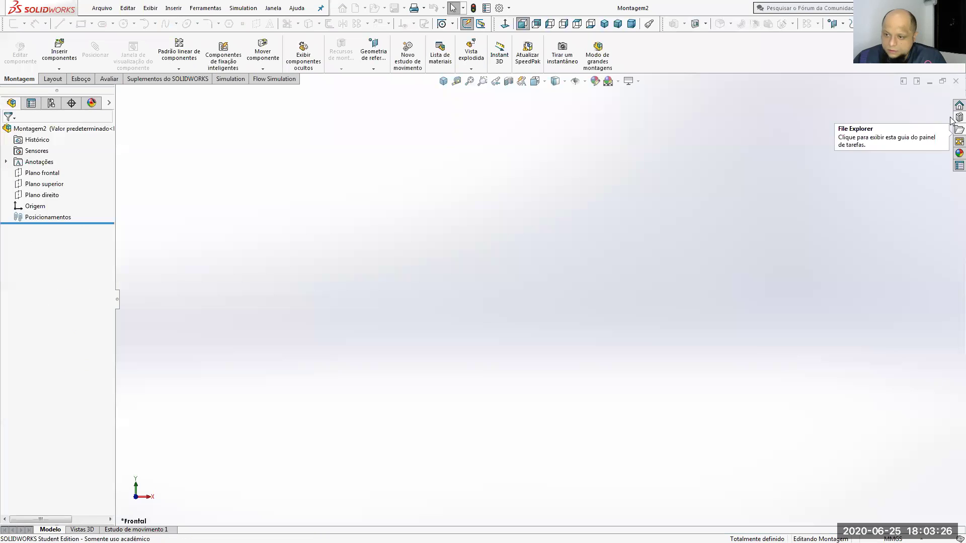
Step: Browse the Toolbox library to the ball bearings (Rolamentos de esfera) of the DIN standard
click(959, 117)
click(841, 111)
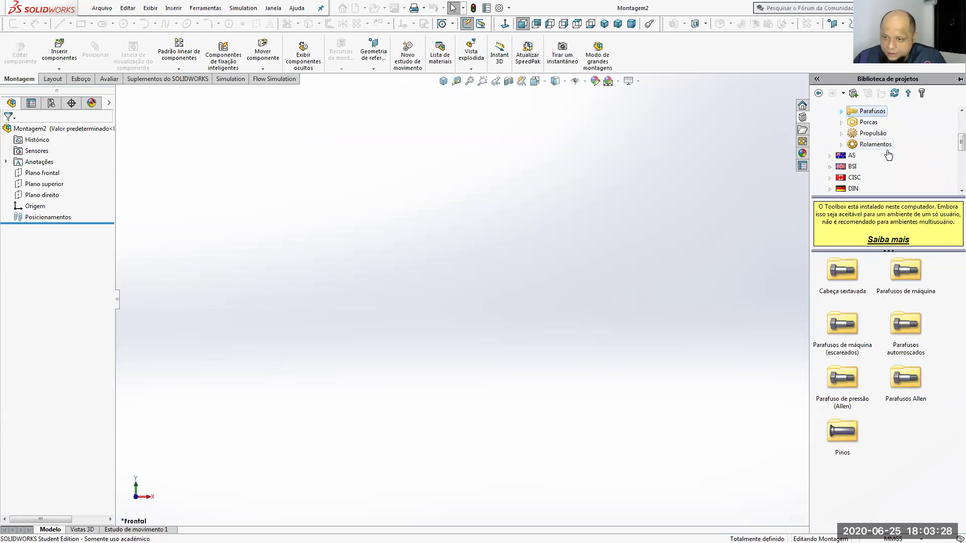
click(830, 134)
scroll(836, 144, down, 1)
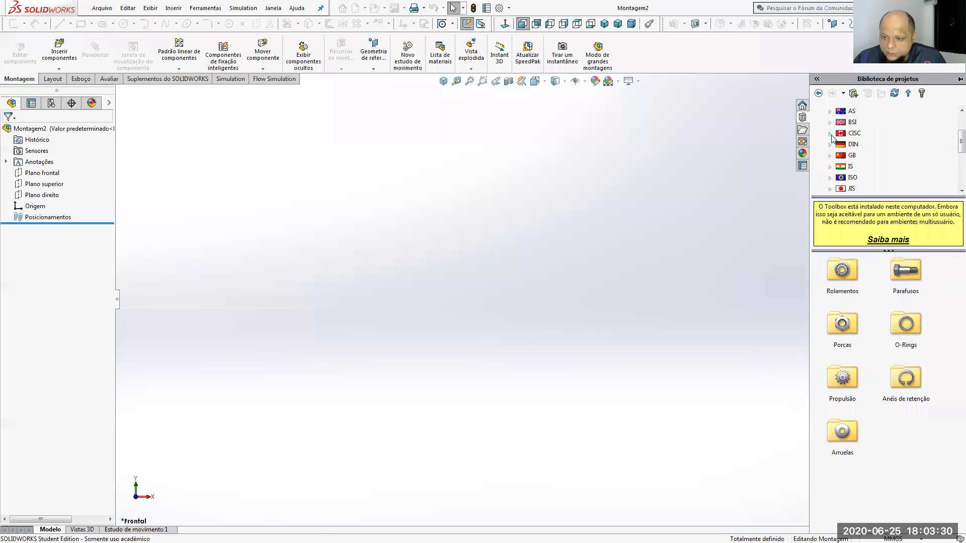
click(837, 146)
scroll(895, 162, down, 1)
click(890, 189)
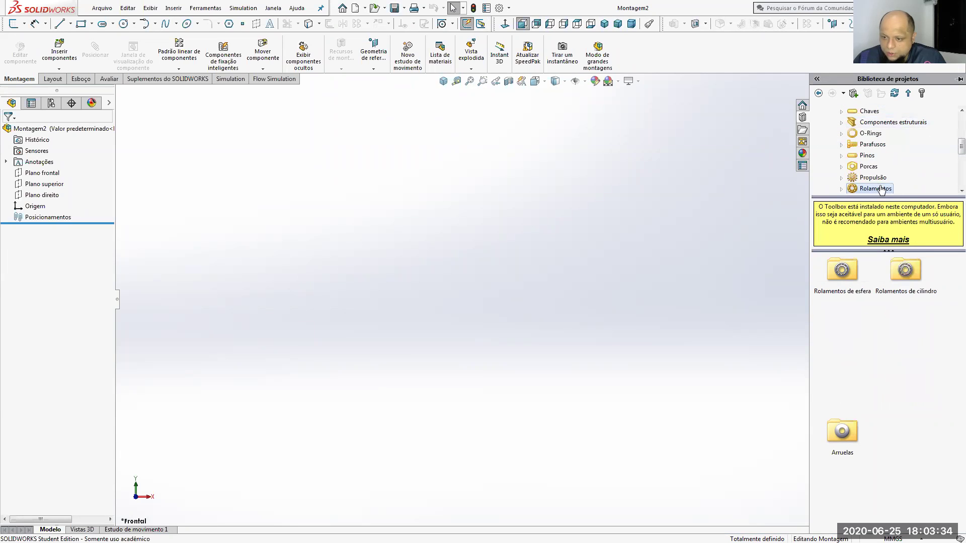
double_click(843, 276)
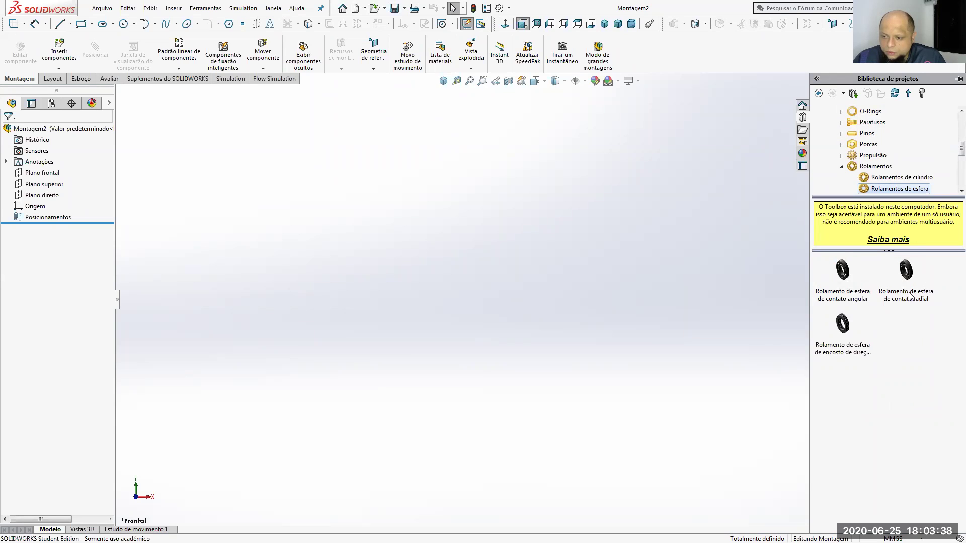
Step: Insert a radial contact ball bearing (Rolamento de esfera de contato radial) into the empty assembly with the detailed display
click(909, 299)
click(846, 301)
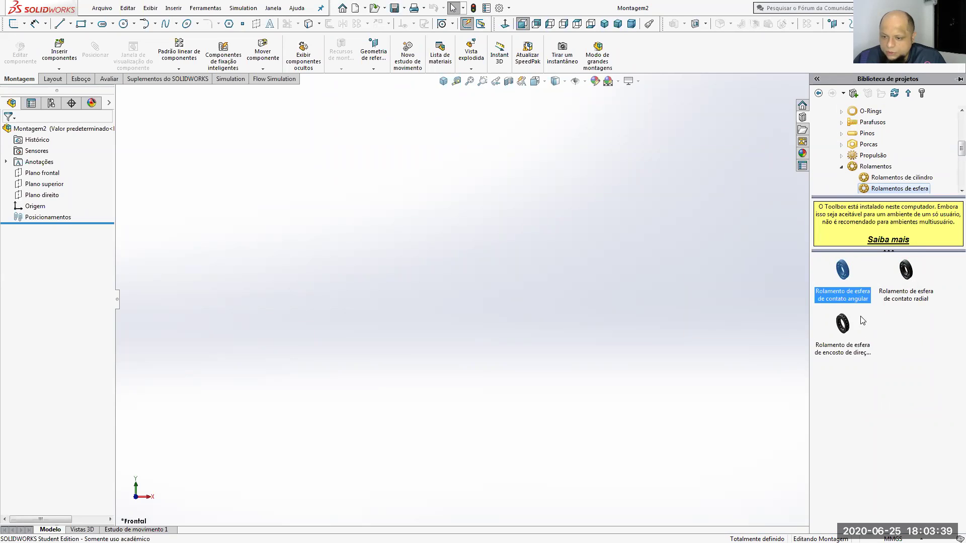
click(856, 346)
drag(906, 270, 478, 258)
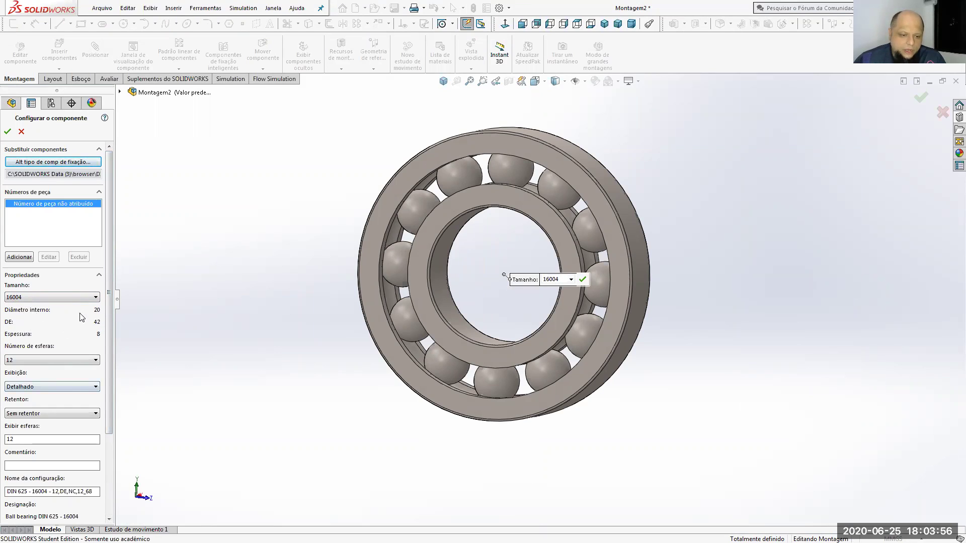
Step: Set the bearing's size to 619_5
click(33, 297)
click(32, 296)
click(32, 295)
scroll(45, 327, up, 5)
scroll(44, 328, up, 5)
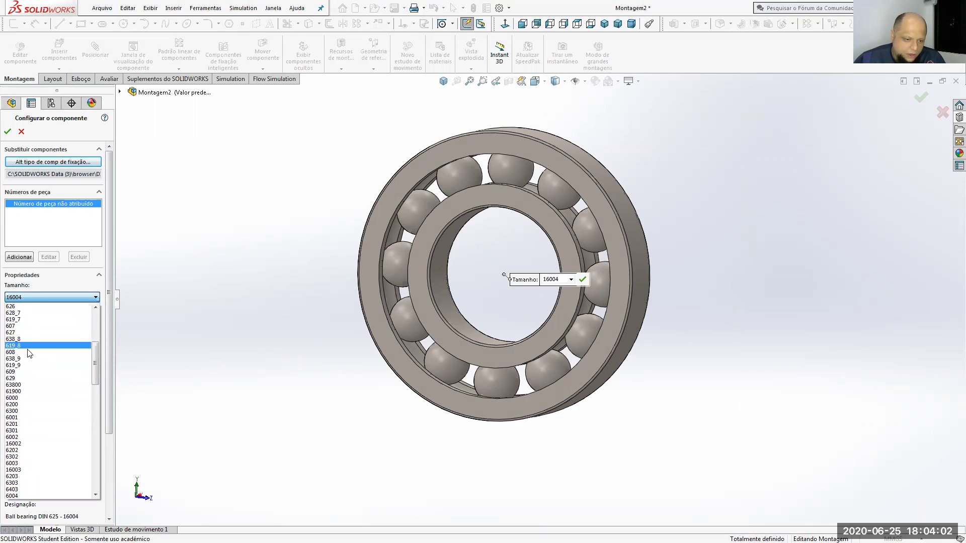
scroll(31, 336, up, 3)
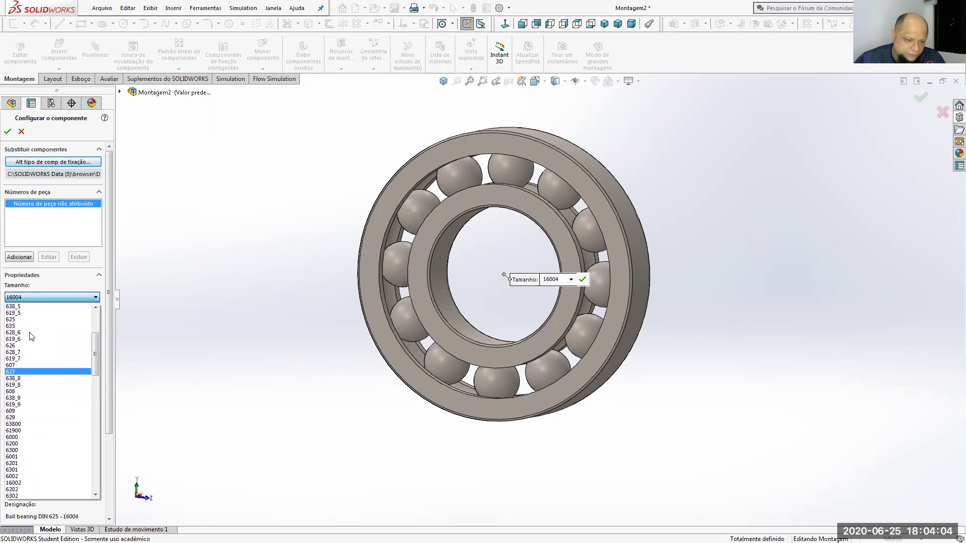
click(24, 317)
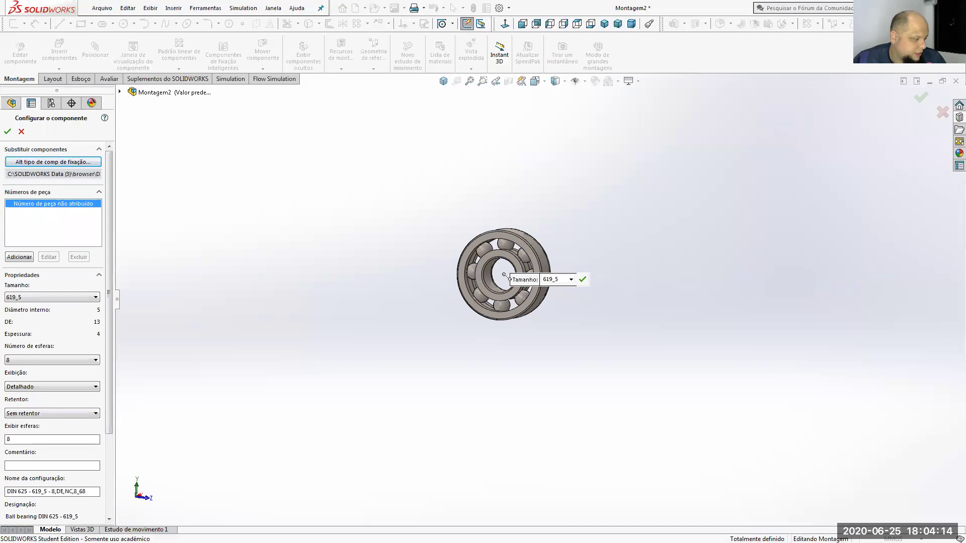
Step: Switch to the browser and try to open the teaching material (Material Didático) on the Unifor Online course page
key(alt+Tab)
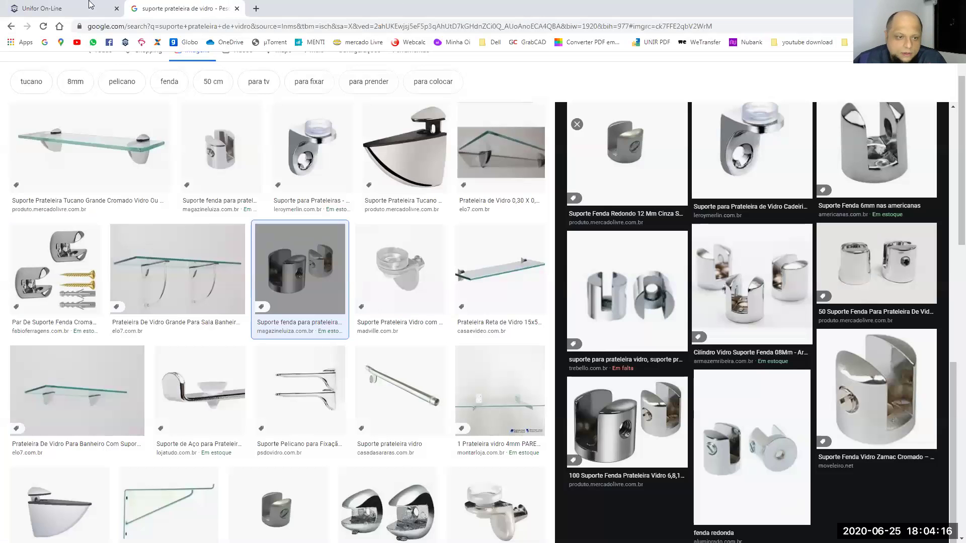
key(ctrl+1)
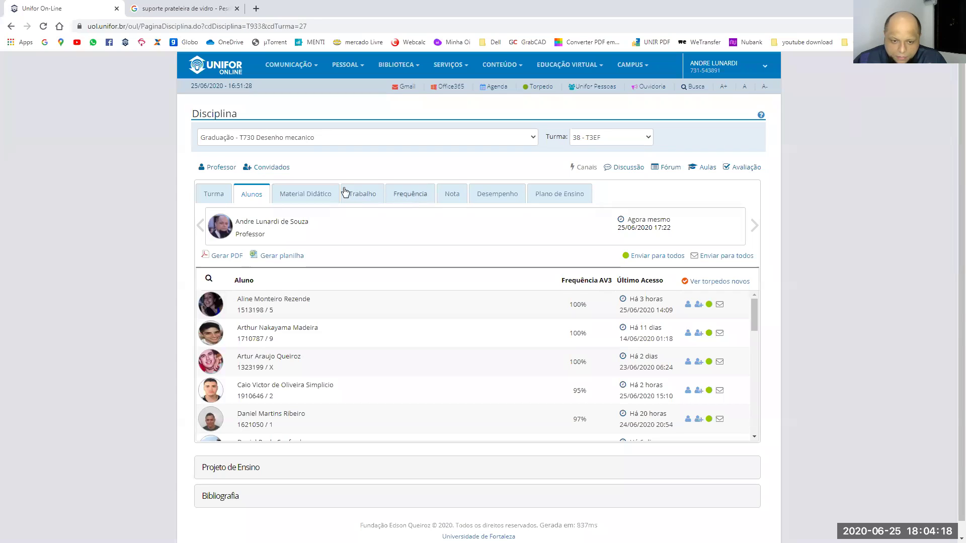
click(325, 195)
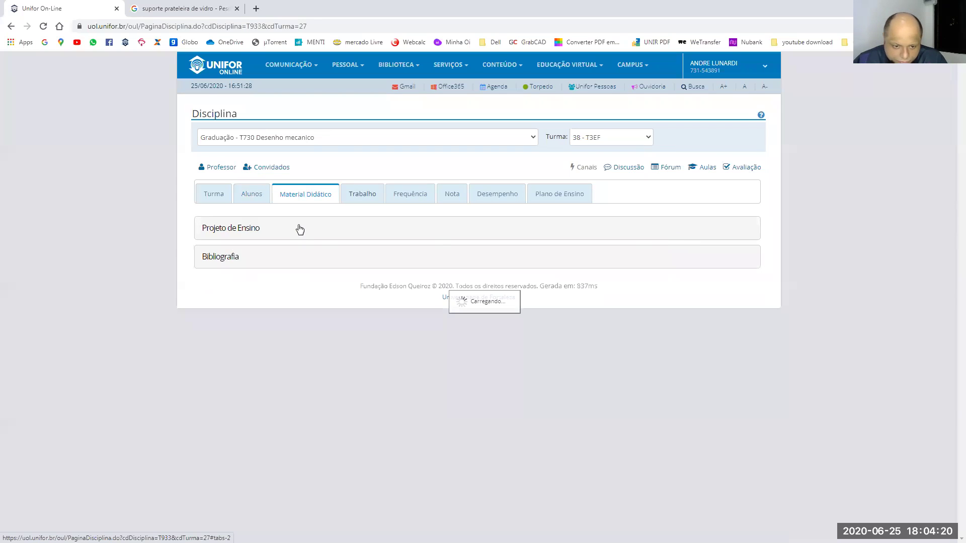
Step: Go back to the Unifor Online home page and open class 38 of the Desenho mecanico (T730) course
click(231, 69)
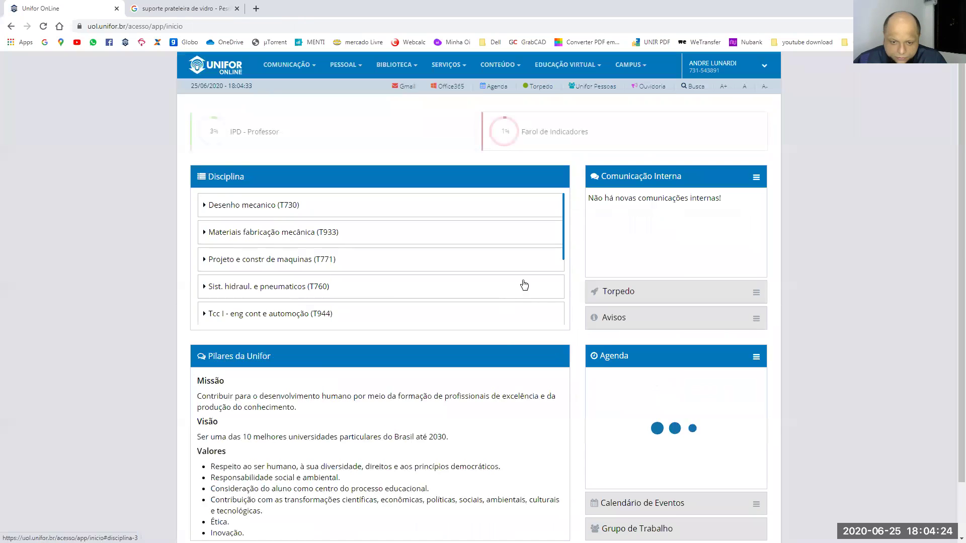
click(272, 205)
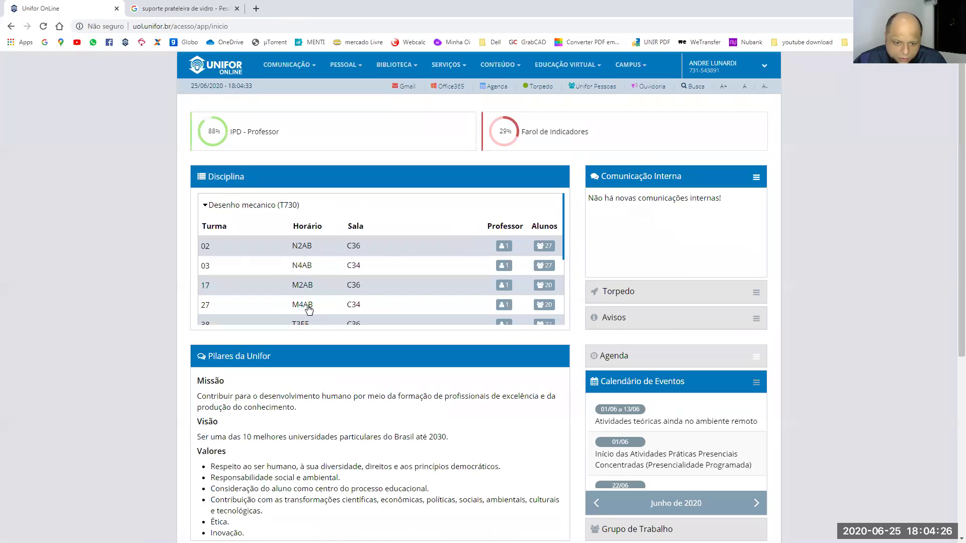
scroll(308, 310, down, 1)
click(430, 269)
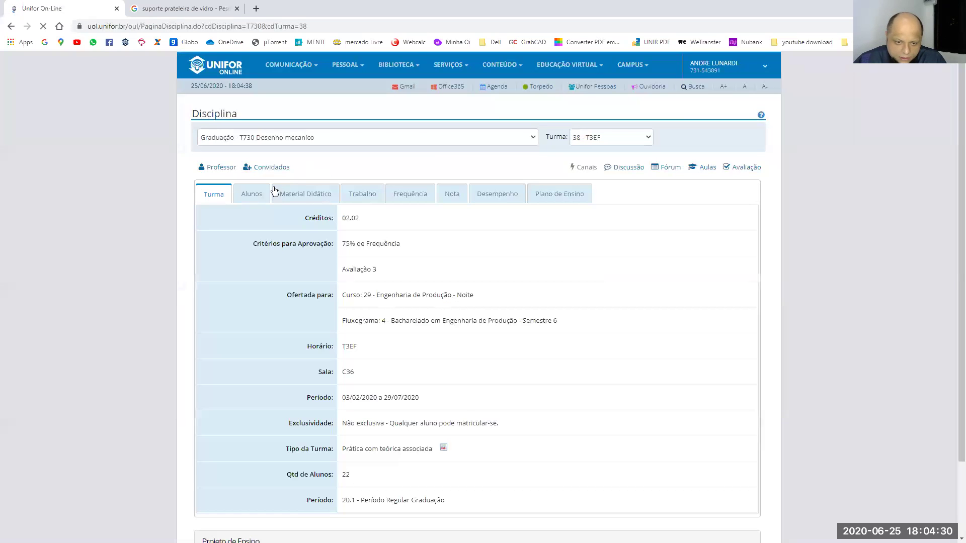
Step: List the articles in the course's Material Didático, then download and open Catalogo Geral - ROLAMENTOS NSK.pdf
click(304, 195)
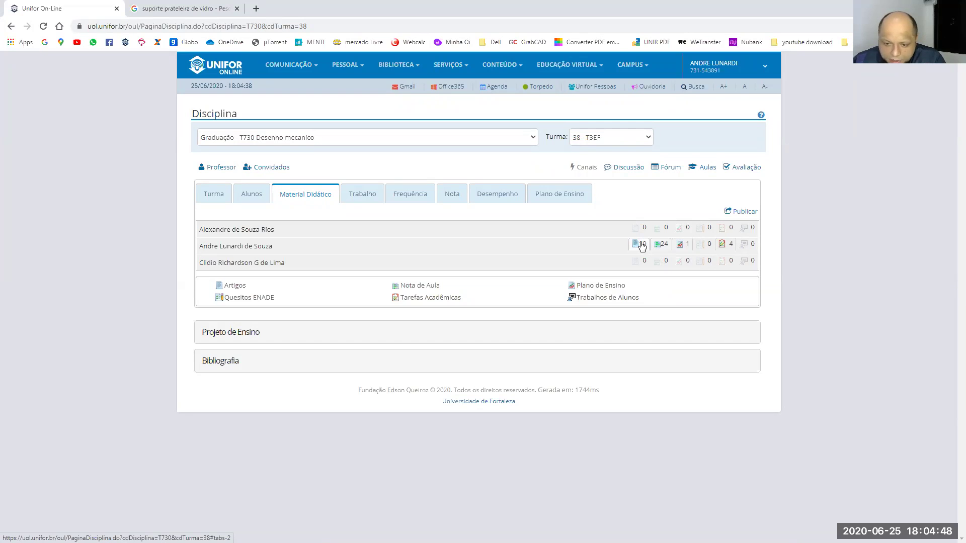
click(640, 246)
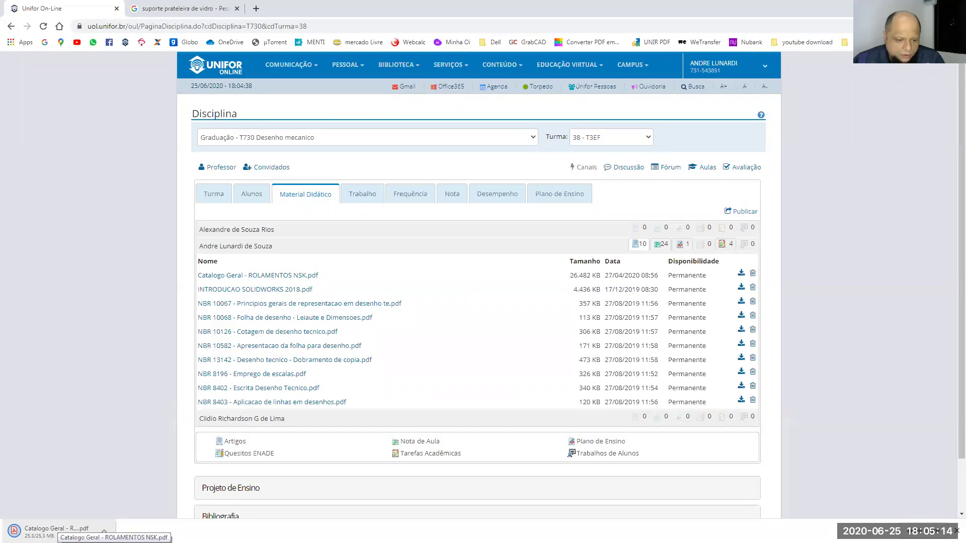
click(51, 528)
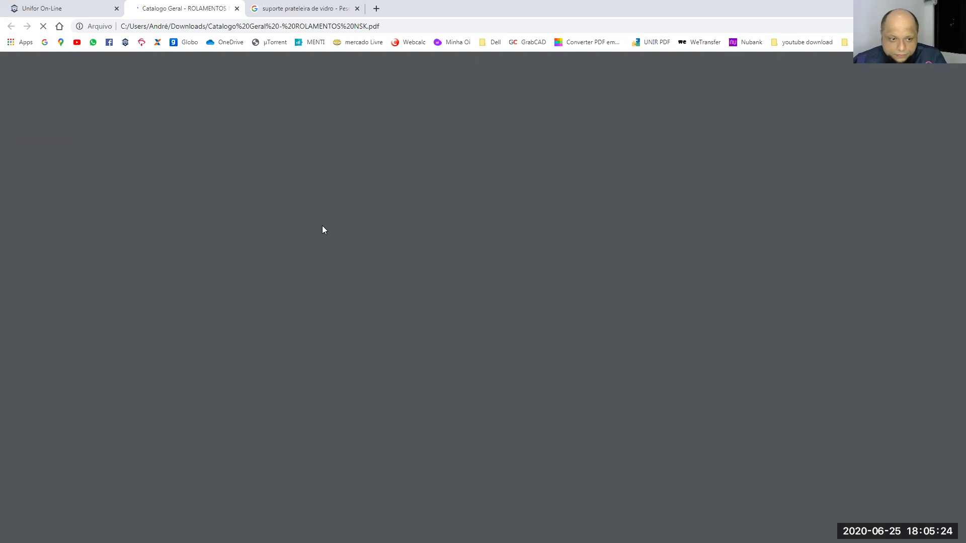
click(69, 9)
click(222, 9)
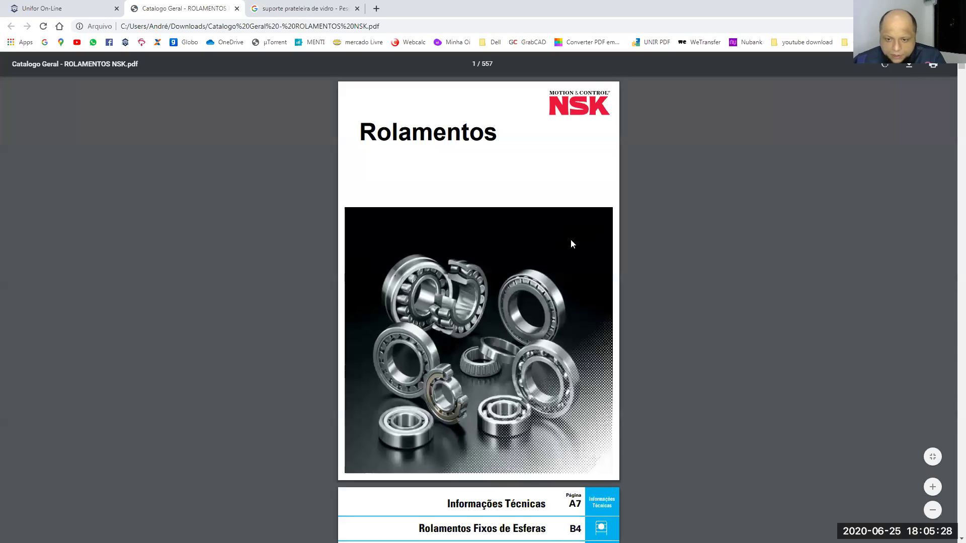
Step: Look through the NSK catalogue's index of bearing types and its introductory pages on bearing characteristics
scroll(571, 243, down, 3)
scroll(573, 244, down, 8)
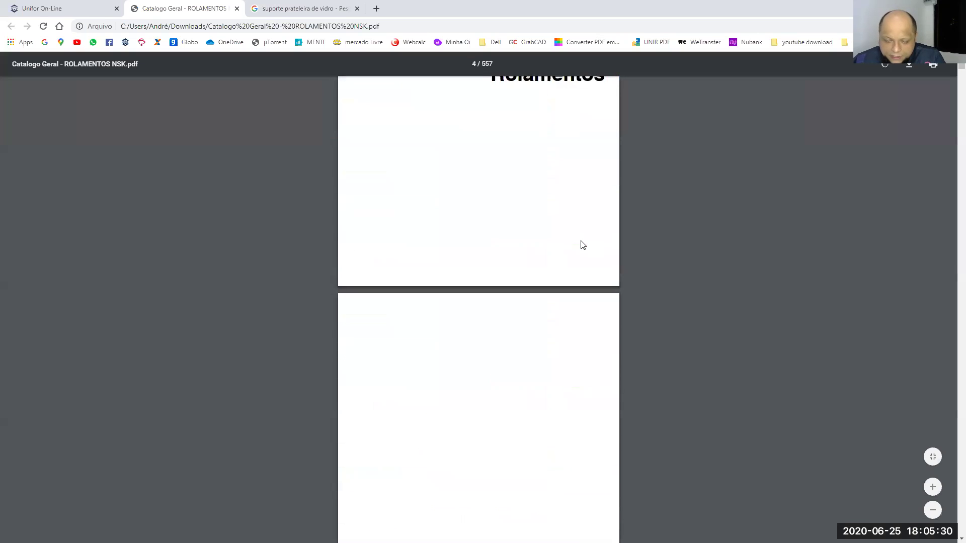
scroll(582, 242, up, 4)
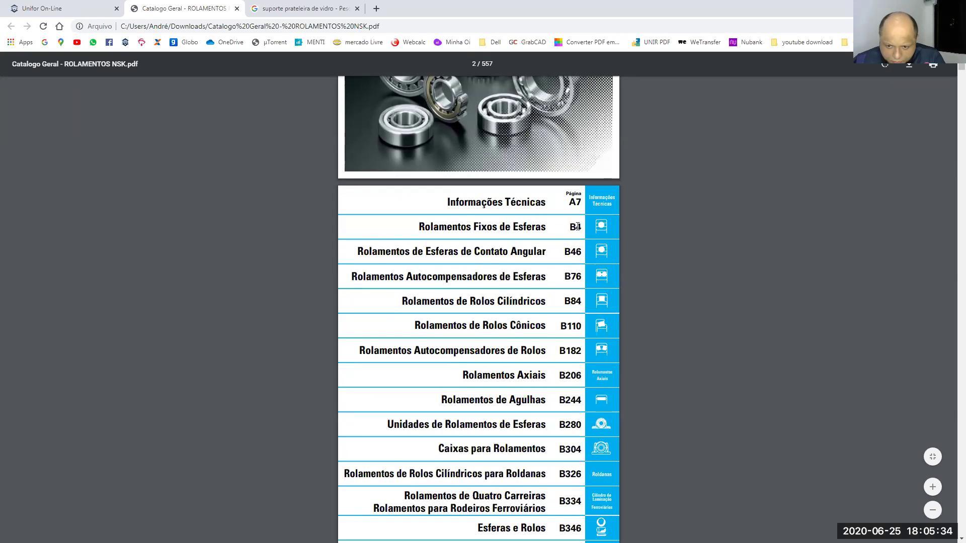
scroll(624, 328, down, 7)
scroll(622, 344, down, 20)
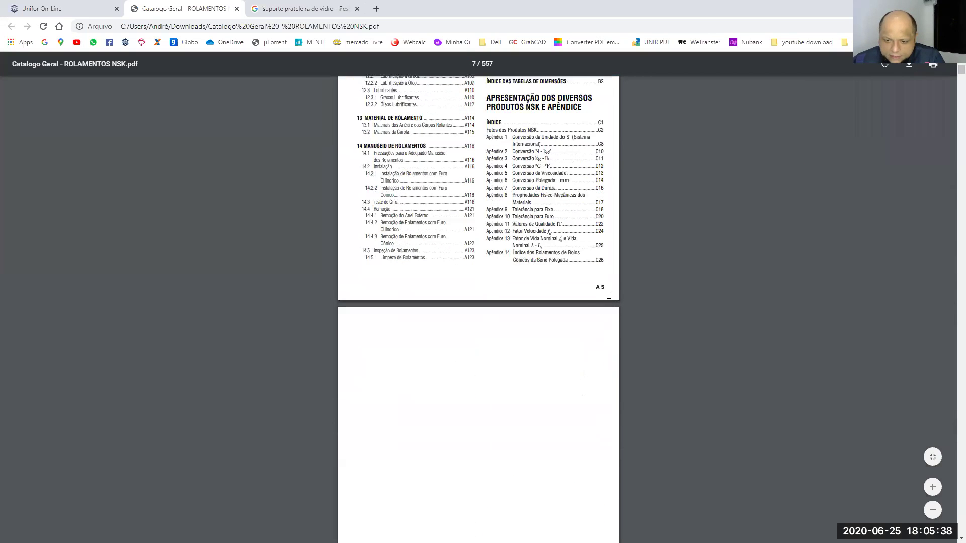
scroll(607, 327, down, 20)
scroll(608, 339, down, 9)
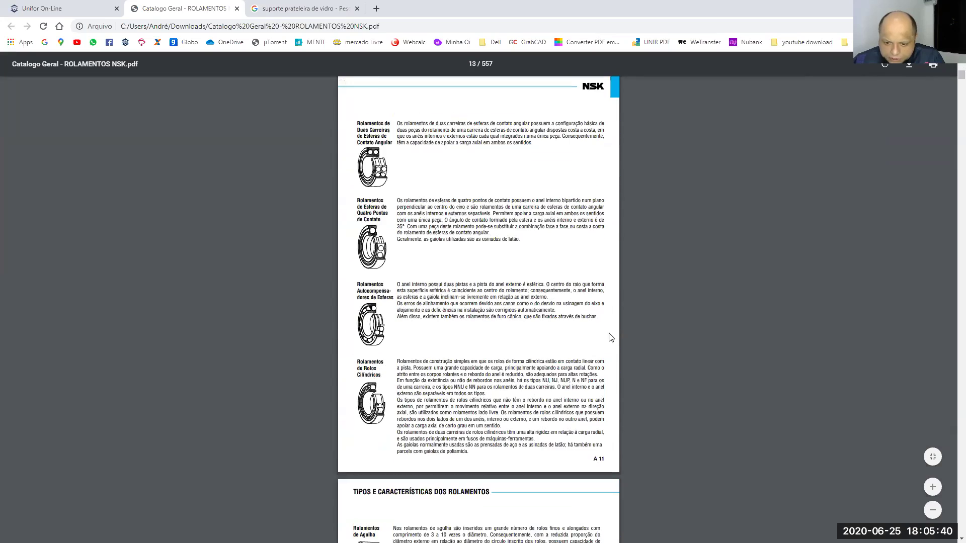
Step: Find the catalogue page for single-row ball bearings (Rolamentos fixos de uma carreira de esferas) with 10–22 mm bore diameter
drag(960, 75, 944, 202)
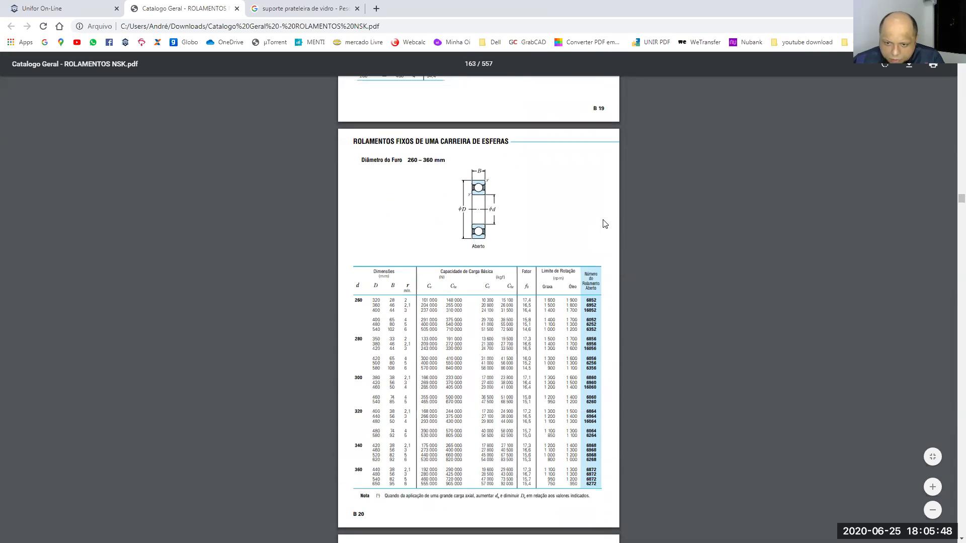
scroll(598, 216, up, 20)
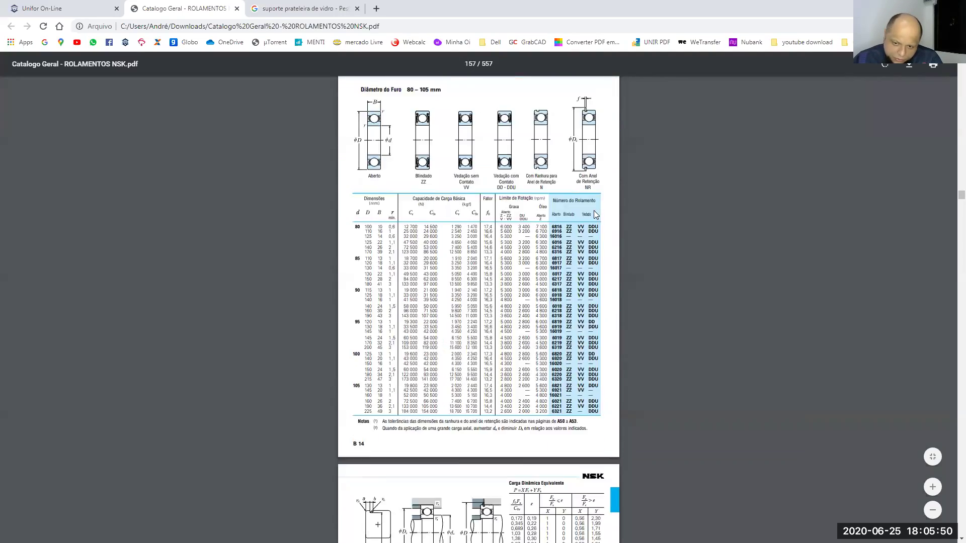
scroll(593, 211, up, 18)
scroll(594, 213, up, 12)
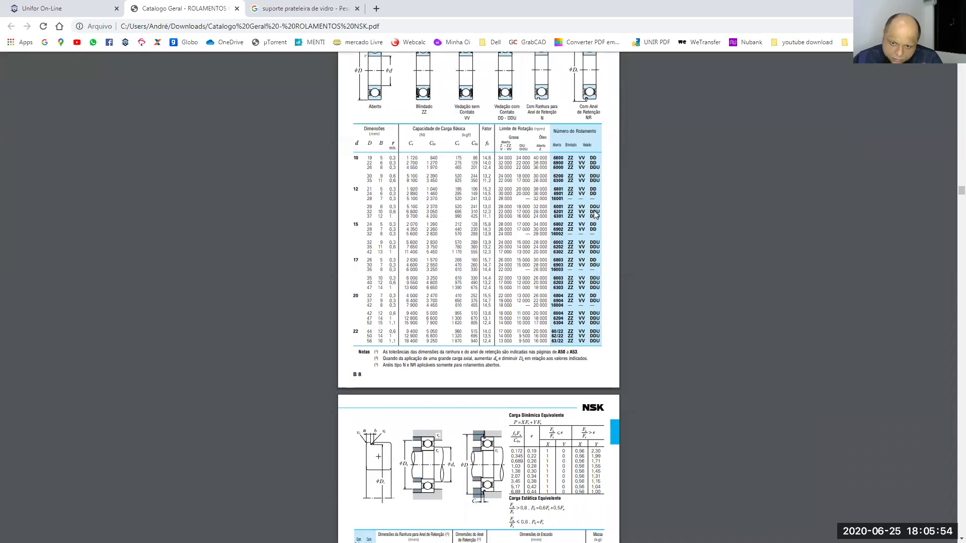
scroll(594, 214, up, 12)
scroll(593, 211, up, 13)
scroll(574, 218, down, 12)
scroll(572, 242, down, 12)
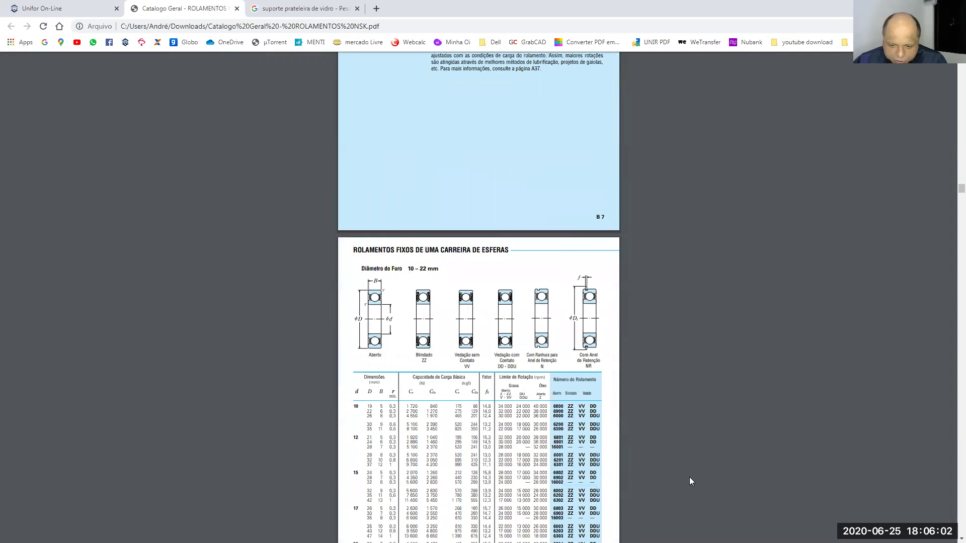
Step: Enlarge the 10–22 mm bore page to a readable size and examine the table's bearing dimensions and bearing numbers
mouse_move(933, 456)
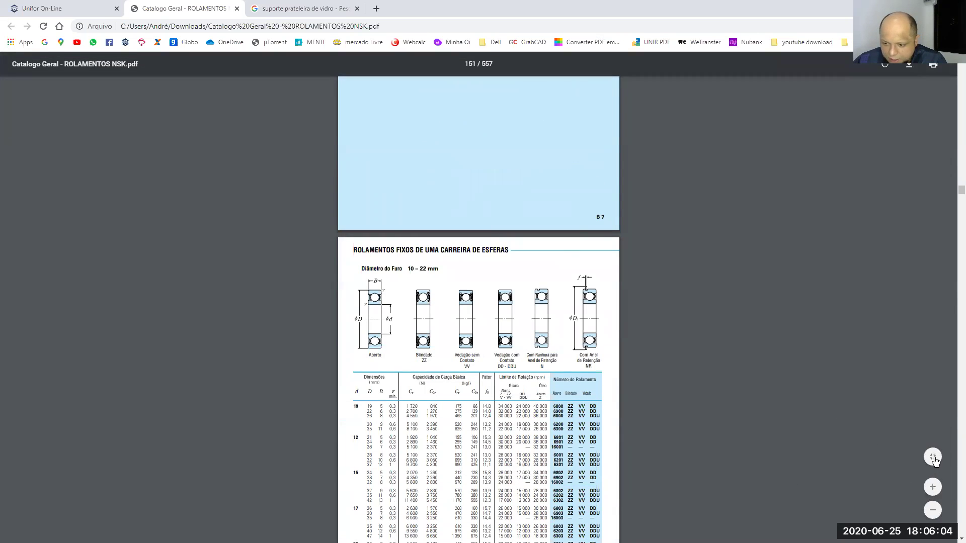
click(934, 488)
click(933, 487)
click(934, 488)
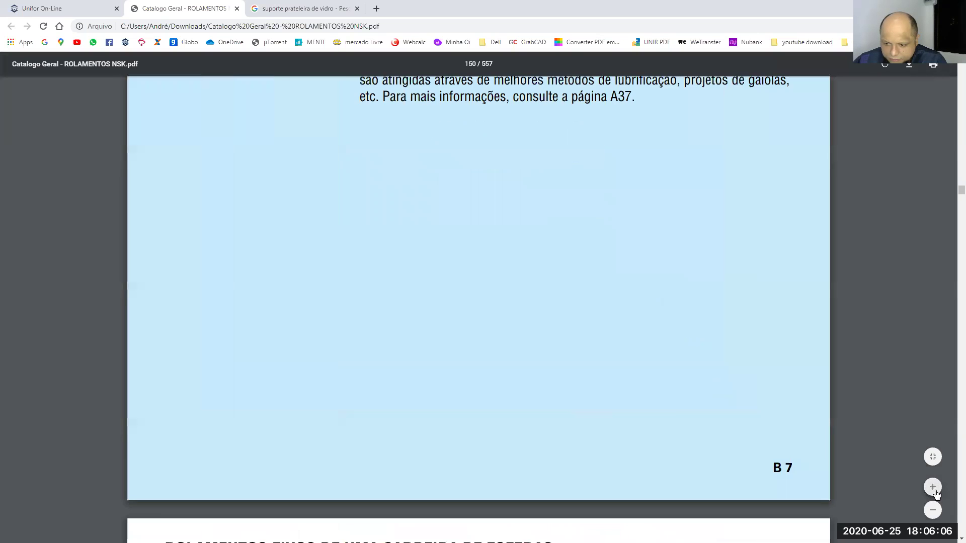
click(933, 487)
click(933, 458)
click(933, 457)
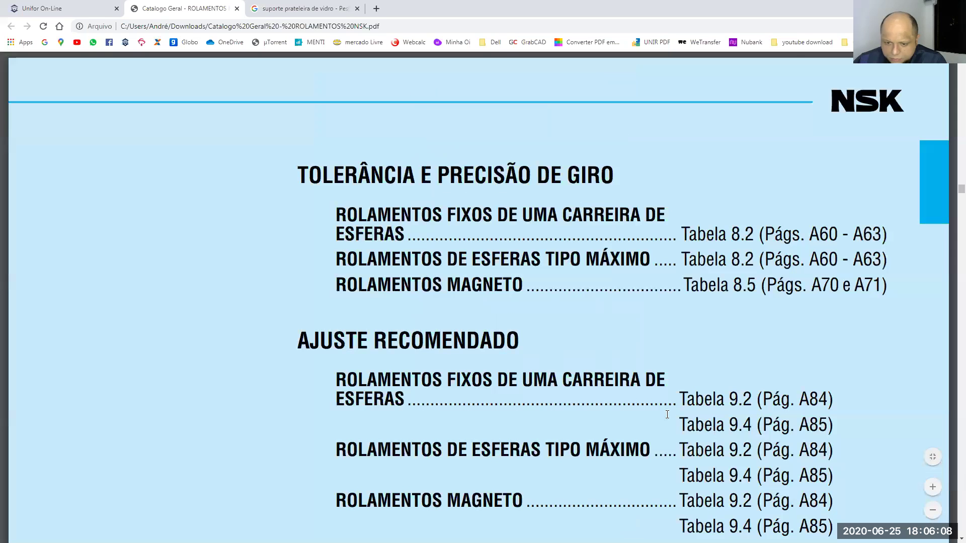
scroll(674, 404, down, 15)
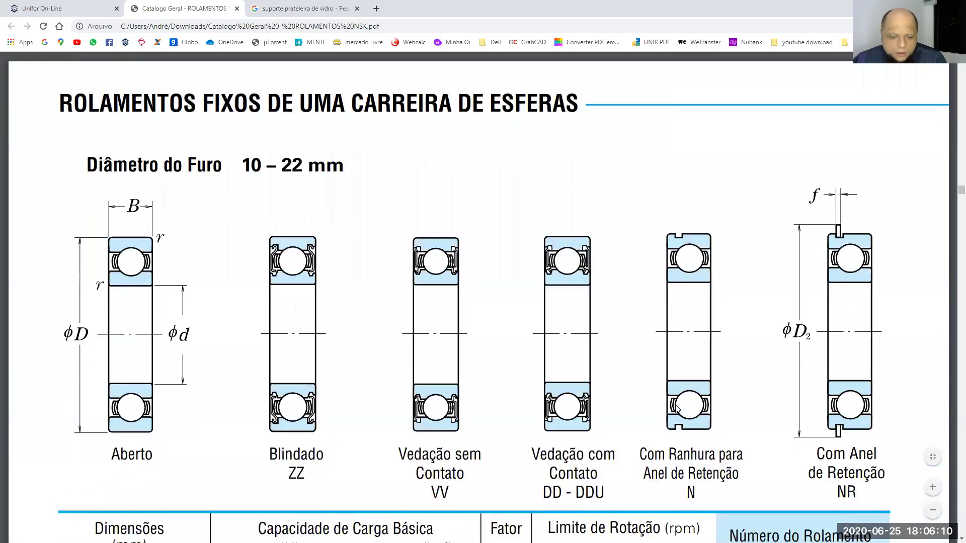
ctrl+scroll(427, 358, down, 2)
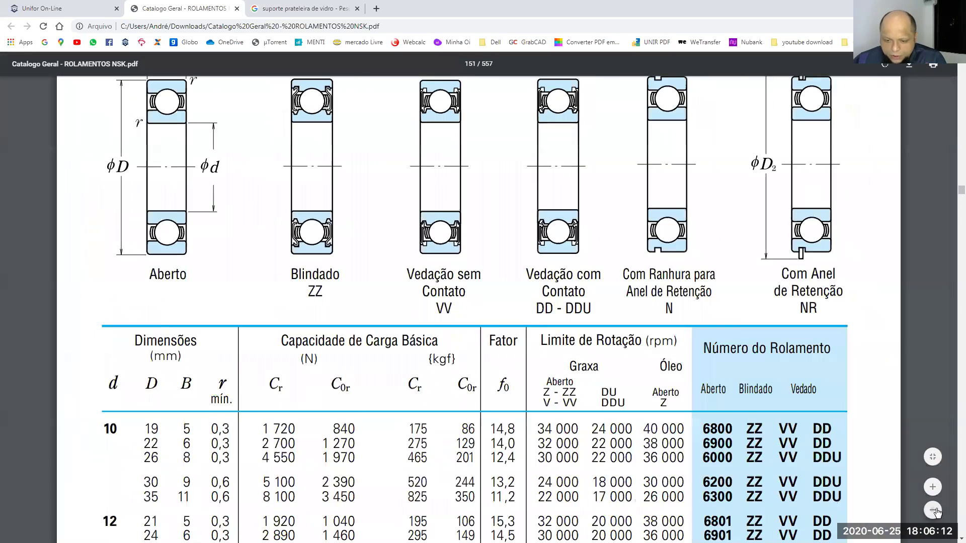
scroll(426, 358, down, 1)
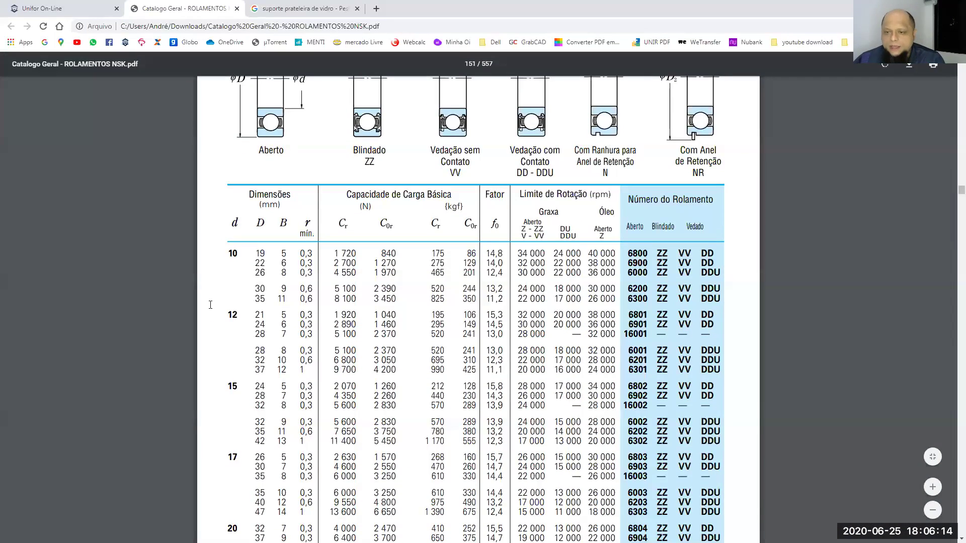
scroll(337, 274, down, 2)
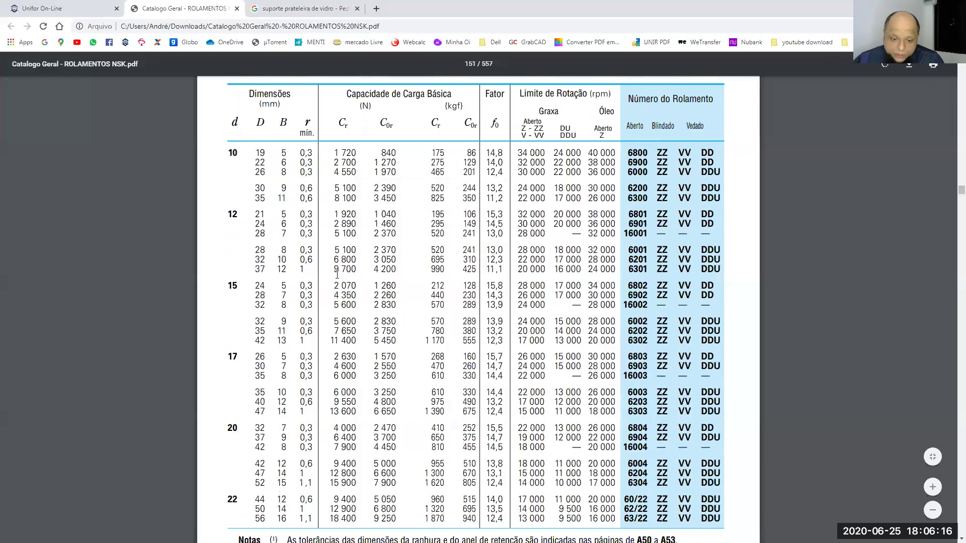
scroll(336, 274, down, 2)
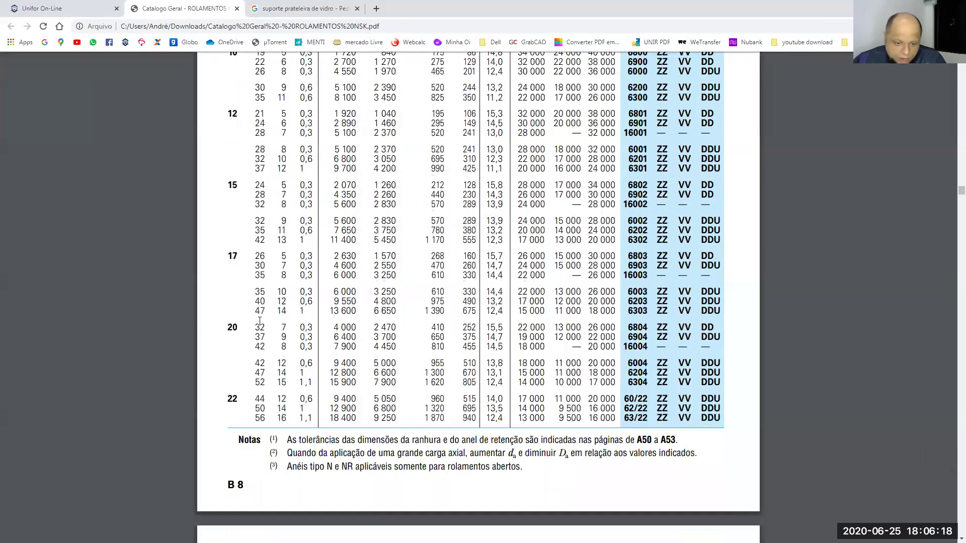